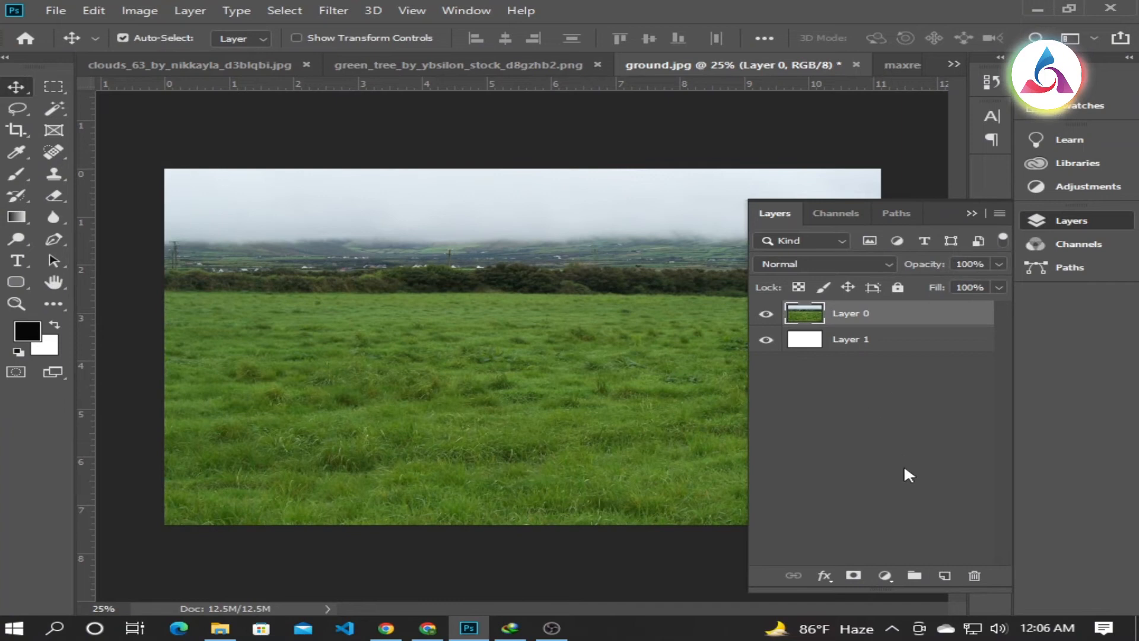
# Step: Add a layer mask to Layer 0 and fade out the sky above the grass with a vertical black-to-white linear gradient
pyautogui.click(853, 576)
pyautogui.click(972, 213)
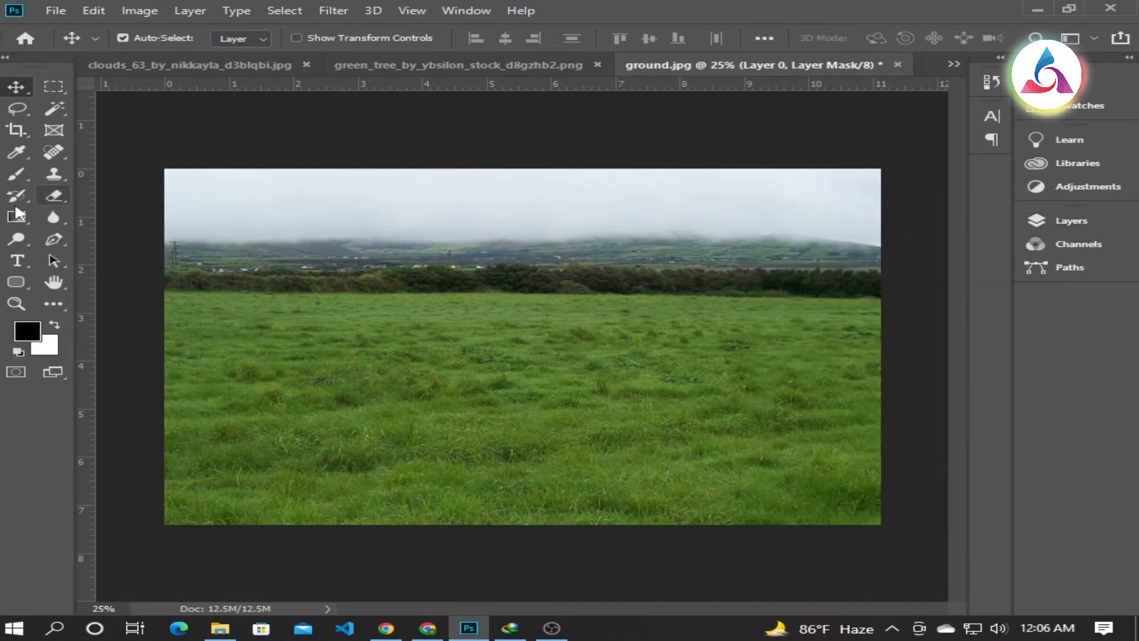
pyautogui.click(17, 216)
pyautogui.moveTo(552, 279); pyautogui.dragTo(567, 342)
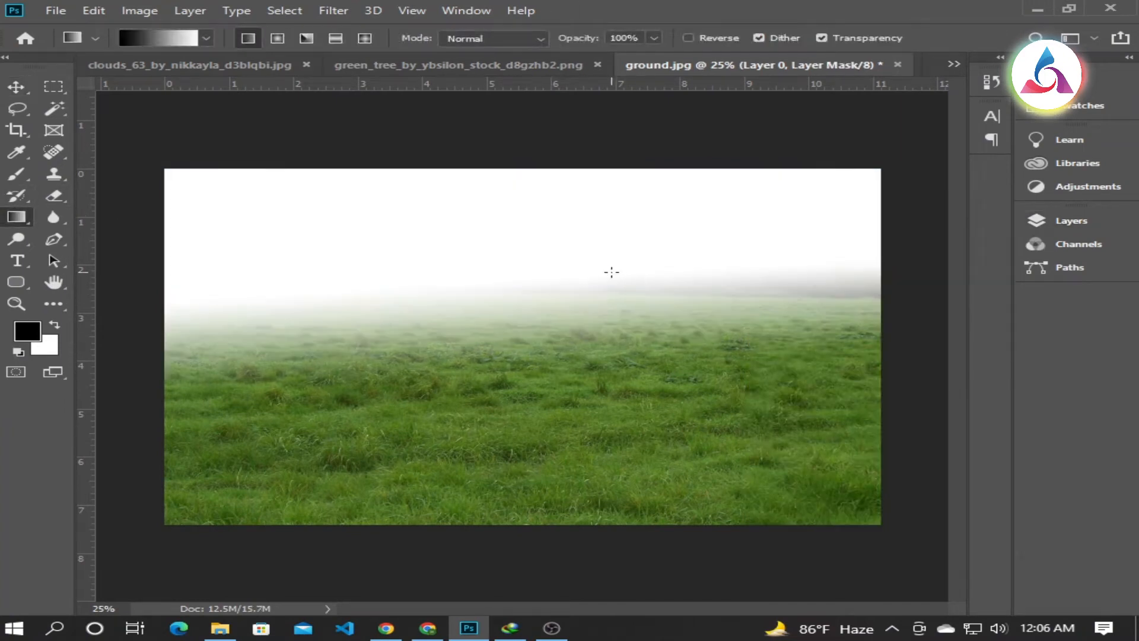
pyautogui.moveTo(612, 272); pyautogui.dragTo(575, 319)
pyautogui.moveTo(488, 244); pyautogui.dragTo(522, 427)
pyautogui.moveTo(521, 323); pyautogui.dragTo(516, 390)
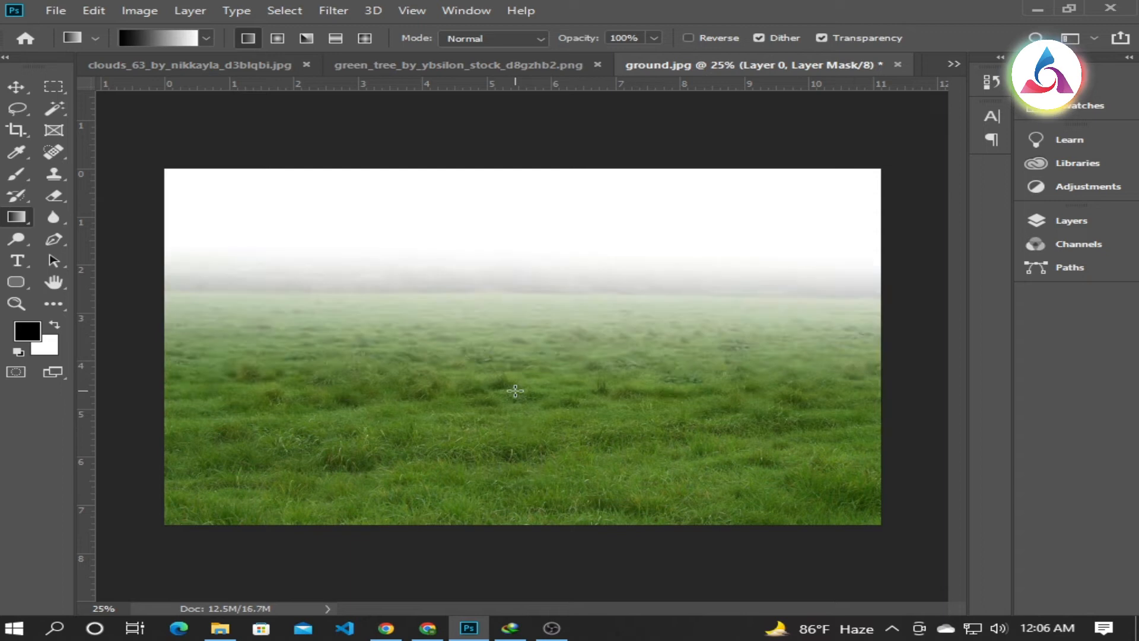
pyautogui.moveTo(515, 316); pyautogui.dragTo(515, 376)
pyautogui.moveTo(525, 281); pyautogui.dragTo(525, 391)
pyautogui.moveTo(525, 320); pyautogui.dragTo(523, 370)
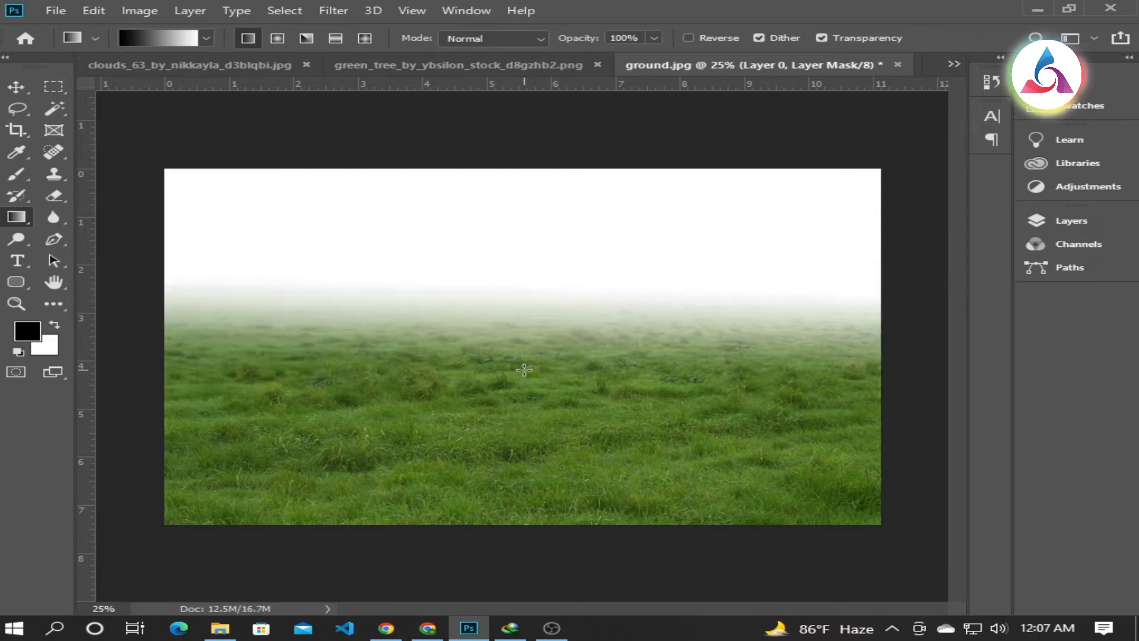
pyautogui.moveTo(523, 286); pyautogui.dragTo(523, 395)
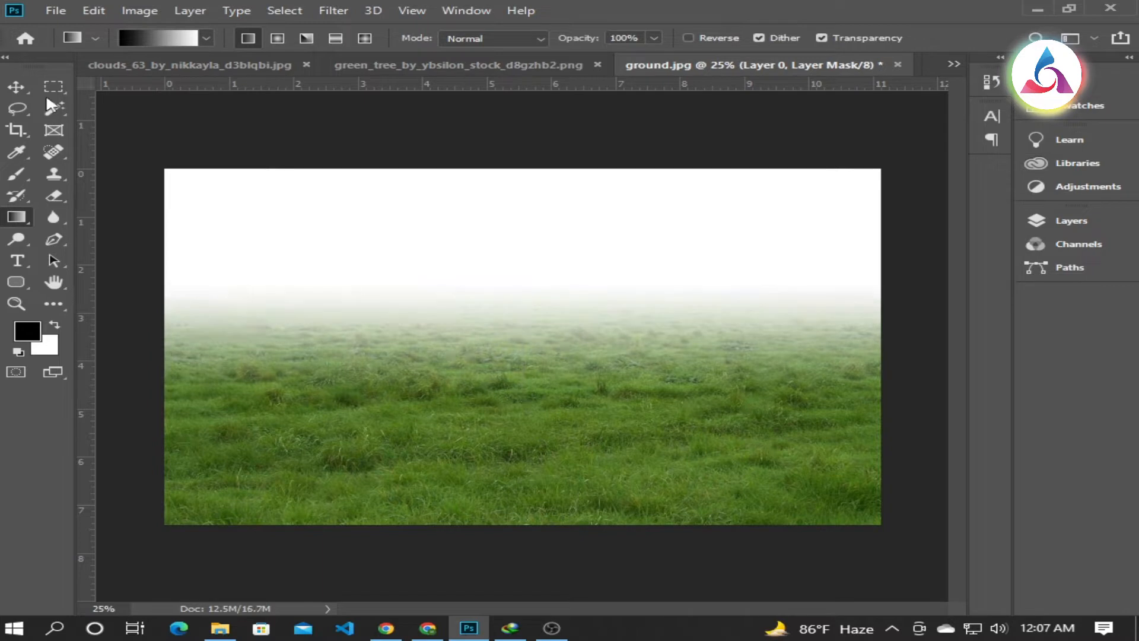
# Step: Switch the toolbox to a single column, reset the panel layout, and collapse the panels to icons with the layer list open
pyautogui.click(18, 88)
pyautogui.click(31, 58)
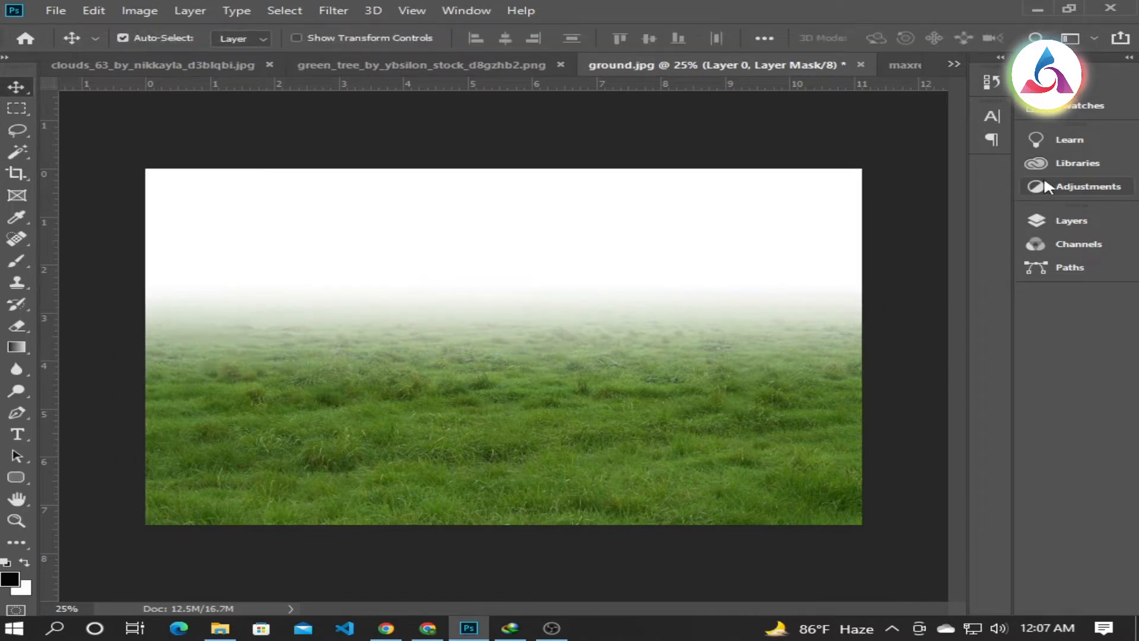
pyautogui.click(1062, 220)
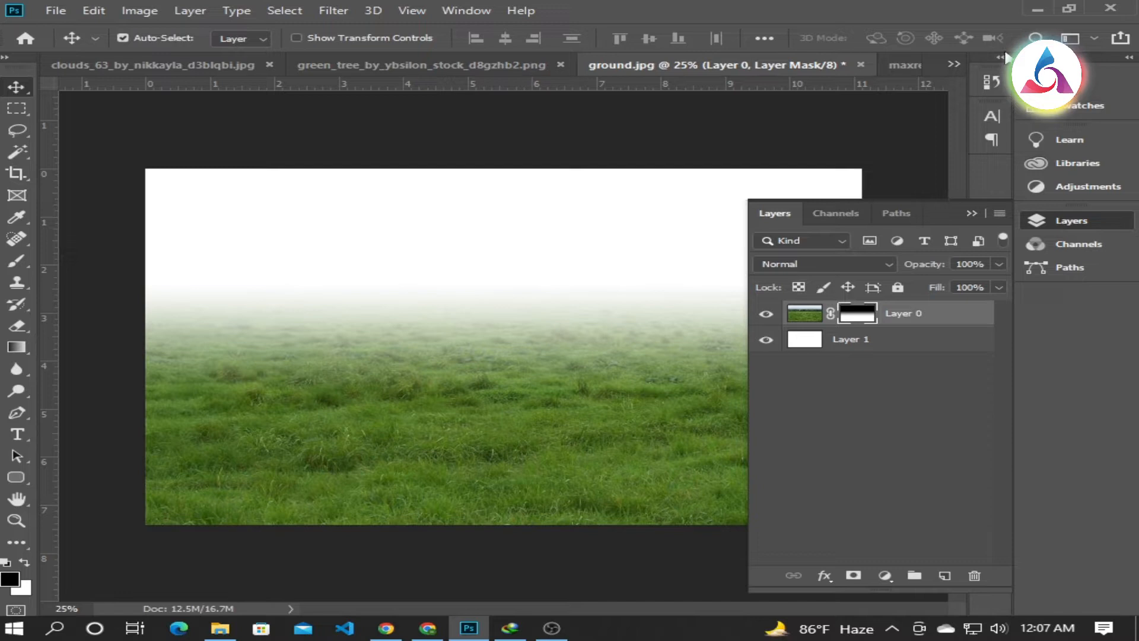
pyautogui.click(1094, 38)
pyautogui.click(1074, 132)
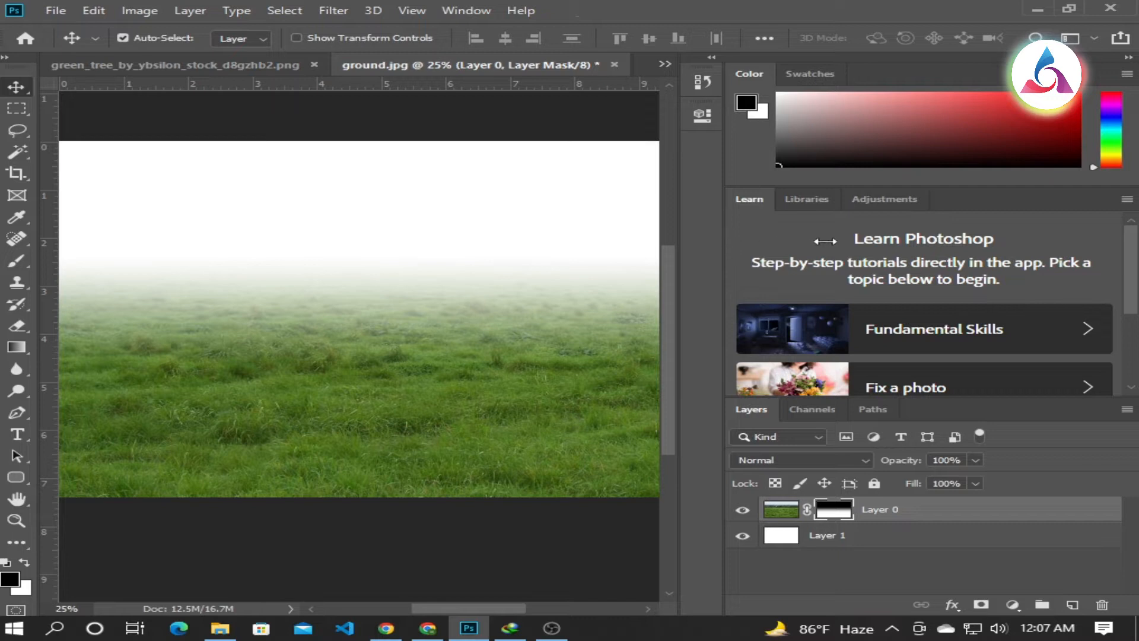
pyautogui.click(1129, 59)
pyautogui.click(1077, 218)
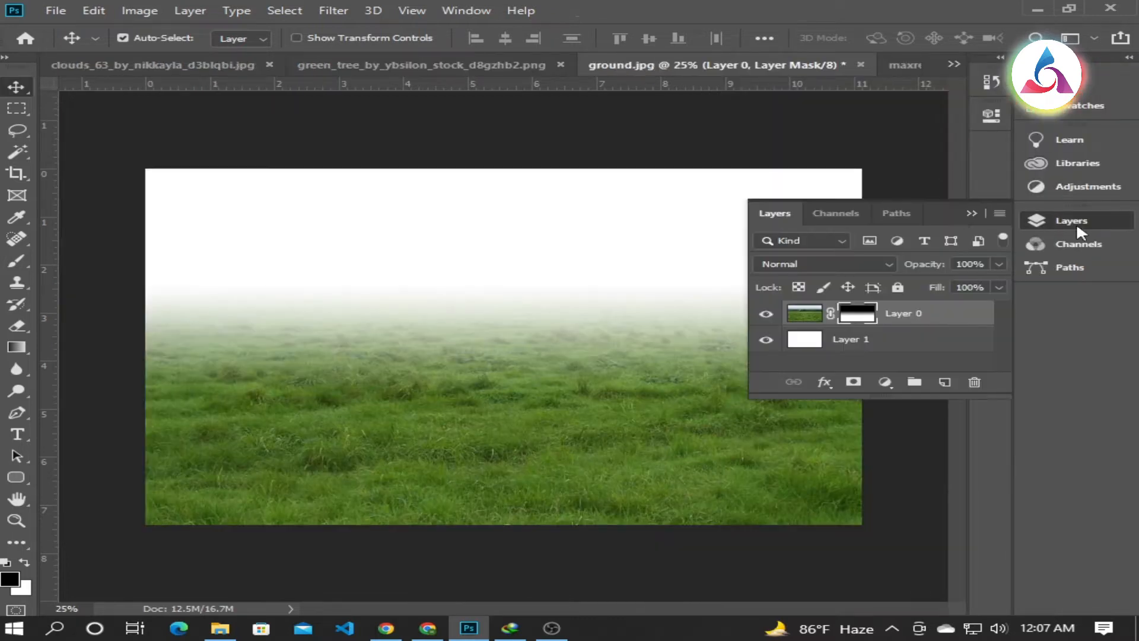
# Step: Float the clouds image in its own window, copy it onto the ground.jpg canvas as a new layer, and minimize the clouds window
pyautogui.click(395, 60)
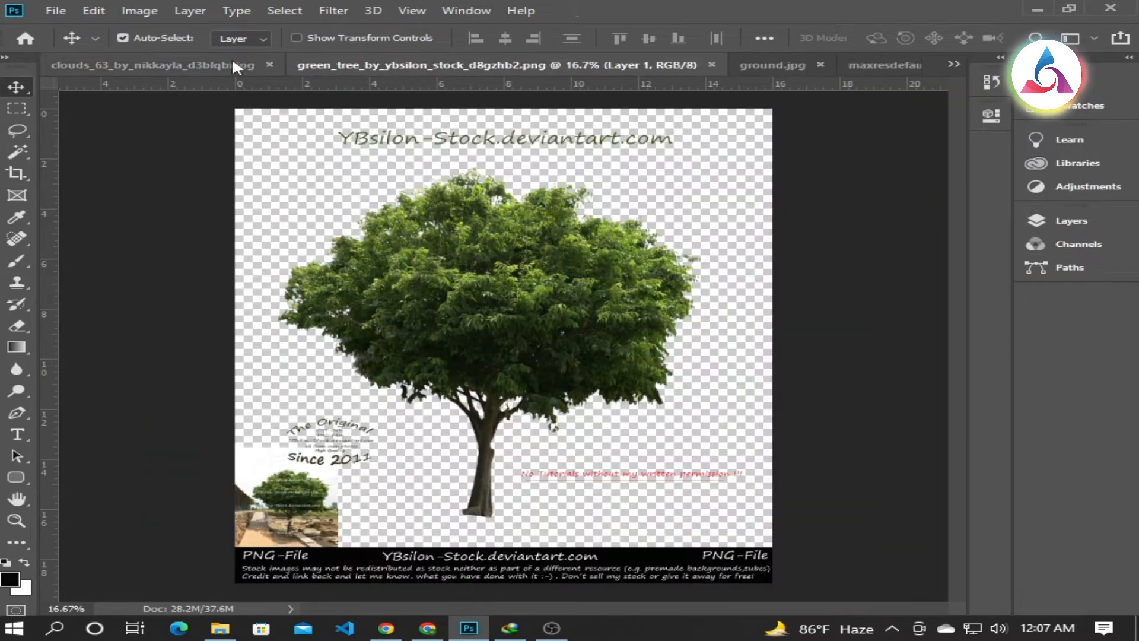
pyautogui.click(258, 60)
pyautogui.moveTo(255, 79); pyautogui.dragTo(255, 178)
pyautogui.click(731, 67)
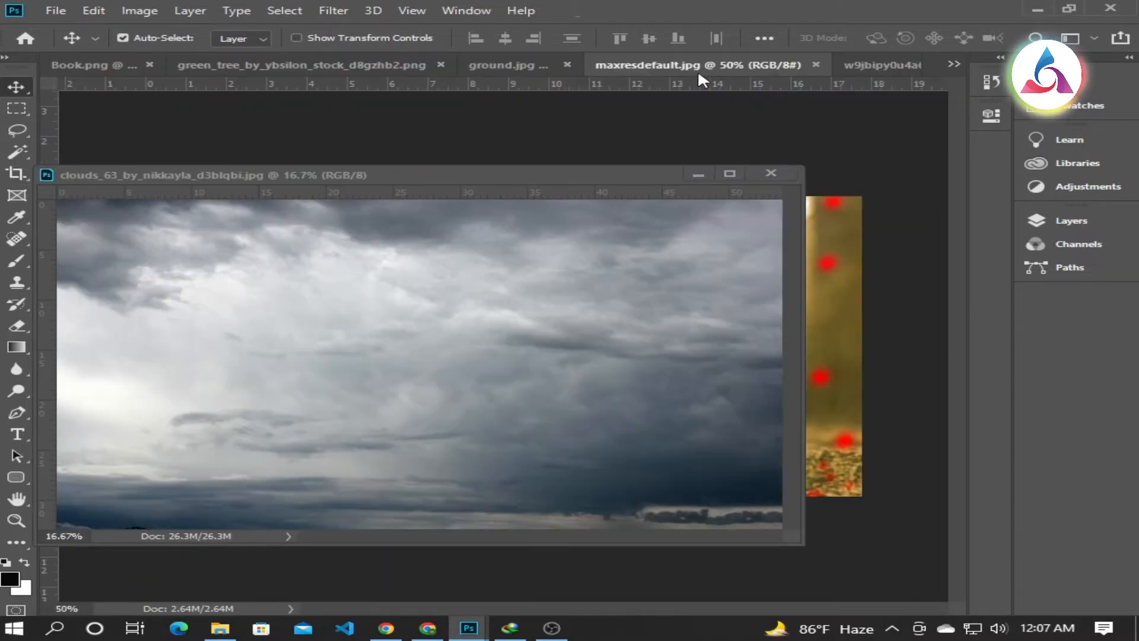
pyautogui.click(529, 63)
pyautogui.moveTo(422, 176); pyautogui.dragTo(966, 243)
pyautogui.moveTo(772, 386); pyautogui.dragTo(458, 339)
pyautogui.moveTo(845, 249); pyautogui.dragTo(261, 219)
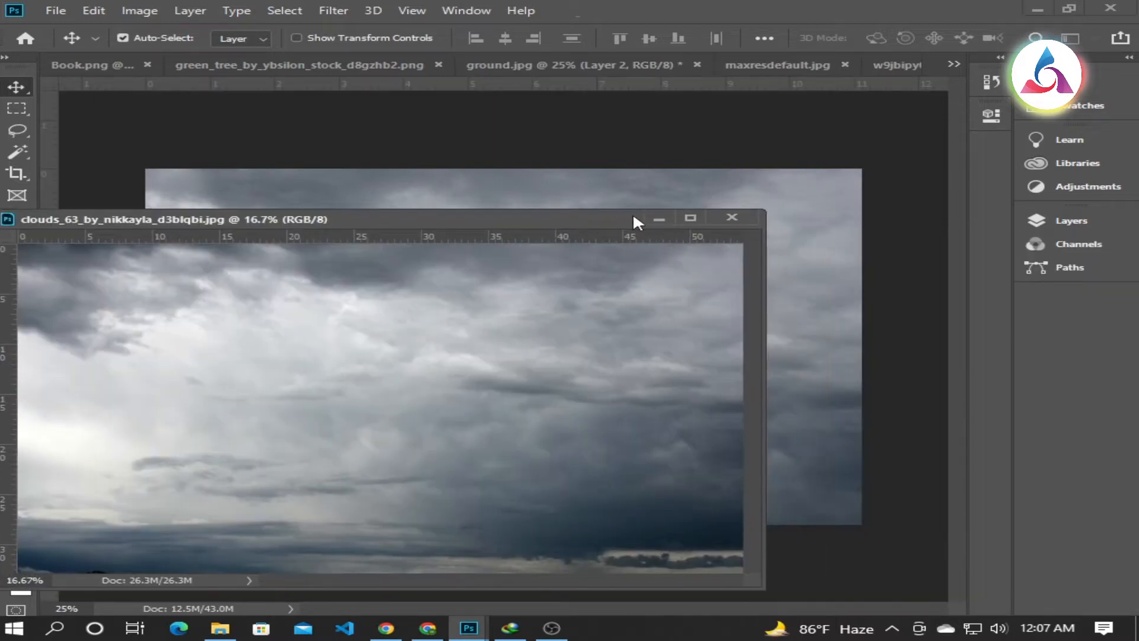
pyautogui.click(658, 221)
# Step: Move the clouds layer below the masked grass layer in the stack
pyautogui.click(1072, 220)
pyautogui.moveTo(896, 316); pyautogui.dragTo(896, 358)
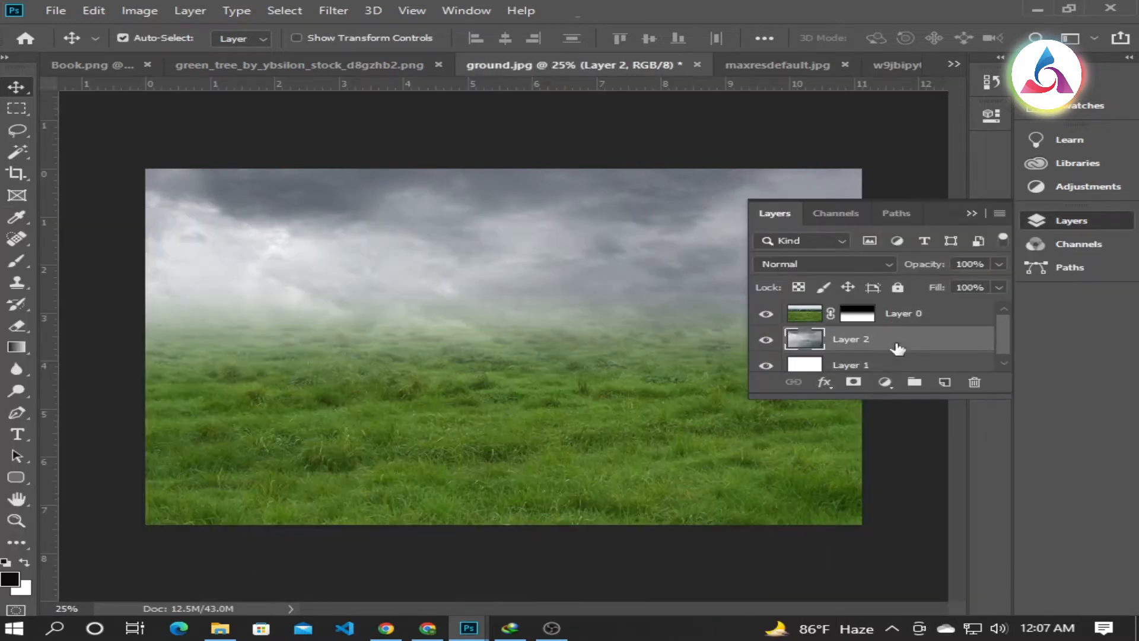
pyautogui.click(971, 213)
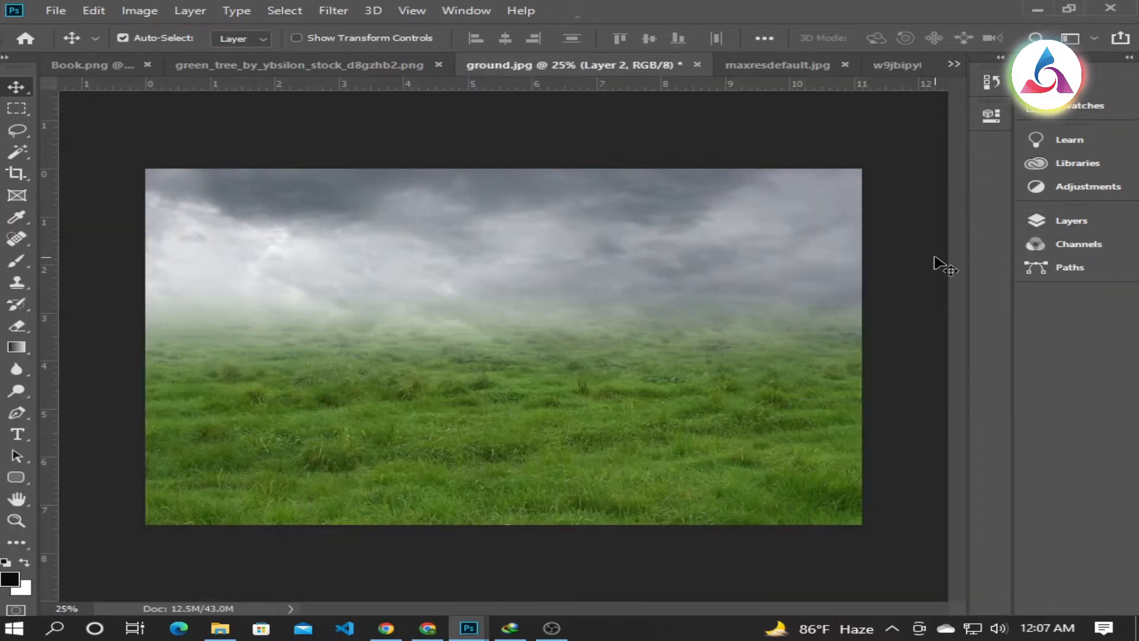
# Step: Create a new empty layer and place it at the top of the layer stack, above Layer 0
pyautogui.click(1062, 231)
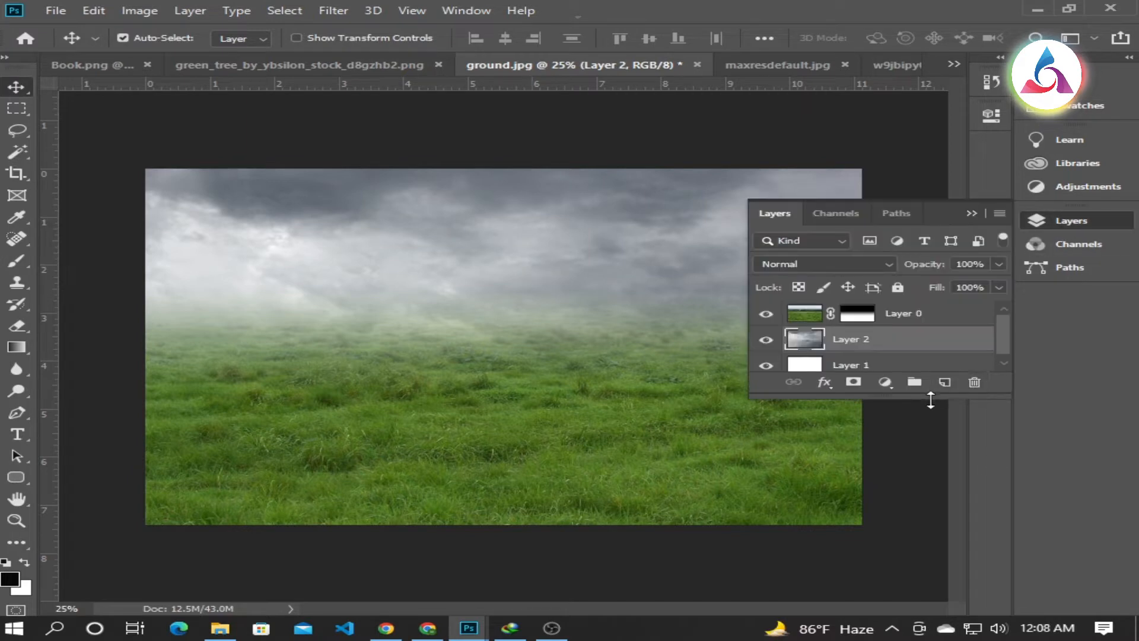
pyautogui.moveTo(930, 399); pyautogui.dragTo(929, 575)
pyautogui.click(944, 560)
pyautogui.moveTo(914, 350); pyautogui.dragTo(931, 313)
pyautogui.click(908, 329)
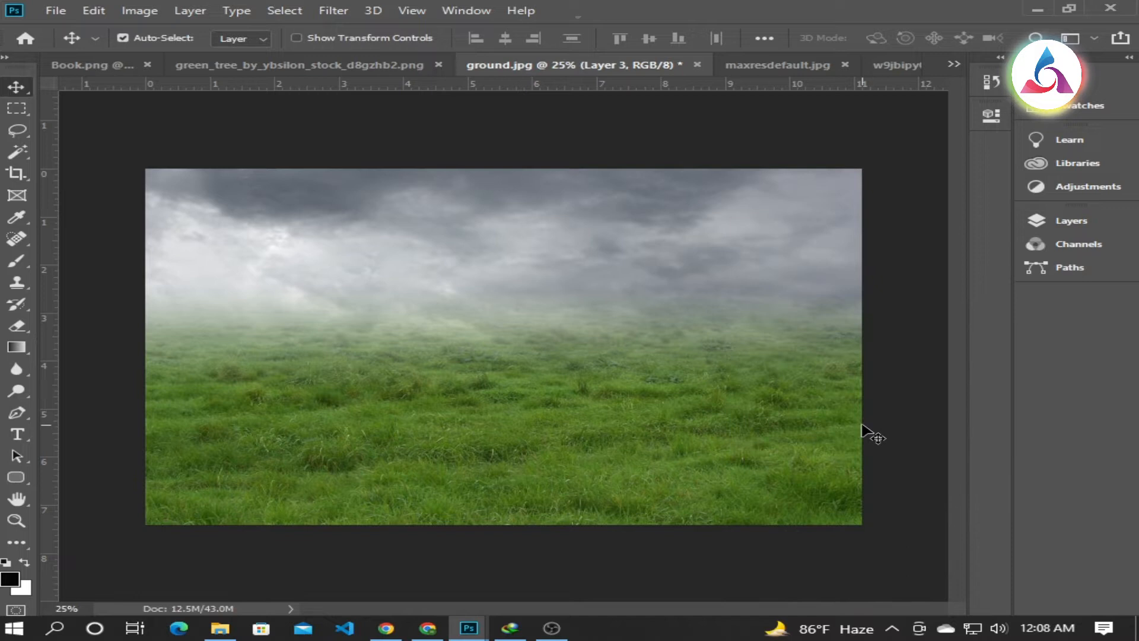
# Step: Sample dark grey from the clouds and paint it over the bright sky at 34% opacity, reducing the soft brush from 1100 to 500
pyautogui.press('i')
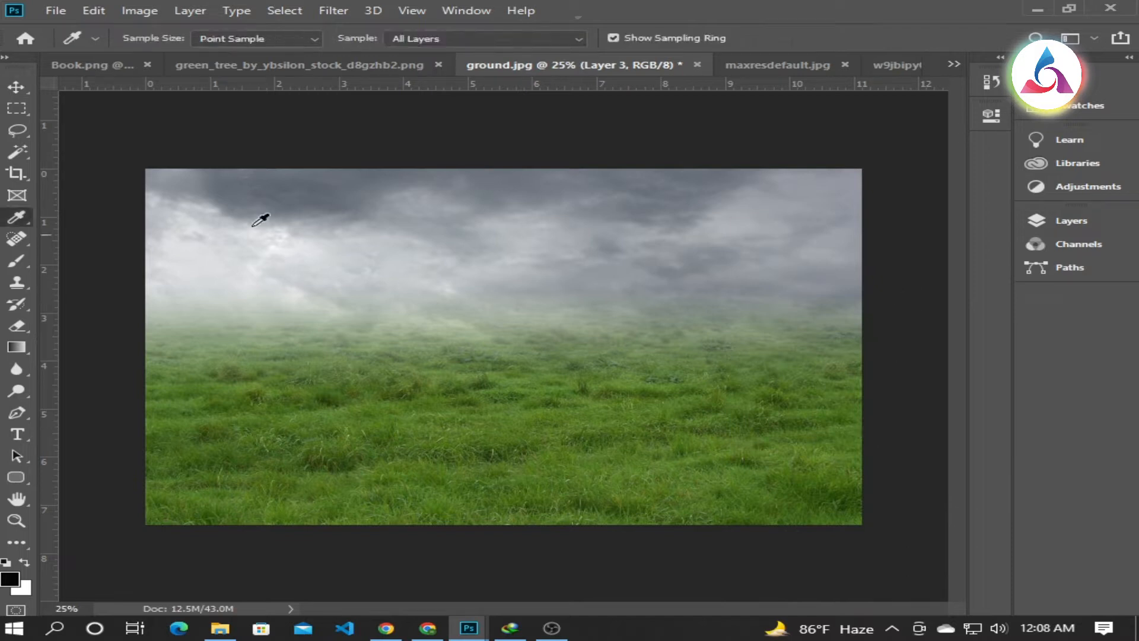
pyautogui.click(279, 210)
pyautogui.press('b')
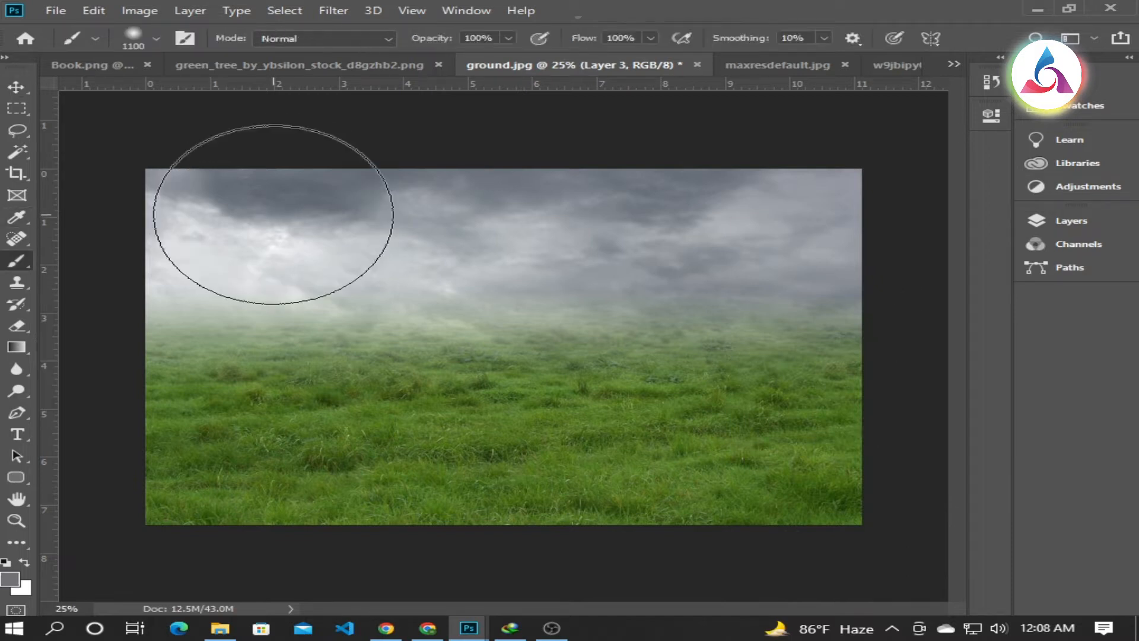
pyautogui.click(509, 38)
pyautogui.click(440, 57)
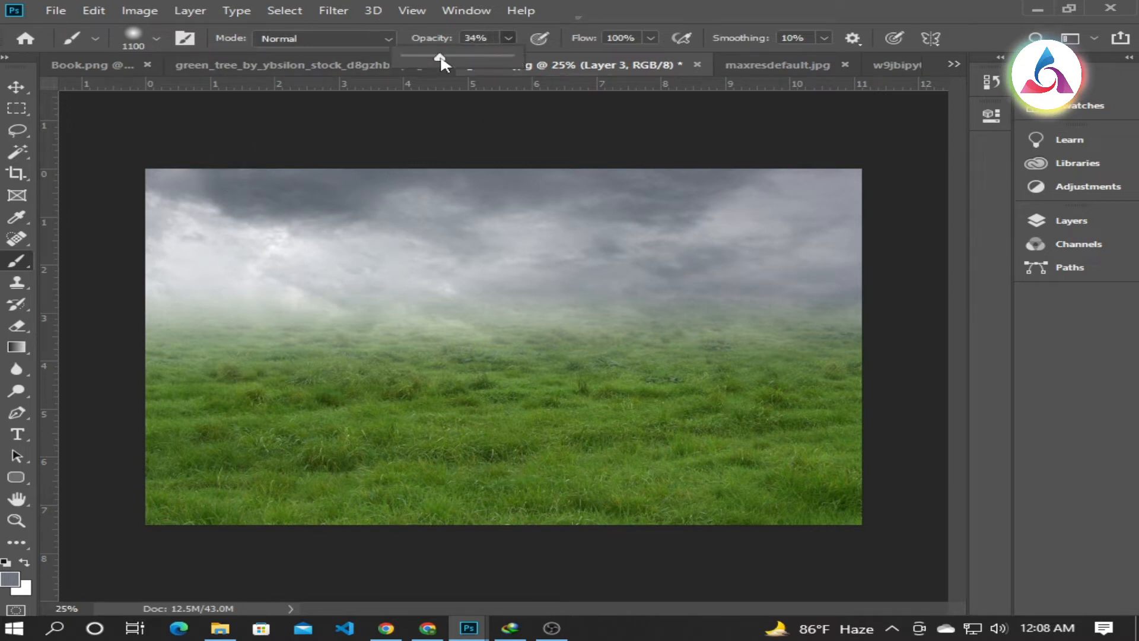
pyautogui.click(206, 226)
pyautogui.click(207, 228)
pyautogui.moveTo(285, 226)
pyautogui.mouseDown()
pyautogui.moveTo(808, 267)
pyautogui.moveTo(279, 140)
pyautogui.moveTo(814, 222)
pyautogui.mouseUp()
pyautogui.press('[')
pyautogui.press('[')
pyautogui.press('[')
pyautogui.press('[')
pyautogui.press('[')
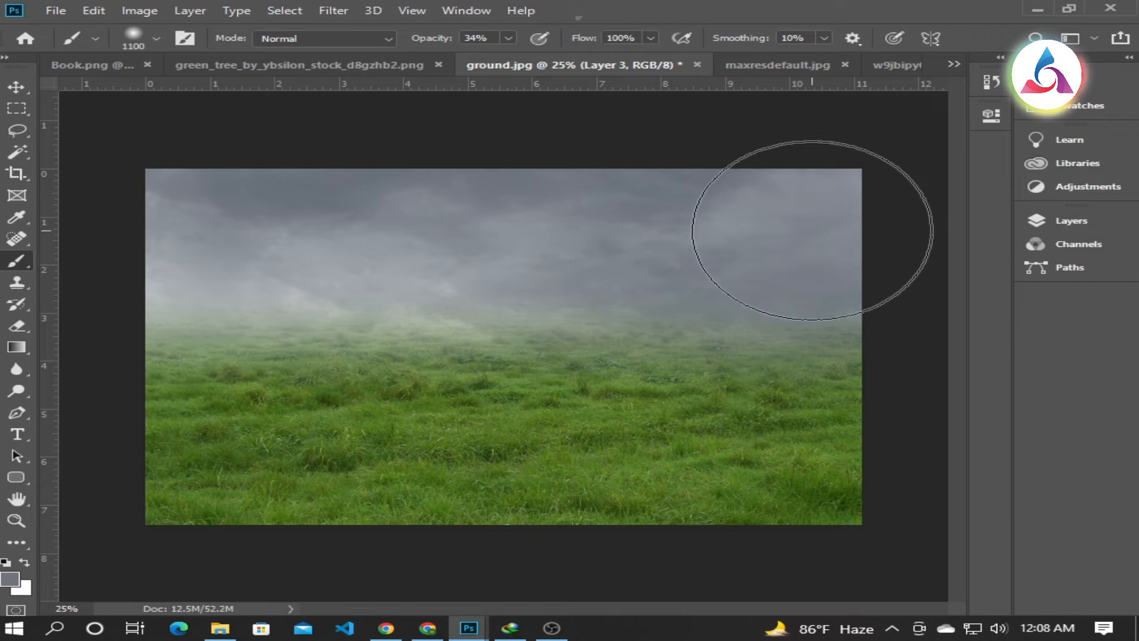
pyautogui.press('[')
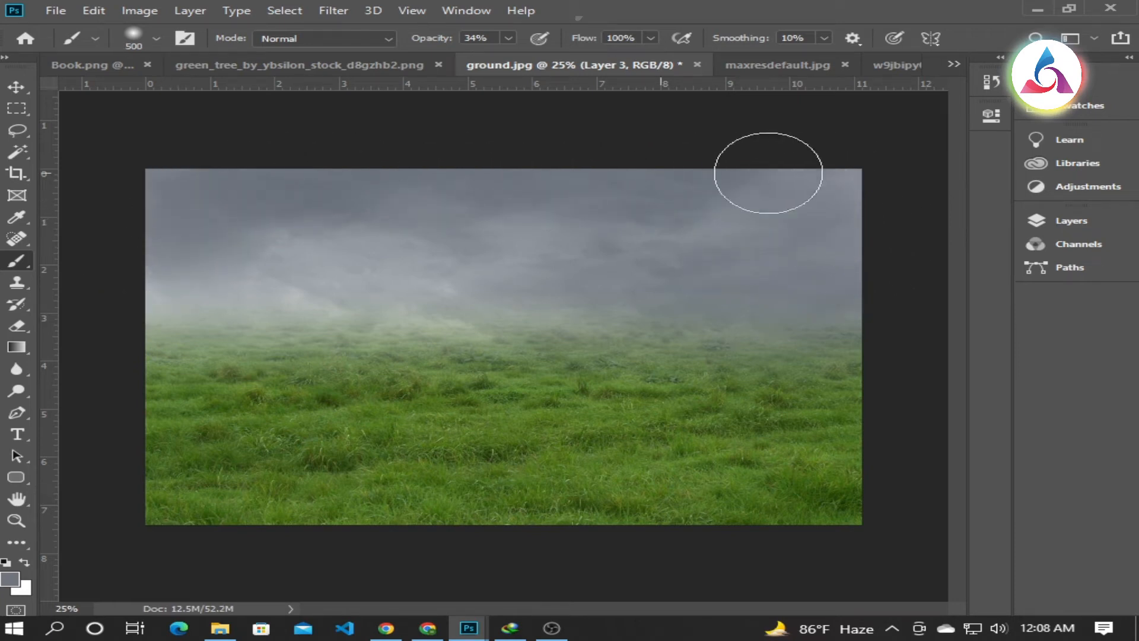
# Step: Redraw the black-to-white gradient on Layer 0's mask further down, so the grass blends softly into the cloudy sky
pyautogui.click(1072, 220)
pyautogui.click(857, 341)
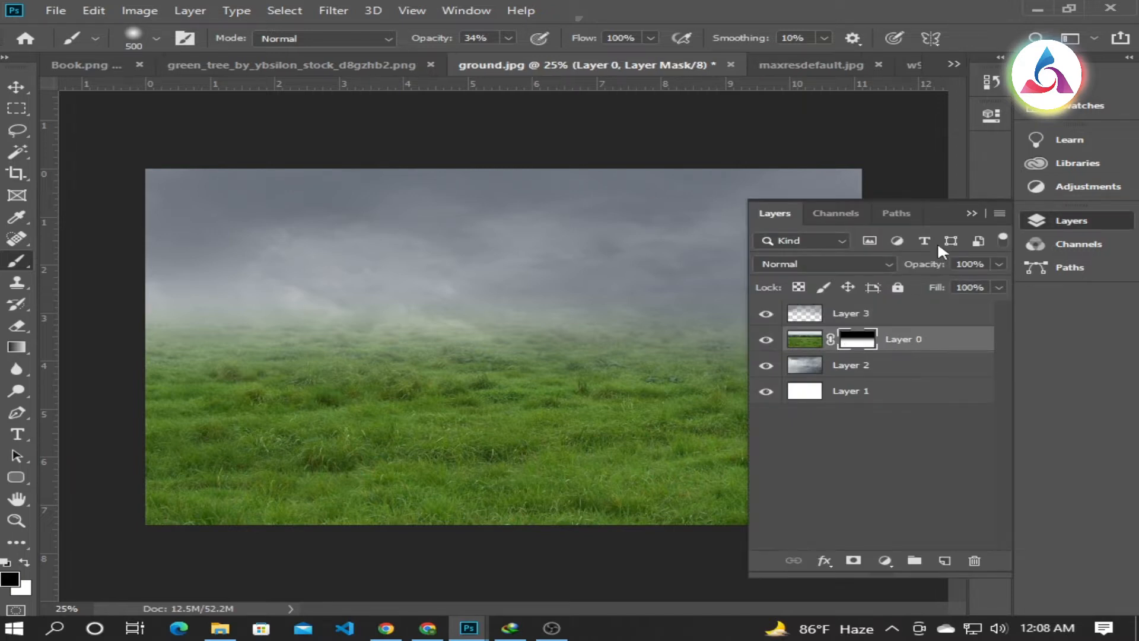
pyautogui.click(972, 214)
pyautogui.click(21, 349)
pyautogui.moveTo(493, 354); pyautogui.dragTo(501, 396)
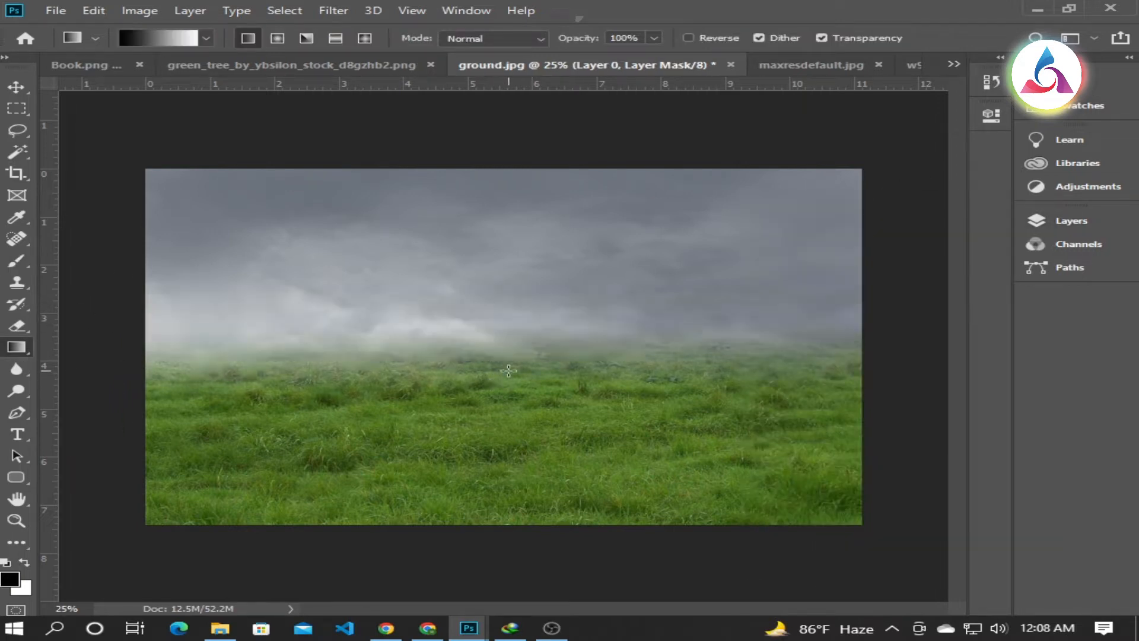
pyautogui.moveTo(515, 467); pyautogui.dragTo(507, 509)
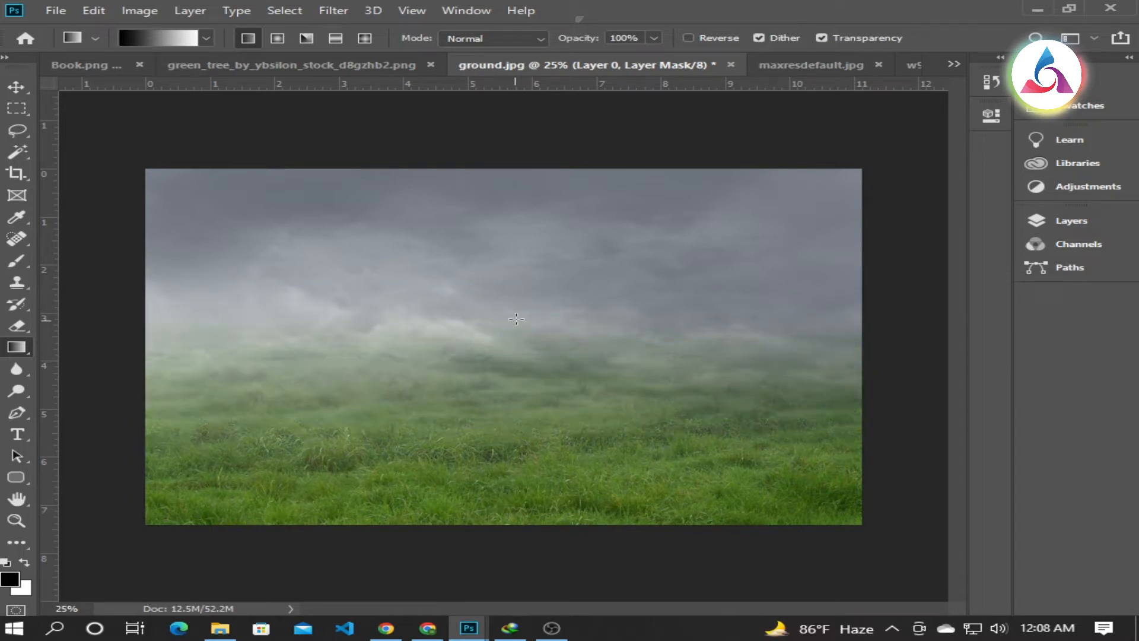
pyautogui.moveTo(517, 466); pyautogui.dragTo(519, 467)
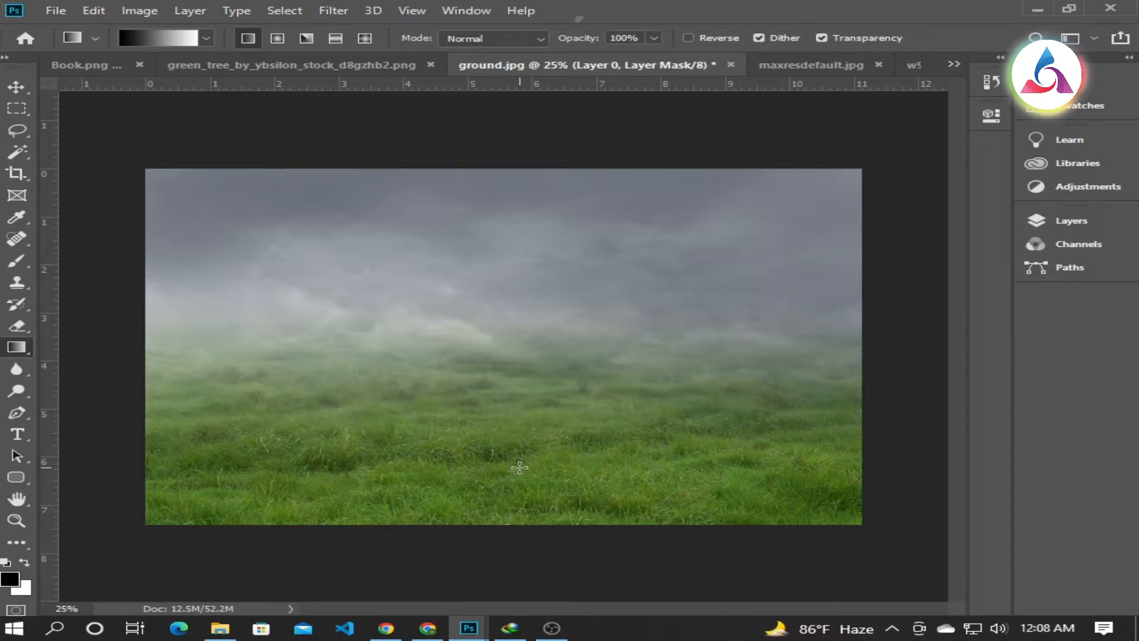
# Step: Add a new empty layer above Layer 3
pyautogui.click(26, 86)
pyautogui.click(1065, 219)
pyautogui.click(883, 323)
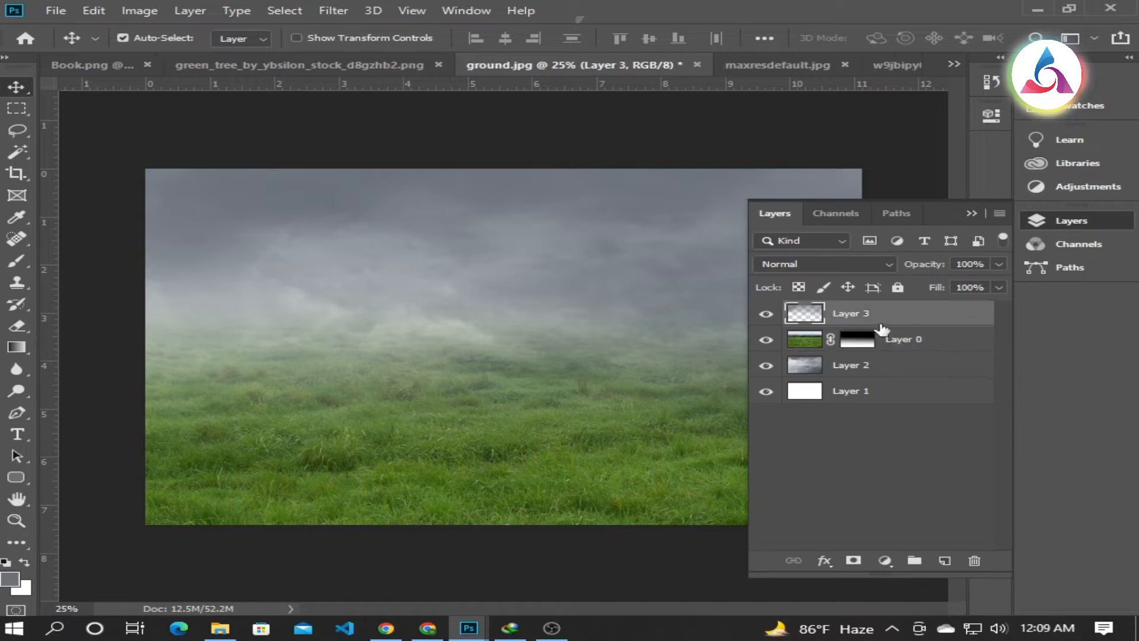
pyautogui.click(946, 561)
pyautogui.click(973, 215)
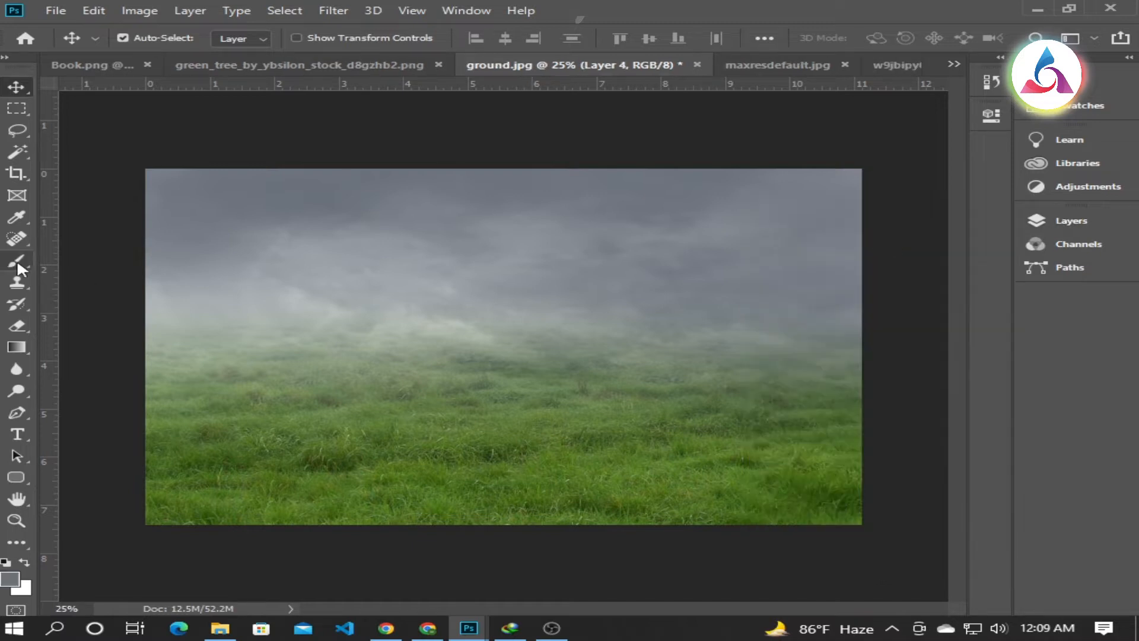
# Step: Sample light grey from the haze and paint fog along the horizon with a soft 500 brush, lowering its opacity to 22%
pyautogui.press('i')
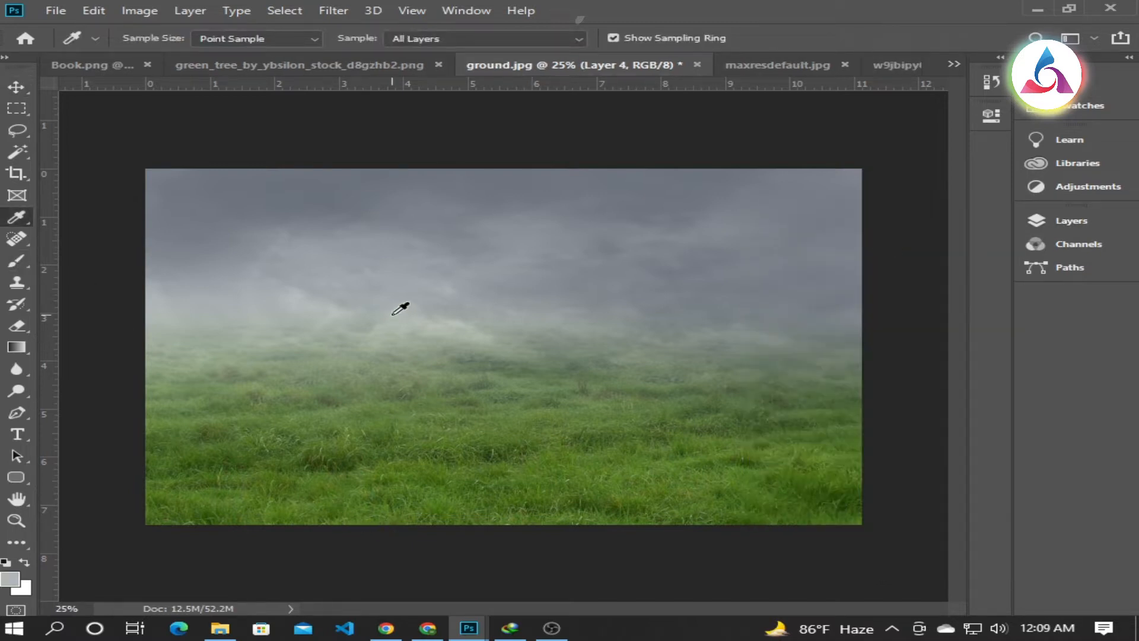
pyautogui.press('b')
pyautogui.moveTo(291, 323); pyautogui.dragTo(855, 360)
pyautogui.moveTo(508, 38); pyautogui.dragTo(496, 57)
pyautogui.moveTo(184, 363)
pyautogui.mouseDown()
pyautogui.moveTo(521, 375)
pyautogui.moveTo(849, 407)
pyautogui.mouseUp()
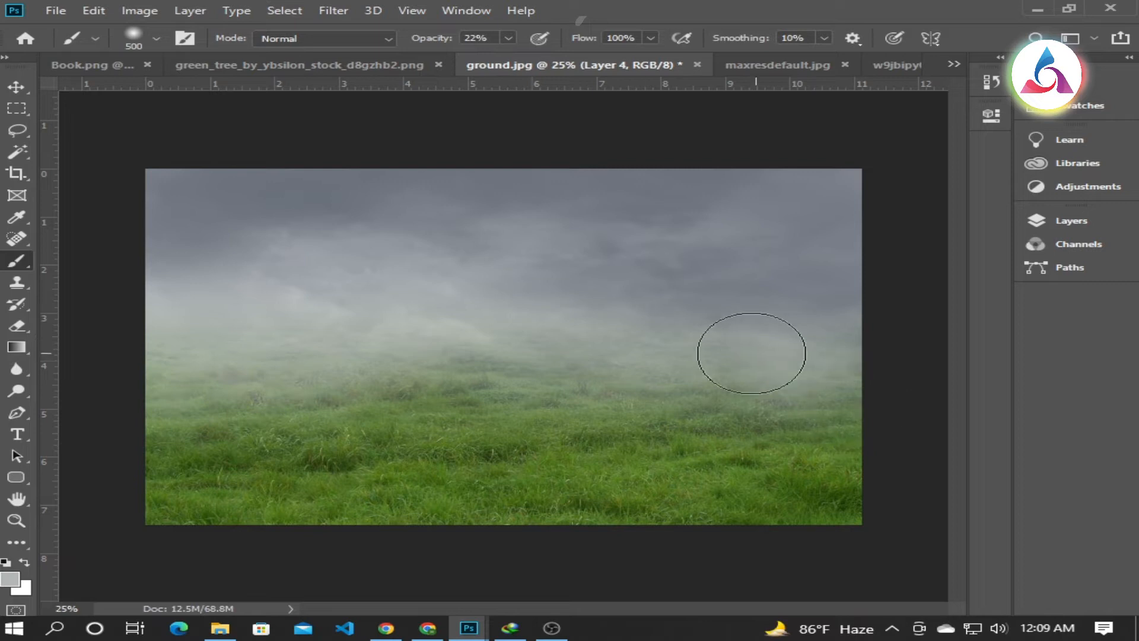
pyautogui.moveTo(879, 361)
pyautogui.mouseDown()
pyautogui.moveTo(175, 358)
pyautogui.moveTo(135, 368)
pyautogui.mouseUp()
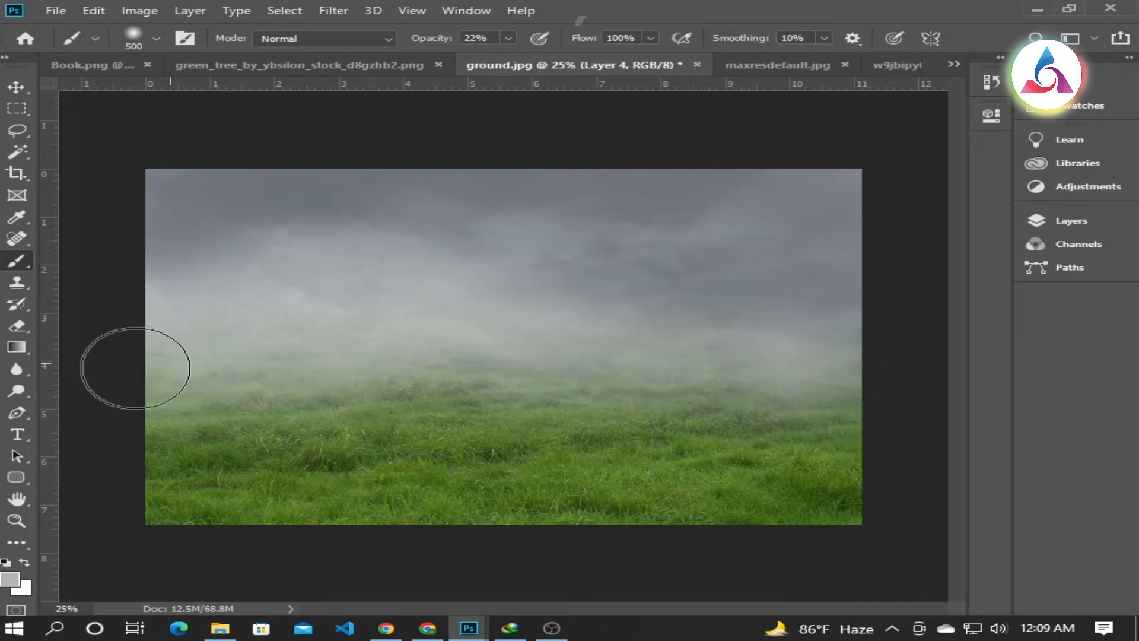
pyautogui.click(16, 88)
# Step: Add a layer mask to Layer 3
pyautogui.click(1066, 221)
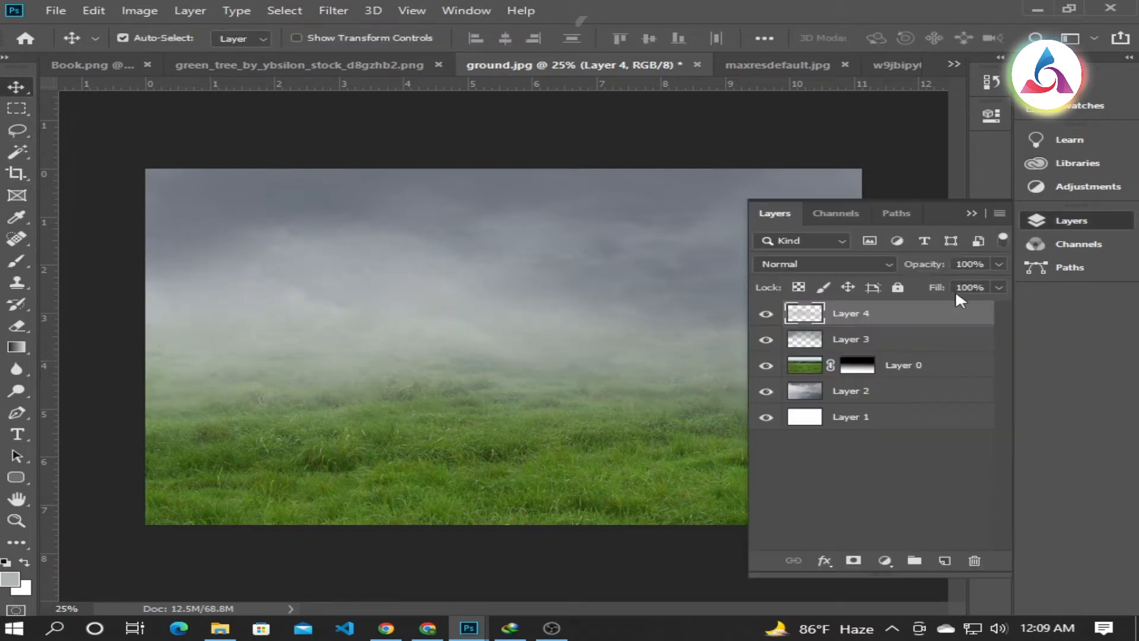
pyautogui.click(869, 340)
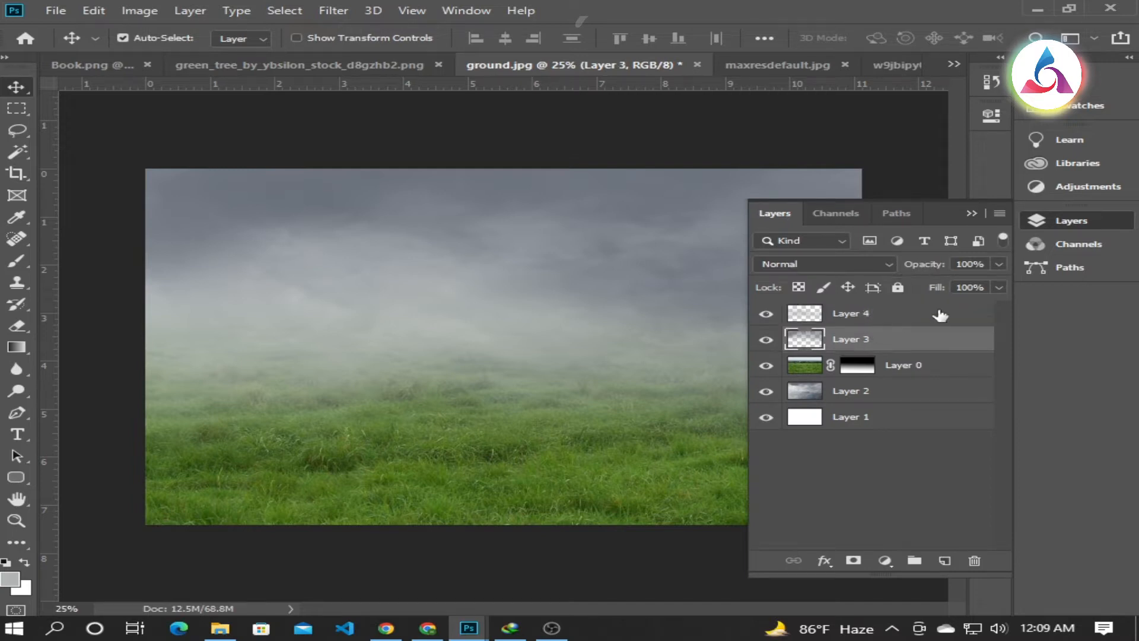
pyautogui.click(853, 561)
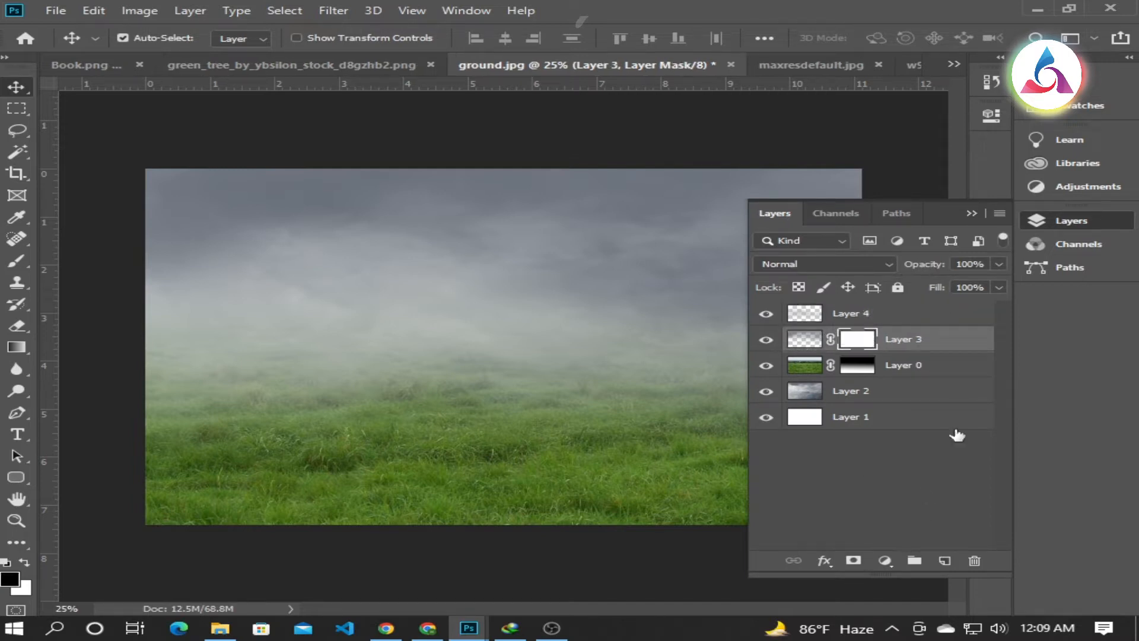
pyautogui.click(973, 214)
# Step: Paint black over the horizon and lower sky on Layer 3's mask with a 700 brush at 22% opacity, and swap to white
pyautogui.press('b')
pyautogui.press(']')
pyautogui.press(']')
pyautogui.moveTo(175, 341)
pyautogui.mouseDown()
pyautogui.moveTo(641, 336)
pyautogui.moveTo(814, 352)
pyautogui.mouseUp()
pyautogui.moveTo(526, 304)
pyautogui.mouseDown()
pyautogui.moveTo(635, 284)
pyautogui.moveTo(478, 330)
pyautogui.moveTo(458, 356)
pyautogui.moveTo(279, 310)
pyautogui.mouseUp()
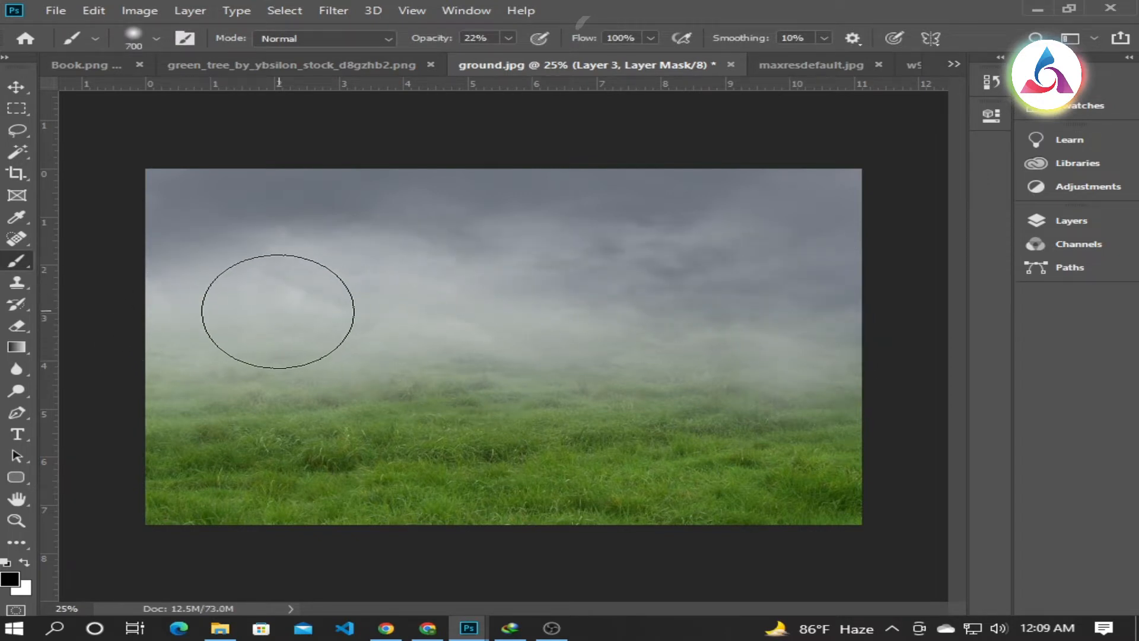
pyautogui.press('x')
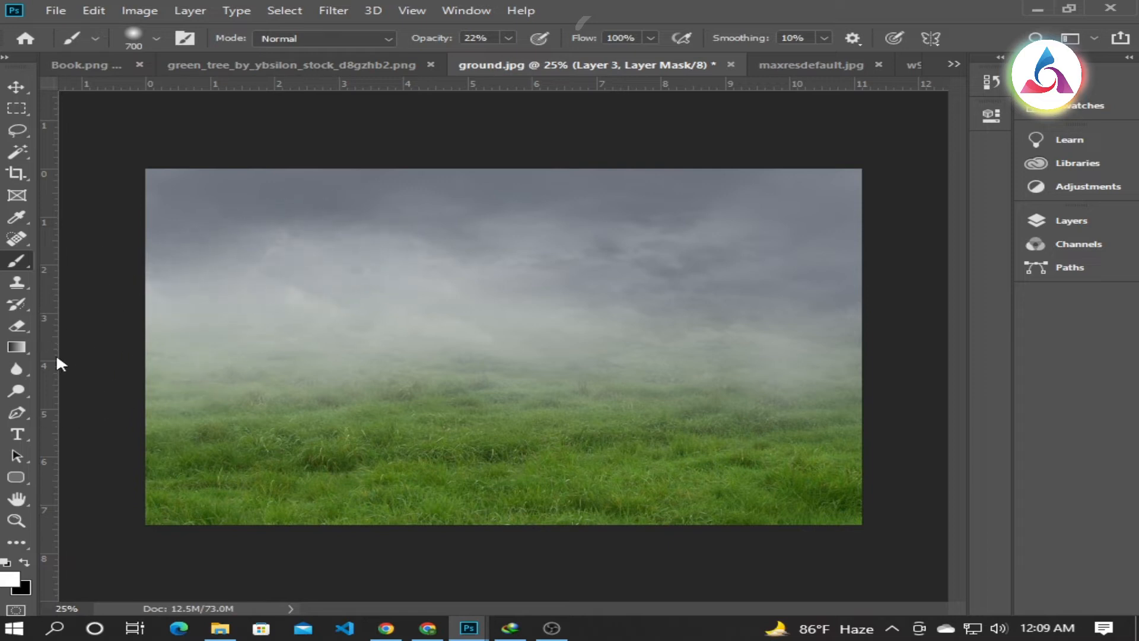
# Step: Look through the open image documents, then copy the open book from Book.png into ground.jpg over the middle of the field
pyautogui.press('v')
pyautogui.click(789, 66)
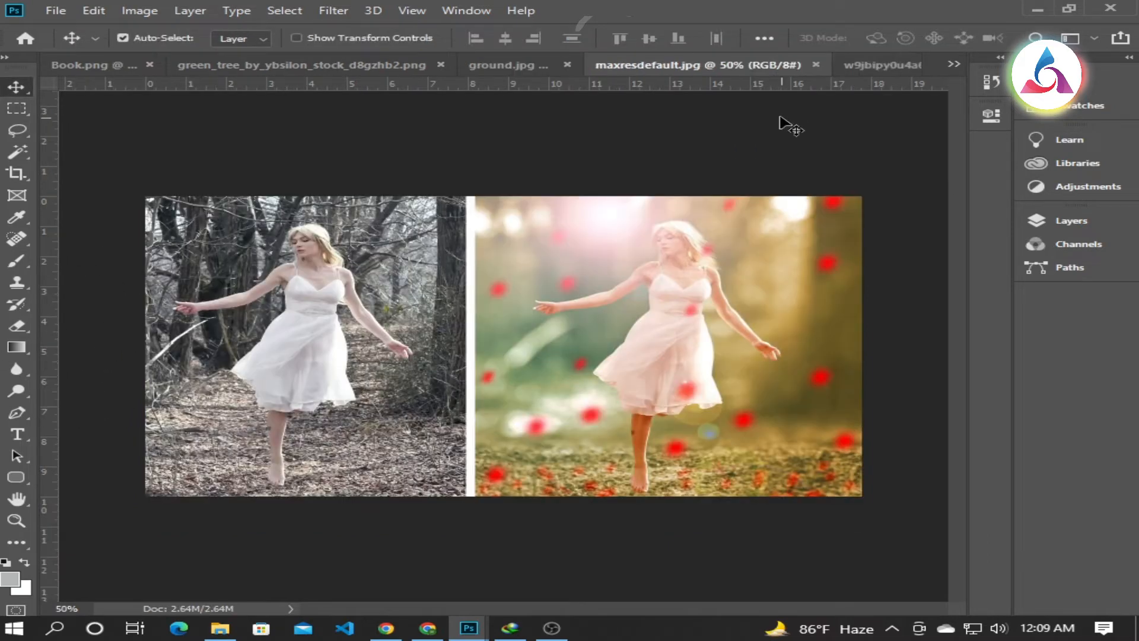
pyautogui.click(882, 67)
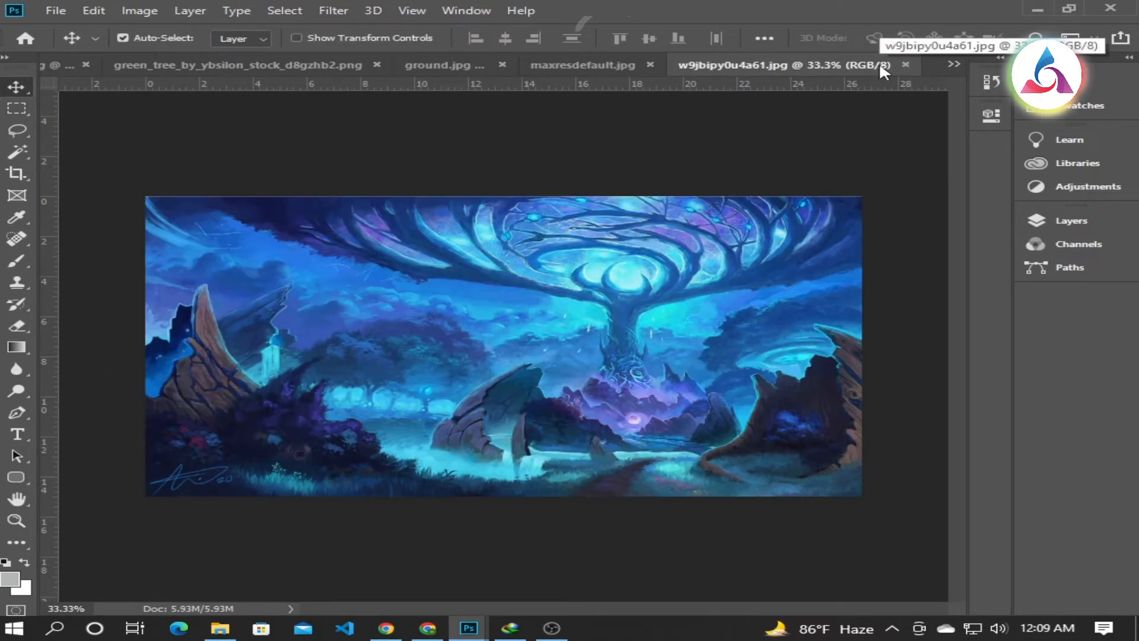
pyautogui.click(232, 66)
pyautogui.click(70, 65)
pyautogui.moveTo(545, 251); pyautogui.dragTo(611, 294)
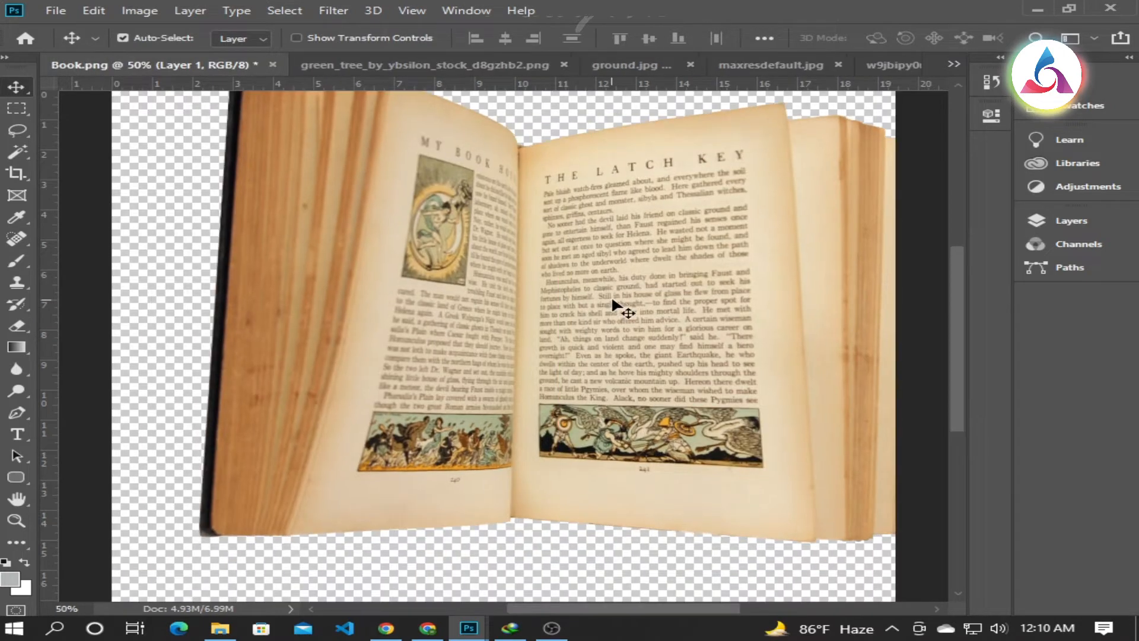
pyautogui.click(760, 63)
pyautogui.click(869, 64)
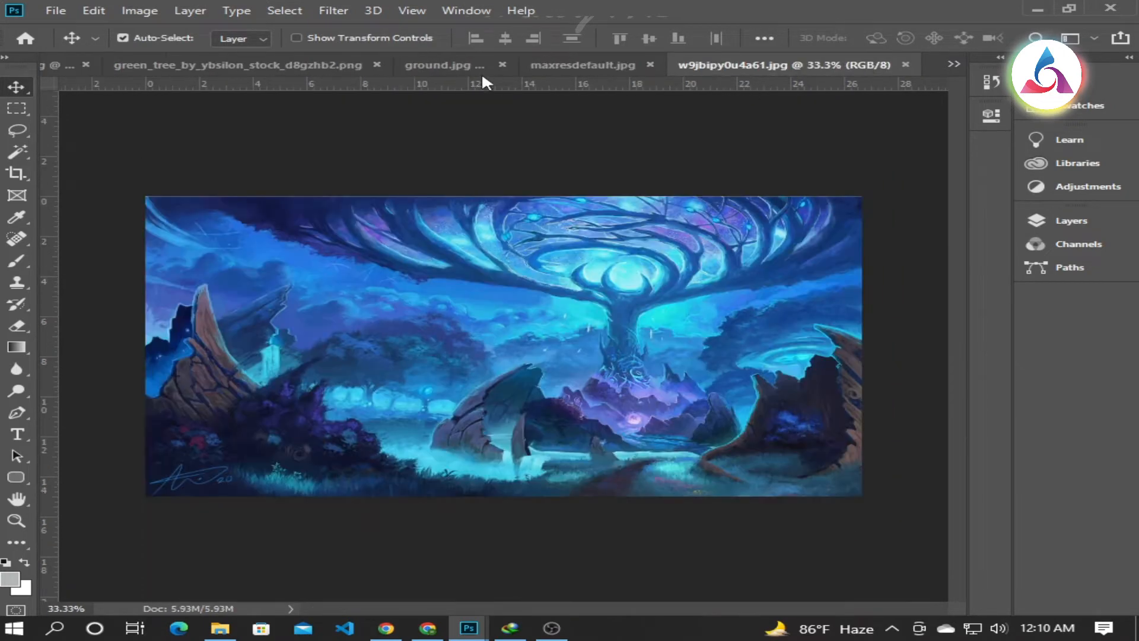
pyautogui.click(452, 68)
pyautogui.click(67, 65)
pyautogui.moveTo(493, 315); pyautogui.dragTo(525, 363)
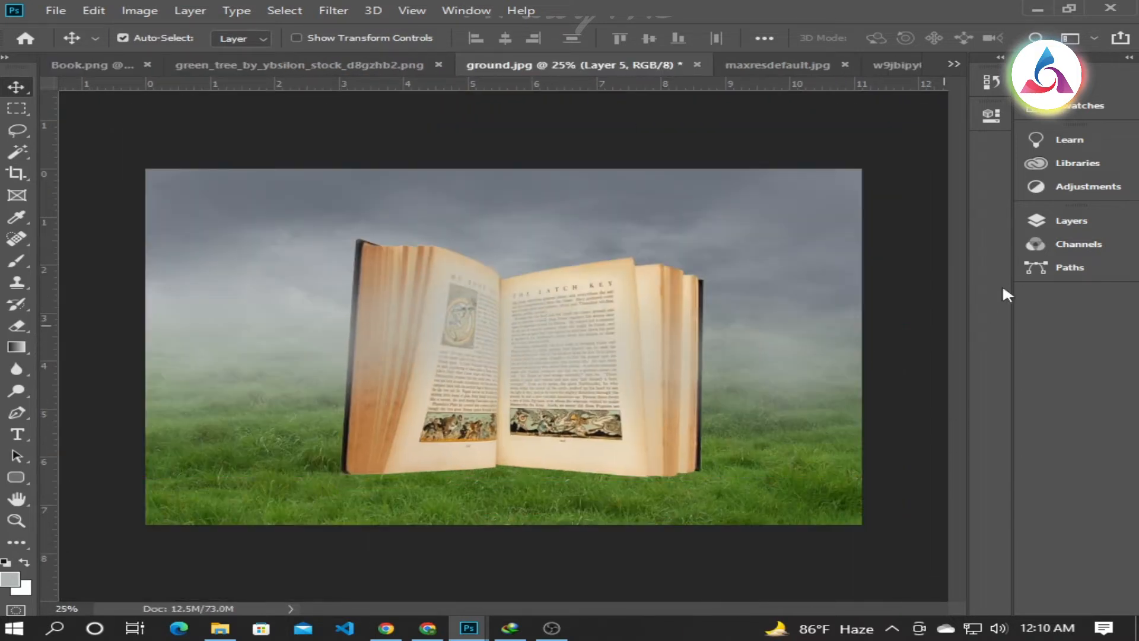
# Step: Move the book layer above the fog layer, Layer 4, in the layer stack
pyautogui.click(1071, 220)
pyautogui.moveTo(907, 332); pyautogui.dragTo(907, 305)
pyautogui.click(949, 237)
pyautogui.moveTo(648, 389); pyautogui.dragTo(644, 391)
# Step: Reshape the book with Free Transform so its outer right cover edge slants inward toward the base
pyautogui.hotkey('ctrl', 't')
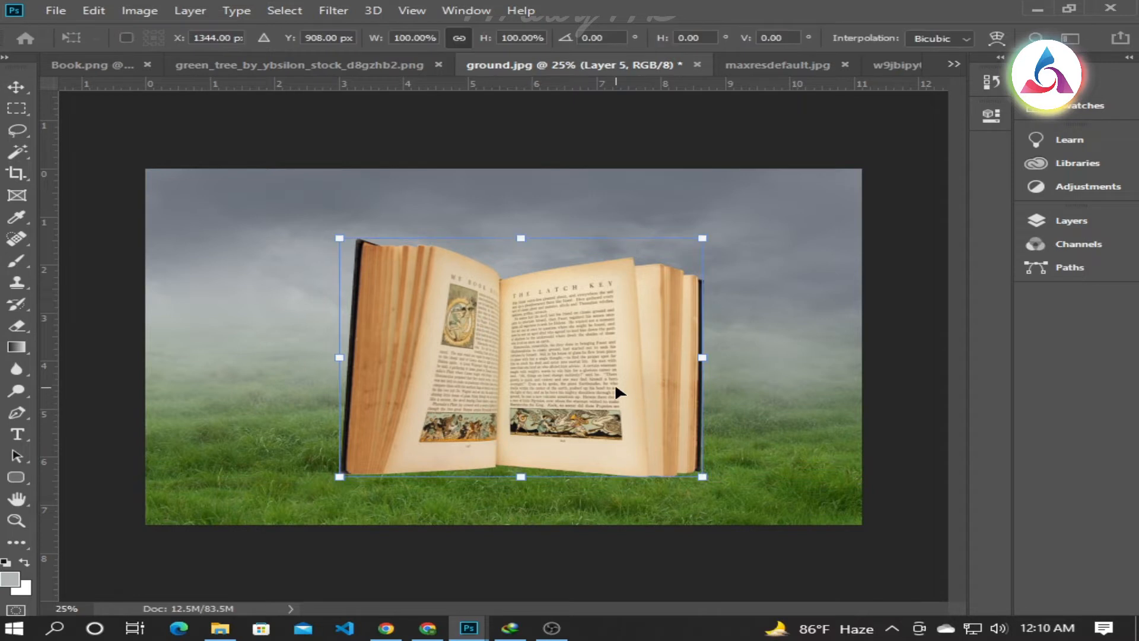
pyautogui.rightClick(558, 305)
pyautogui.click(638, 343)
pyautogui.moveTo(716, 241); pyautogui.dragTo(706, 259)
pyautogui.rightClick(626, 328)
pyautogui.click(677, 390)
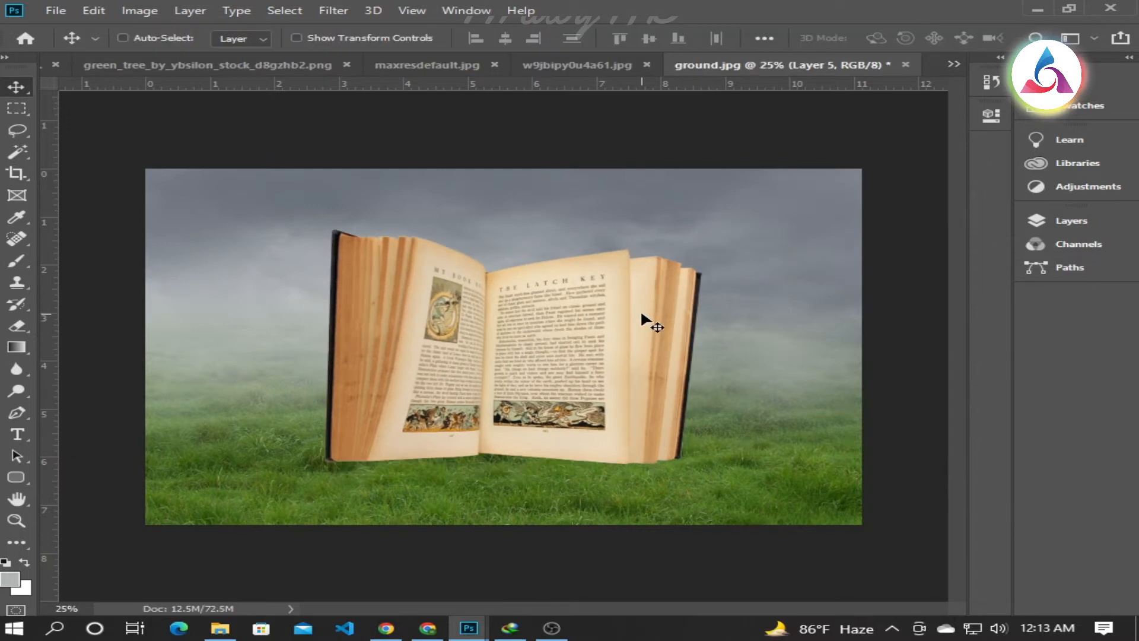
# Step: Scale the book down proportionally and centre it horizontally so it stands at the front of the grass
pyautogui.hotkey('ctrl', 't')
pyautogui.moveTo(703, 231); pyautogui.dragTo(636, 268)
pyautogui.moveTo(526, 351); pyautogui.dragTo(547, 343)
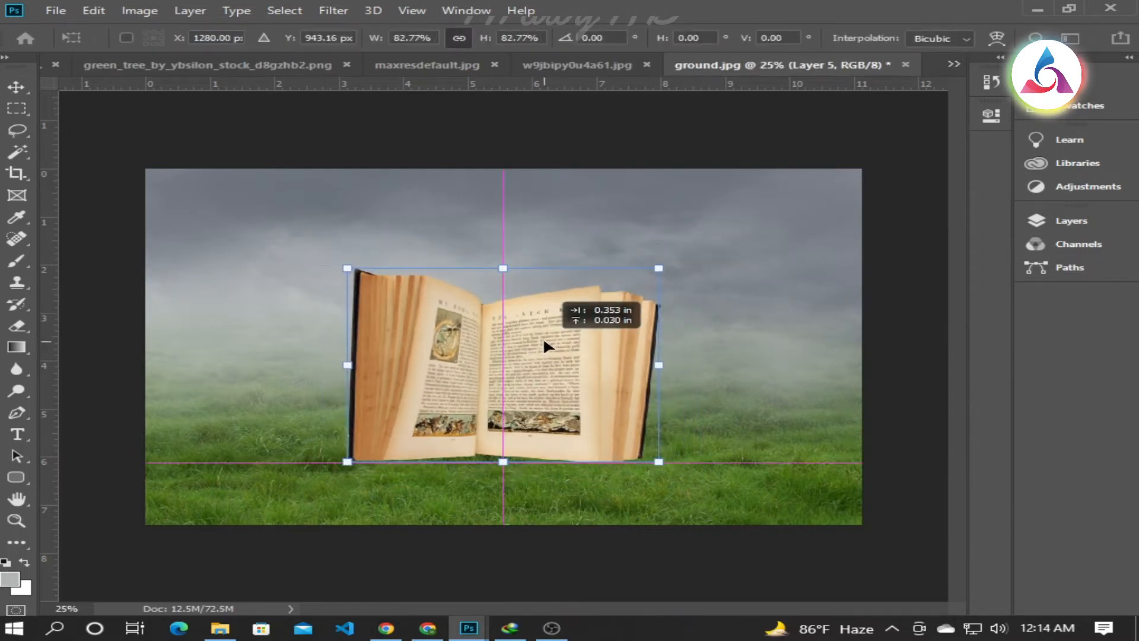
pyautogui.moveTo(659, 267); pyautogui.dragTo(632, 285)
pyautogui.moveTo(530, 373); pyautogui.dragTo(547, 363)
pyautogui.press('Return')
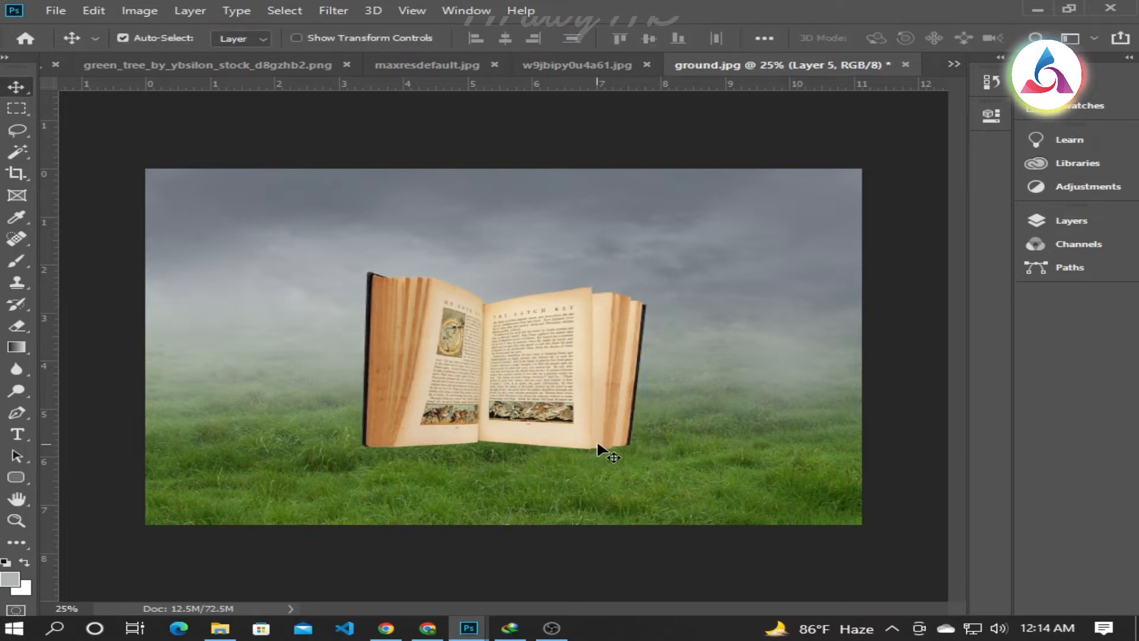
# Step: Add a new empty layer above the book layer for the contact shadow
pyautogui.hotkey('ctrl', '+')
pyautogui.hotkey('ctrl', '+')
pyautogui.hotkey('ctrl', '+')
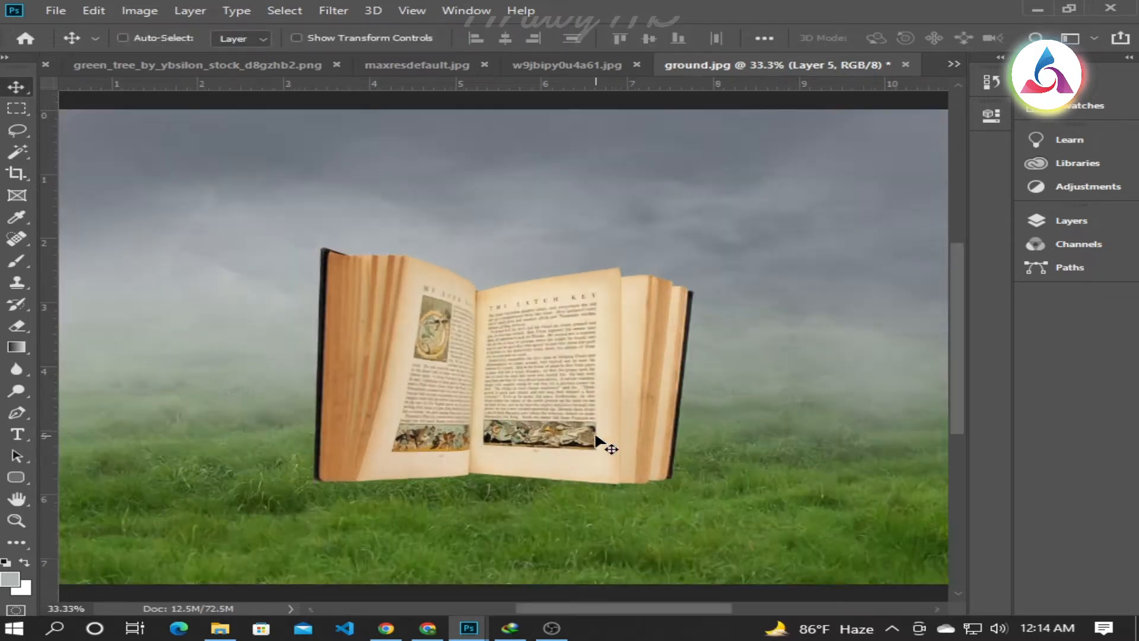
pyautogui.moveTo(593, 461); pyautogui.dragTo(596, 310)
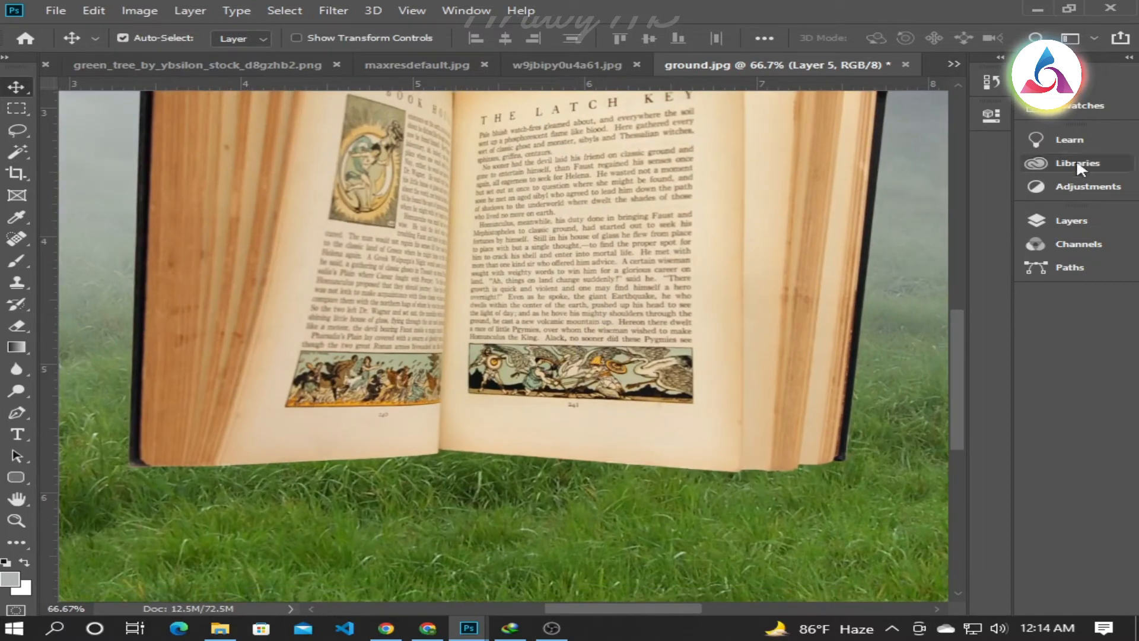
pyautogui.click(1065, 220)
pyautogui.click(941, 559)
pyautogui.click(970, 213)
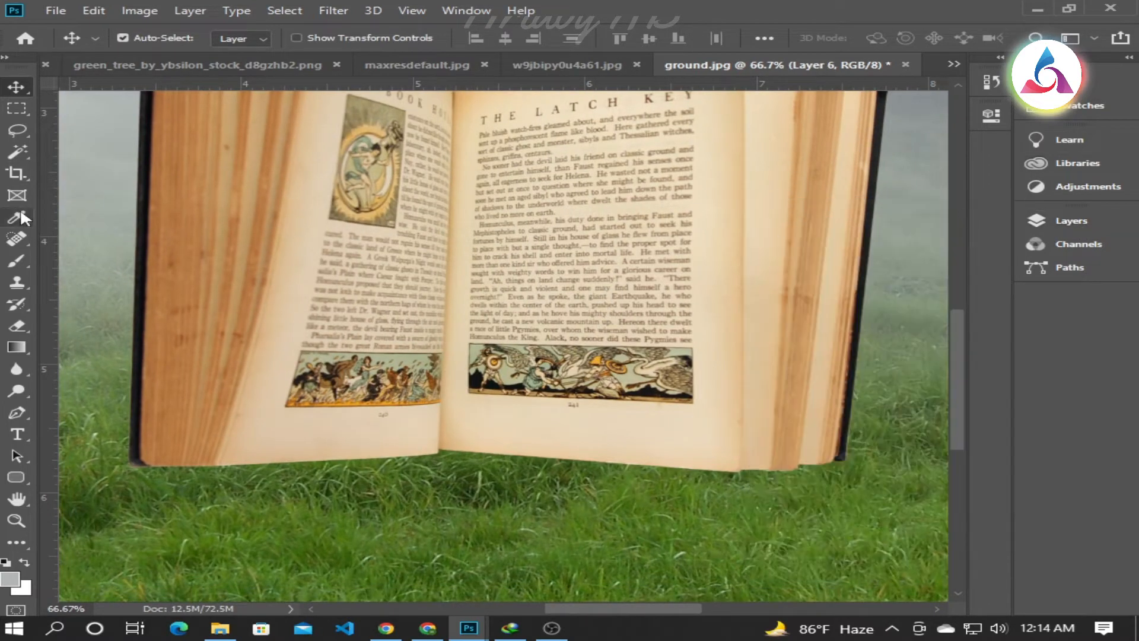
# Step: Set up a black brush of size 50 at 86% opacity, and undo a test dab on the book's lower-left corner
pyautogui.click(17, 260)
pyautogui.press('[')
pyautogui.press('[')
pyautogui.press('[')
pyautogui.press('[')
pyautogui.press('[')
pyautogui.press('[')
pyautogui.press('[')
pyautogui.press('[')
pyautogui.press('[')
pyautogui.press('[')
pyautogui.press('[')
pyautogui.press('[')
pyautogui.press('[')
pyautogui.press('[')
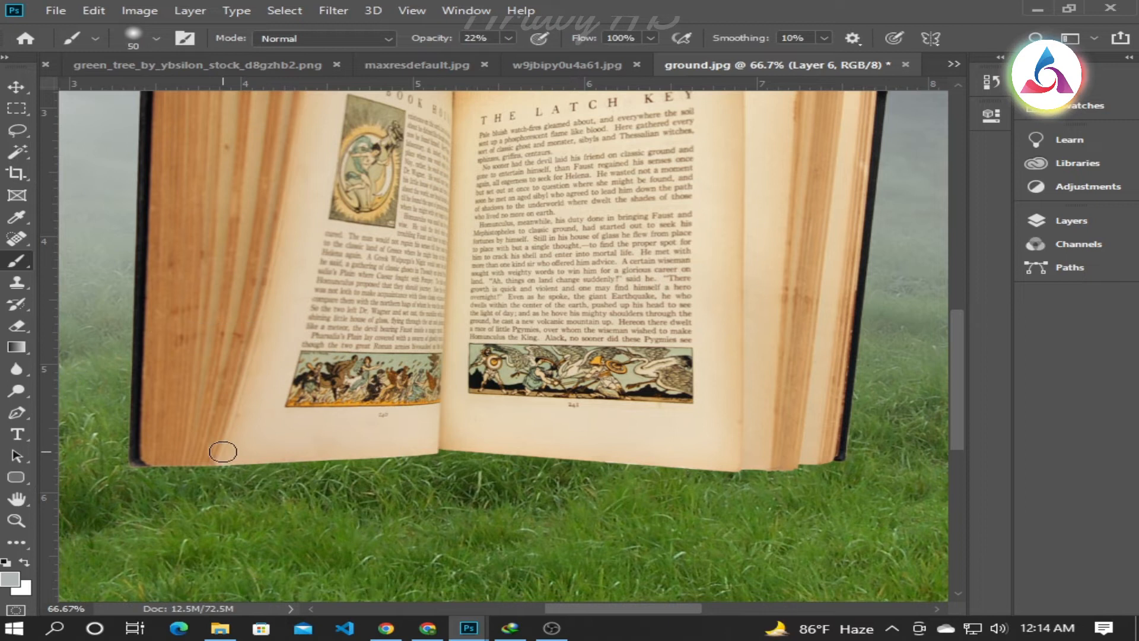
pyautogui.press('d')
pyautogui.moveTo(509, 37); pyautogui.dragTo(574, 53)
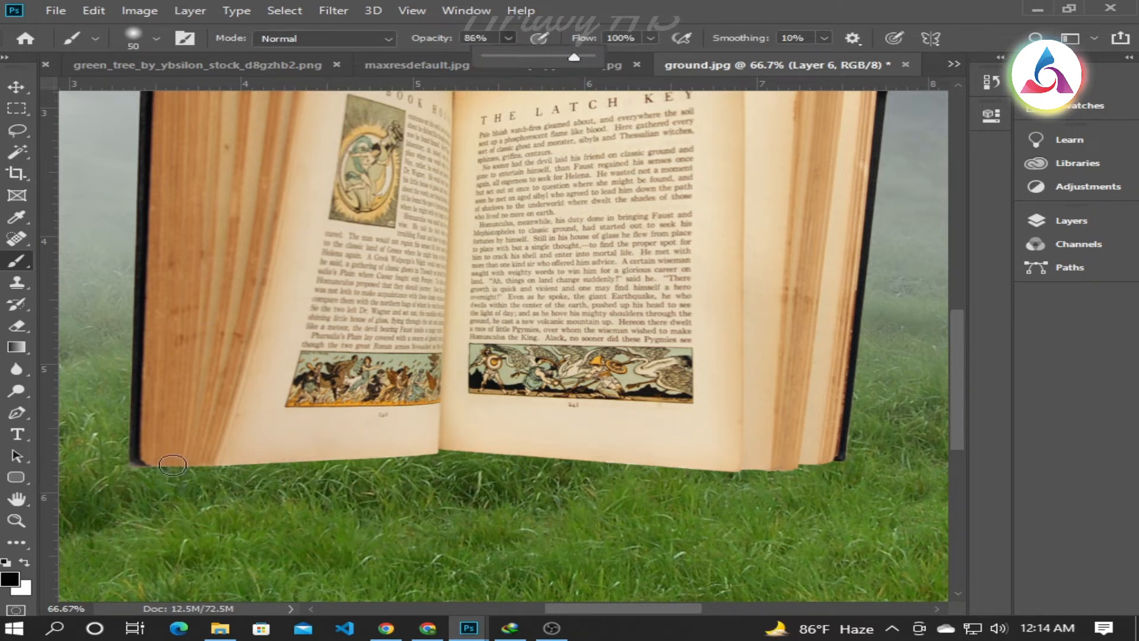
pyautogui.click(152, 465)
pyautogui.hotkey('ctrl', 'z')
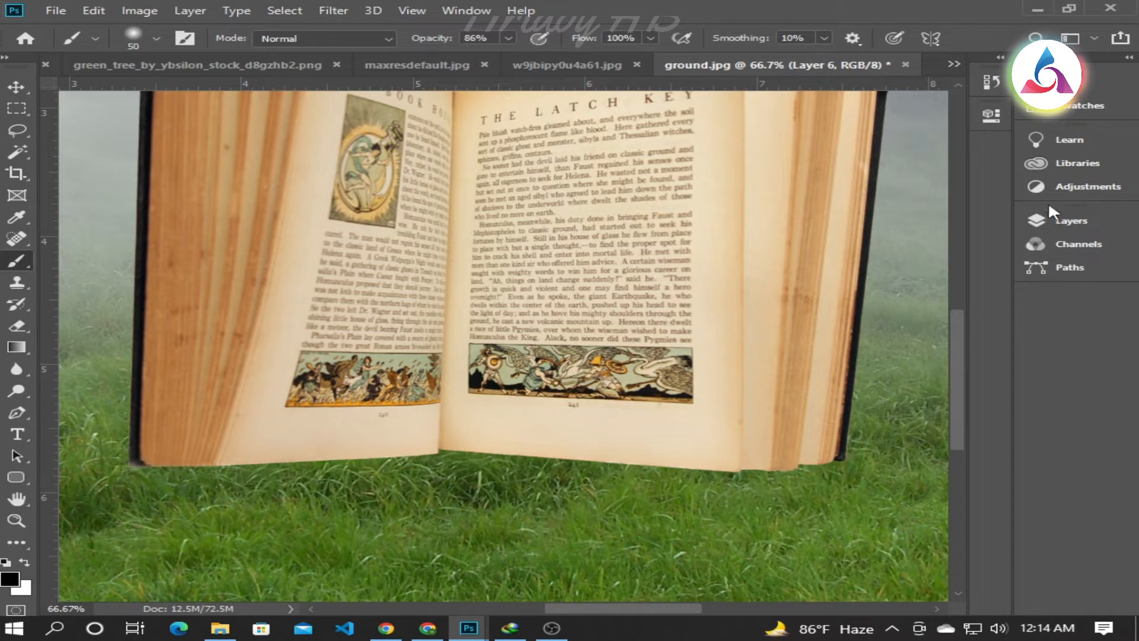
# Step: Move Layer 6 below the book layer, Layer 5
pyautogui.click(1072, 221)
pyautogui.moveTo(928, 311); pyautogui.dragTo(900, 346)
pyautogui.click(491, 305)
# Step: Lower the brush opacity to 54% and paint a thin black contact shadow along the book's entire bottom edge on Layer 6
pyautogui.click(509, 38)
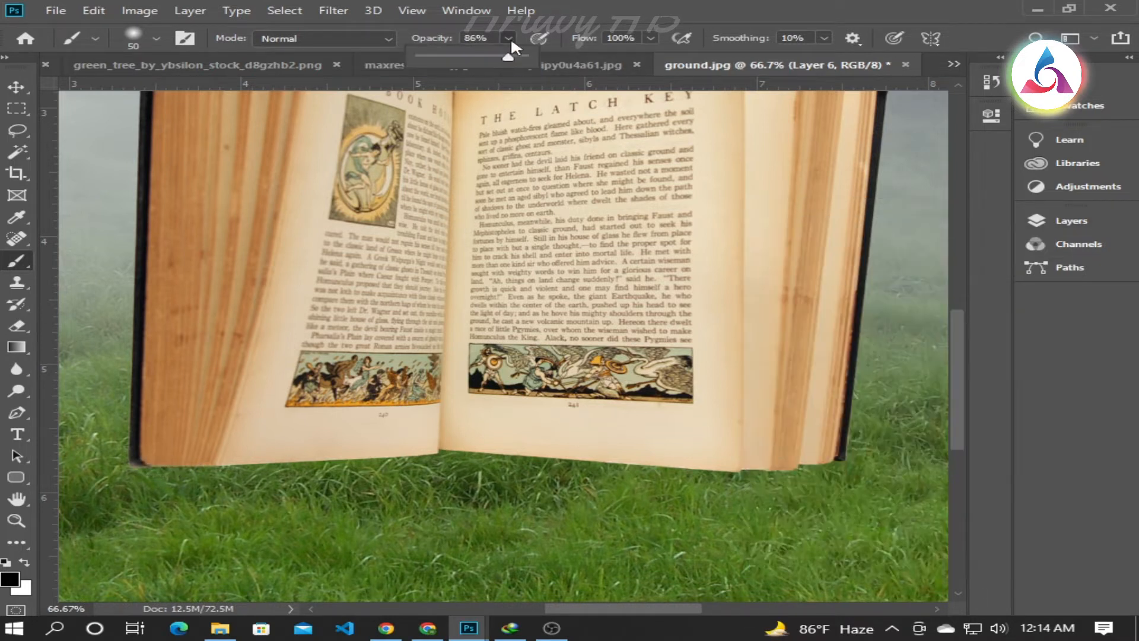
pyautogui.moveTo(153, 464); pyautogui.dragTo(463, 464)
pyautogui.hotkey('ctrl', 'z')
pyautogui.hotkey('ctrl', 'z')
pyautogui.moveTo(152, 461); pyautogui.dragTo(247, 456)
pyautogui.moveTo(319, 452); pyautogui.dragTo(396, 449)
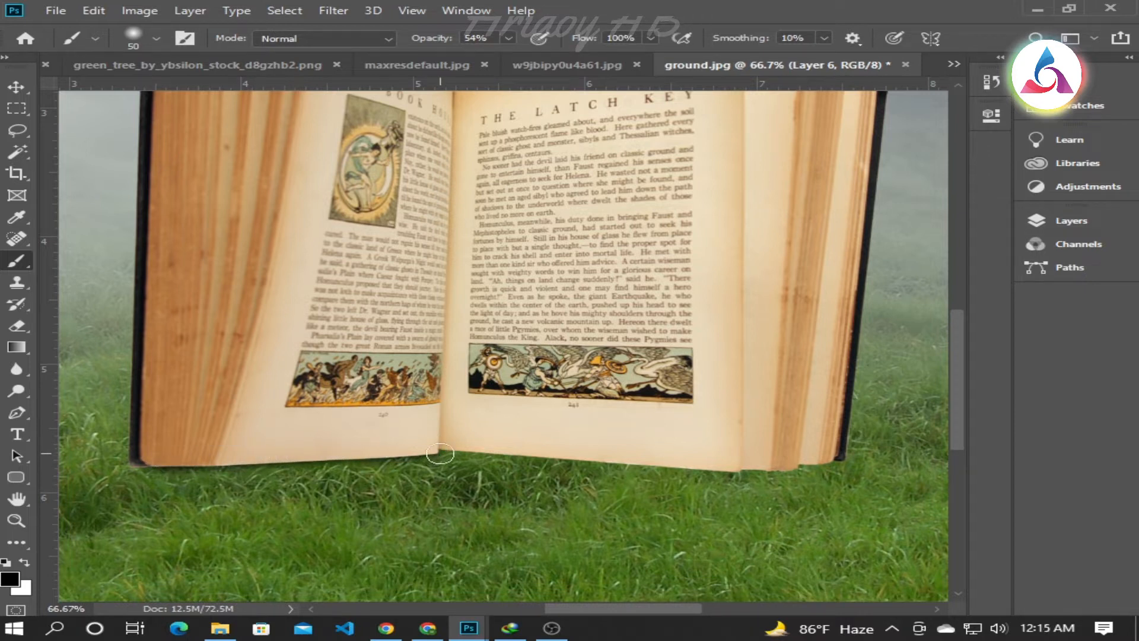
pyautogui.moveTo(440, 445); pyautogui.dragTo(665, 458)
pyautogui.moveTo(740, 461)
pyautogui.mouseDown()
pyautogui.moveTo(809, 460)
pyautogui.moveTo(635, 461)
pyautogui.moveTo(453, 441)
pyautogui.mouseUp()
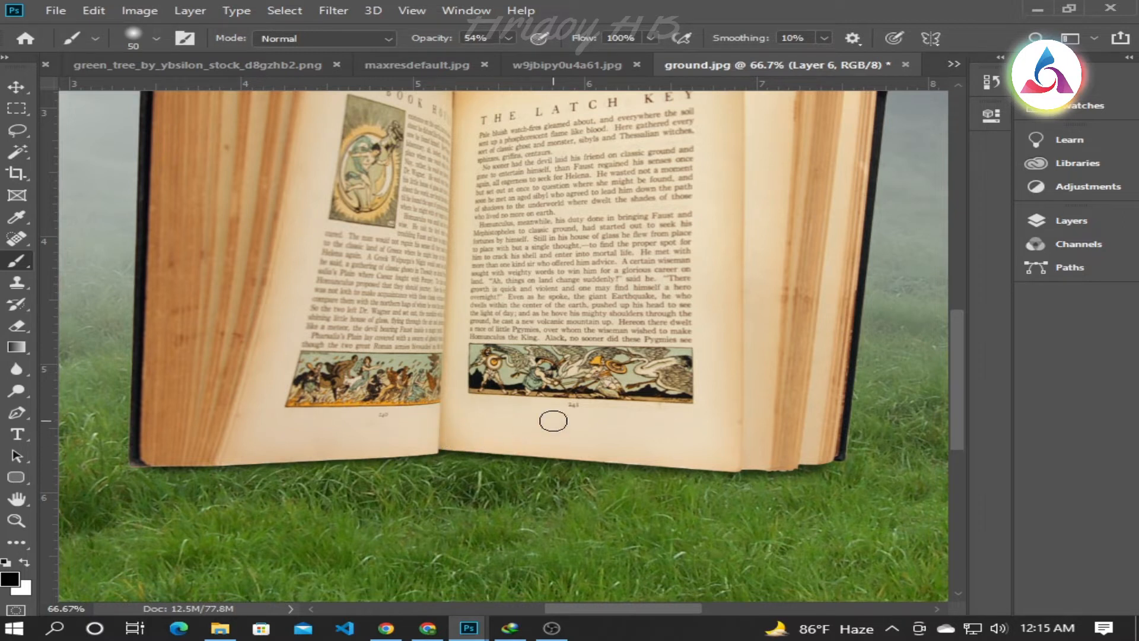
# Step: Add another empty layer directly above Layer 6 for a softer, wider shadow
pyautogui.hotkey('ctrl', '-')
pyautogui.press('F7')
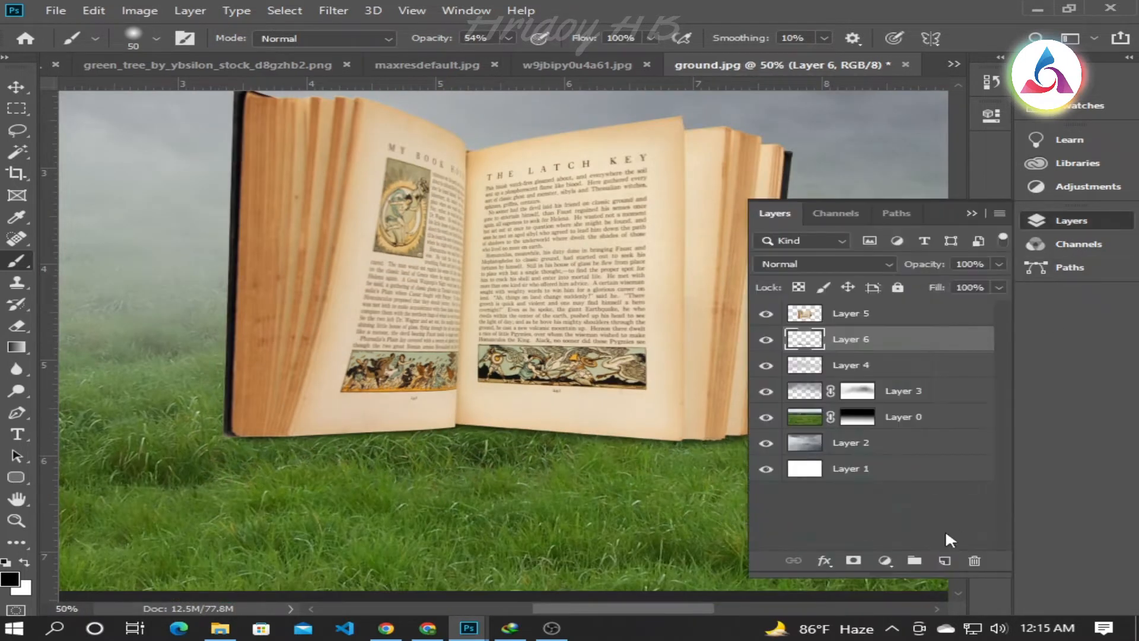
pyautogui.click(943, 561)
pyautogui.click(973, 212)
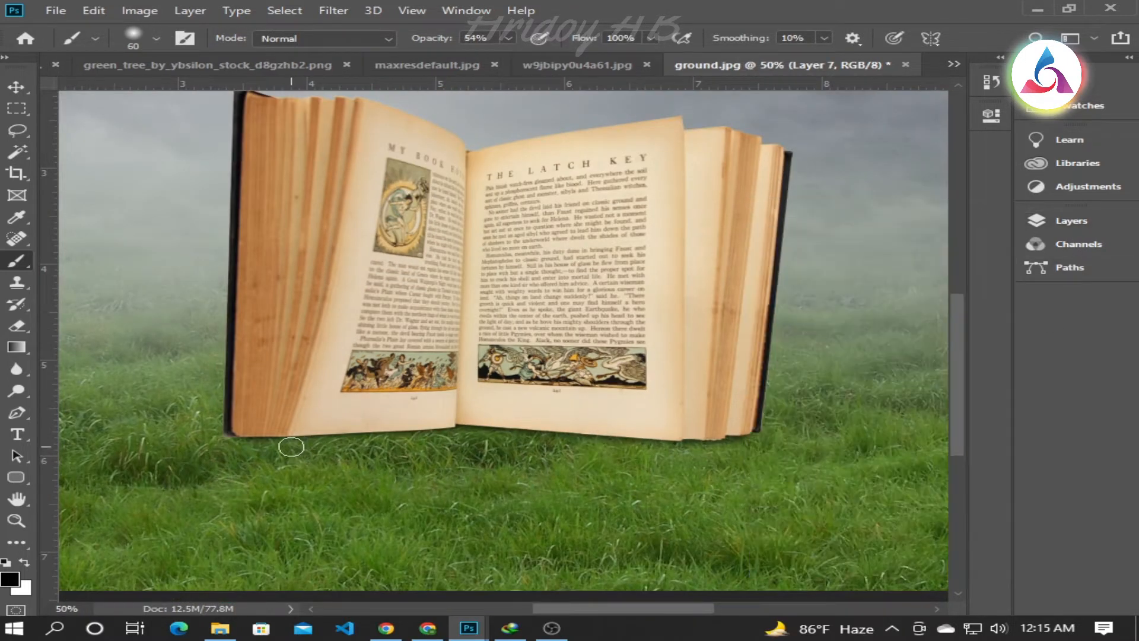
# Step: Paint a soft black shadow on the grass beneath the book with a size 80 brush, lowering its opacity to 17% and then 9%
pyautogui.moveTo(248, 438)
pyautogui.mouseDown()
pyautogui.moveTo(457, 430)
pyautogui.moveTo(730, 444)
pyautogui.moveTo(613, 454)
pyautogui.moveTo(584, 445)
pyautogui.moveTo(763, 449)
pyautogui.mouseUp()
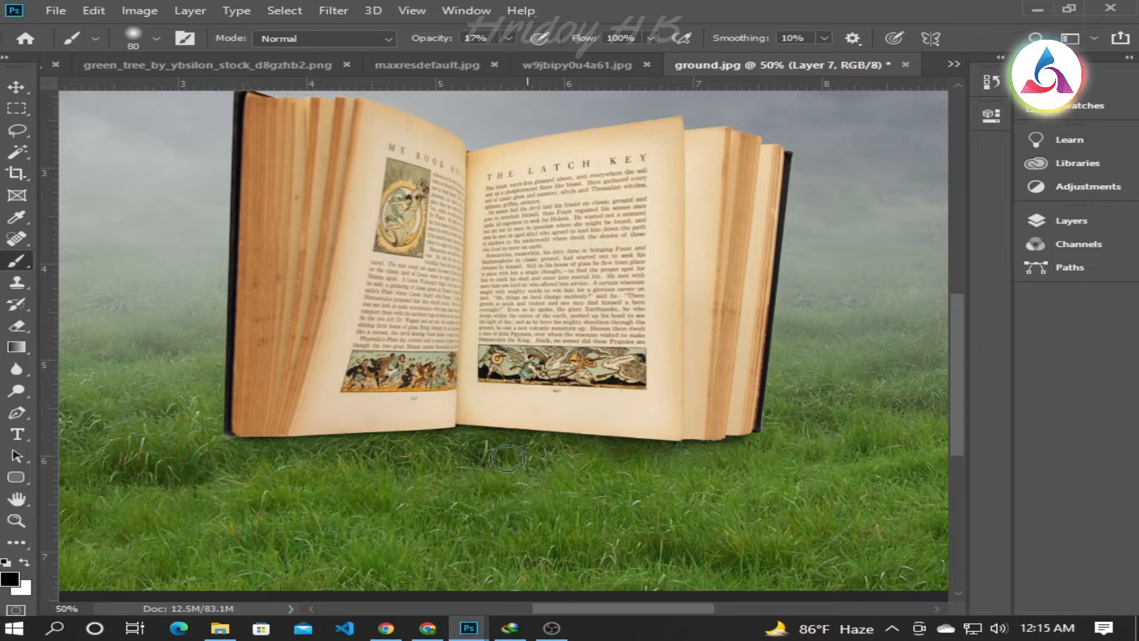
pyautogui.hotkey('ctrl', '+')
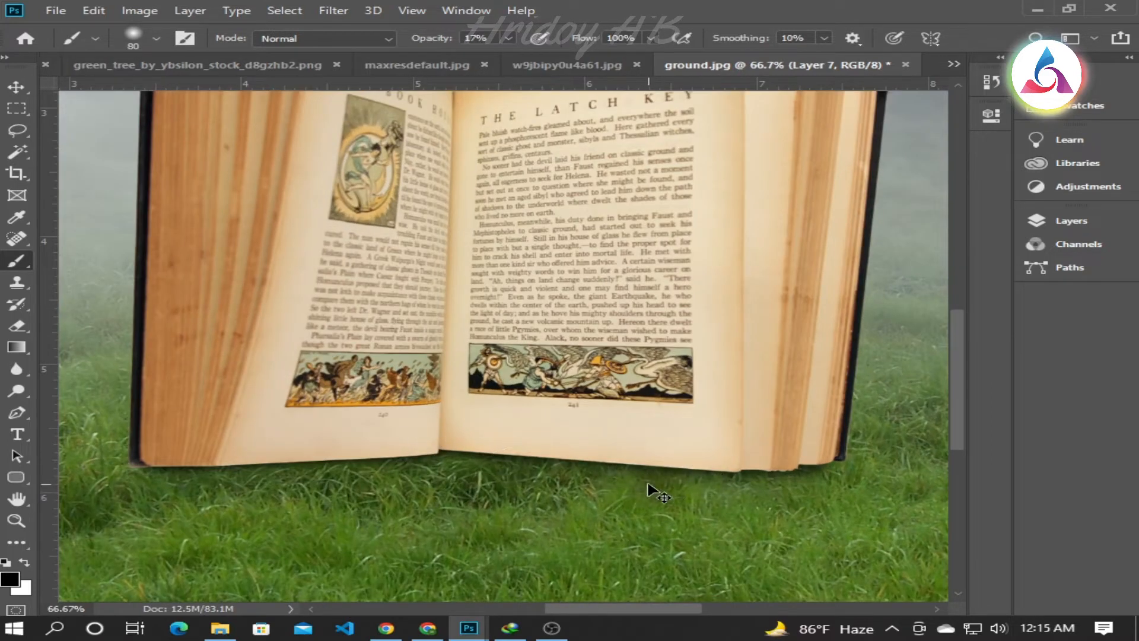
pyautogui.click(510, 39)
pyautogui.click(501, 54)
pyautogui.moveTo(469, 447)
pyautogui.mouseDown()
pyautogui.moveTo(666, 472)
pyautogui.moveTo(831, 476)
pyautogui.mouseUp()
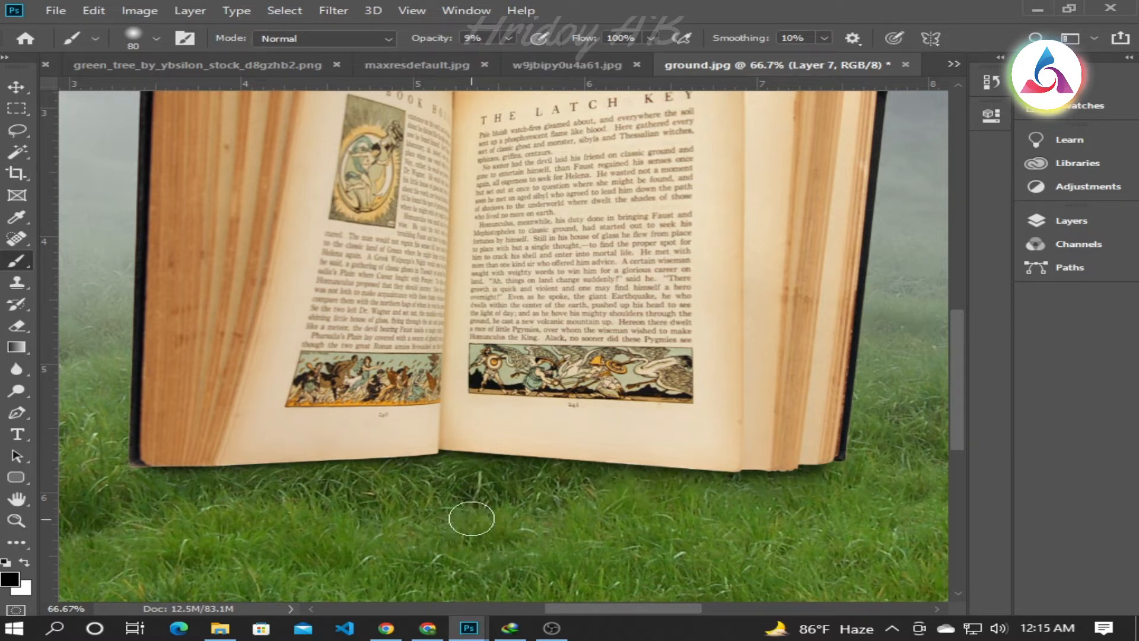
# Step: Try painting white over the grass beneath the book at 9% opacity, and undo the strokes
pyautogui.press('x')
pyautogui.moveTo(570, 490)
pyautogui.mouseDown()
pyautogui.moveTo(338, 476)
pyautogui.moveTo(569, 529)
pyautogui.moveTo(516, 529)
pyautogui.moveTo(941, 580)
pyautogui.moveTo(291, 571)
pyautogui.moveTo(343, 551)
pyautogui.moveTo(587, 547)
pyautogui.mouseUp()
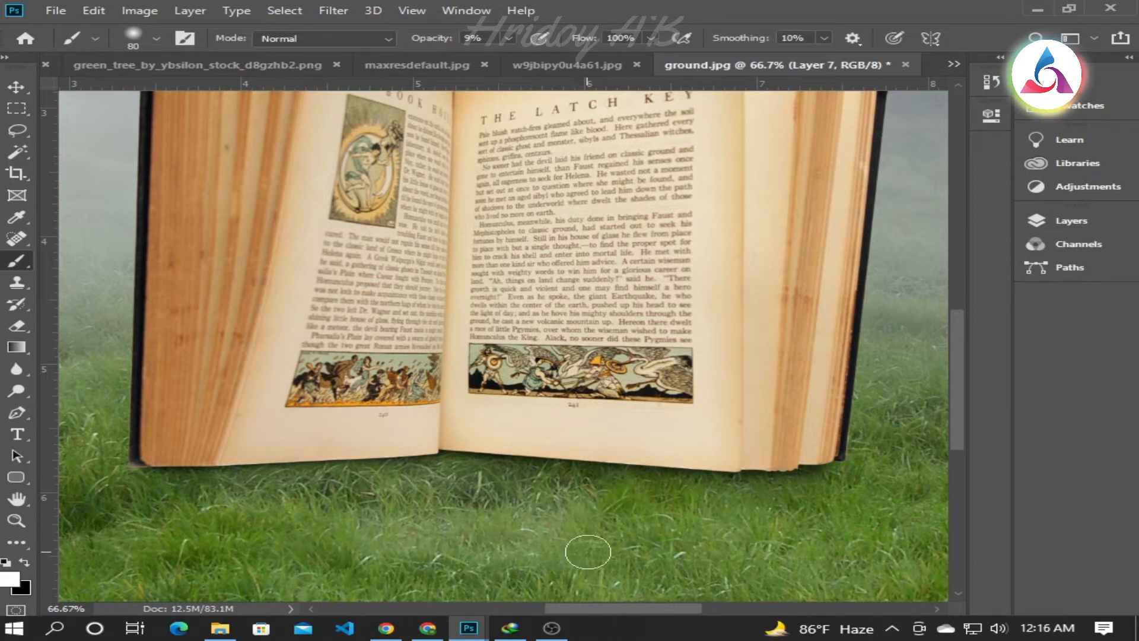
pyautogui.hotkey('ctrl', 'z')
pyautogui.hotkey('ctrl', 'z')
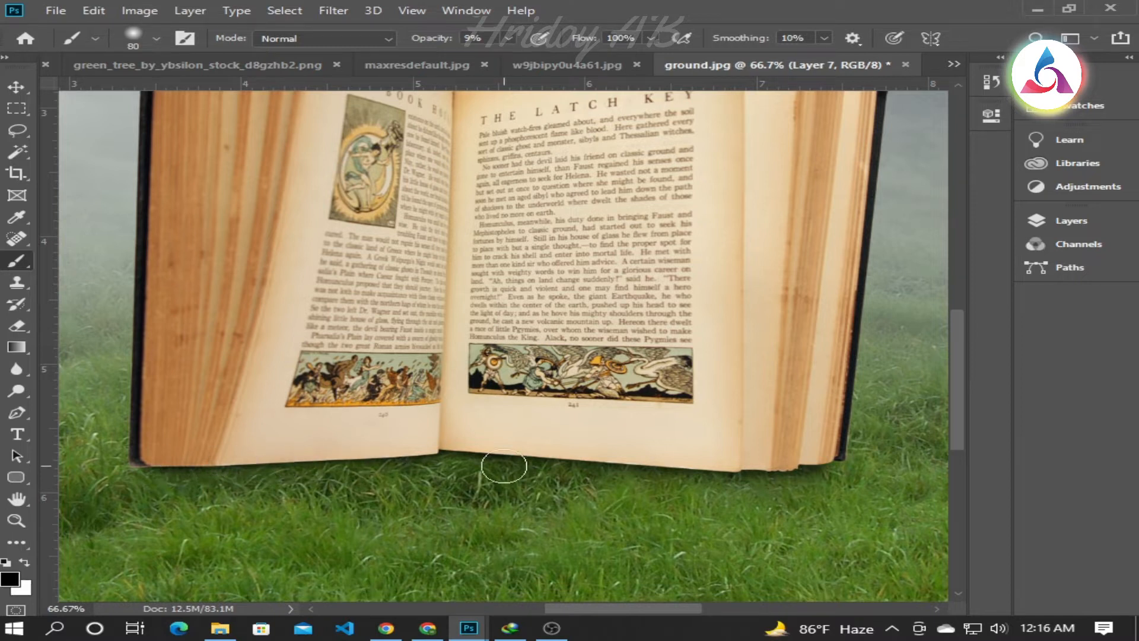
# Step: Add a new layer clipped to the book layer and paint soft black shading along the pages' bottom edges at 9% opacity
pyautogui.scroll(2, 413, 515)
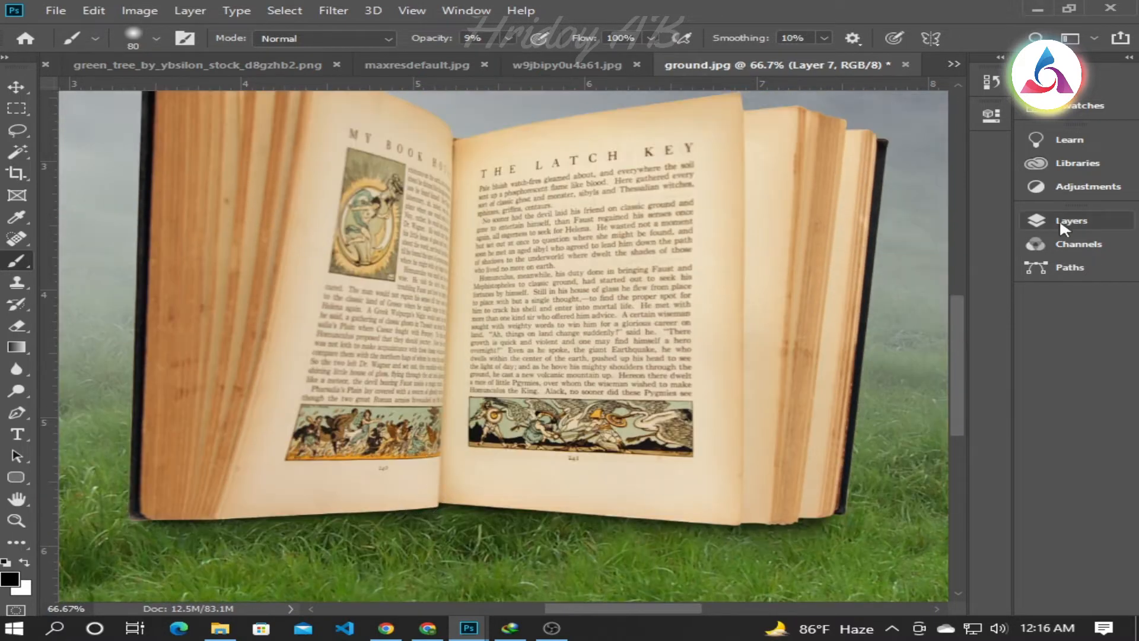
pyautogui.click(1060, 221)
pyautogui.click(945, 560)
pyautogui.moveTo(941, 331); pyautogui.dragTo(941, 304)
pyautogui.rightClick(884, 327)
pyautogui.click(765, 325)
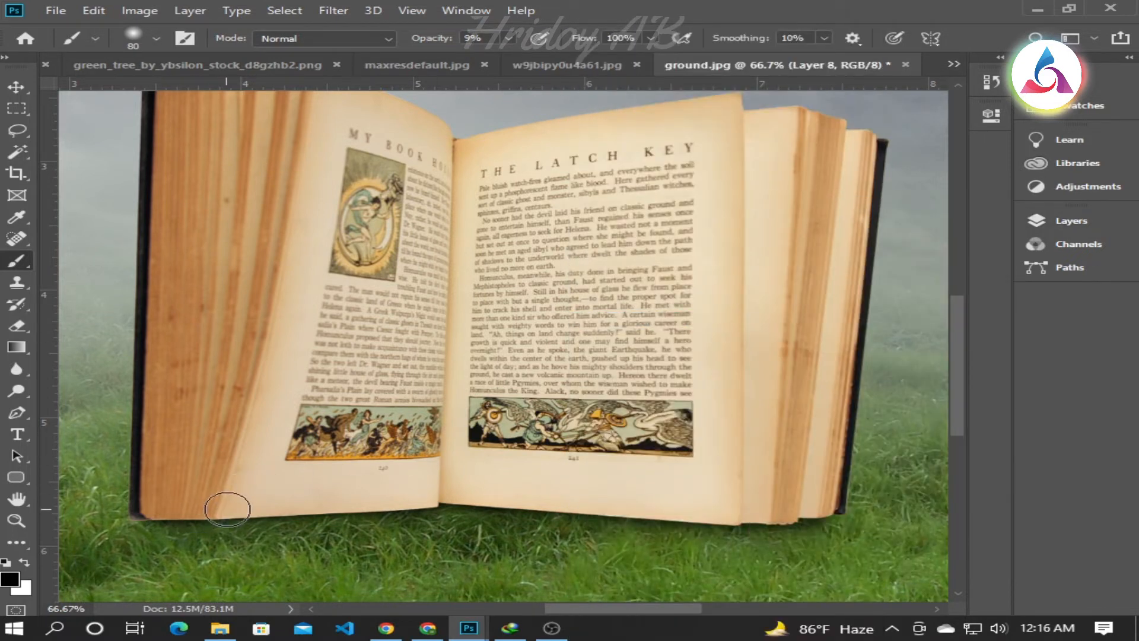
pyautogui.moveTo(232, 509); pyautogui.dragTo(283, 509)
pyautogui.moveTo(378, 508); pyautogui.dragTo(717, 524)
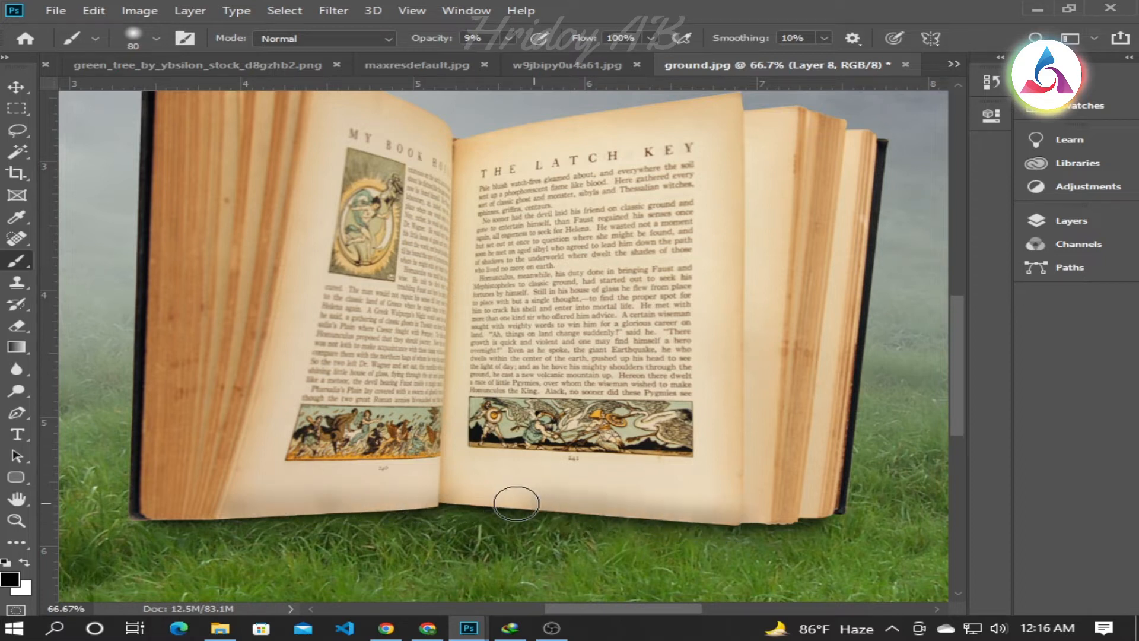
# Step: Add a layer mask to Layer 8 and set up black with a size 100 brush for mask painting
pyautogui.click(1072, 220)
pyautogui.click(852, 560)
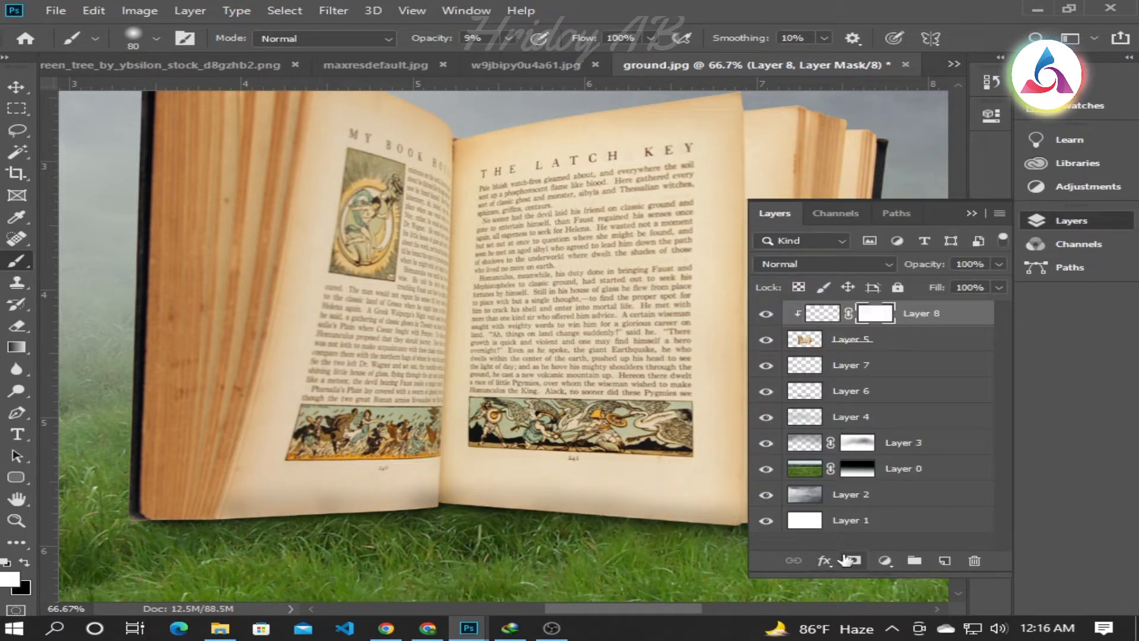
pyautogui.click(971, 213)
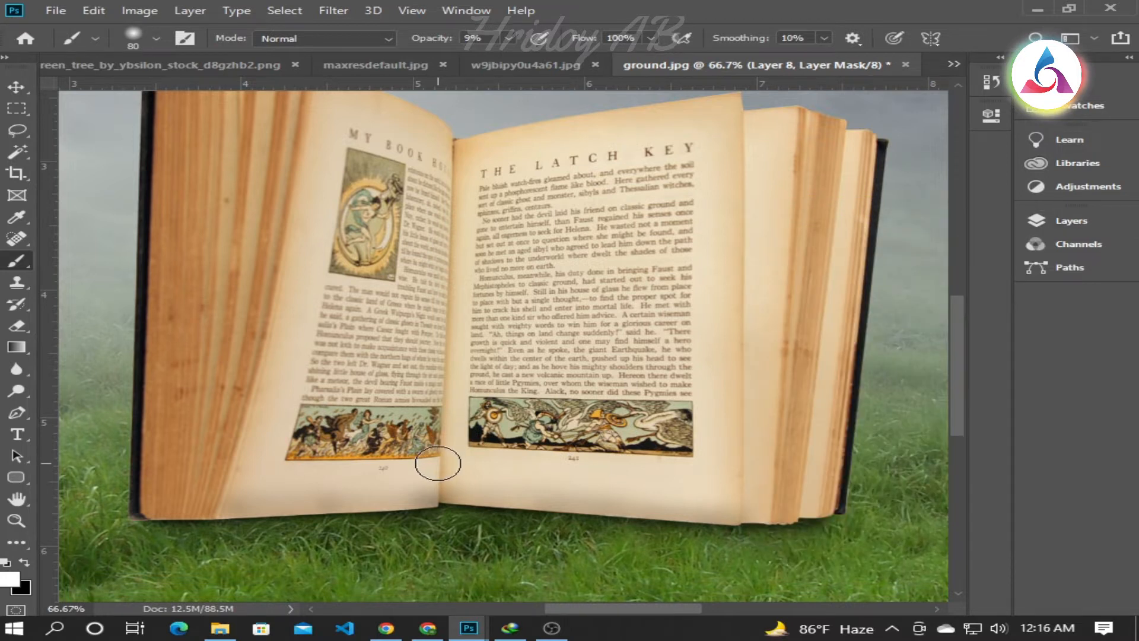
pyautogui.press('x')
pyautogui.press(']')
pyautogui.rightClick(436, 287)
pyautogui.press('Return')
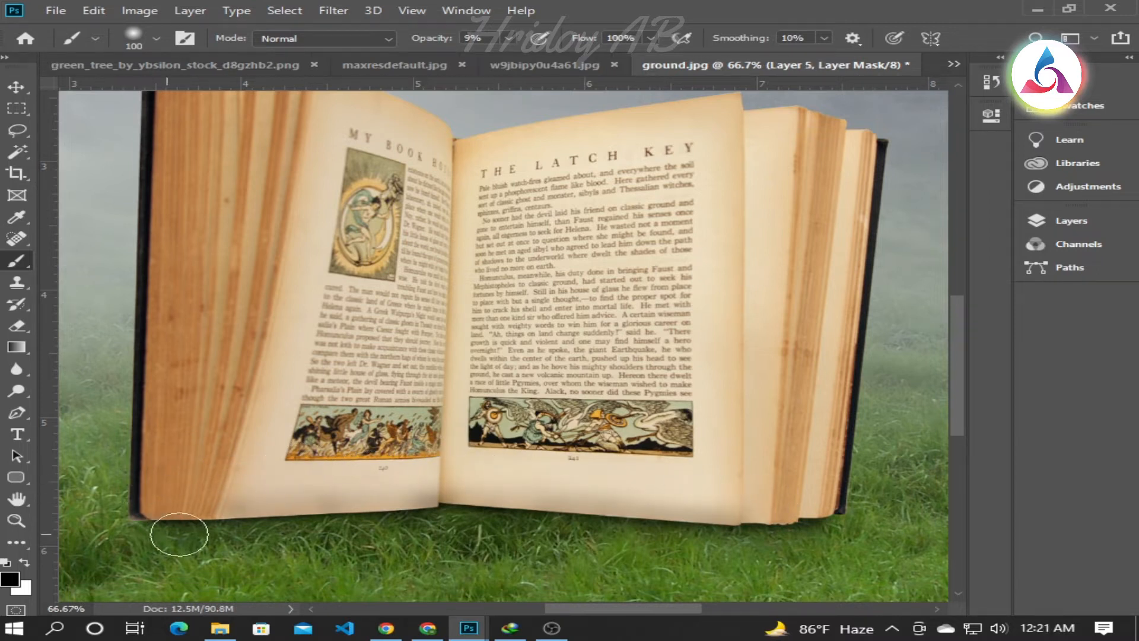
# Step: Paint black along the book's bottom edge on Layer 5's mask with a size 100 brush at 9% opacity
pyautogui.moveTo(179, 534)
pyautogui.mouseDown()
pyautogui.moveTo(653, 525)
pyautogui.moveTo(803, 544)
pyautogui.moveTo(441, 523)
pyautogui.mouseUp()
pyautogui.click(1038, 224)
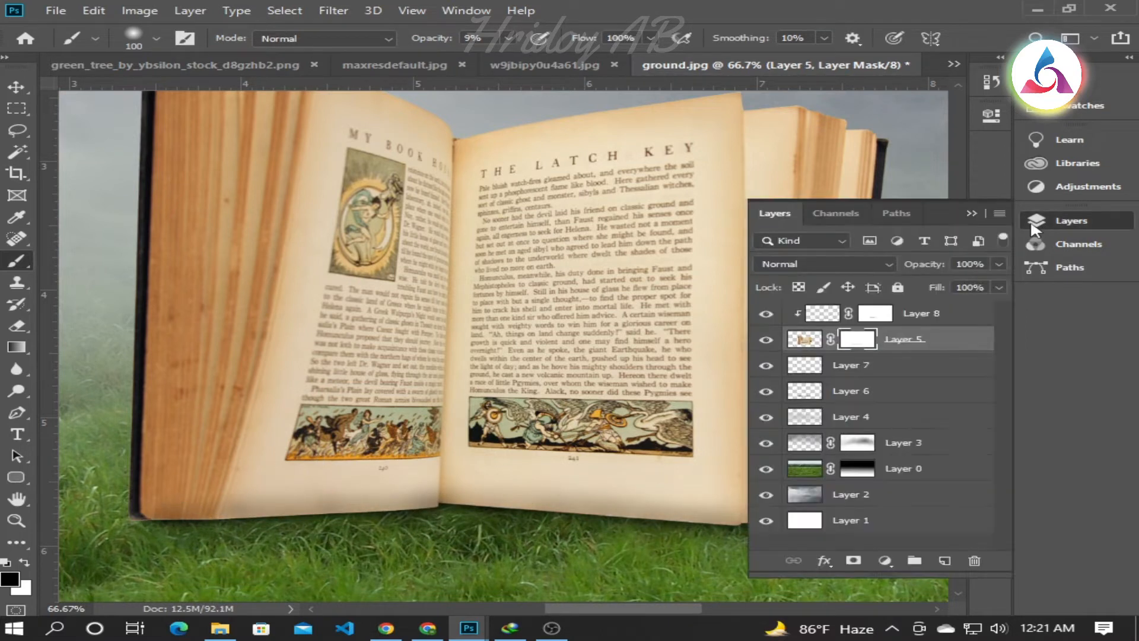
pyautogui.moveTo(458, 487)
pyautogui.mouseDown()
pyautogui.moveTo(361, 516)
pyautogui.moveTo(214, 517)
pyautogui.moveTo(717, 536)
pyautogui.mouseUp()
# Step: Hide Layers 3, 4, 6 and 7 and paint black along the book's lower-left edge on Layer 5's mask at 42% opacity
pyautogui.moveTo(766, 443); pyautogui.dragTo(766, 378)
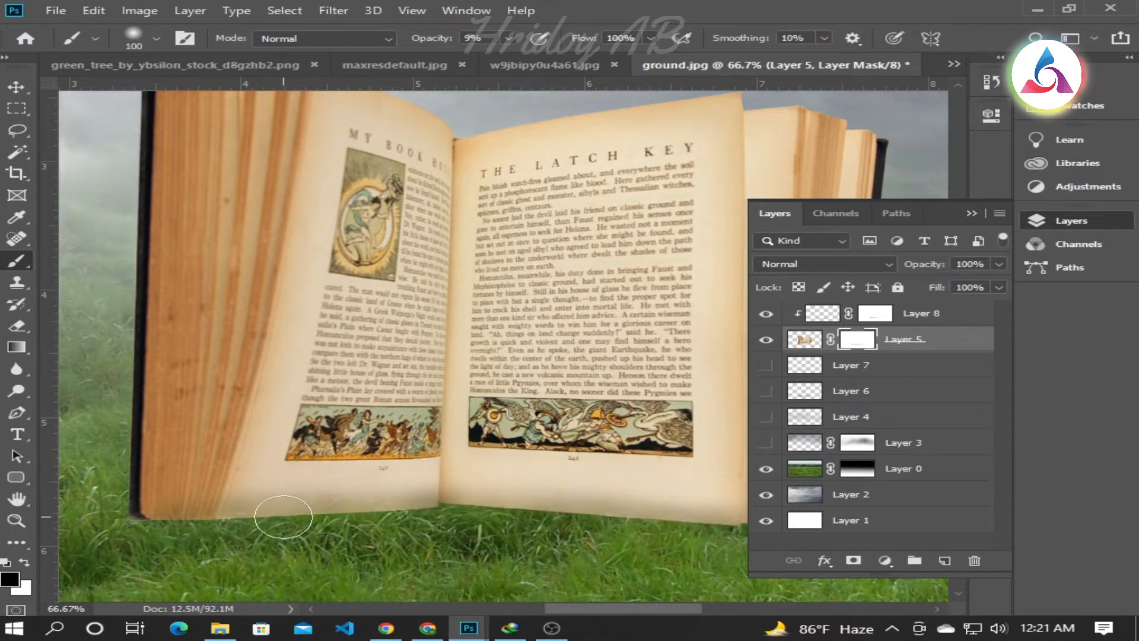
pyautogui.moveTo(507, 39); pyautogui.dragTo(542, 55)
pyautogui.moveTo(458, 515); pyautogui.dragTo(216, 525)
# Step: Undo the mask strokes and the layer hiding, back to before Layer 5's mask was added
pyautogui.hotkey('ctrl', 'z')
pyautogui.hotkey('ctrl', 'z')
pyautogui.hotkey('ctrl', 'z')
pyautogui.hotkey('ctrl', 'z')
pyautogui.hotkey('ctrl', 'z')
pyautogui.hotkey('ctrl', 'z')
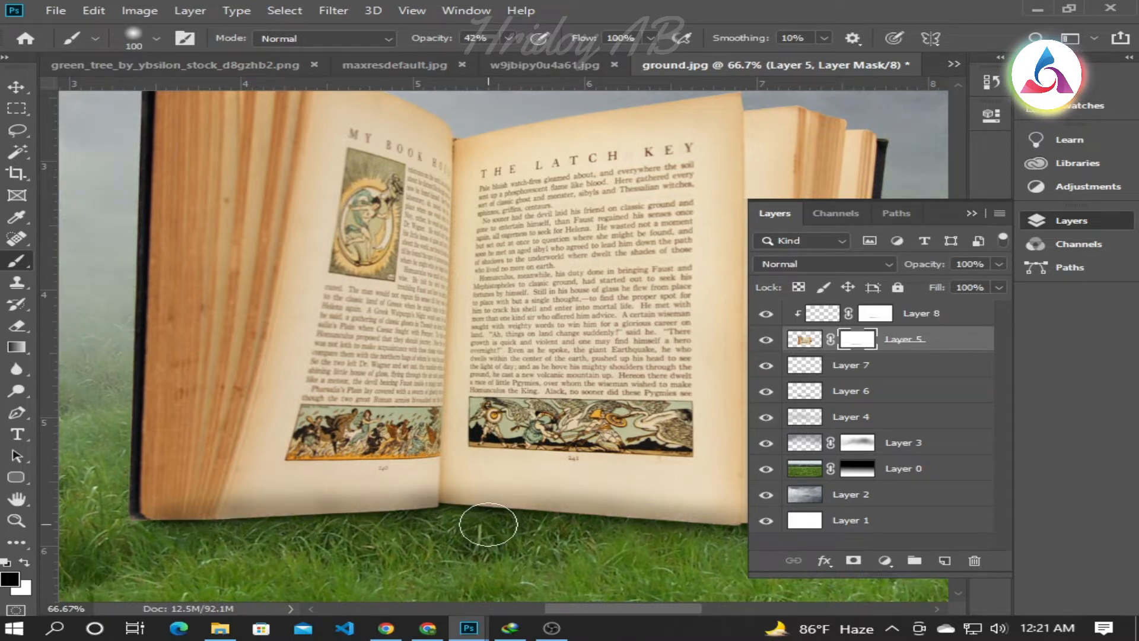
pyautogui.hotkey('ctrl', 'z')
pyautogui.hotkey('ctrl', 'z')
pyautogui.hotkey('ctrl', 'z')
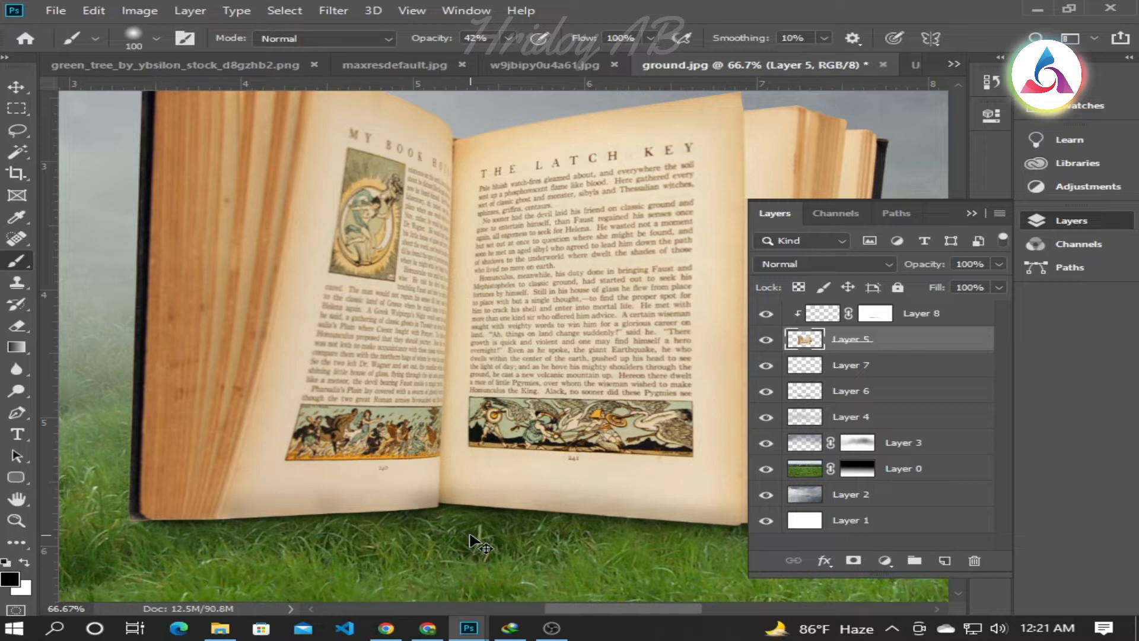
pyautogui.press('v')
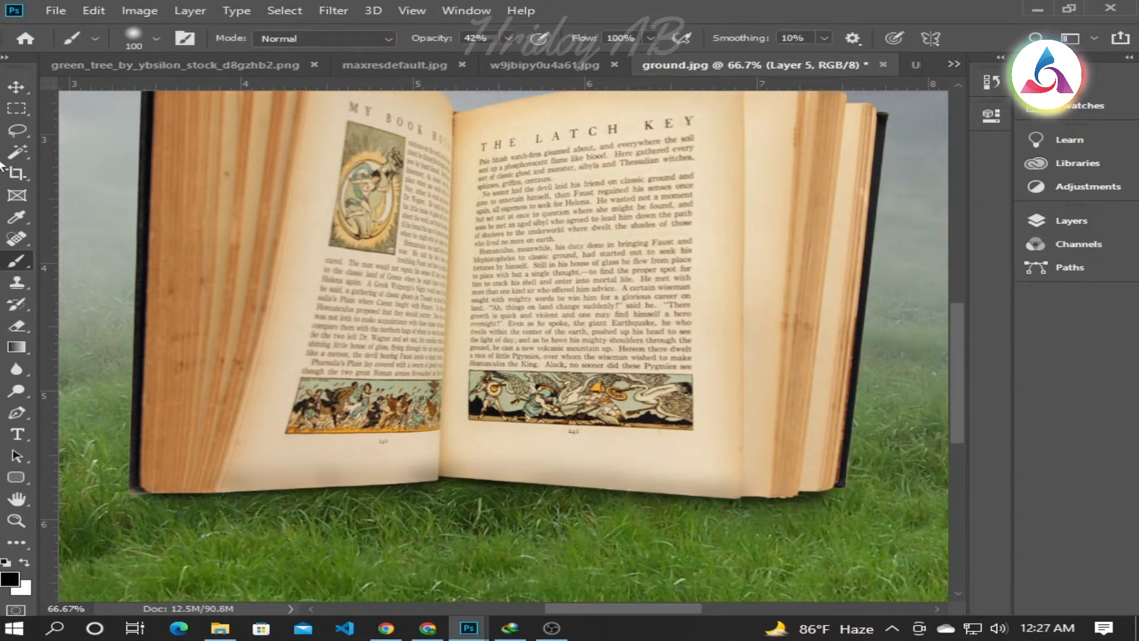
pyautogui.press('v')
pyautogui.scroll(-1, 363, 258)
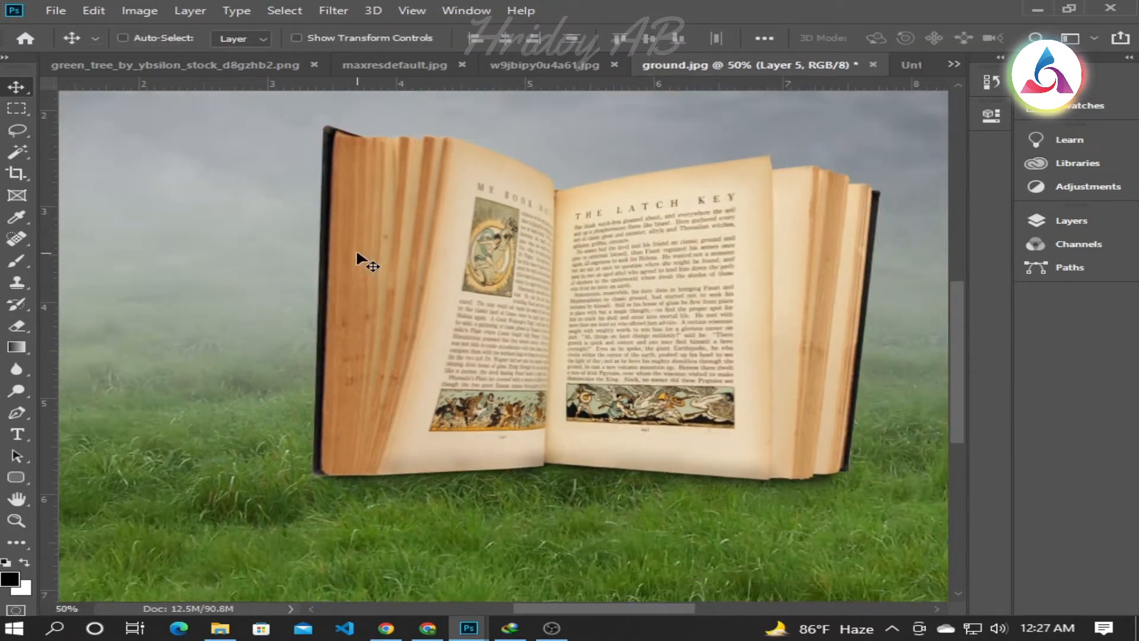
pyautogui.hotkey('ctrl', '-')
pyautogui.hotkey('ctrl', '-')
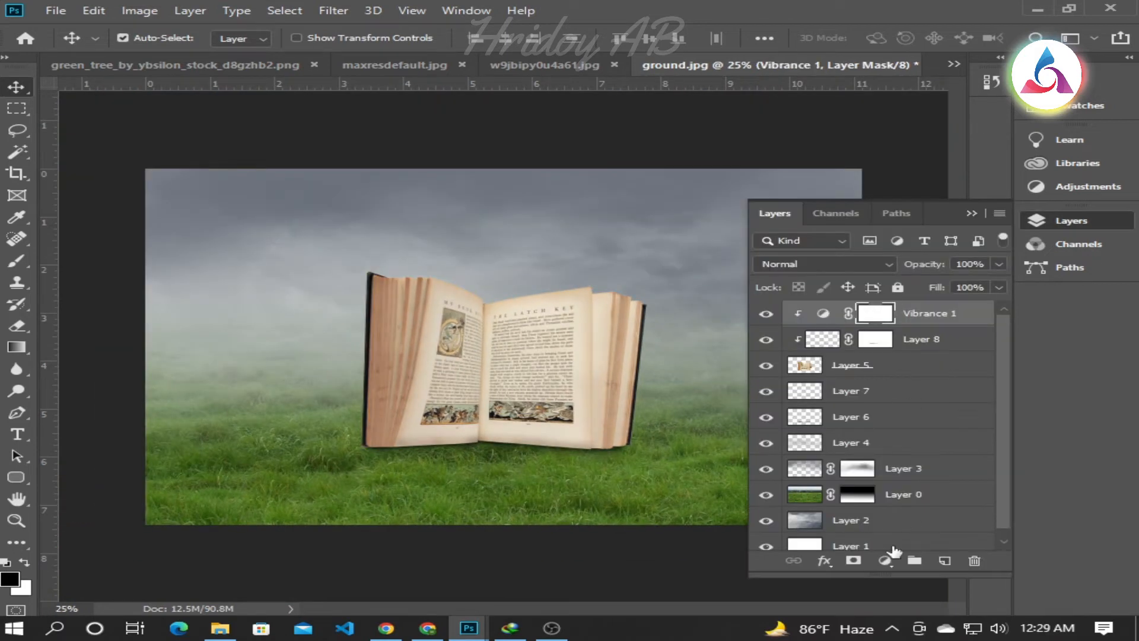
# Step: Add a Levels adjustment layer above Vibrance 1 and strongly darken the whole composite
pyautogui.click(887, 561)
pyautogui.click(903, 342)
pyautogui.click(400, 286)
pyautogui.moveTo(399, 335); pyautogui.dragTo(215, 346)
pyautogui.click(420, 95)
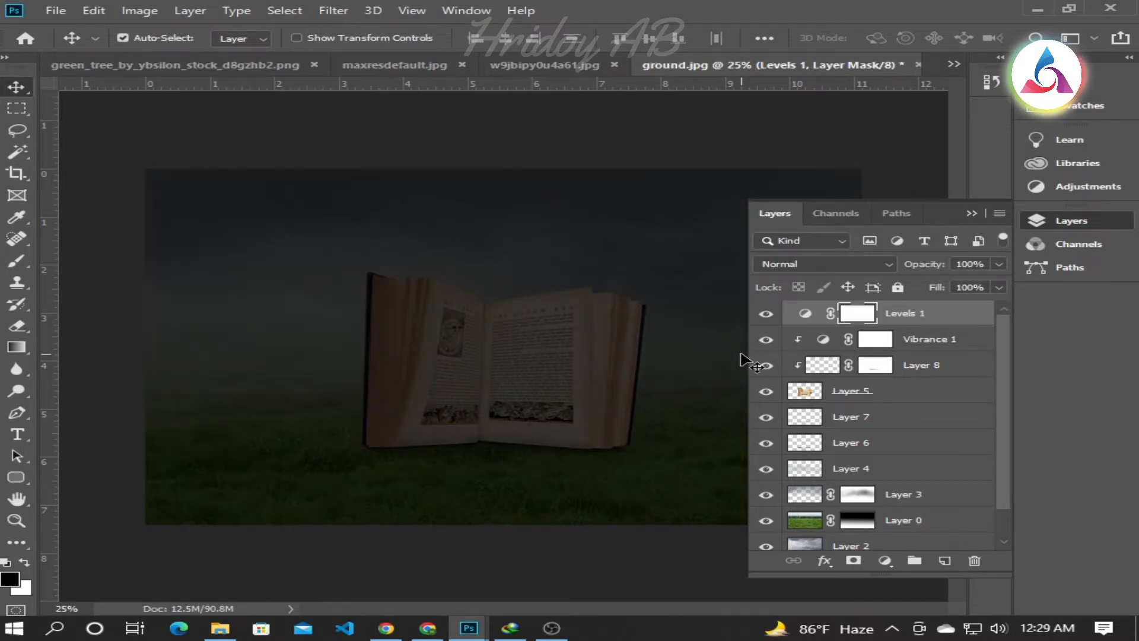
# Step: Delete the Levels 1 and Vibrance 1 adjustment layers
pyautogui.keyDown('alt'); pyautogui.click(874, 317); pyautogui.keyUp('alt')
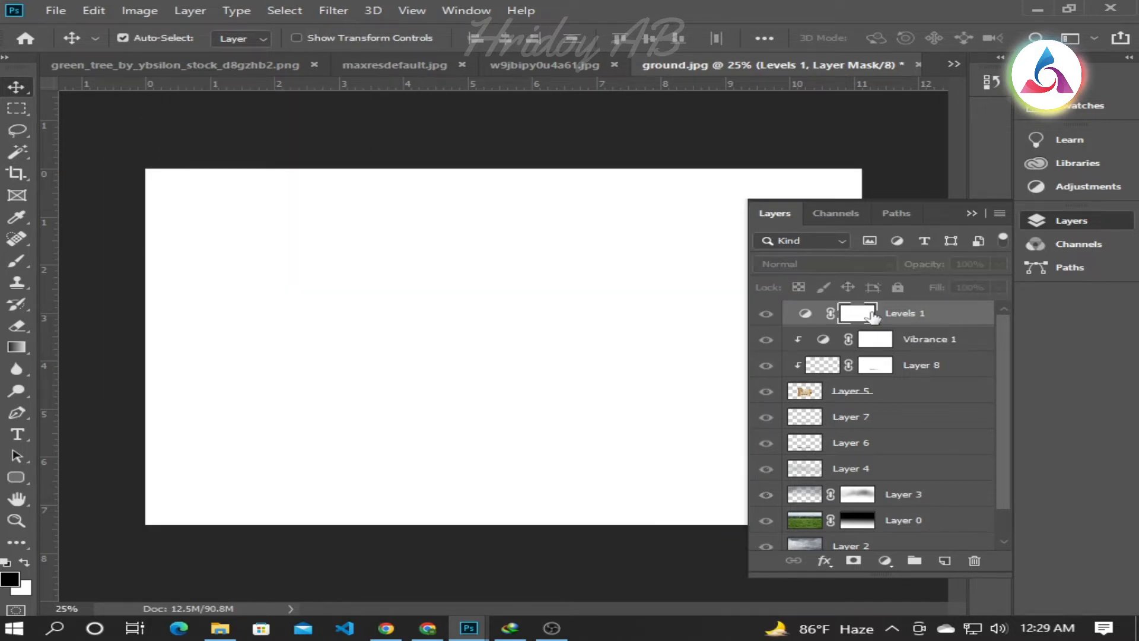
pyautogui.press('Delete')
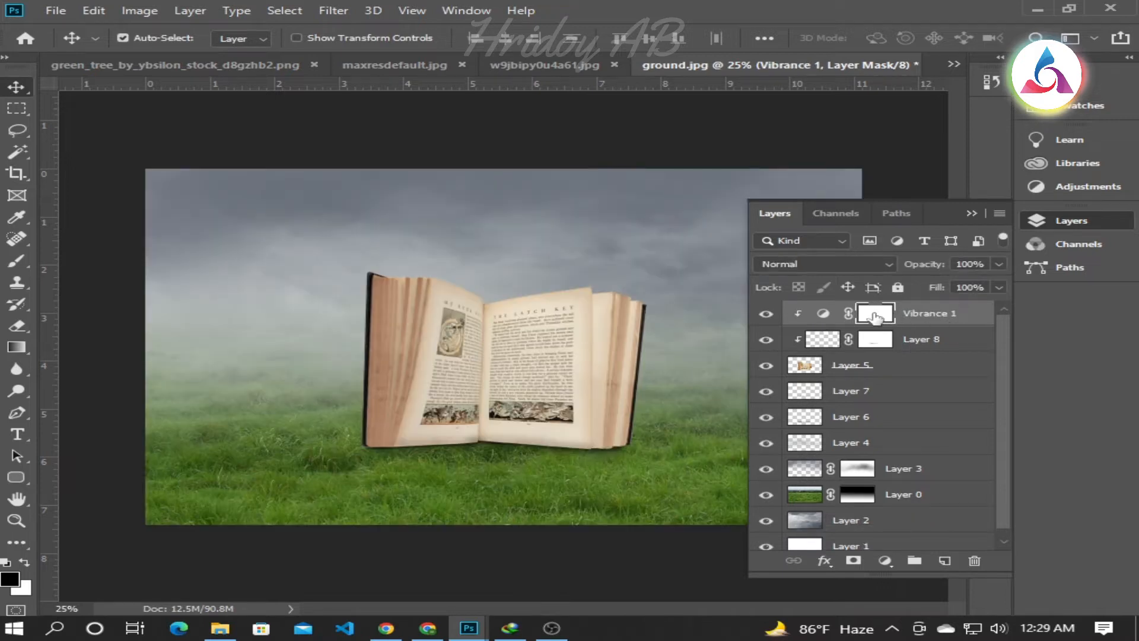
pyautogui.press('Delete')
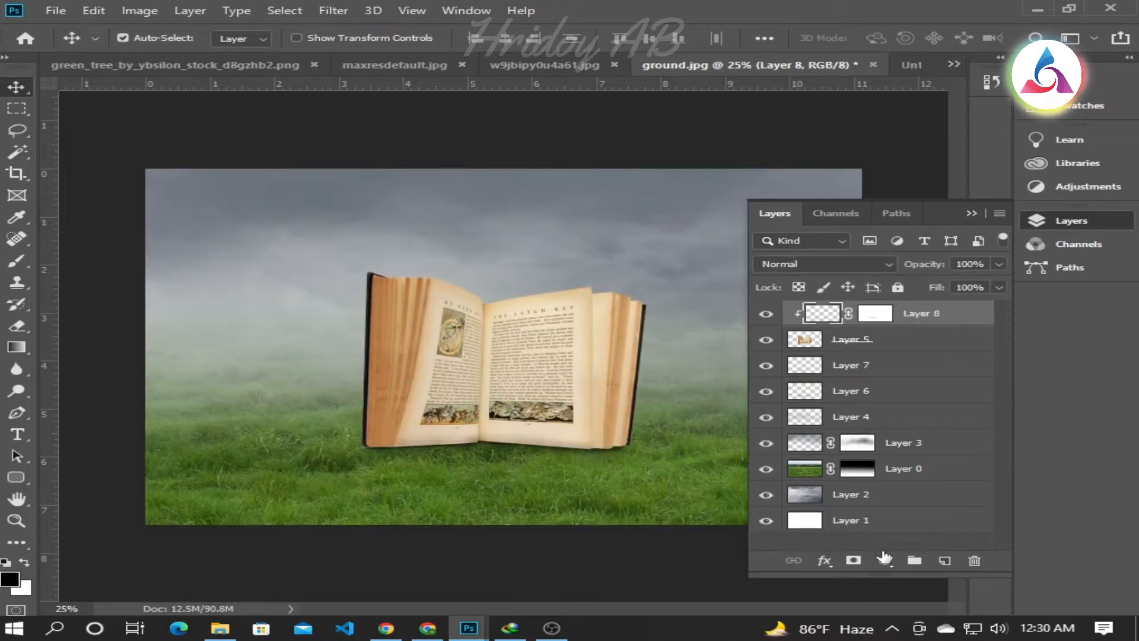
# Step: Add a Levels adjustment layer above Layer 8 and strongly darken the entire scene, including the book
pyautogui.click(884, 561)
pyautogui.click(918, 332)
pyautogui.moveTo(400, 335); pyautogui.dragTo(225, 336)
pyautogui.click(420, 95)
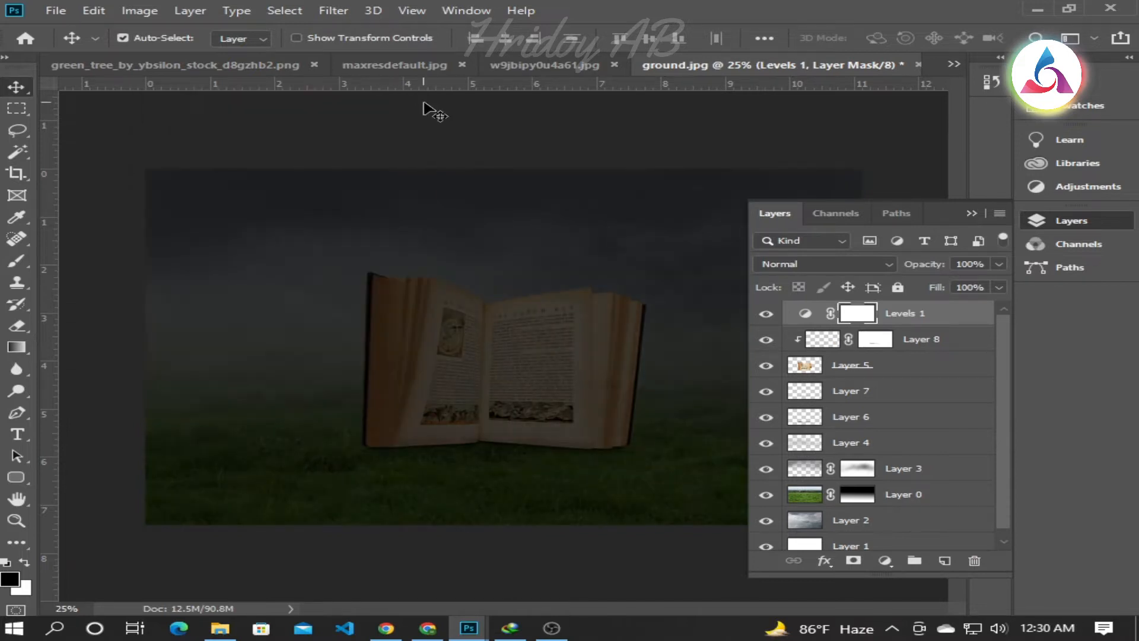
# Step: Try clipping the Levels 1 adjustment to the book and undo the clipping
pyautogui.rightClick(920, 320)
pyautogui.click(746, 325)
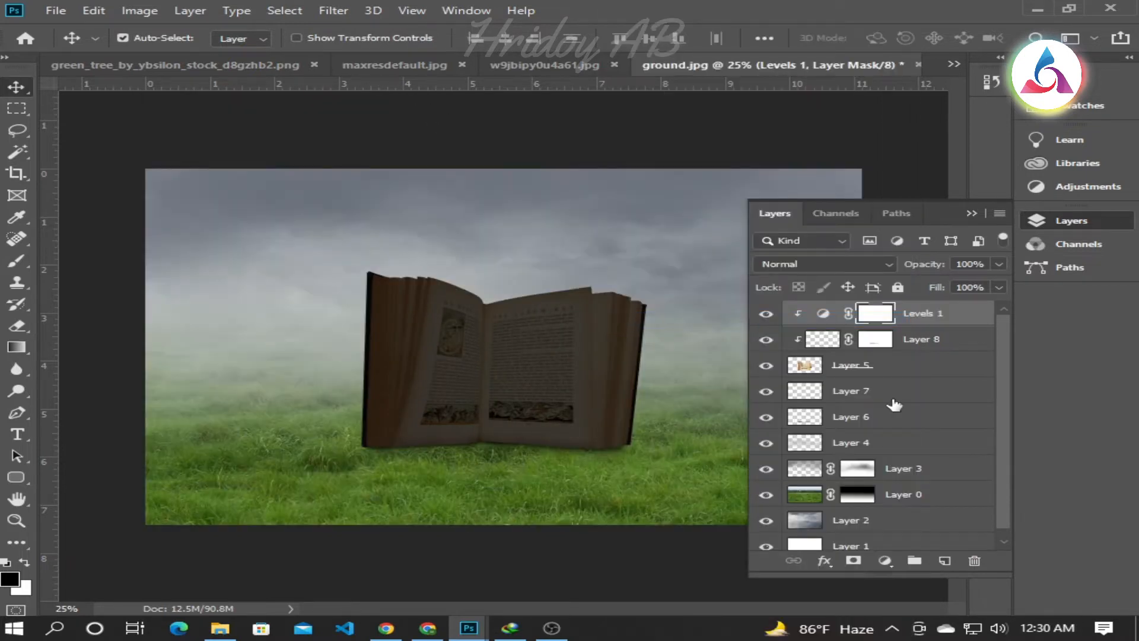
pyautogui.hotkey('ctrl', 'z')
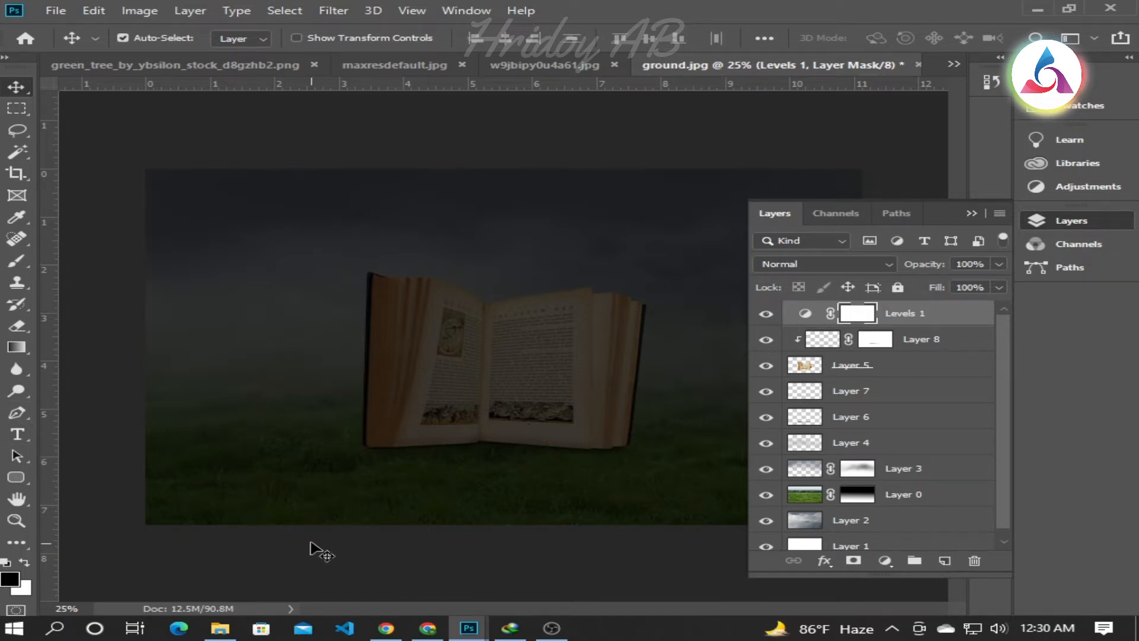
pyautogui.press('b')
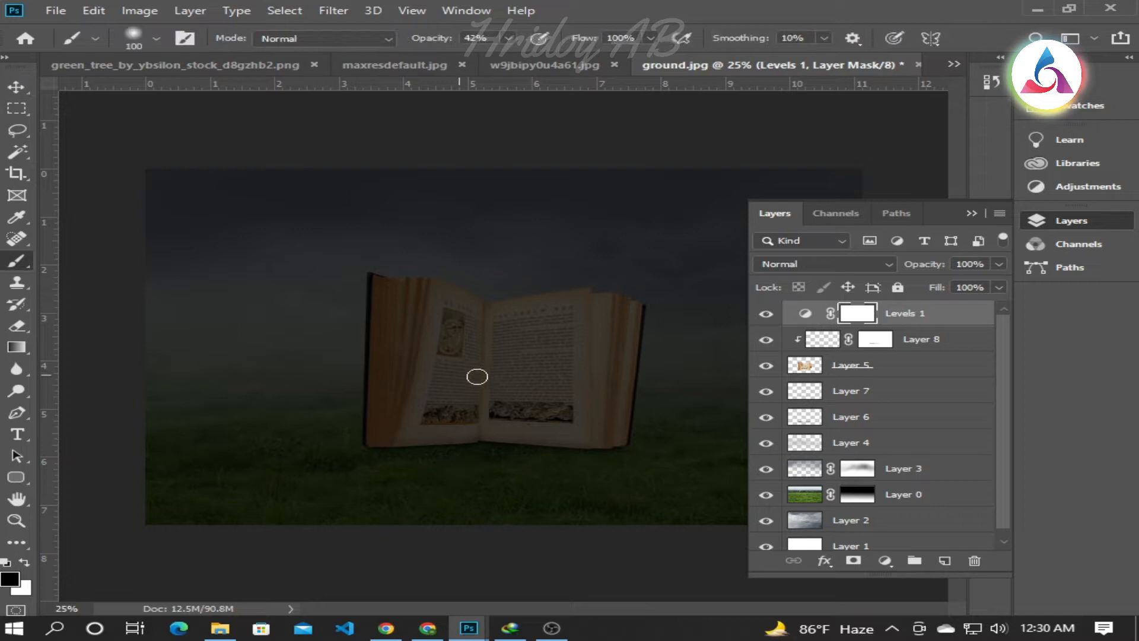
pyautogui.press('v')
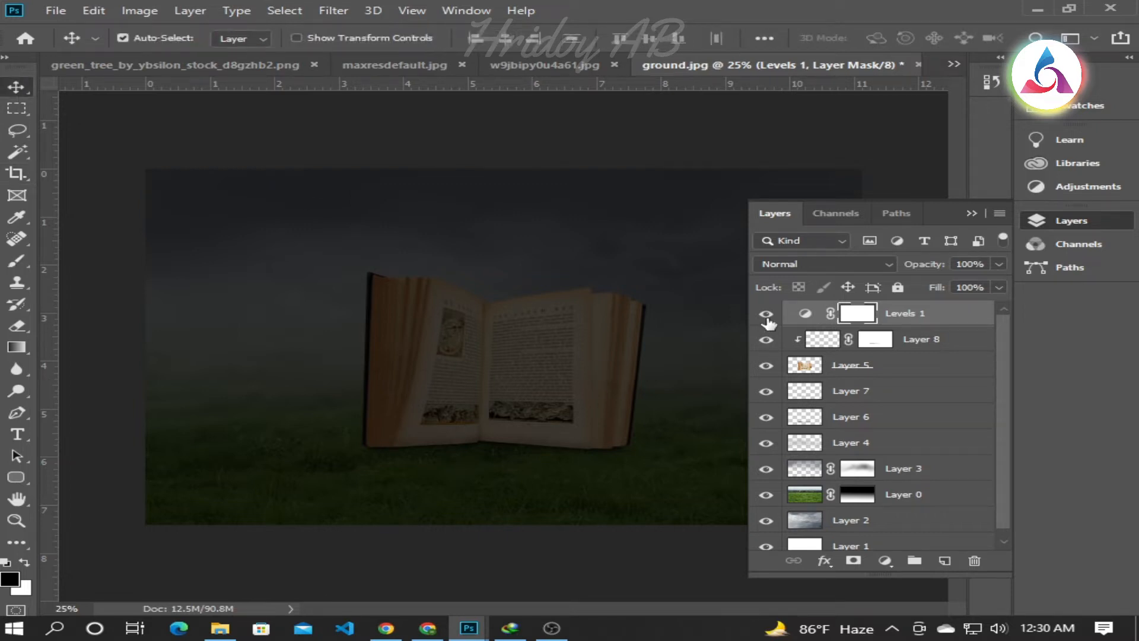
# Step: Hide Levels 1 and start a Pen path along the left page's curved top edge down to the spine
pyautogui.click(766, 313)
pyautogui.click(970, 213)
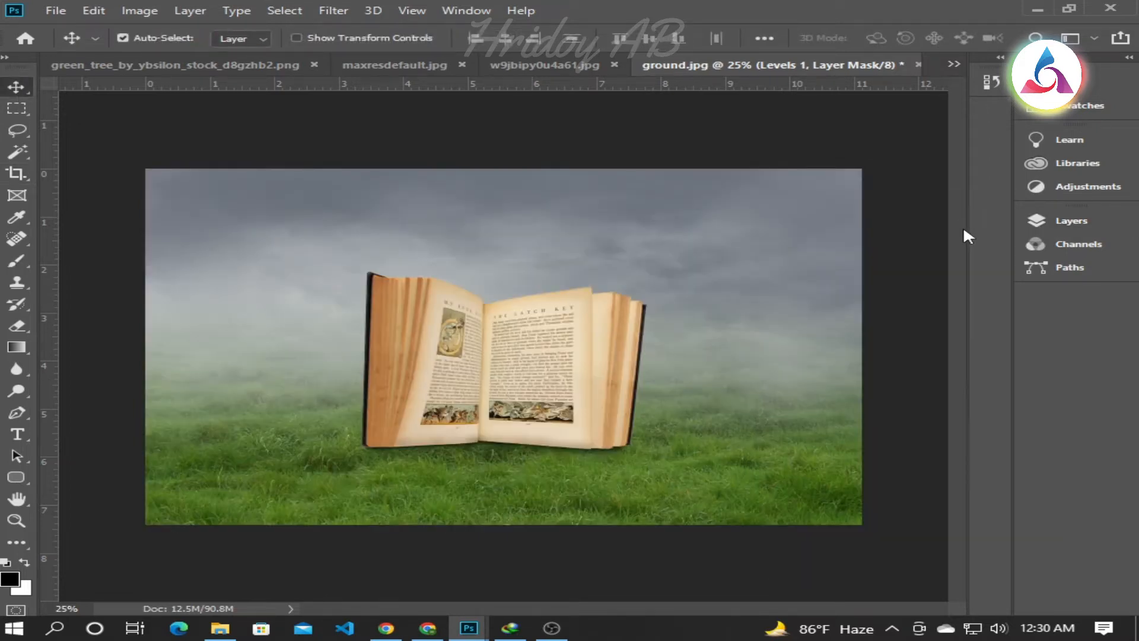
pyautogui.scroll(3, 636, 276)
pyautogui.moveTo(394, 415); pyautogui.dragTo(462, 394)
pyautogui.hotkey('ctrl', '+')
pyautogui.hotkey('ctrl', '+')
pyautogui.moveTo(418, 263); pyautogui.dragTo(581, 561)
pyautogui.hotkey('ctrl', '-')
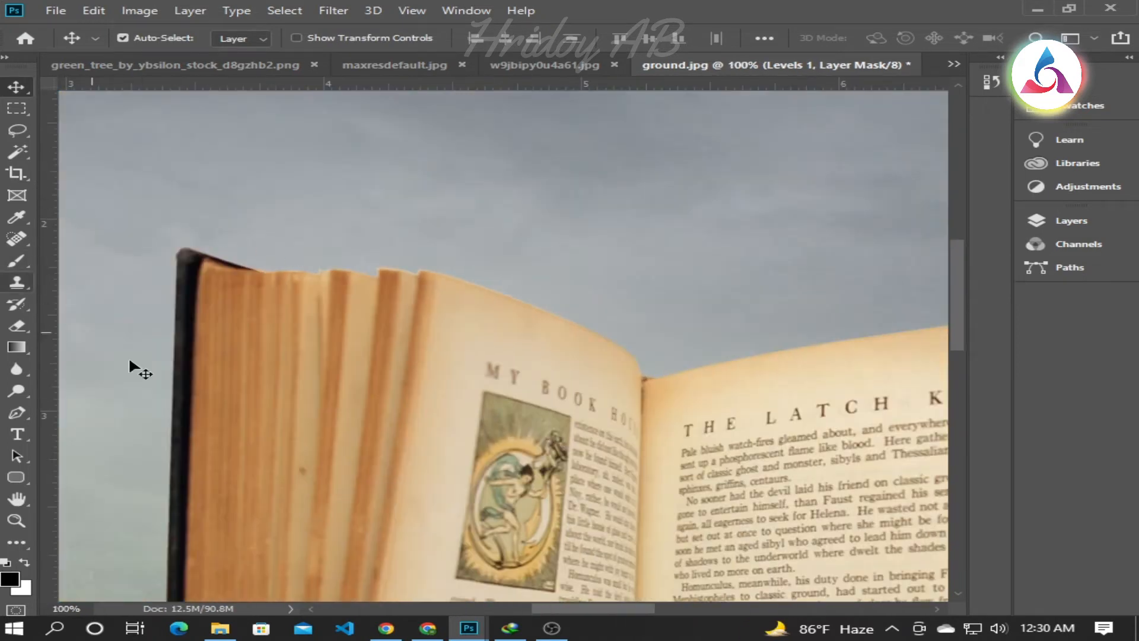
pyautogui.press('p')
pyautogui.click(420, 273)
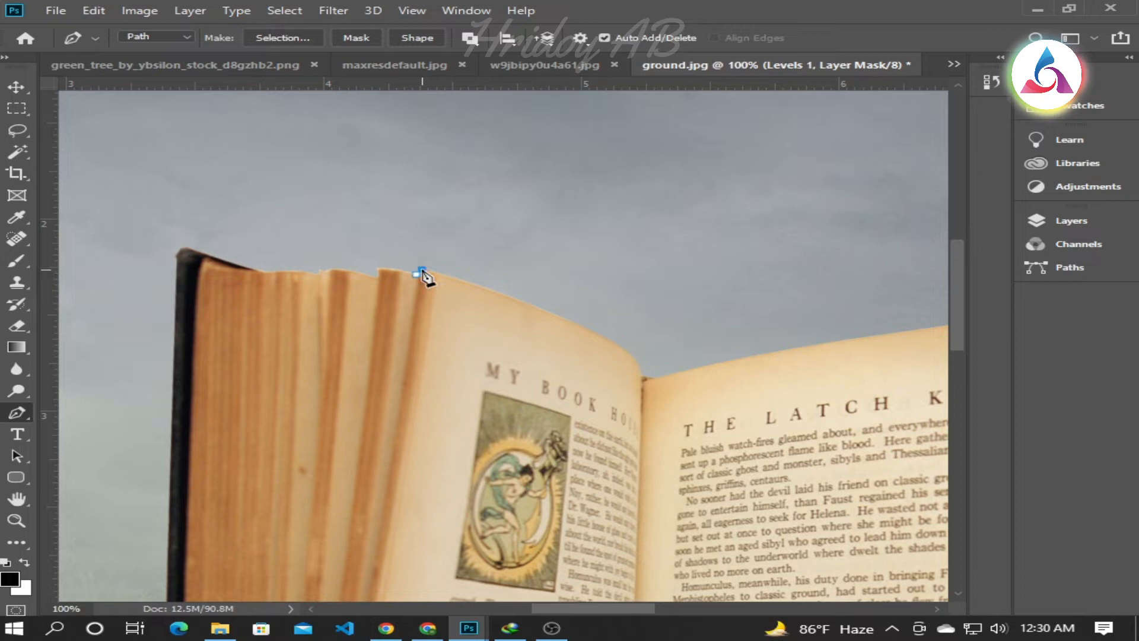
pyautogui.moveTo(600, 336); pyautogui.dragTo(626, 356)
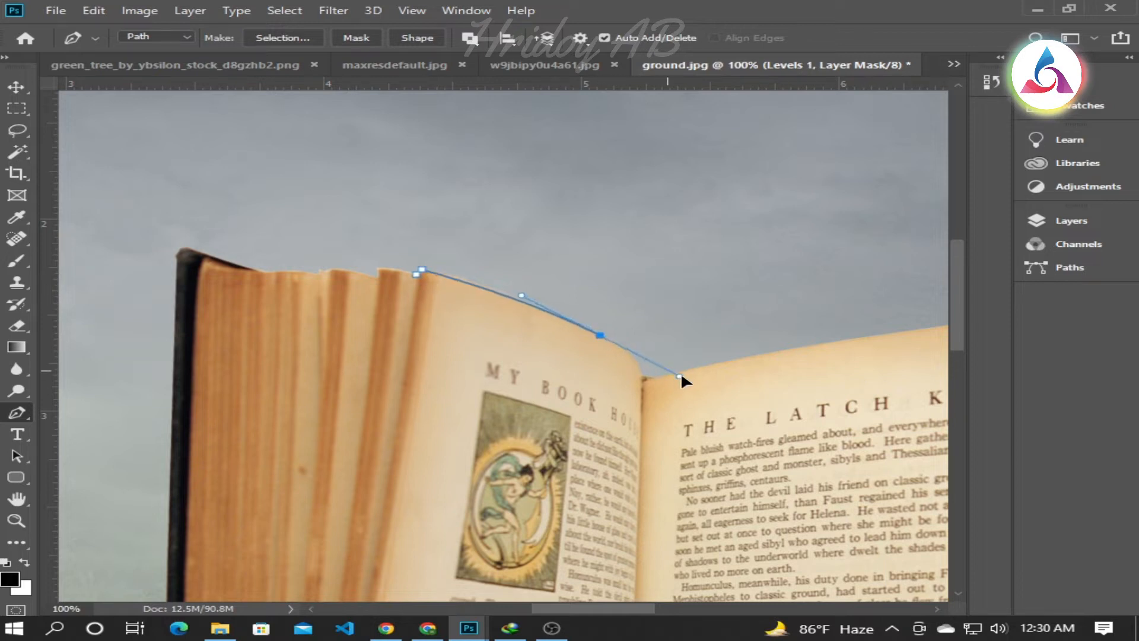
pyautogui.keyDown('alt'); pyautogui.click(601, 337); pyautogui.keyUp('alt')
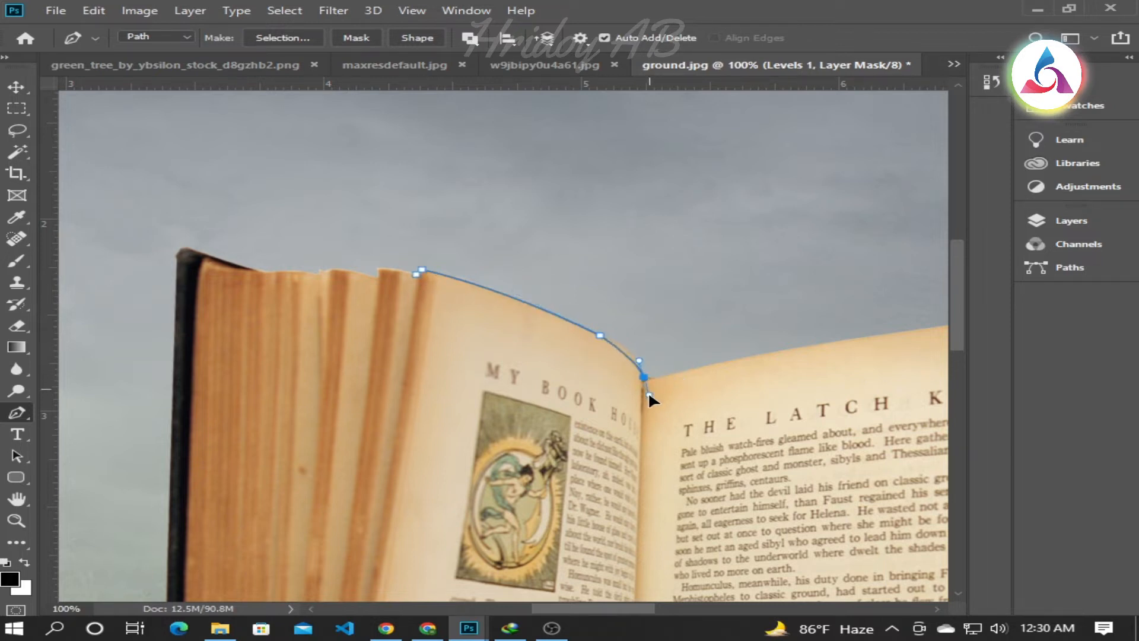
pyautogui.keyDown('alt'); pyautogui.click(644, 377); pyautogui.keyUp('alt')
# Step: Continue the Pen path from the spine along the right page's top edge to its outer corner
pyautogui.click(655, 379)
pyautogui.moveTo(890, 355); pyautogui.dragTo(629, 303)
pyautogui.hotkey('ctrl', 'z')
pyautogui.click(716, 285)
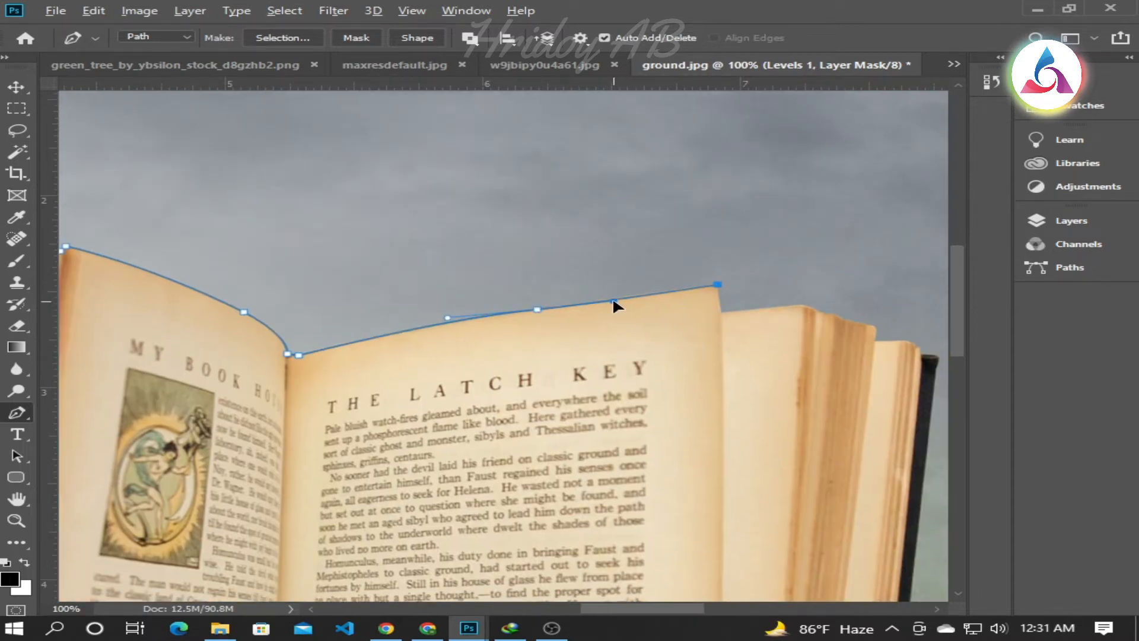
# Step: Extend the Pen path down the right page's outer edge and around its bottom corner
pyautogui.scroll(-3, 652, 309)
pyautogui.moveTo(706, 241); pyautogui.dragTo(704, 268)
pyautogui.scroll(-5, 679, 382)
pyautogui.click(687, 517)
pyautogui.click(233, 487)
pyautogui.hotkey('ctrl', 'z')
pyautogui.hotkey('ctrl', '+')
pyautogui.moveTo(776, 484); pyautogui.dragTo(634, 112)
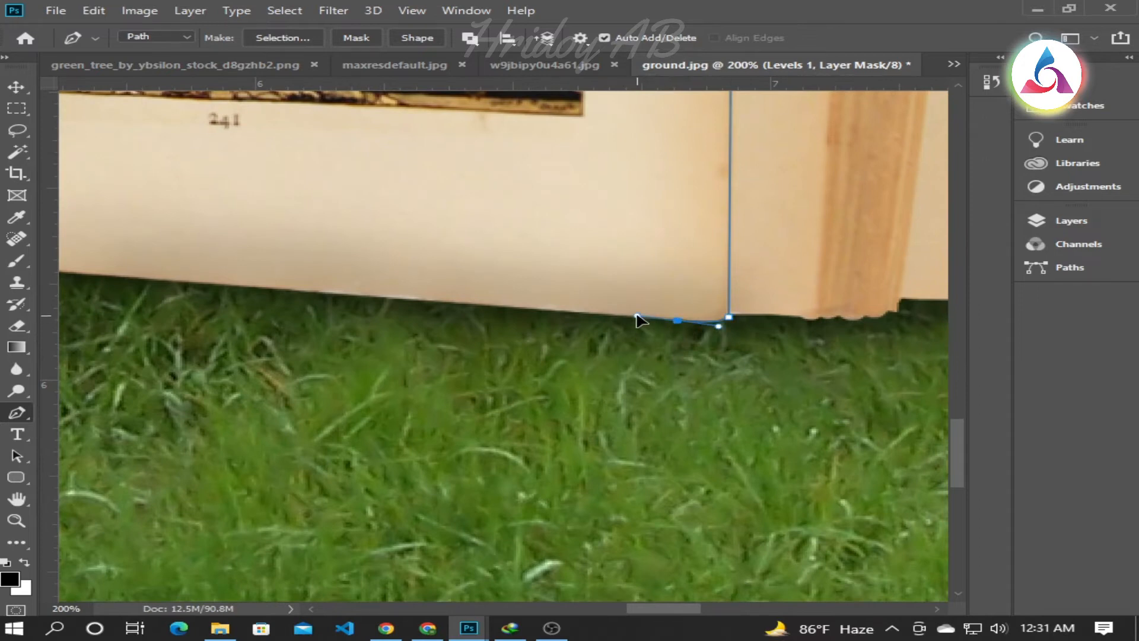
# Step: Trace the right page's bottom edge with the Pen path back to the spine
pyautogui.hscroll(-6, 643, 358)
pyautogui.scroll(1, 222, 310)
pyautogui.click(214, 307)
pyautogui.hotkey('ctrl', 'z')
pyautogui.click(216, 305)
pyautogui.moveTo(192, 321); pyautogui.dragTo(158, 322)
pyautogui.hotkey('ctrl', 'z')
pyautogui.hscroll(-10, 432, 336)
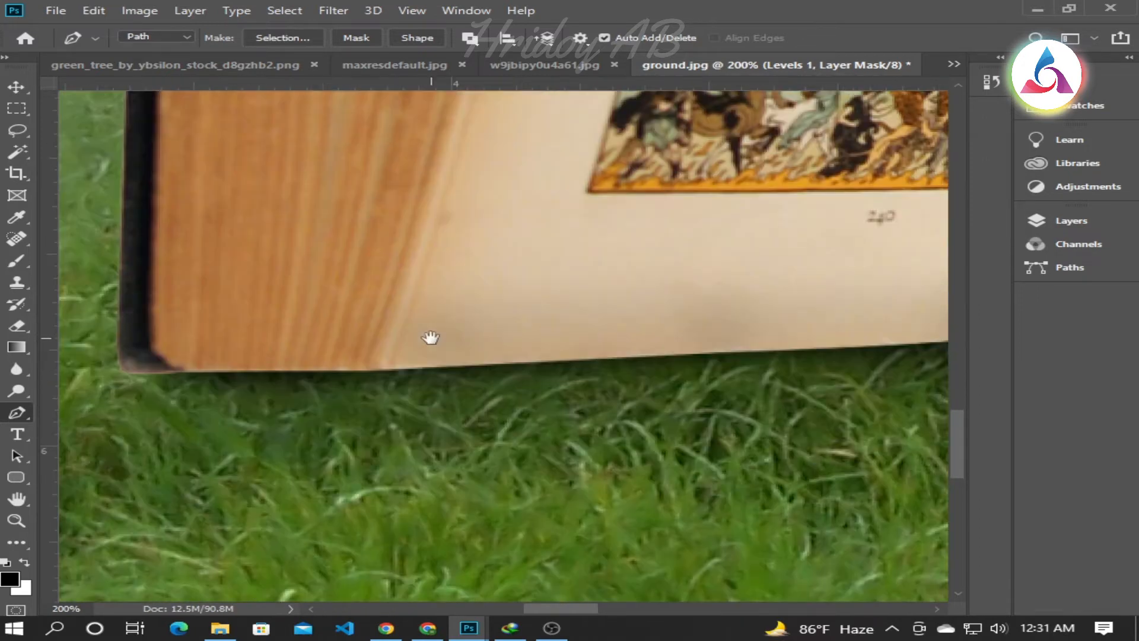
# Step: Continue the Pen path along the left page's bottom edge from the spine to its outer corner
pyautogui.hotkey('ctrl', '-')
pyautogui.moveTo(443, 357); pyautogui.dragTo(249, 368)
pyautogui.hotkey('ctrl', 'z')
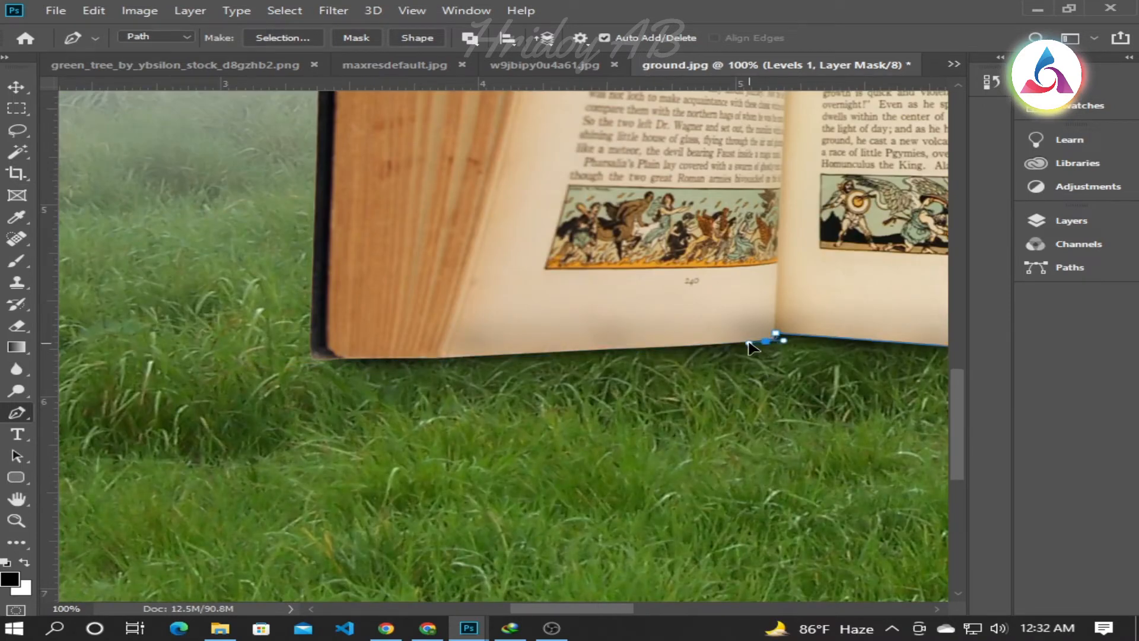
pyautogui.click(620, 350)
pyautogui.click(554, 352)
pyautogui.click(446, 358)
pyautogui.scroll(3, 506, 264)
pyautogui.moveTo(444, 554); pyautogui.dragTo(424, 561)
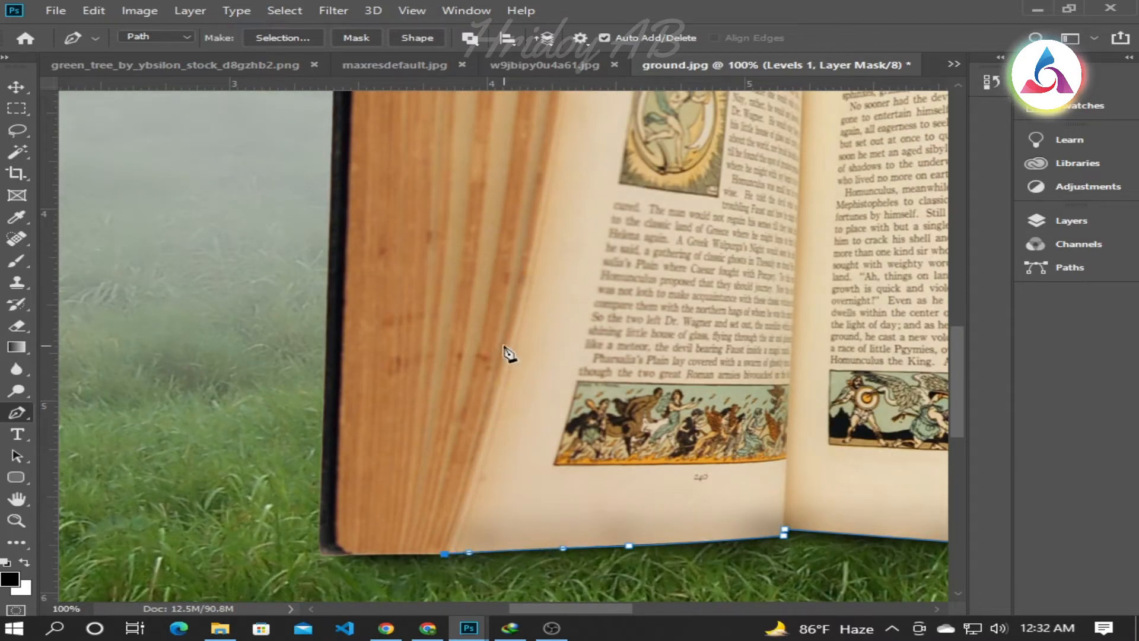
# Step: Close the Pen path along the left page's outer edge and convert it to a selection of both pages
pyautogui.scroll(5, 510, 309)
pyautogui.click(594, 173)
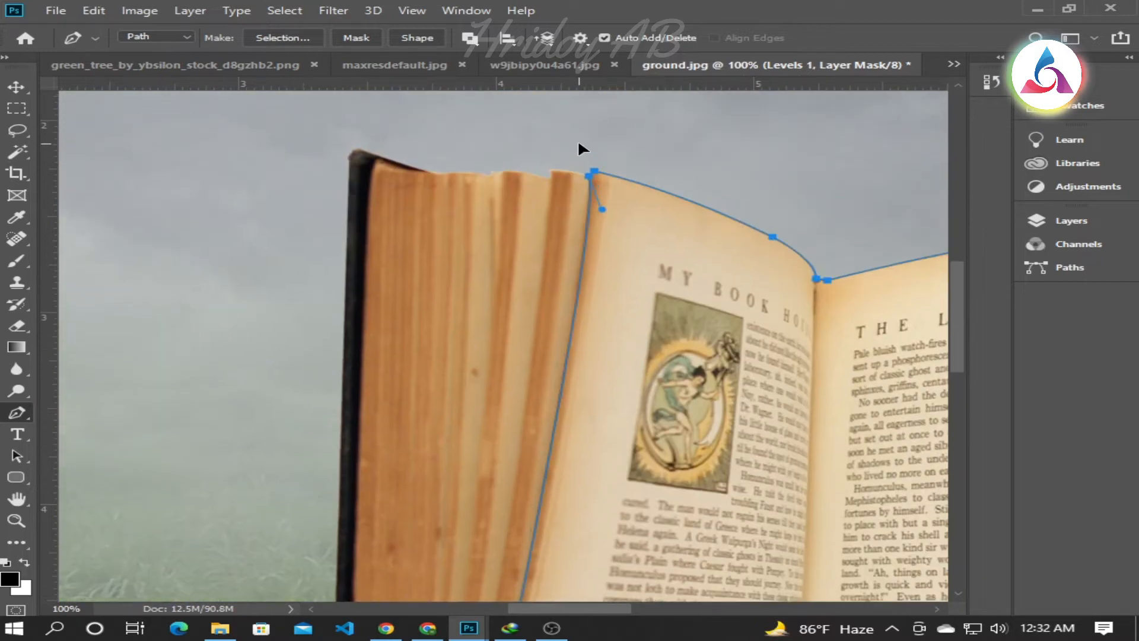
pyautogui.scroll(-3, 578, 136)
pyautogui.hscroll(1, 579, 136)
pyautogui.hotkey('ctrl', '-')
pyautogui.hotkey('ctrl', '-')
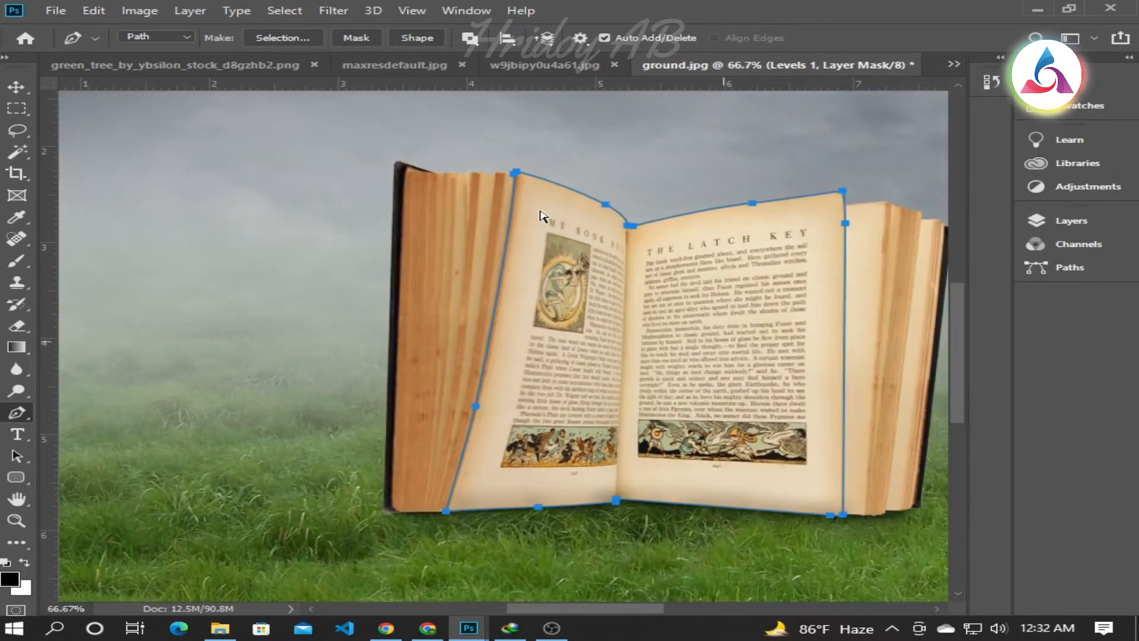
pyautogui.hotkey('ctrl', 'Return')
pyautogui.press('v')
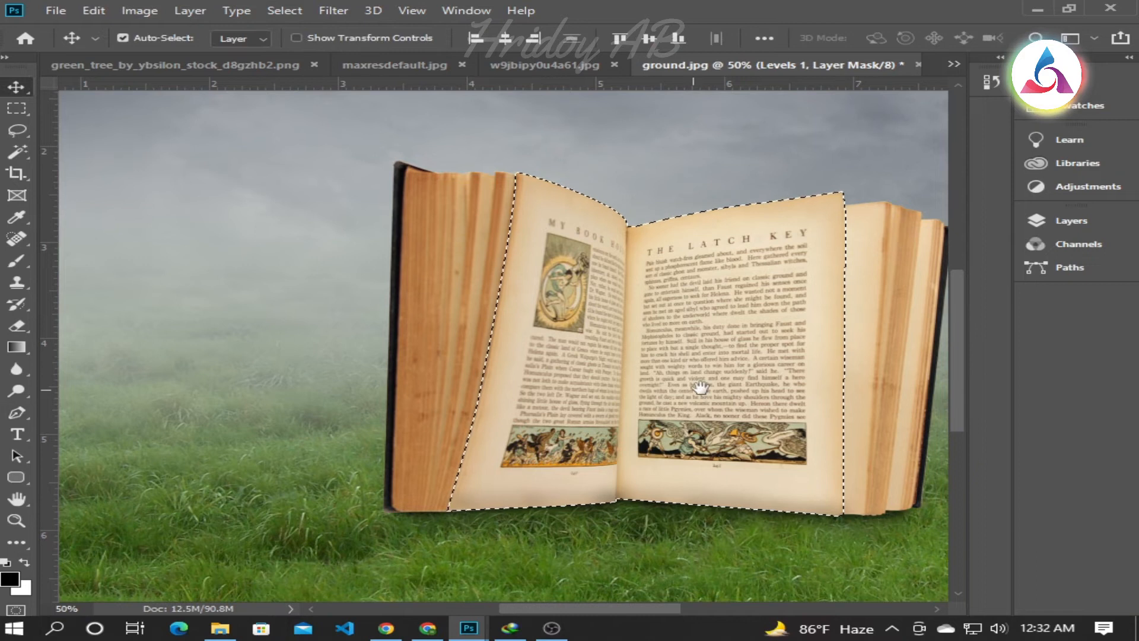
# Step: Add a new layer between Levels 1 and Layer 8, fill the page selection with white and deselect
pyautogui.hscroll(2, 586, 390)
pyautogui.hotkey('ctrl', '-')
pyautogui.hotkey('ctrl', '-')
pyautogui.click(1062, 220)
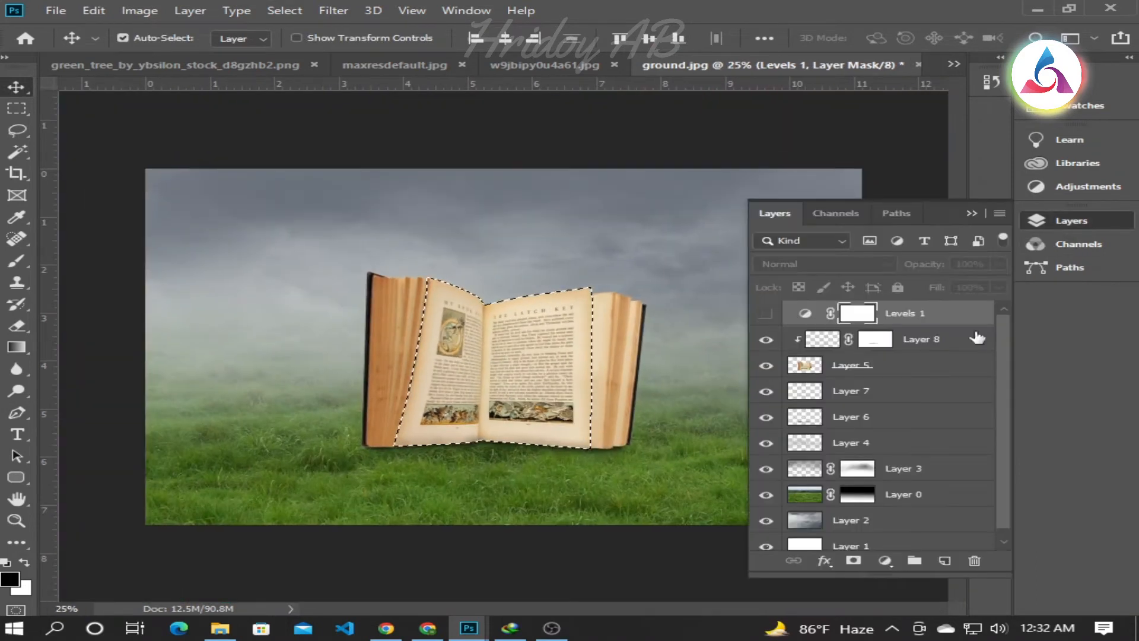
pyautogui.click(944, 561)
pyautogui.moveTo(878, 313); pyautogui.dragTo(931, 366)
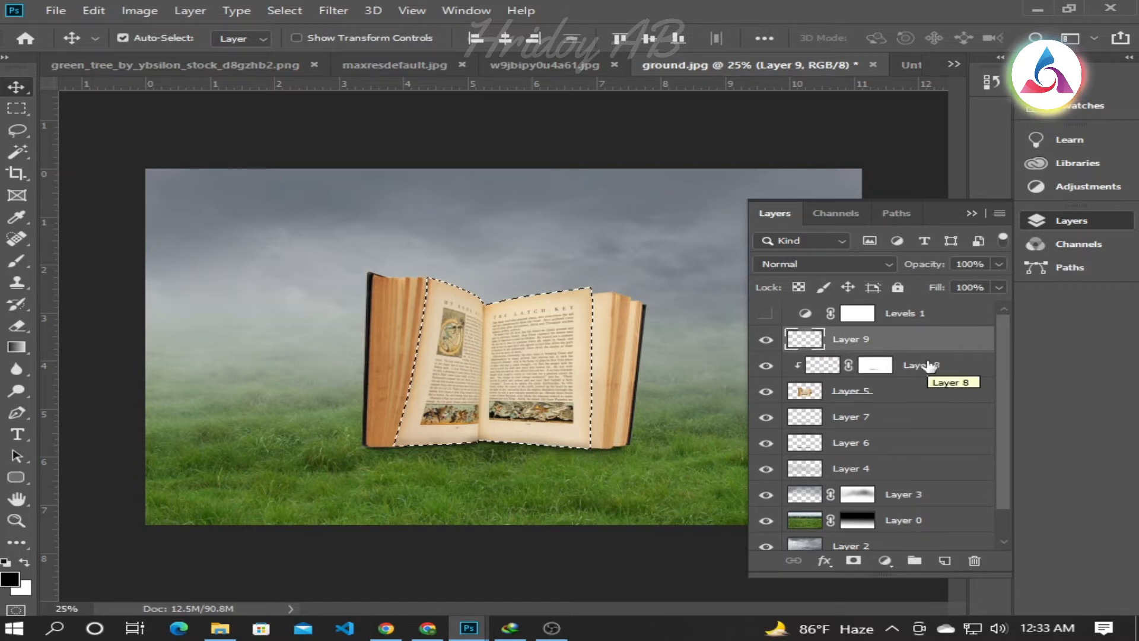
pyautogui.hotkey('ctrl', 'BackSpace')
pyautogui.hotkey('ctrl', 'd')
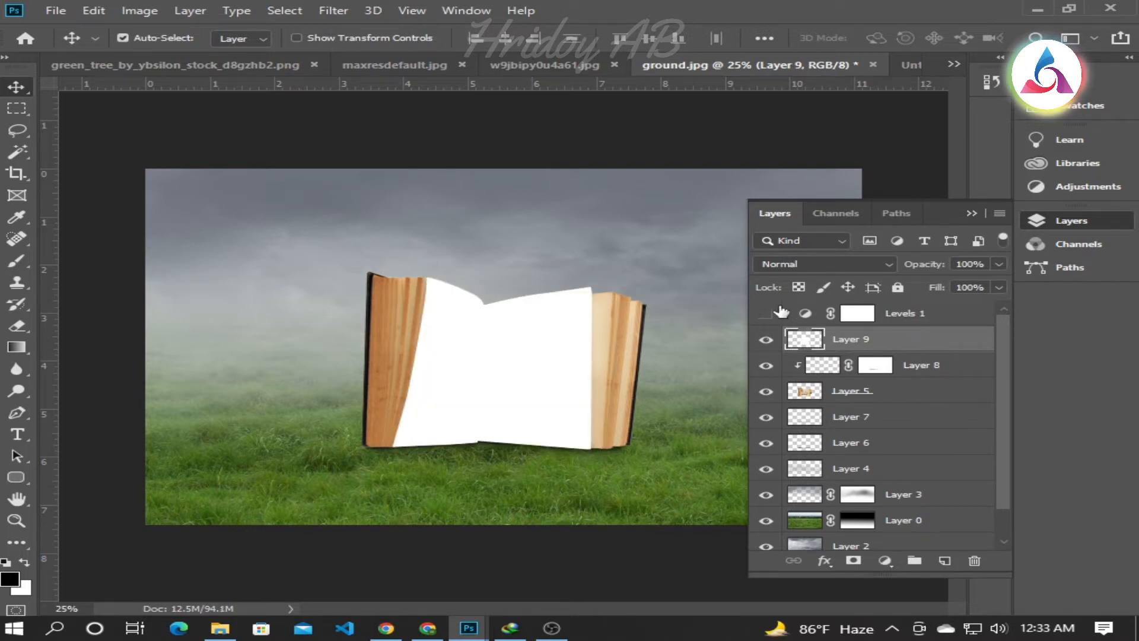
# Step: Show Levels 1 again and move the white page layer, Layer 9, above it
pyautogui.click(777, 312)
pyautogui.moveTo(897, 345); pyautogui.dragTo(929, 313)
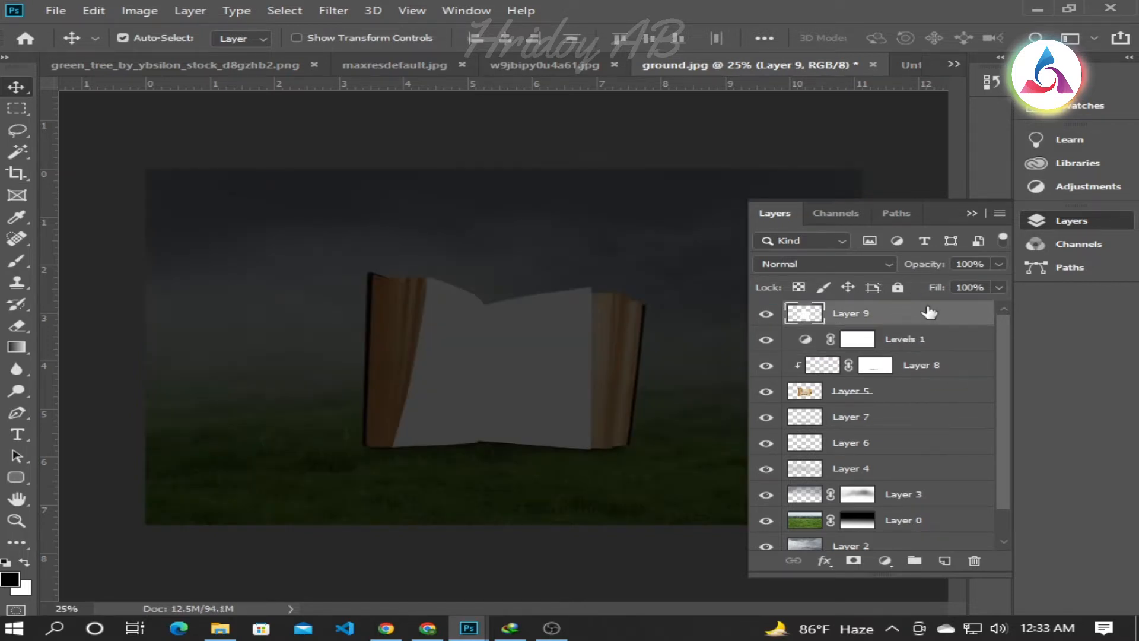
pyautogui.click(971, 213)
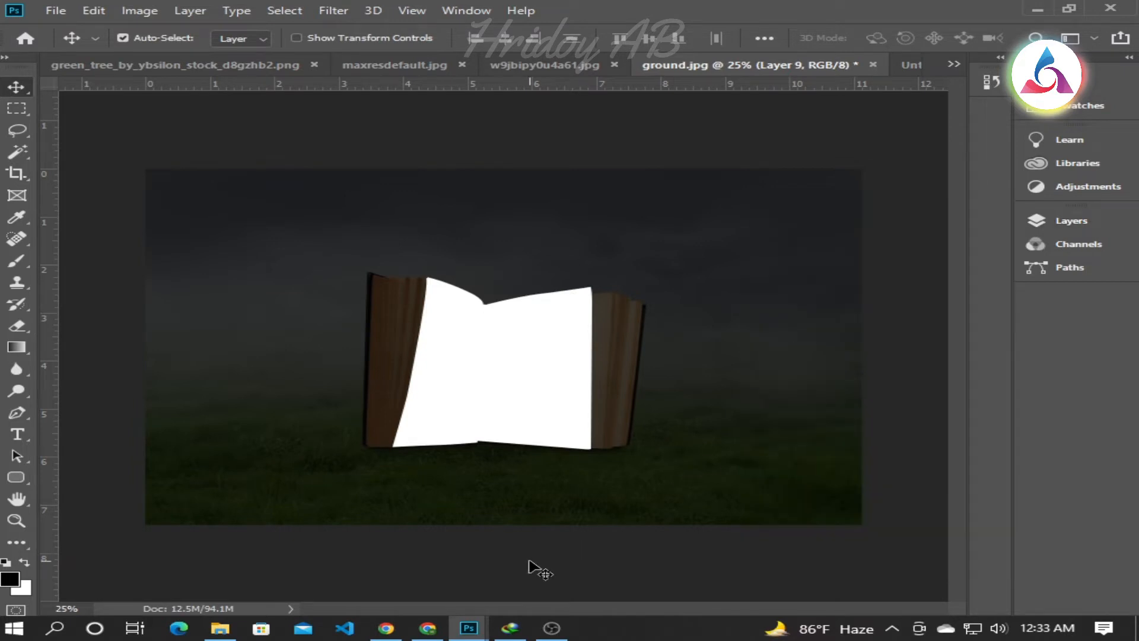
# Step: Bring the blue fantasy forest image from w9jbipy0u4a61.jpg into ground.jpg above Layer 9 and set its opacity to 52%
pyautogui.click(392, 65)
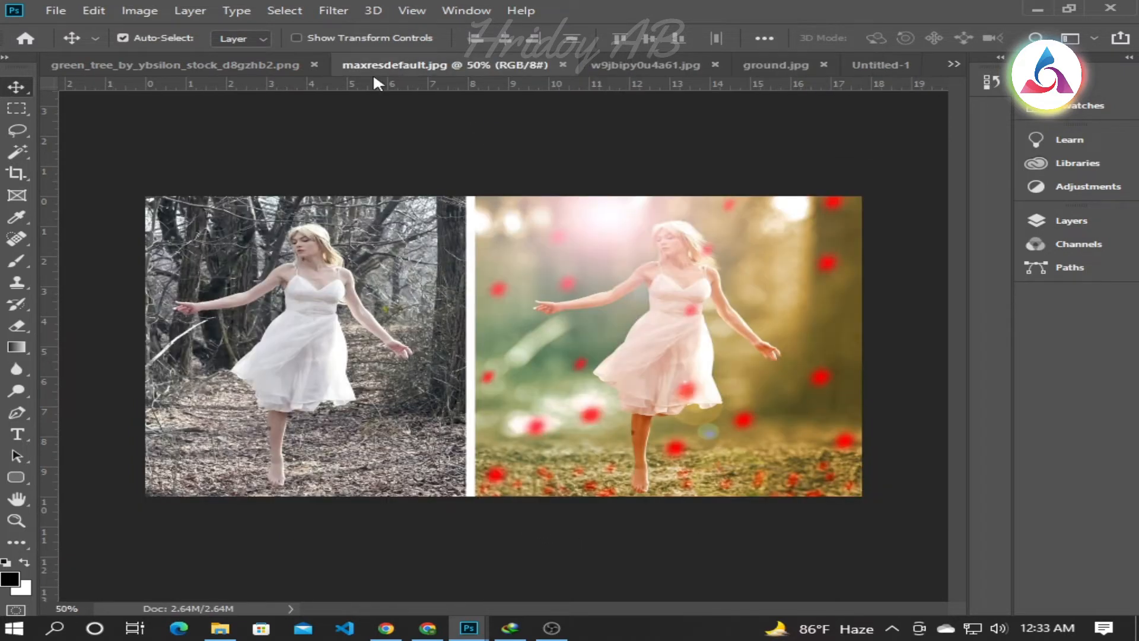
pyautogui.click(213, 64)
pyautogui.click(686, 66)
pyautogui.moveTo(628, 325); pyautogui.dragTo(587, 367)
pyautogui.click(1023, 223)
pyautogui.moveTo(948, 287); pyautogui.dragTo(947, 287)
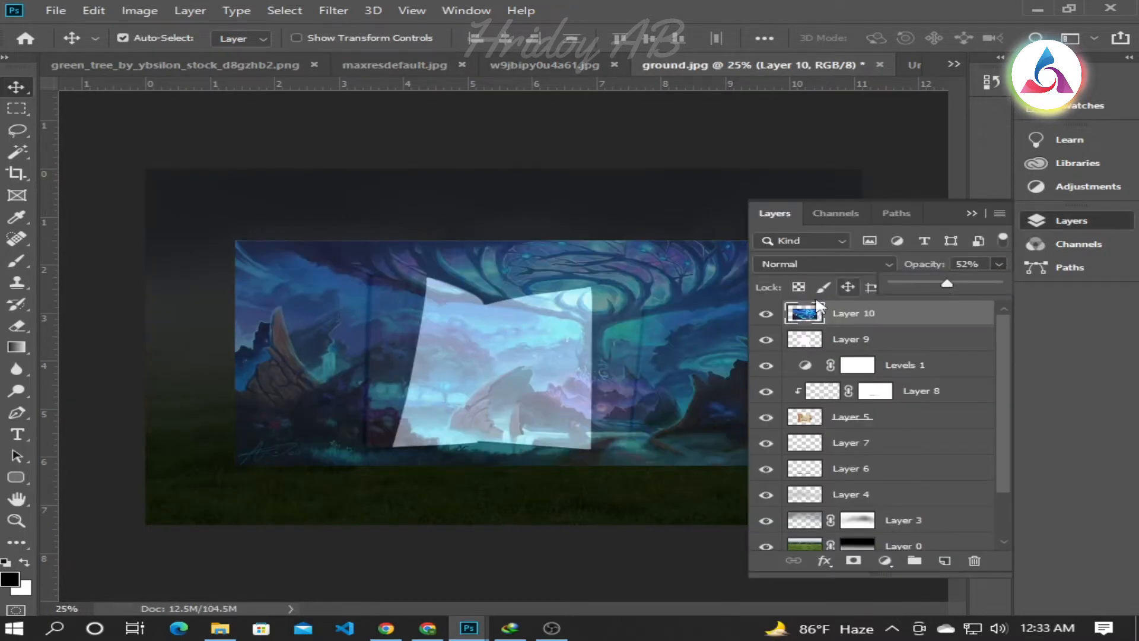
# Step: Scale down the fantasy forest image with Free Transform and position it to cover the white pages
pyautogui.click(971, 211)
pyautogui.hotkey('ctrl', 't')
pyautogui.moveTo(771, 465); pyautogui.dragTo(688, 433)
pyautogui.moveTo(640, 364); pyautogui.dragTo(670, 395)
pyautogui.moveTo(718, 460)
pyautogui.mouseDown()
pyautogui.moveTo(676, 446)
pyautogui.moveTo(698, 452)
pyautogui.mouseUp()
pyautogui.press('Return')
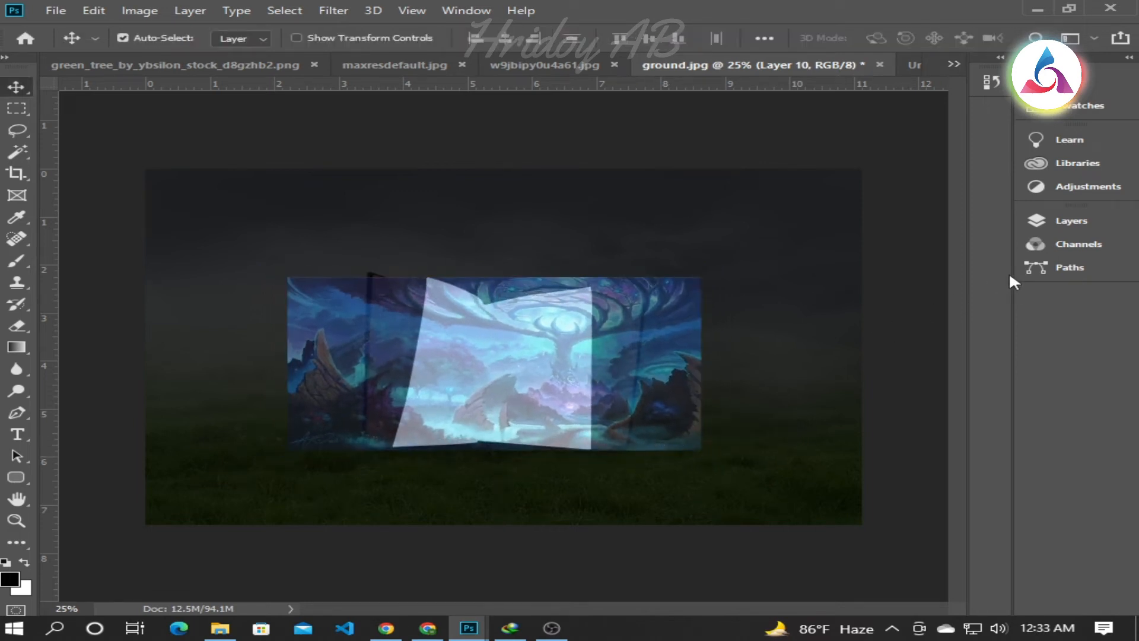
# Step: Set the fantasy forest layer's opacity to 100% and clip it to the white page shape on Layer 9
pyautogui.click(1044, 222)
pyautogui.click(995, 266)
pyautogui.moveTo(1012, 281); pyautogui.dragTo(1063, 280)
pyautogui.click(1039, 268)
pyautogui.click(1031, 266)
pyautogui.click(1035, 221)
pyautogui.rightClick(911, 314)
pyautogui.click(730, 387)
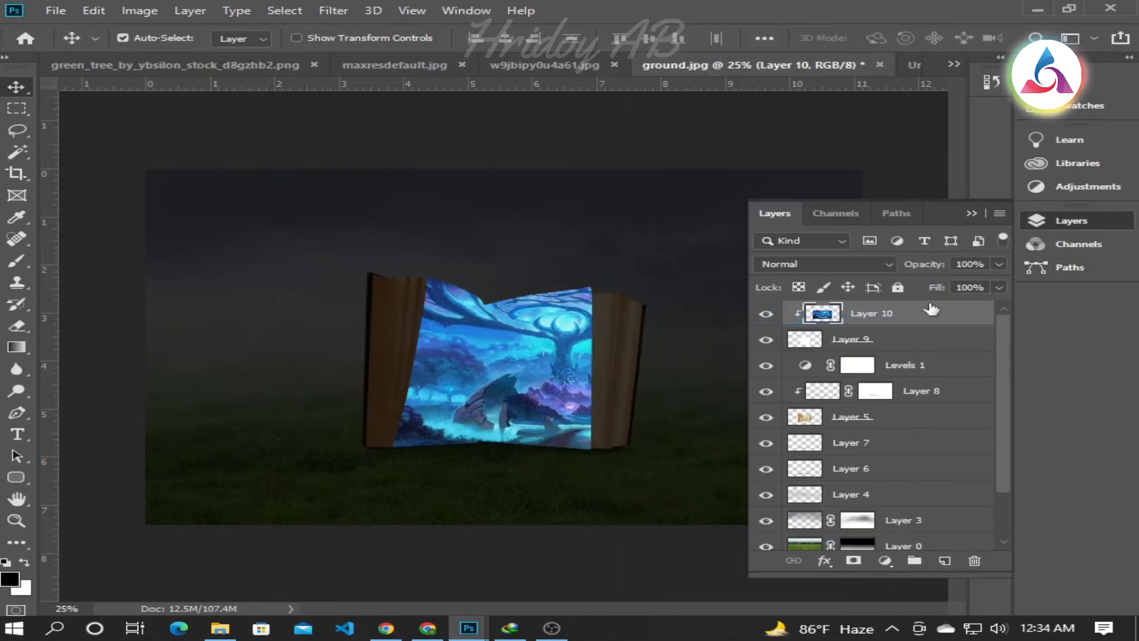
pyautogui.click(945, 325)
pyautogui.click(972, 213)
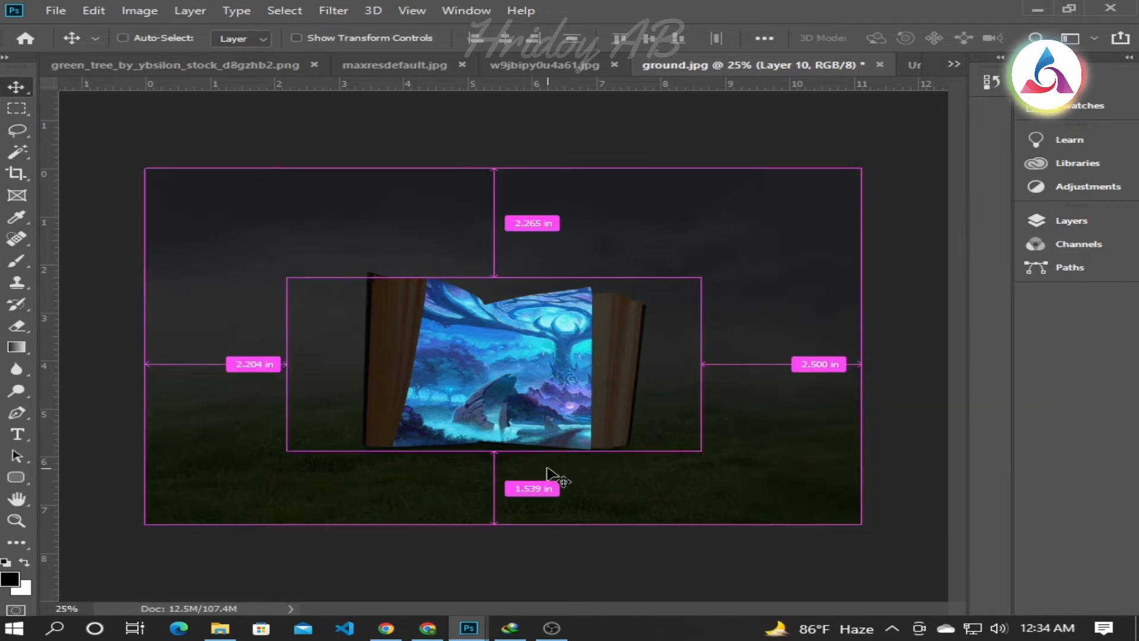
# Step: Hide the Levels 1 adjustment layer
pyautogui.hotkey('ctrl', '+')
pyautogui.click(1049, 223)
pyautogui.click(766, 363)
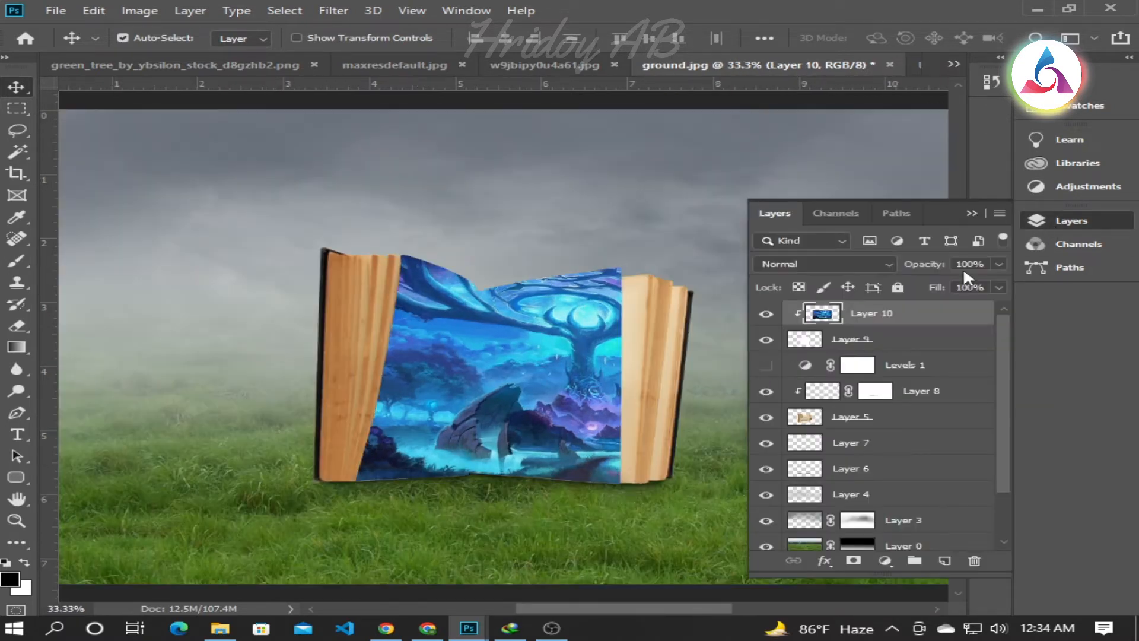
pyautogui.click(972, 213)
pyautogui.hotkey('ctrl', '+')
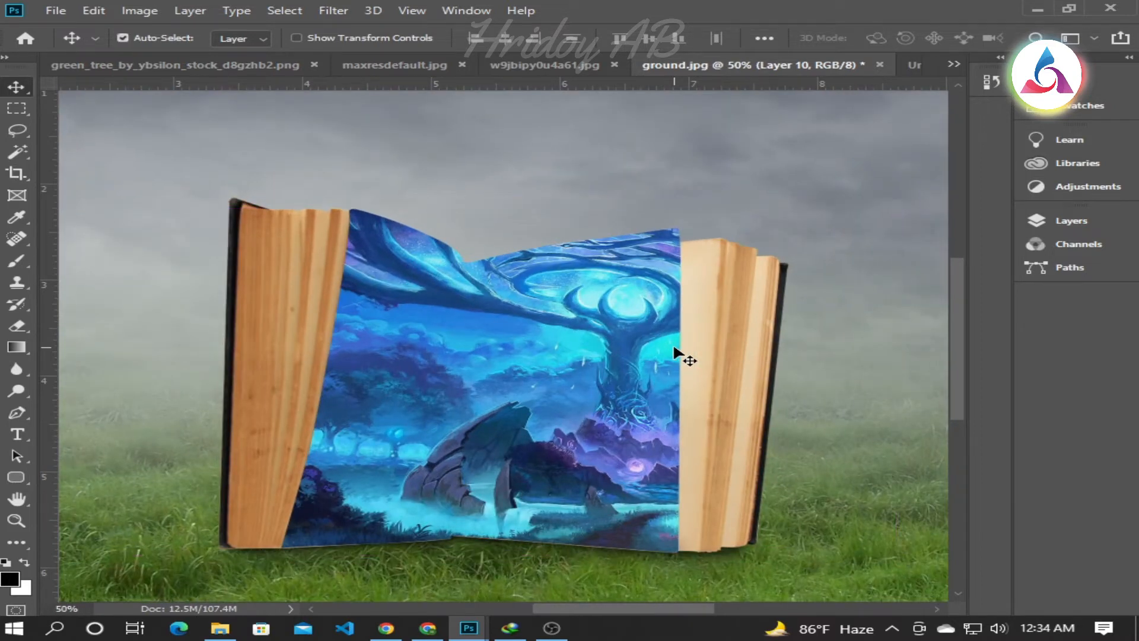
pyautogui.hotkey('ctrl', 'z')
pyautogui.hotkey('ctrl', 'z')
pyautogui.hotkey('ctrl', 'shift', 'z')
pyautogui.hotkey('ctrl', 'z')
pyautogui.hotkey('ctrl', 'shift', 'z')
pyautogui.hotkey('ctrl', 'z')
# Step: Hide the fantasy forest on Layer 10 and the white page shape on Layer 9
pyautogui.click(1044, 220)
pyautogui.click(767, 315)
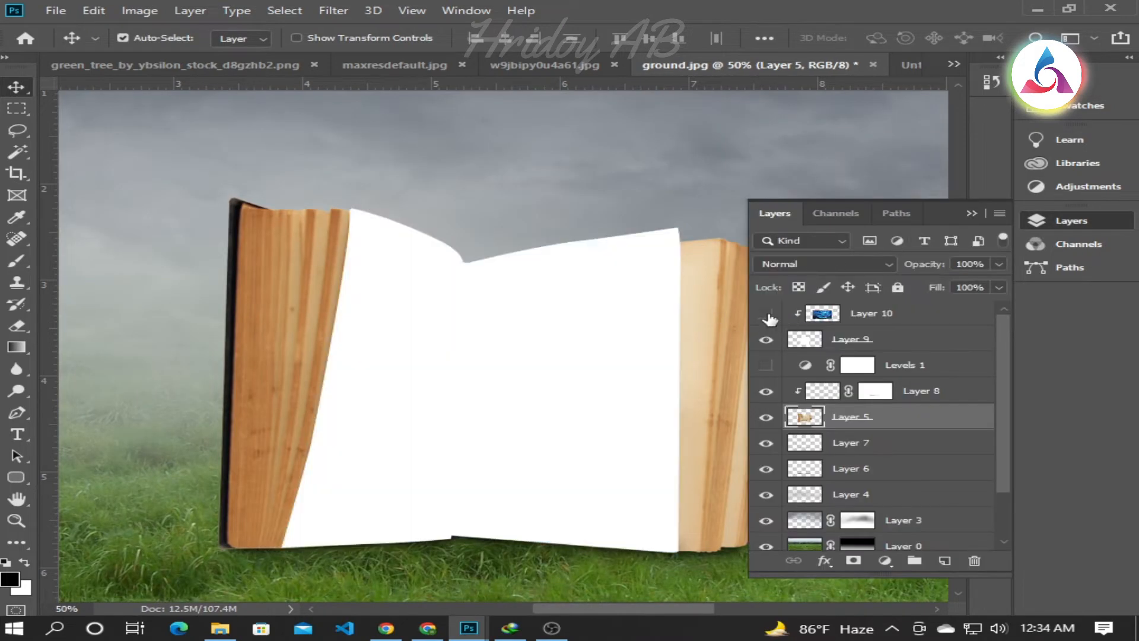
pyautogui.click(766, 339)
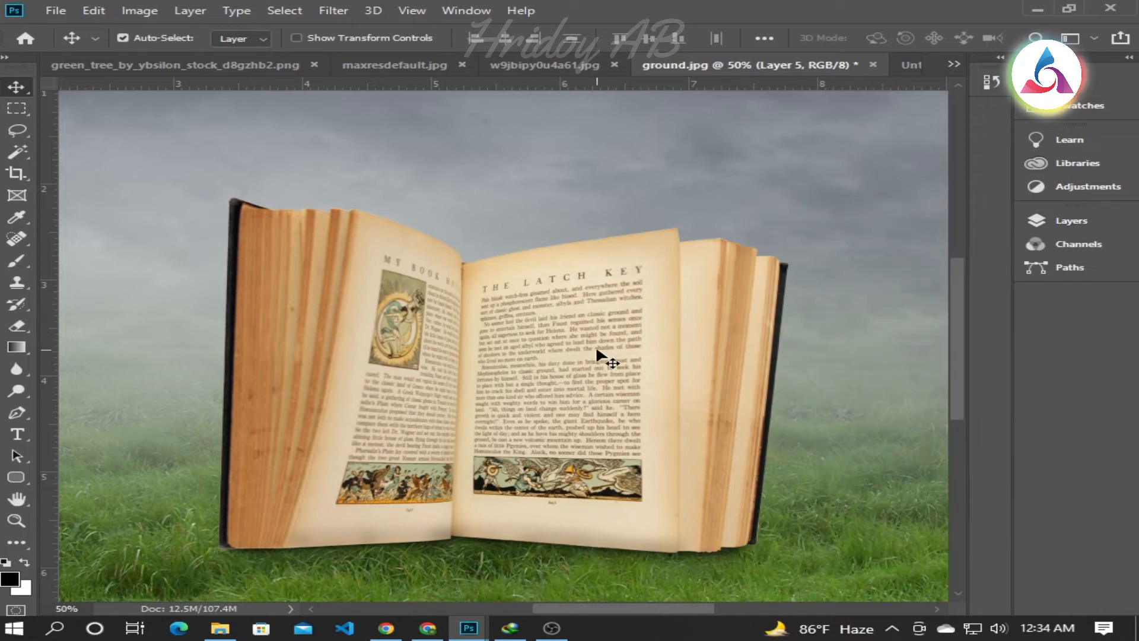
# Step: Draw a Pen path along the top edge of the book's left page and down the spine
pyautogui.hotkey('ctrl', '+')
pyautogui.hotkey('ctrl', '+')
pyautogui.moveTo(434, 279); pyautogui.dragTo(541, 402)
pyautogui.press('p')
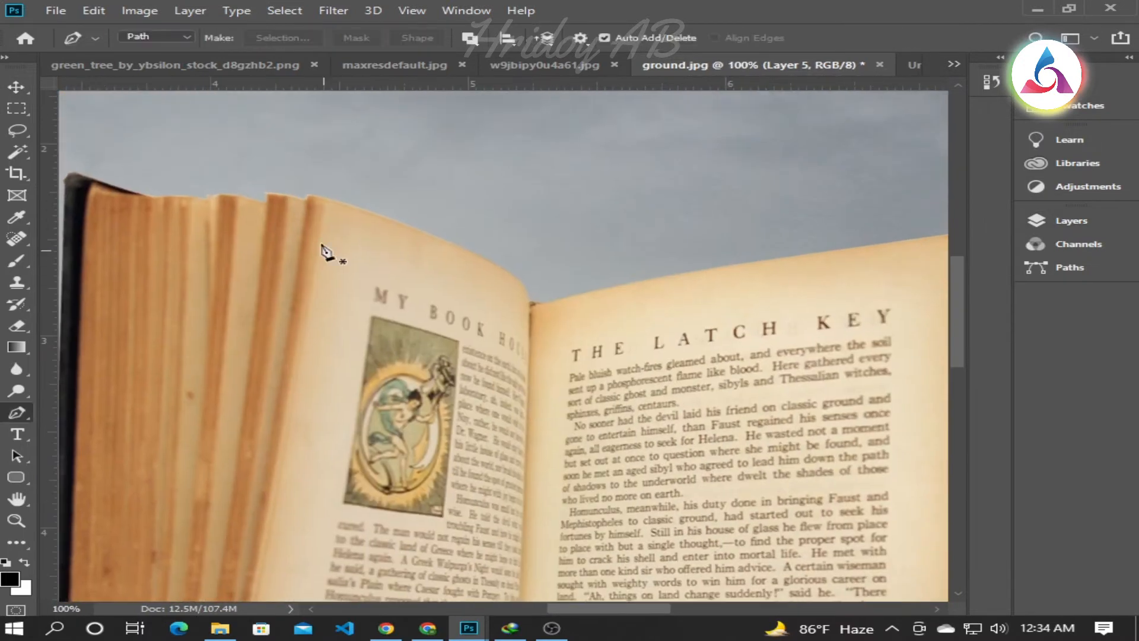
pyautogui.click(304, 198)
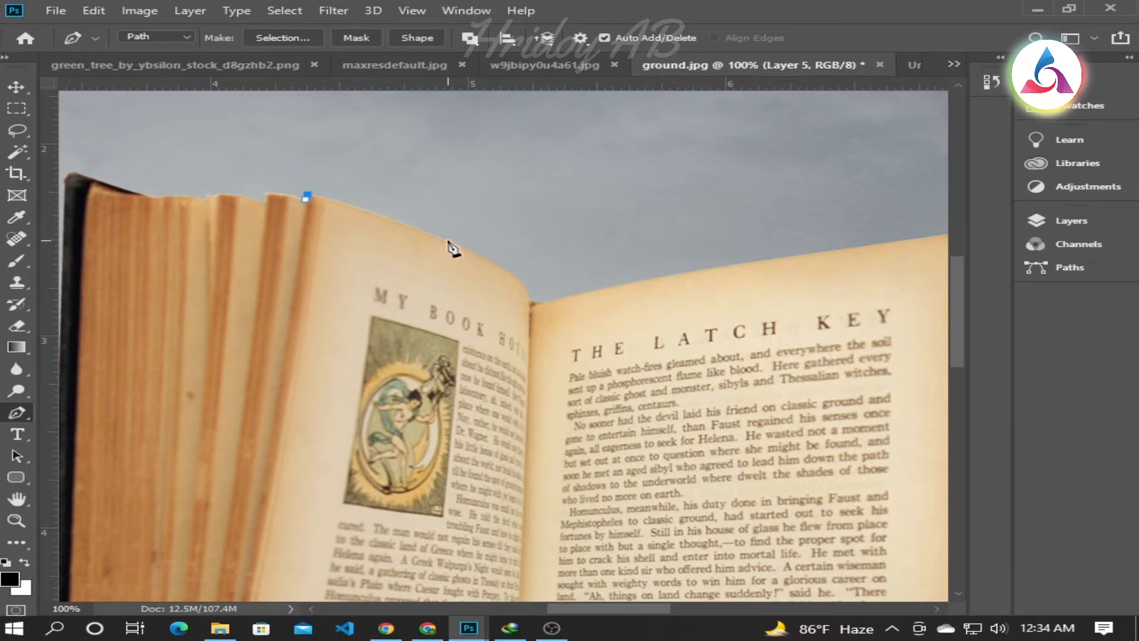
pyautogui.moveTo(453, 240); pyautogui.dragTo(532, 312)
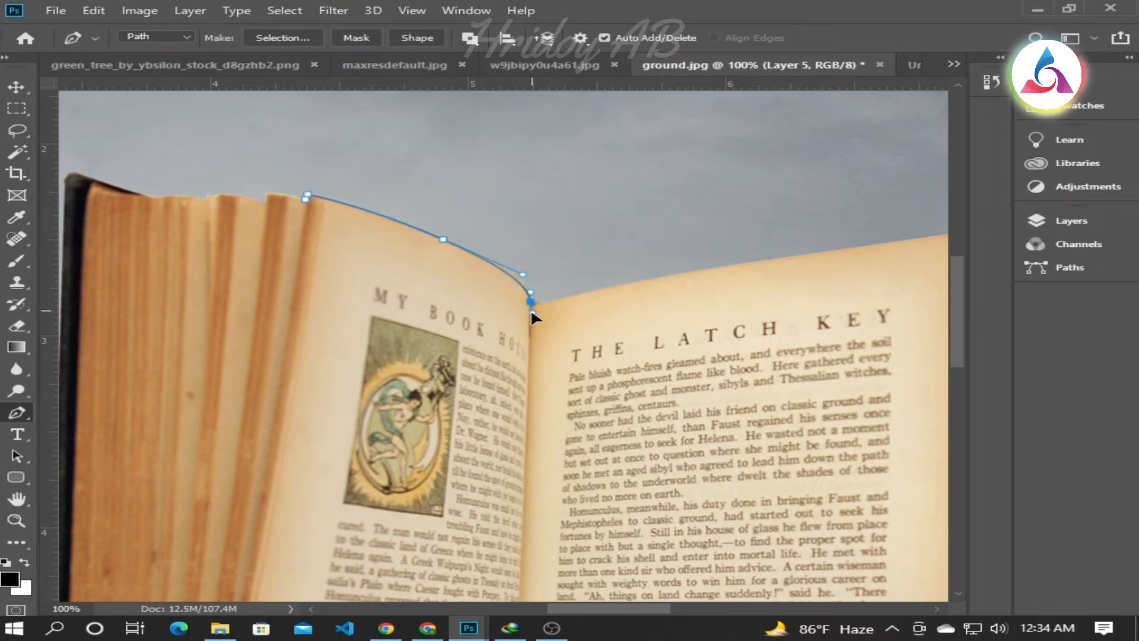
pyautogui.click(530, 379)
pyautogui.moveTo(529, 465); pyautogui.dragTo(565, 296)
pyautogui.click(586, 436)
pyautogui.moveTo(563, 443); pyautogui.dragTo(532, 449)
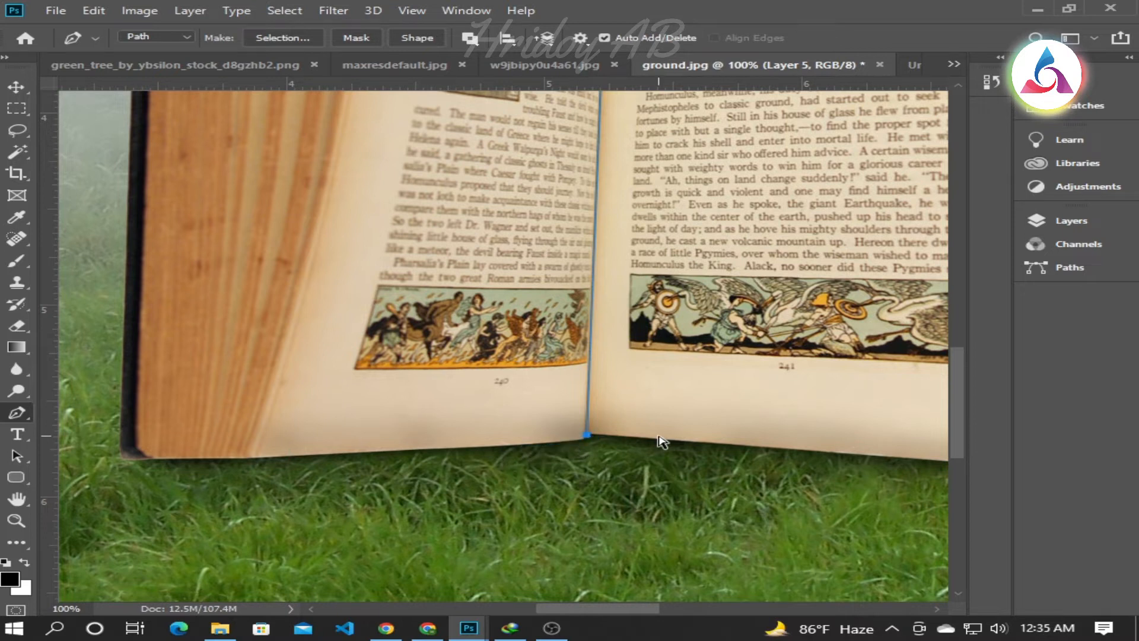
# Step: Refine the path at the bottom of the spine and continue it along the left page's lower edge
pyautogui.hotkey('ctrl', '+')
pyautogui.hotkey('ctrl', '+')
pyautogui.moveTo(661, 440); pyautogui.dragTo(570, 274)
pyautogui.moveTo(664, 452); pyautogui.dragTo(656, 453)
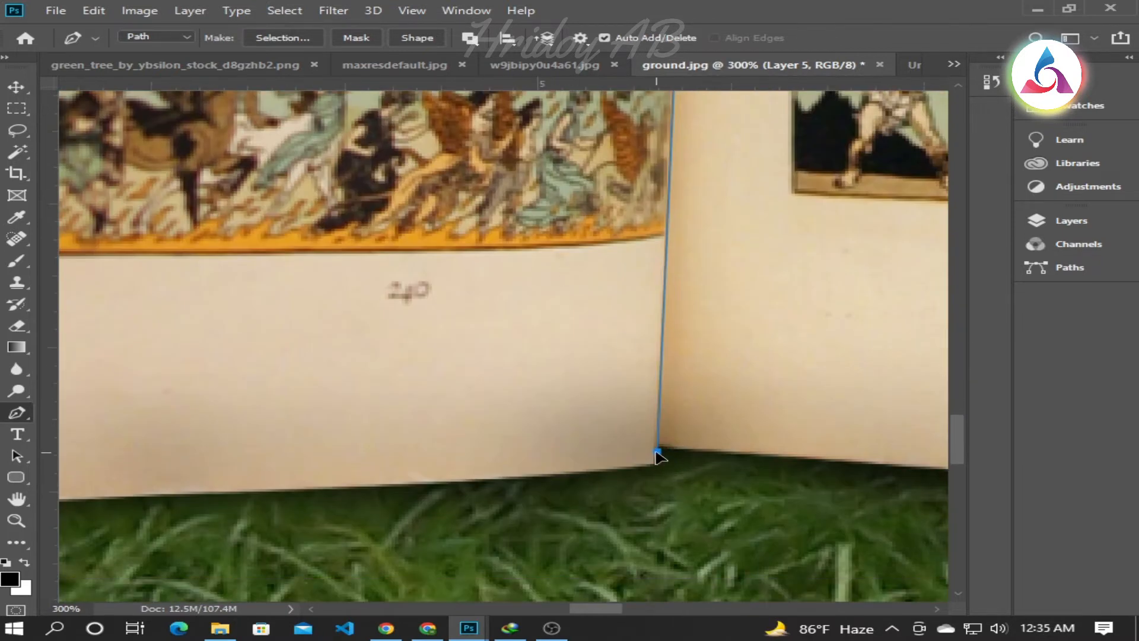
pyautogui.click(653, 464)
pyautogui.hotkey('ctrl', '-')
pyautogui.hotkey('ctrl', '-')
pyautogui.moveTo(413, 396); pyautogui.dragTo(385, 399)
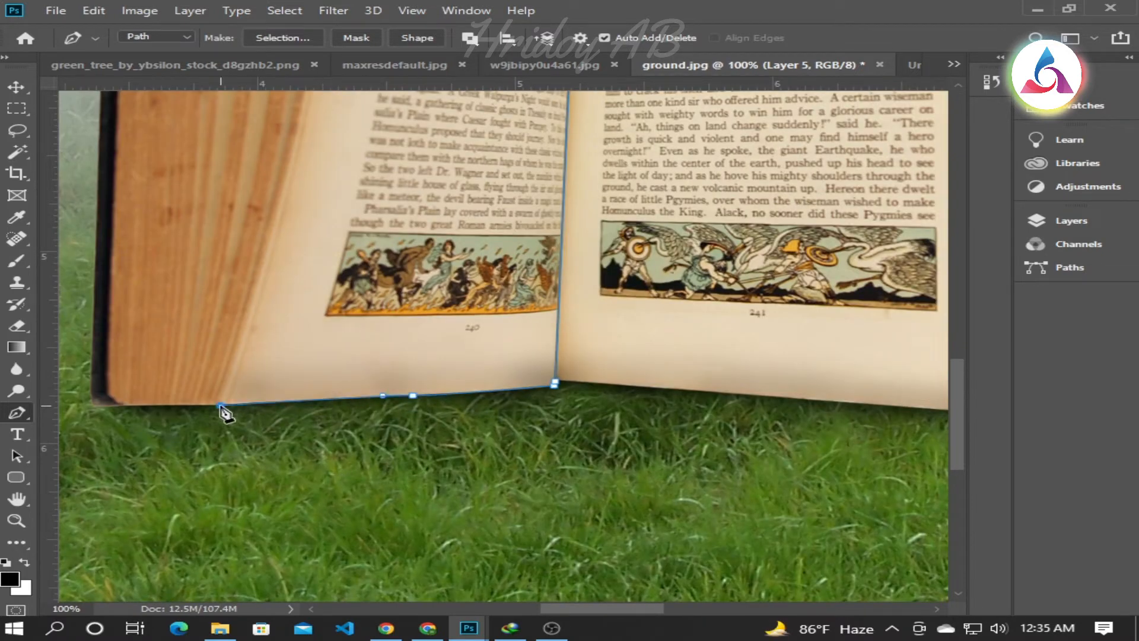
# Step: Continue the path up the left page's outer edge, close it, and convert it into a selection
pyautogui.moveTo(268, 314); pyautogui.dragTo(372, 495)
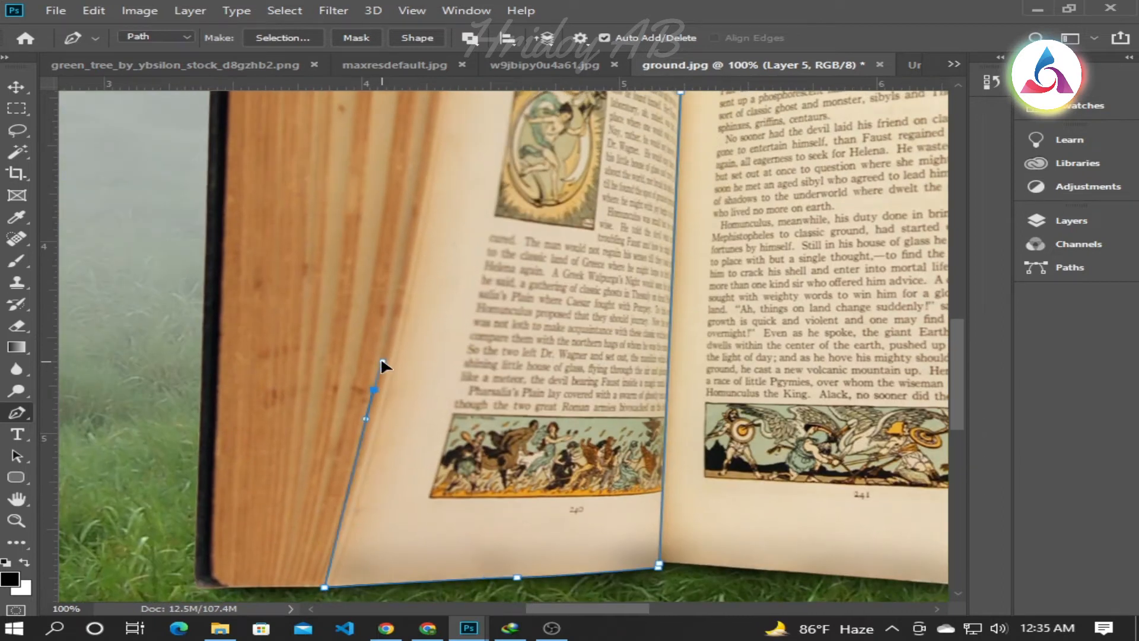
pyautogui.click(322, 587)
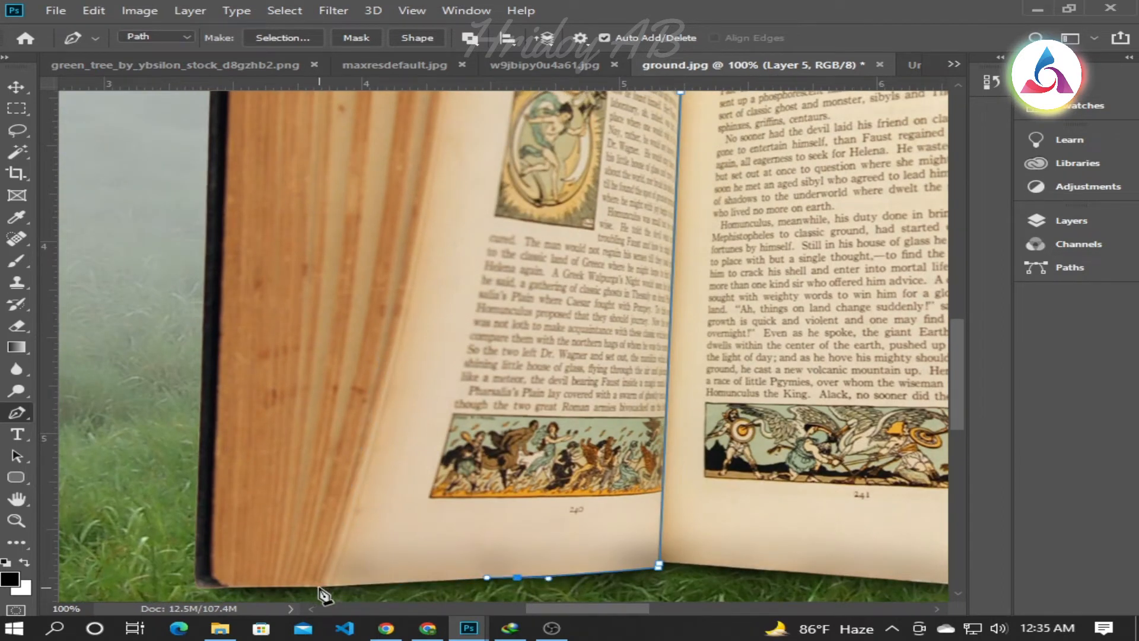
pyautogui.click(296, 587)
pyautogui.keyDown('alt'); pyautogui.click(318, 587); pyautogui.keyUp('alt')
pyautogui.moveTo(404, 268); pyautogui.dragTo(370, 483)
pyautogui.moveTo(371, 471); pyautogui.dragTo(372, 469)
pyautogui.moveTo(372, 499); pyautogui.dragTo(347, 492)
pyautogui.hotkey('ctrl', 'Return')
pyautogui.hotkey('ctrl', '-')
pyautogui.scroll(-2, 397, 310)
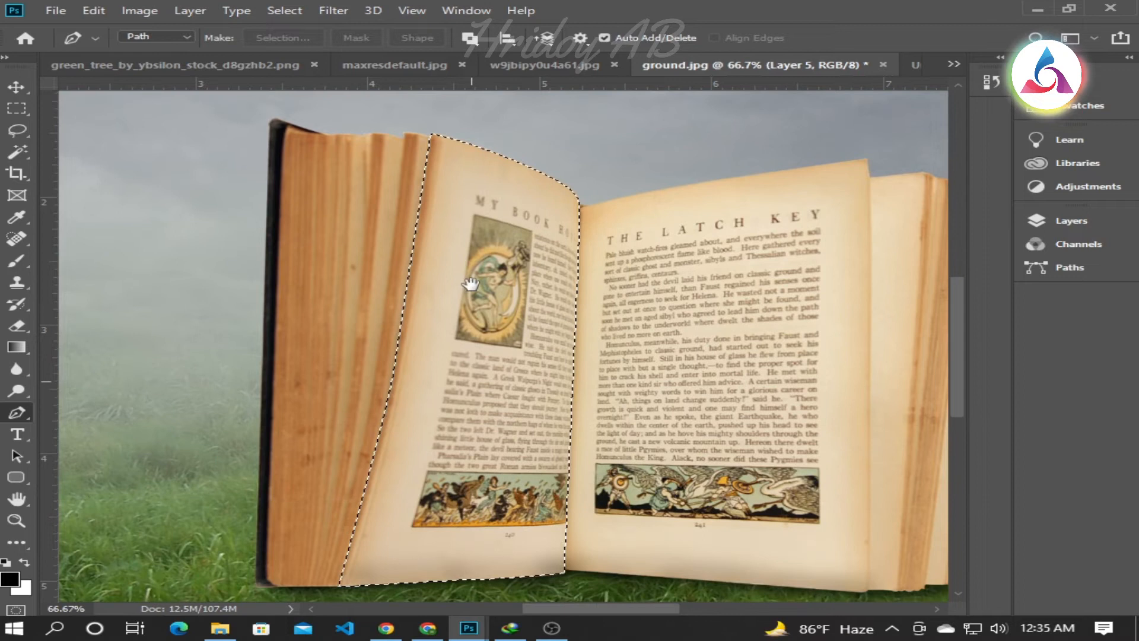
# Step: Show Layer 9 and Layer 10 again and add a new empty layer above Layer 10
pyautogui.click(1042, 223)
pyautogui.moveTo(767, 339); pyautogui.dragTo(767, 313)
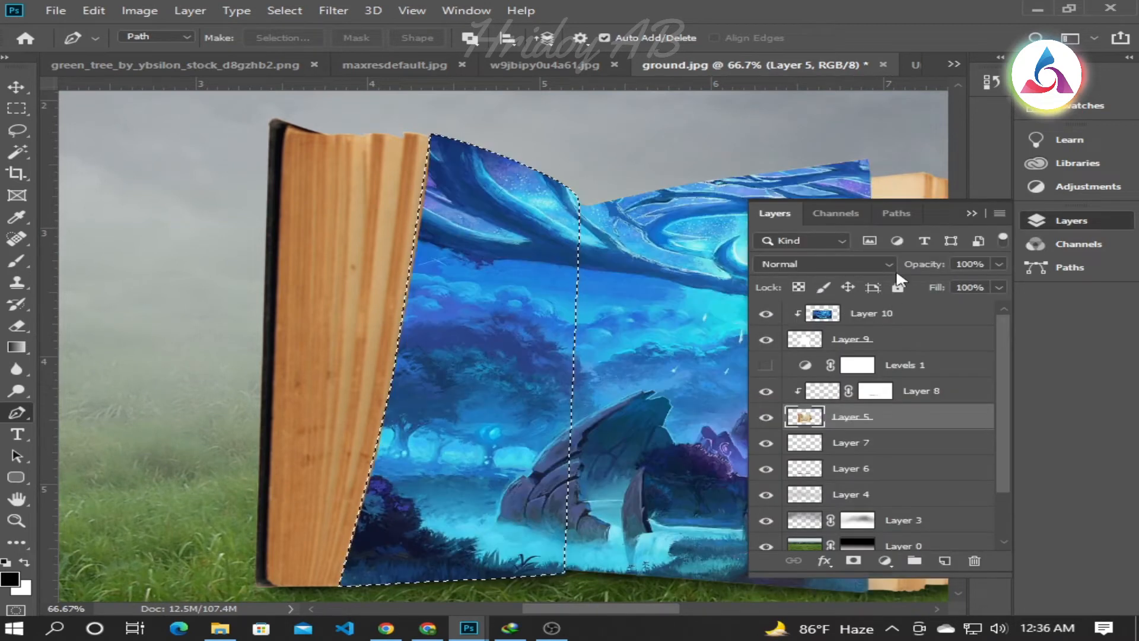
pyautogui.click(925, 314)
pyautogui.click(944, 560)
pyautogui.click(971, 213)
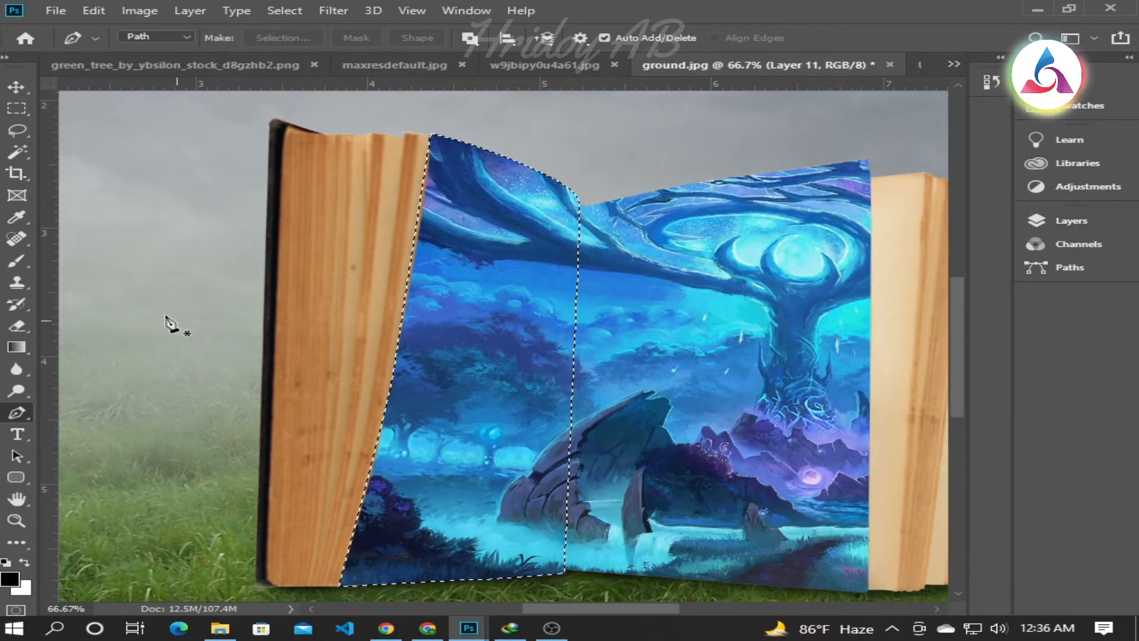
# Step: Brush soft black shading inside the selected left page along its spine and edges, lowering the brush opacity to 26% partway through
pyautogui.click(17, 261)
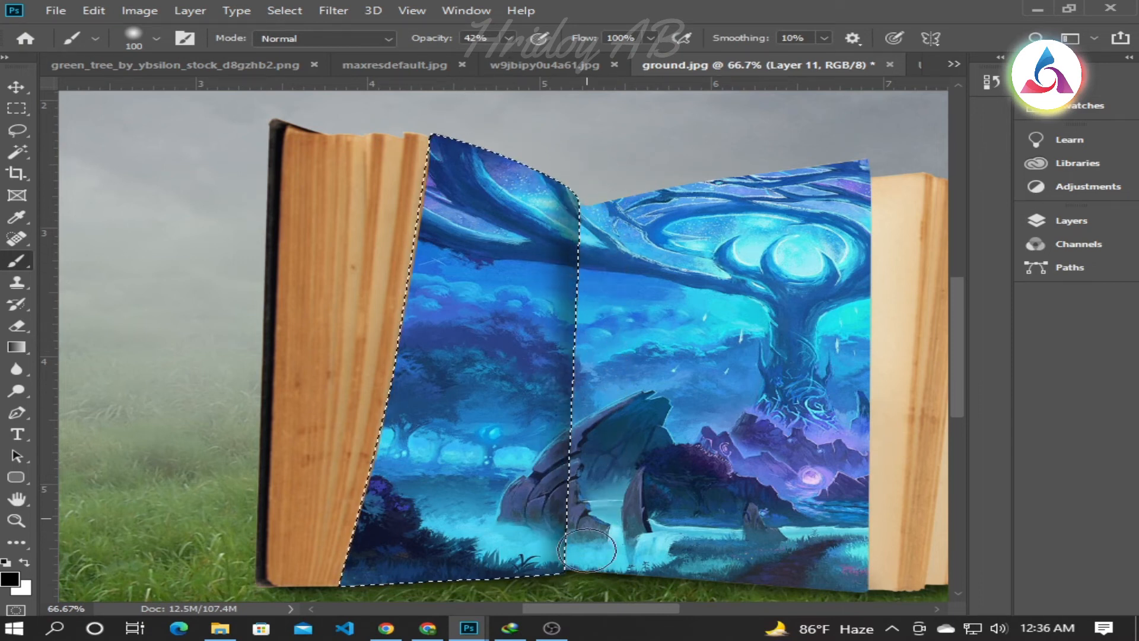
pyautogui.moveTo(408, 162)
pyautogui.mouseDown()
pyautogui.moveTo(560, 148)
pyautogui.moveTo(385, 122)
pyautogui.mouseUp()
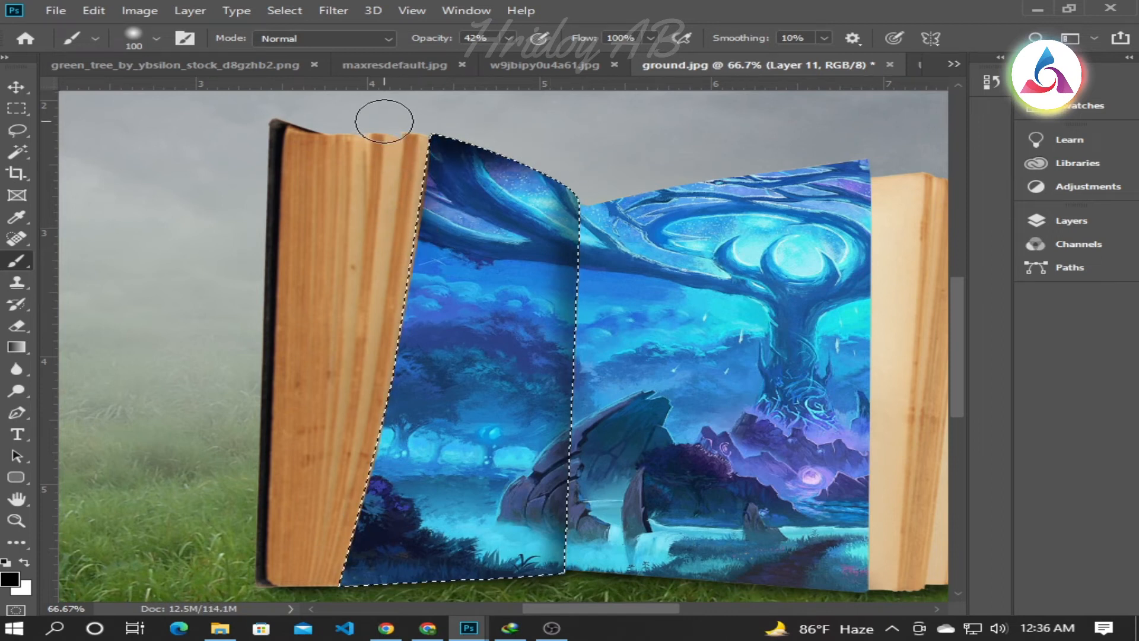
pyautogui.click(509, 38)
pyautogui.moveTo(502, 57); pyautogui.dragTo(492, 57)
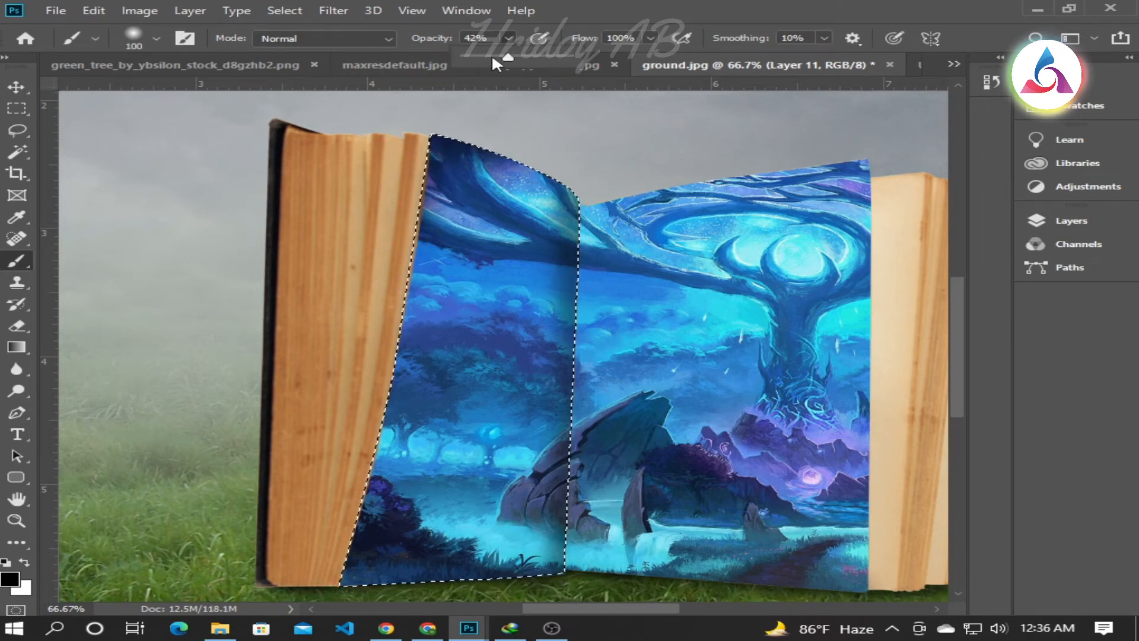
pyautogui.moveTo(552, 176)
pyautogui.mouseDown()
pyautogui.moveTo(439, 136)
pyautogui.moveTo(387, 262)
pyautogui.mouseUp()
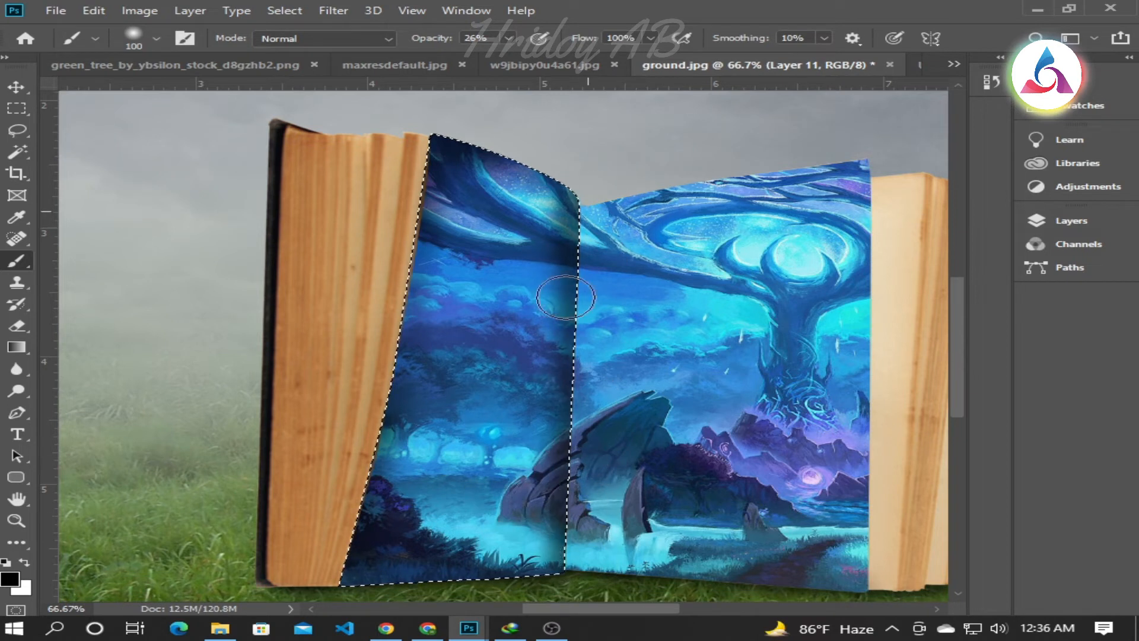
pyautogui.click(1037, 223)
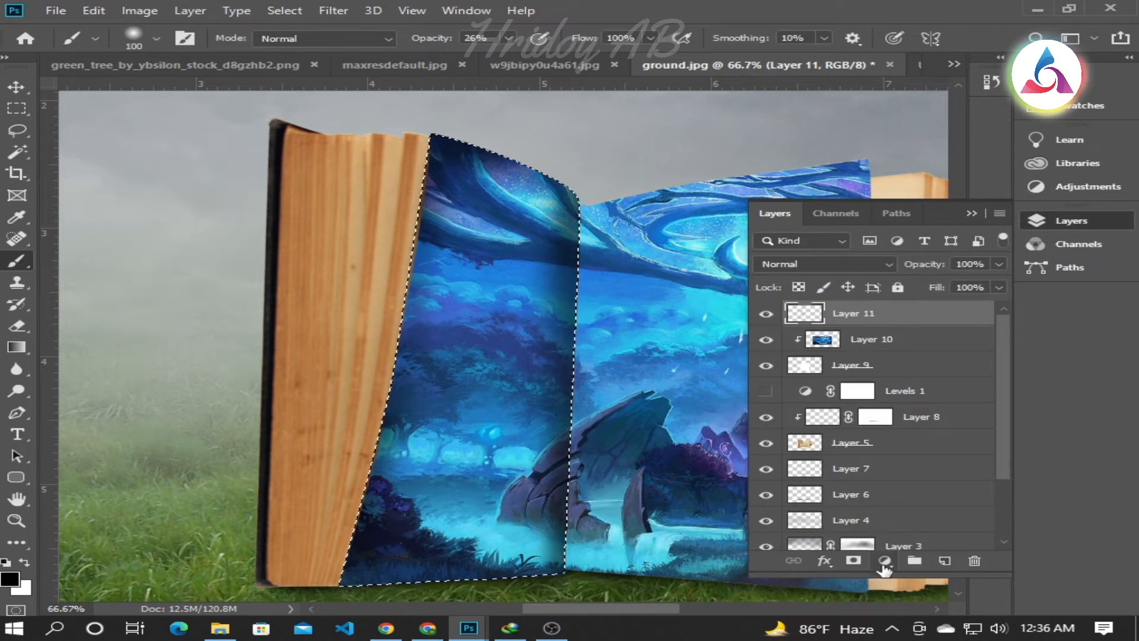
pyautogui.click(853, 561)
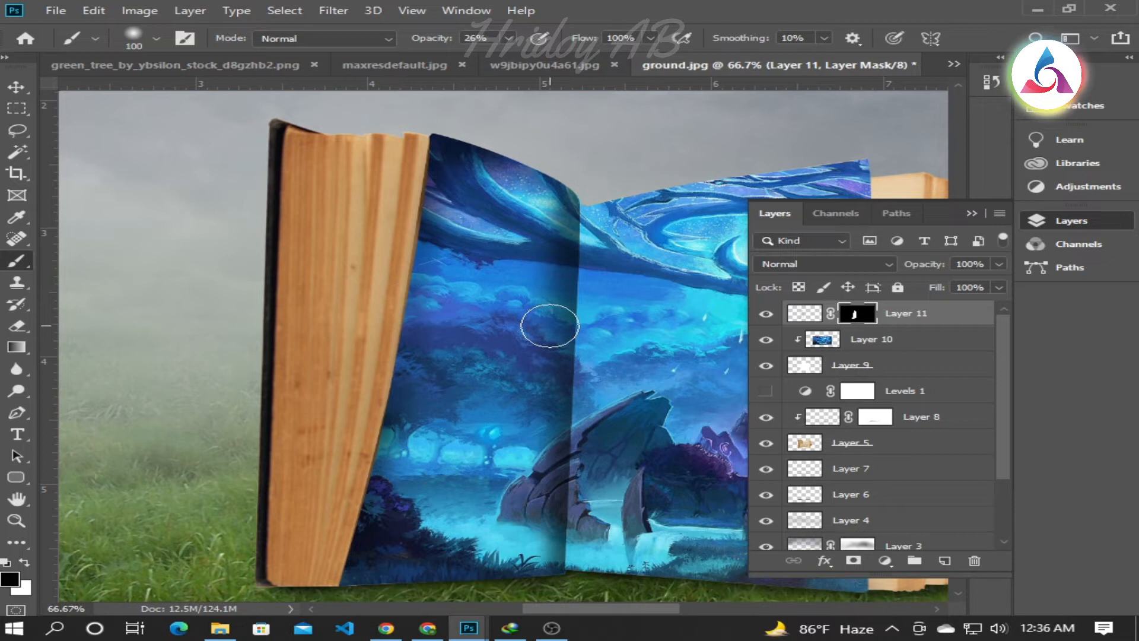
pyautogui.hotkey('ctrl', 'z')
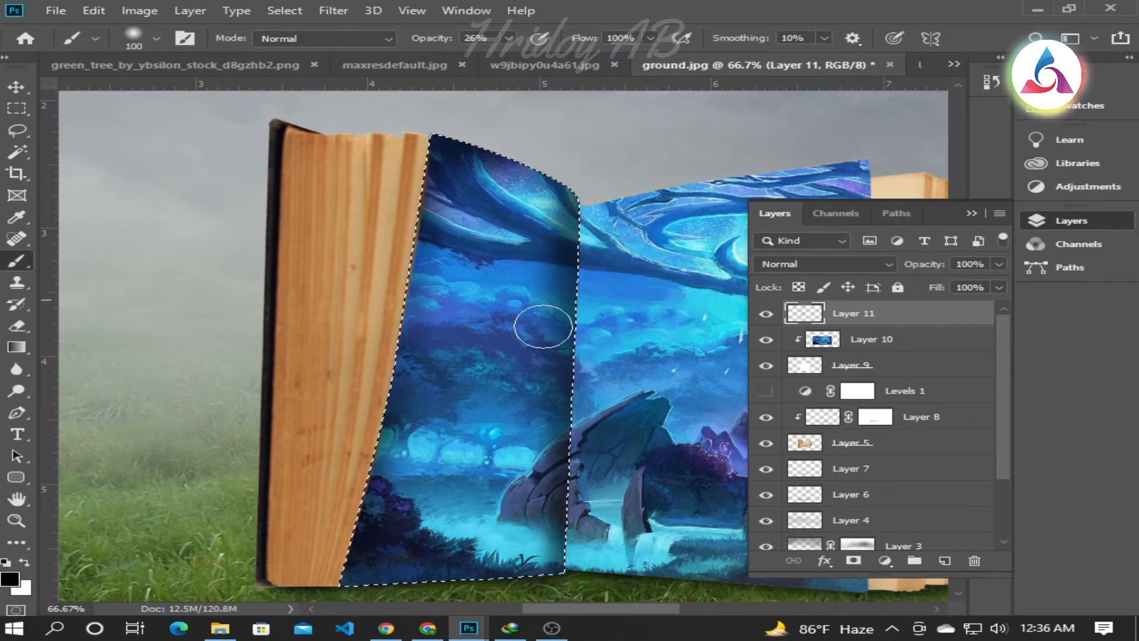
# Step: Deselect the left page, add a white mask to Layer 11, and brush black on it to soften the shading near the spine
pyautogui.hotkey('ctrl', 'd')
pyautogui.click(853, 561)
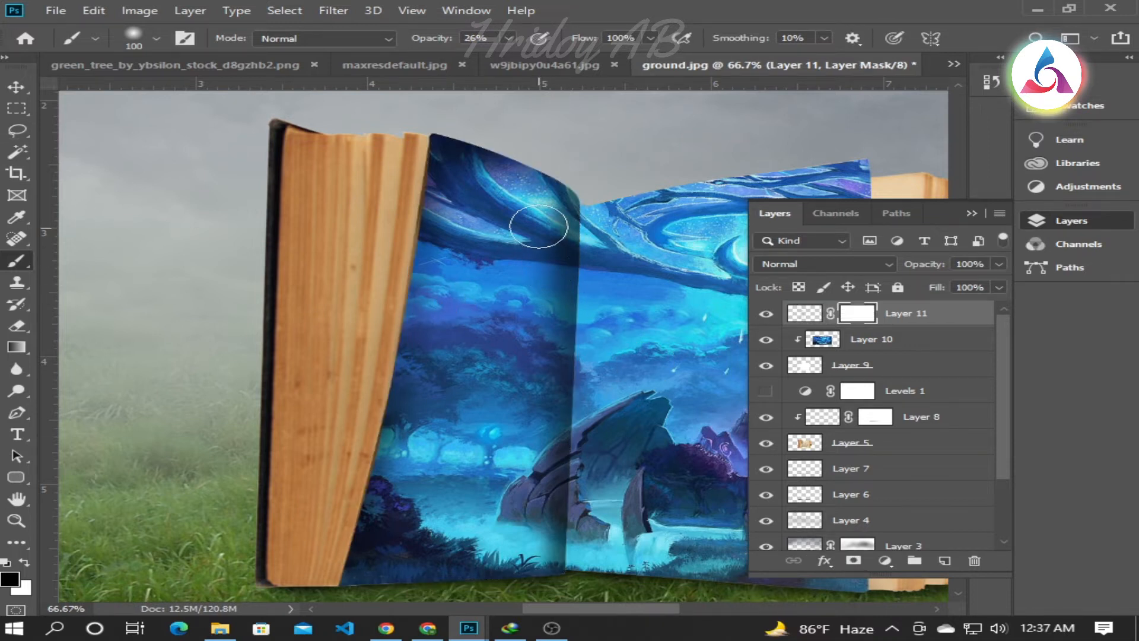
pyautogui.moveTo(531, 295)
pyautogui.mouseDown()
pyautogui.moveTo(528, 328)
pyautogui.moveTo(548, 220)
pyautogui.moveTo(529, 453)
pyautogui.mouseUp()
pyautogui.moveTo(529, 533); pyautogui.dragTo(542, 330)
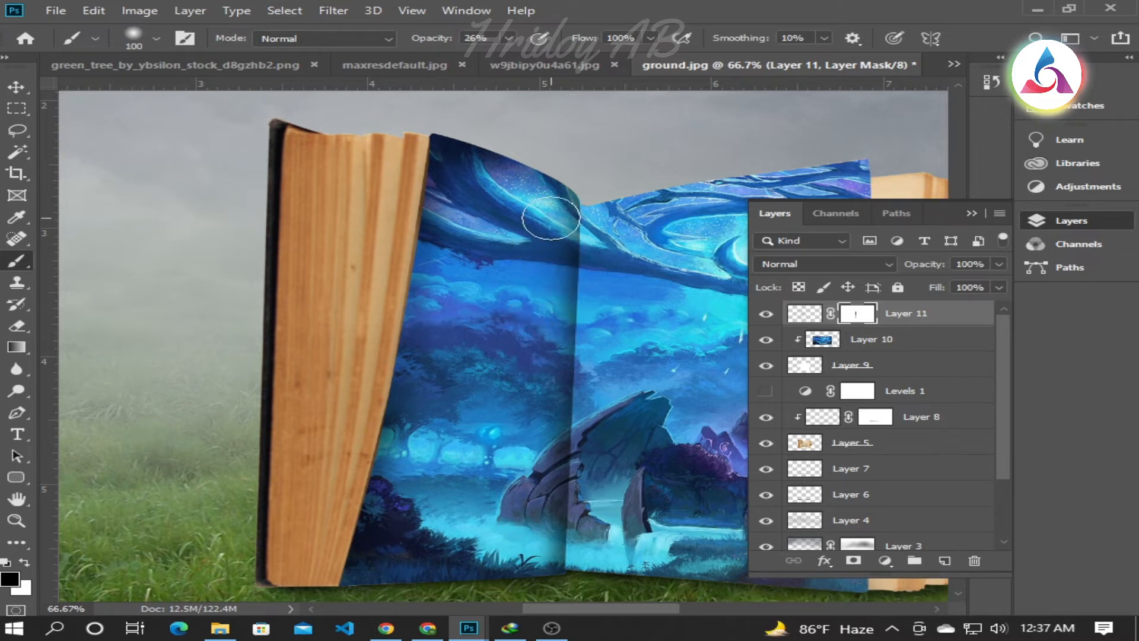
pyautogui.moveTo(447, 151)
pyautogui.mouseDown()
pyautogui.moveTo(462, 236)
pyautogui.moveTo(443, 402)
pyautogui.moveTo(479, 375)
pyautogui.moveTo(493, 275)
pyautogui.moveTo(535, 228)
pyautogui.moveTo(540, 287)
pyautogui.mouseUp()
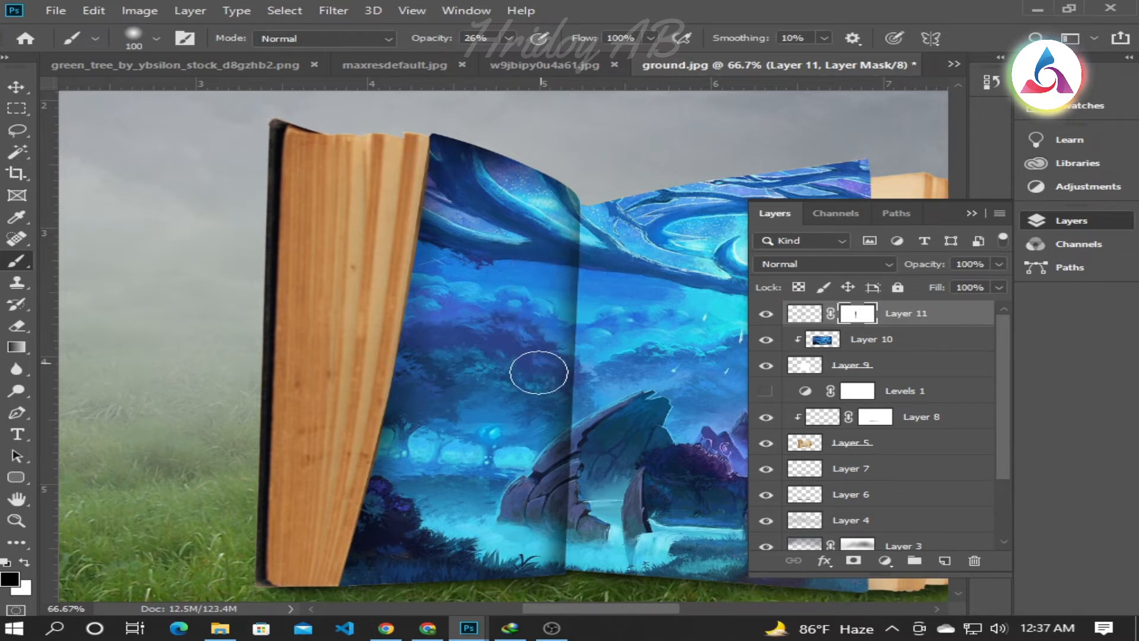
pyautogui.press('v')
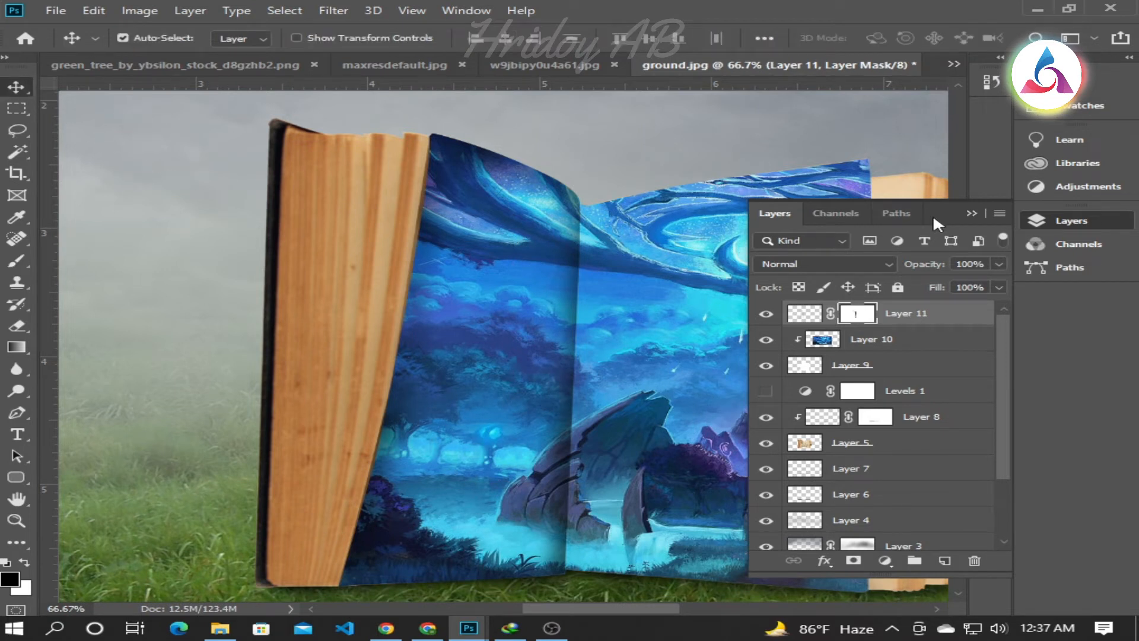
# Step: Hide Layer 9 and Layer 11, and draw a Pen path along the top edge of the book's right page
pyautogui.click(766, 365)
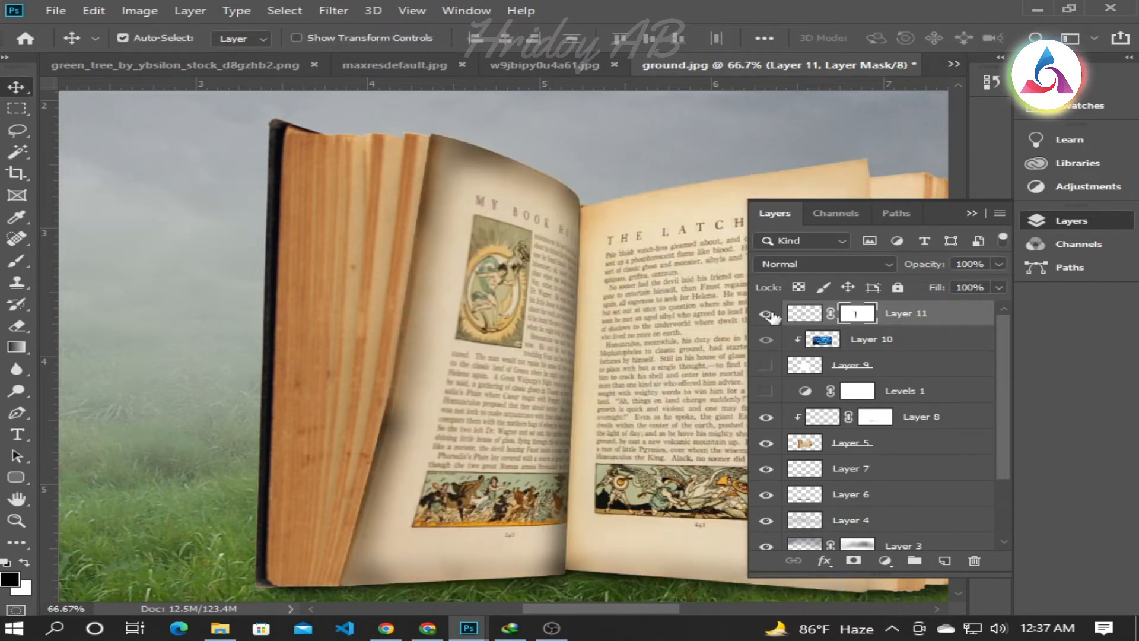
pyautogui.click(972, 213)
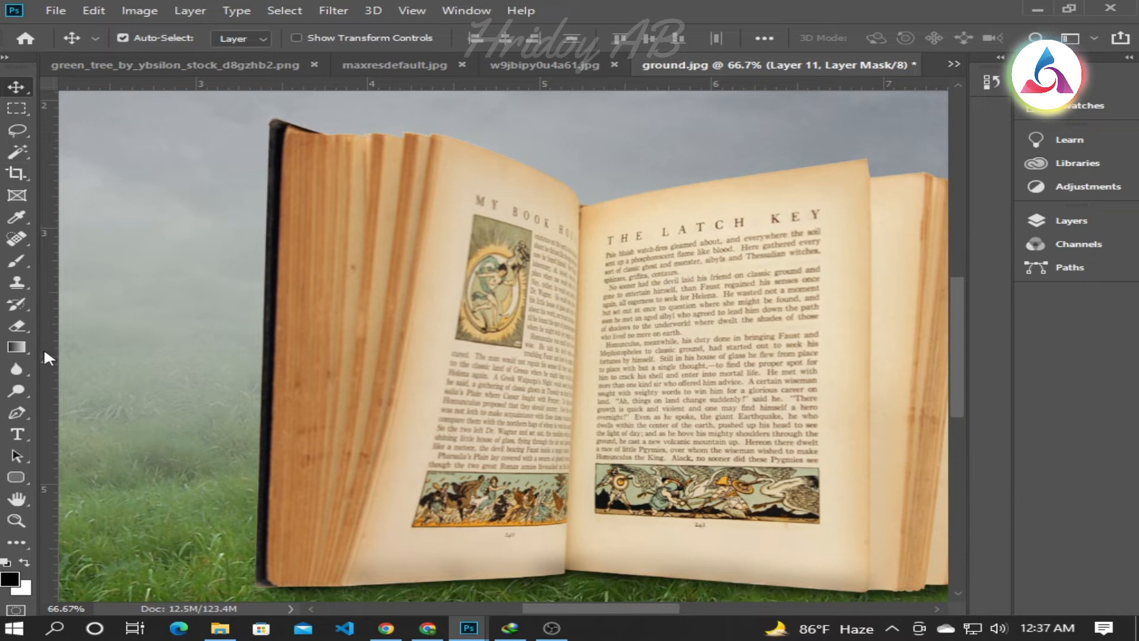
pyautogui.press('p')
pyautogui.hotkey('ctrl', '+')
pyautogui.hotkey('ctrl', '+')
pyautogui.moveTo(712, 253); pyautogui.dragTo(374, 541)
pyautogui.click(394, 213)
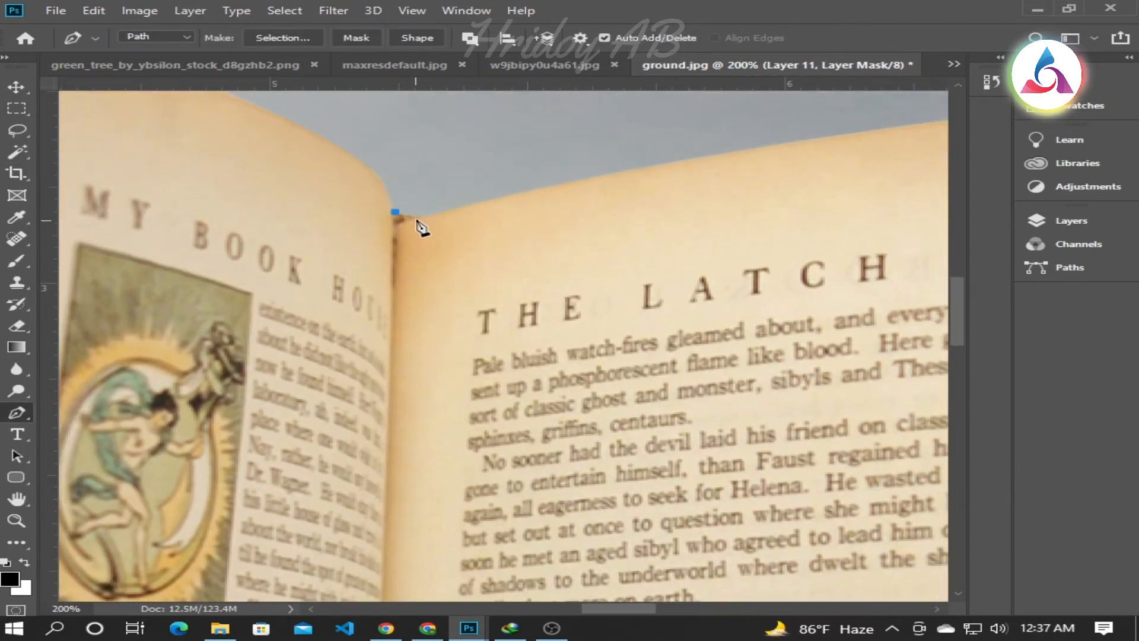
pyautogui.hotkey('ctrl', '-')
pyautogui.moveTo(486, 253); pyautogui.dragTo(380, 239)
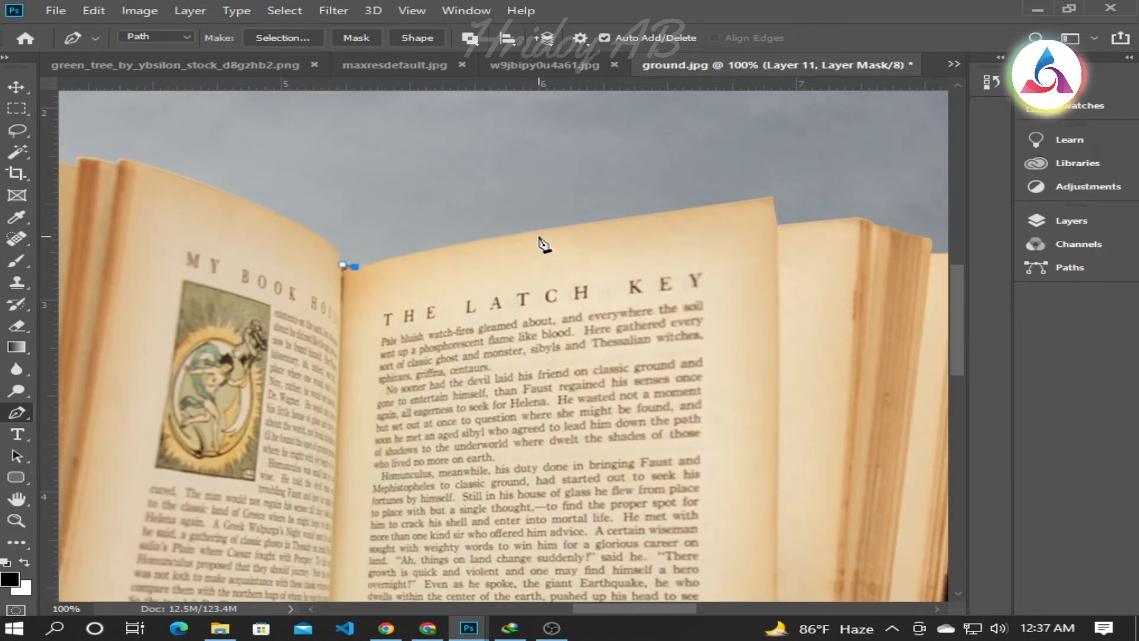
pyautogui.moveTo(640, 214); pyautogui.dragTo(656, 212)
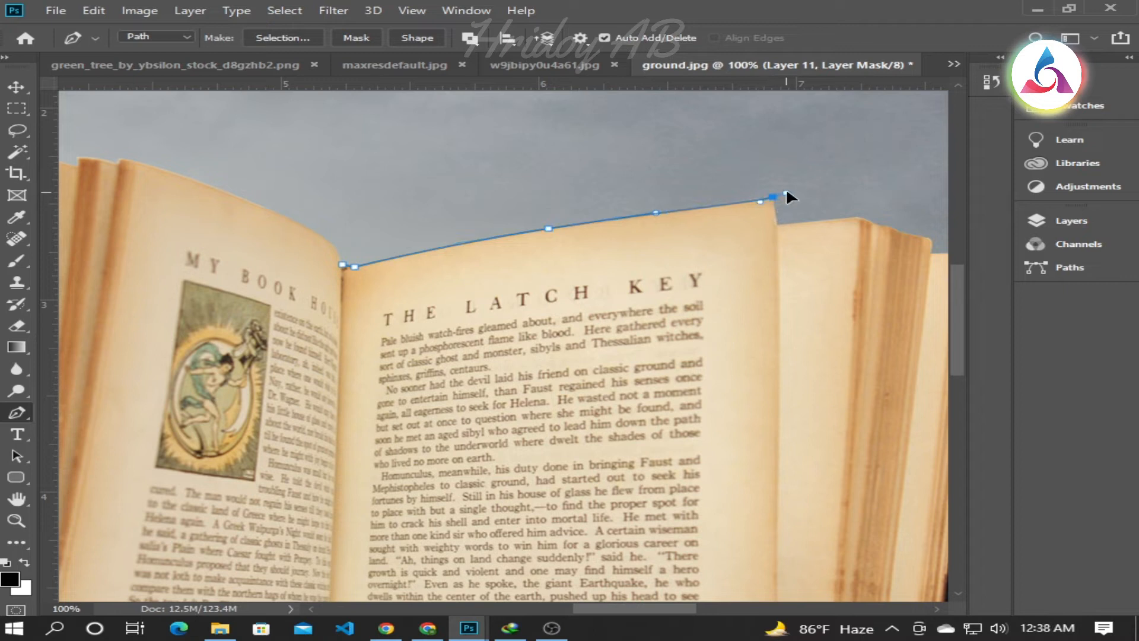
pyautogui.moveTo(772, 197); pyautogui.dragTo(788, 193)
# Step: Continue the path around the right page's outer edge, bottom and spine, close it, and convert it into a selection
pyautogui.moveTo(777, 291); pyautogui.dragTo(778, 297)
pyautogui.moveTo(770, 494); pyautogui.dragTo(725, 271)
pyautogui.hotkey('ctrl', '-')
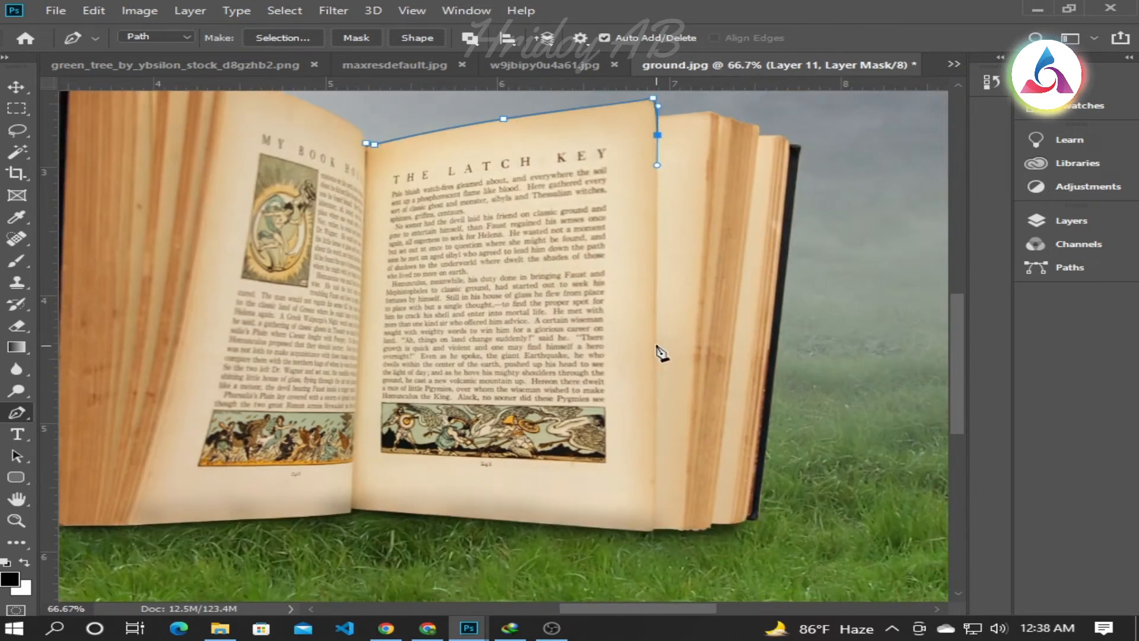
pyautogui.click(653, 529)
pyautogui.moveTo(351, 509); pyautogui.dragTo(338, 507)
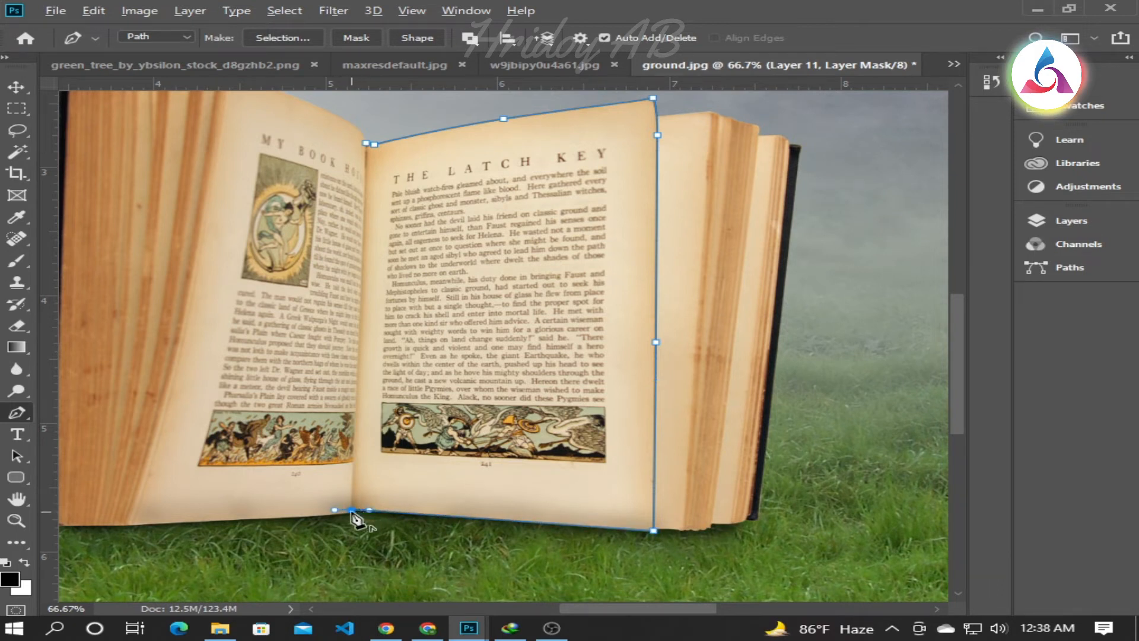
pyautogui.click(366, 144)
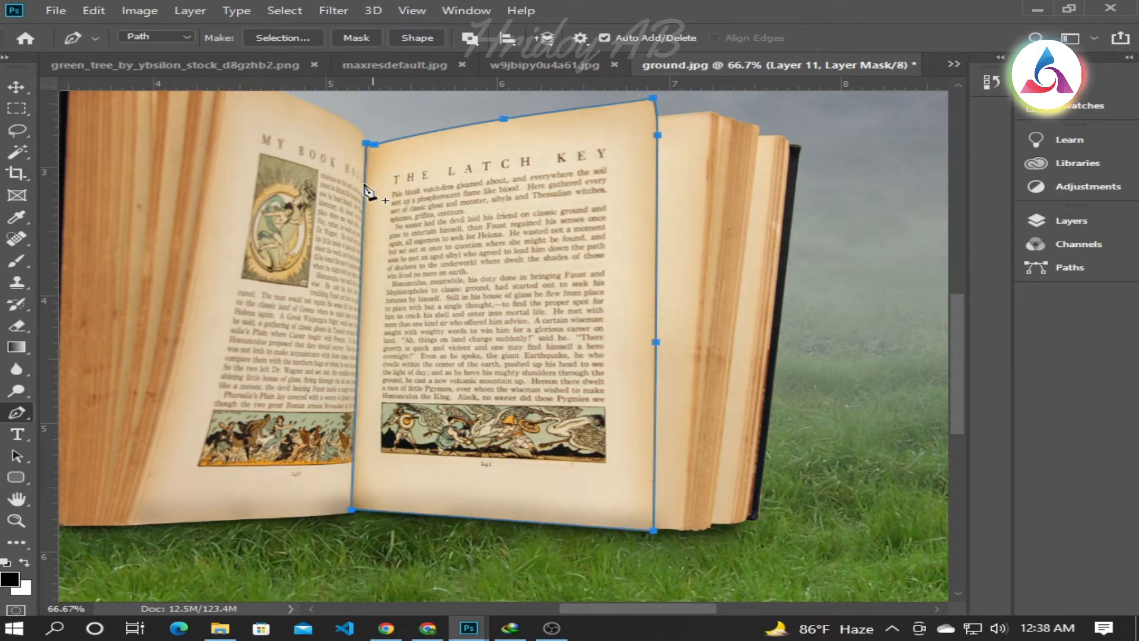
pyautogui.click(15, 89)
pyautogui.hotkey('ctrl', 'Return')
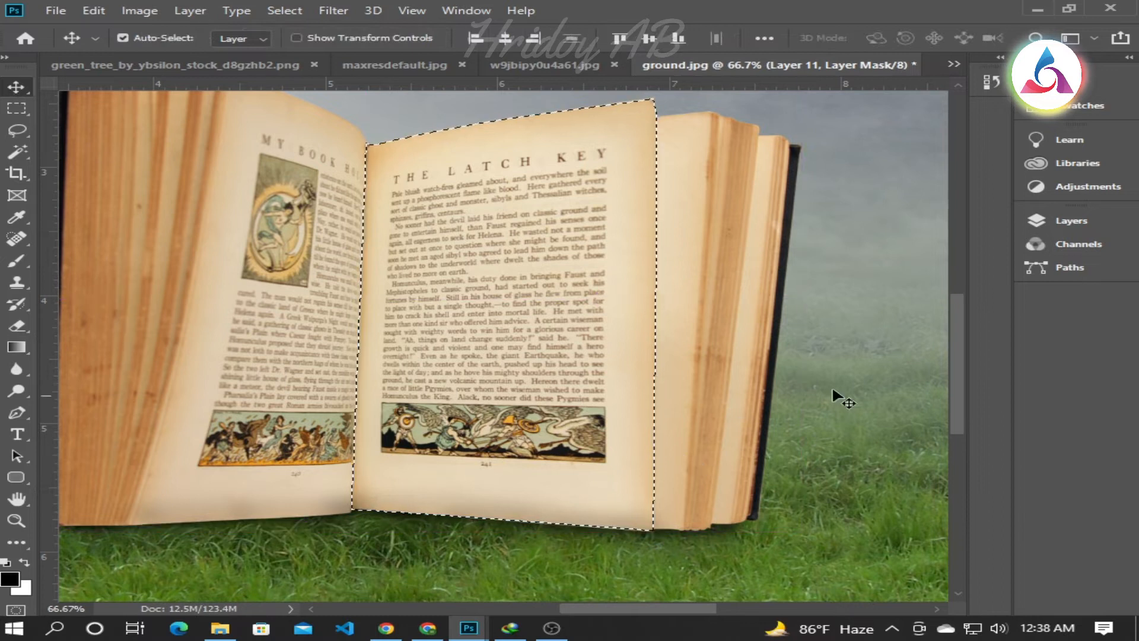
# Step: Add a new layer, show Layer 9, and brush soft black shading inside the selected right page along its spine at 26% opacity
pyautogui.click(1040, 221)
pyautogui.click(944, 561)
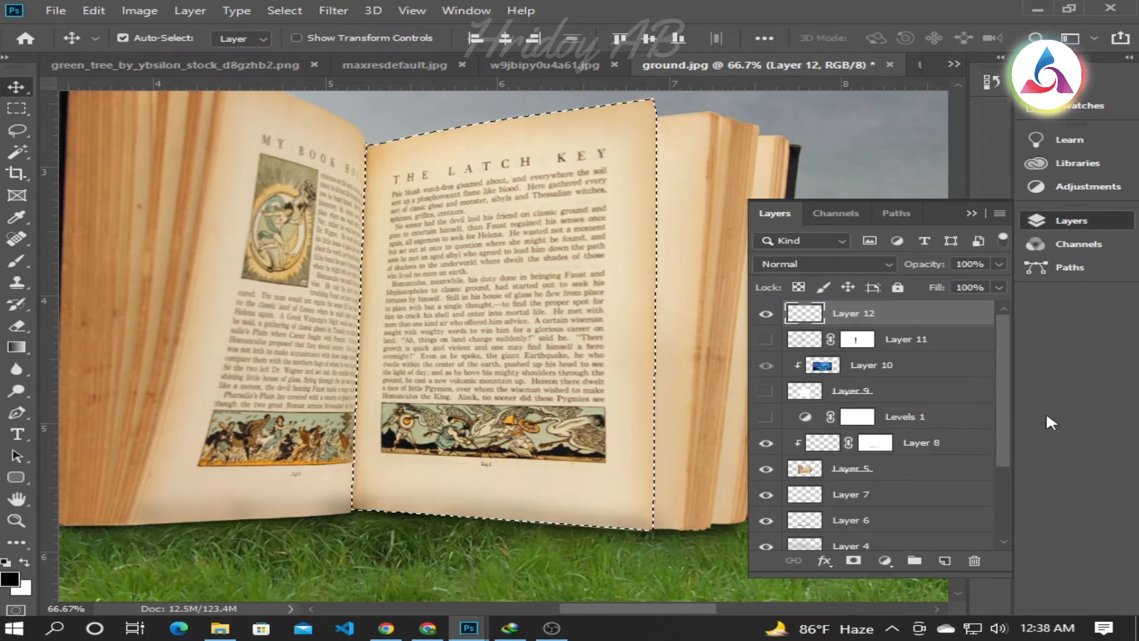
pyautogui.click(972, 213)
pyautogui.click(1072, 221)
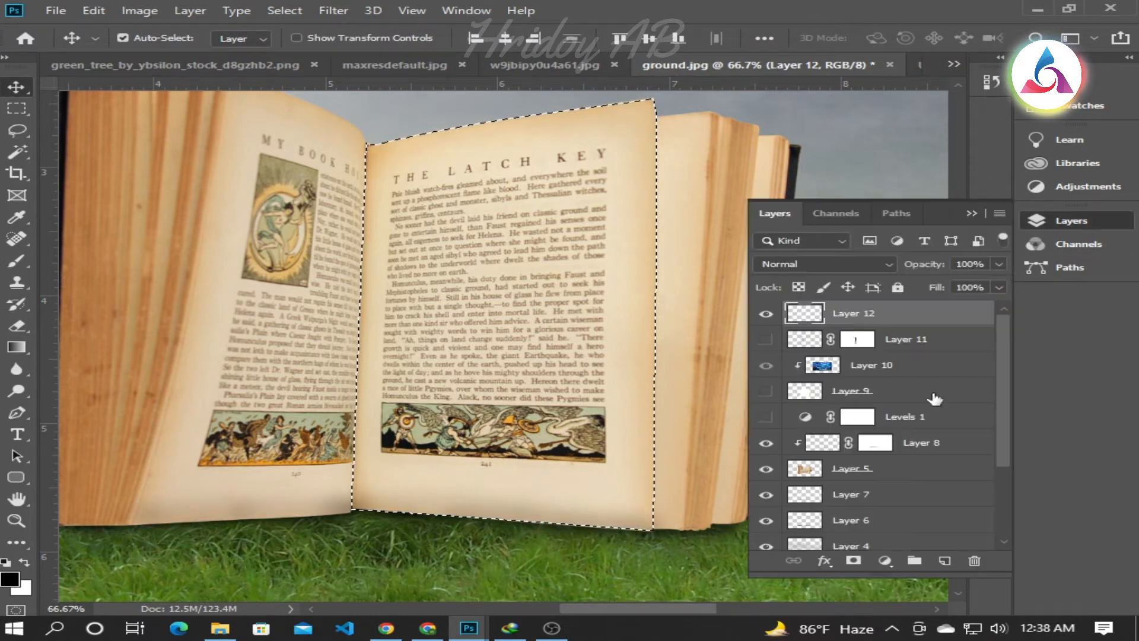
pyautogui.click(766, 365)
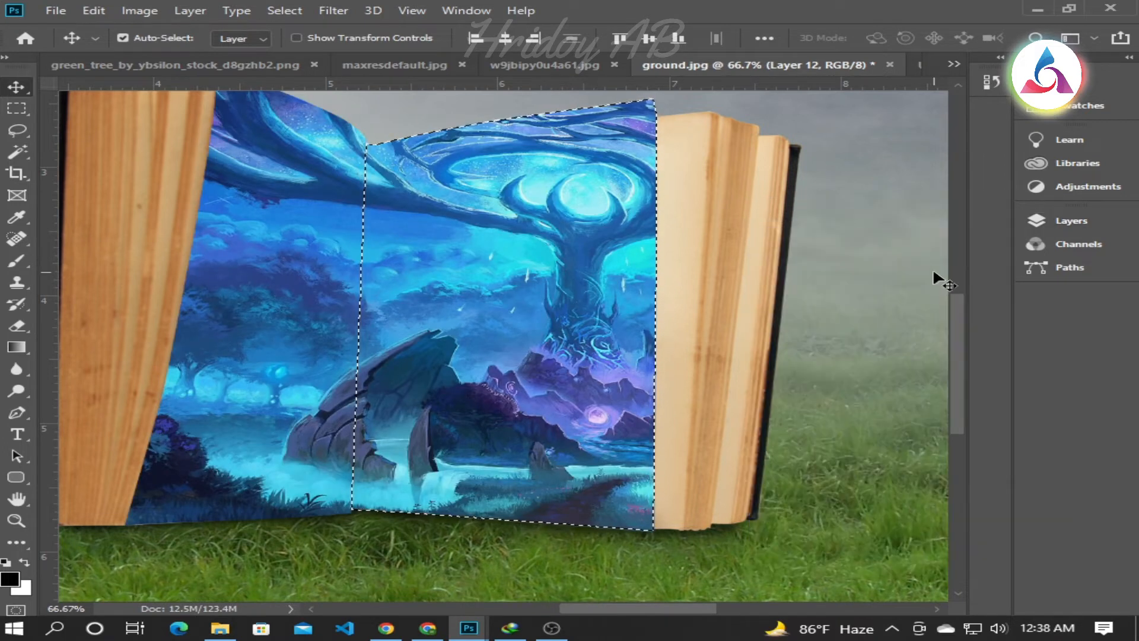
pyautogui.press('b')
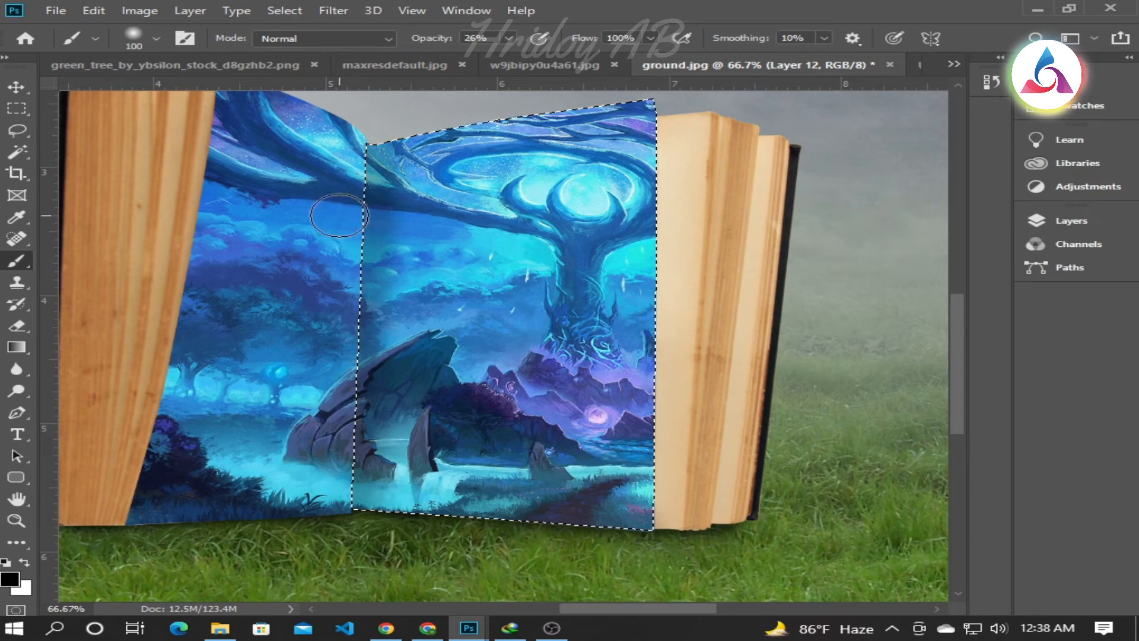
pyautogui.moveTo(338, 215); pyautogui.dragTo(390, 534)
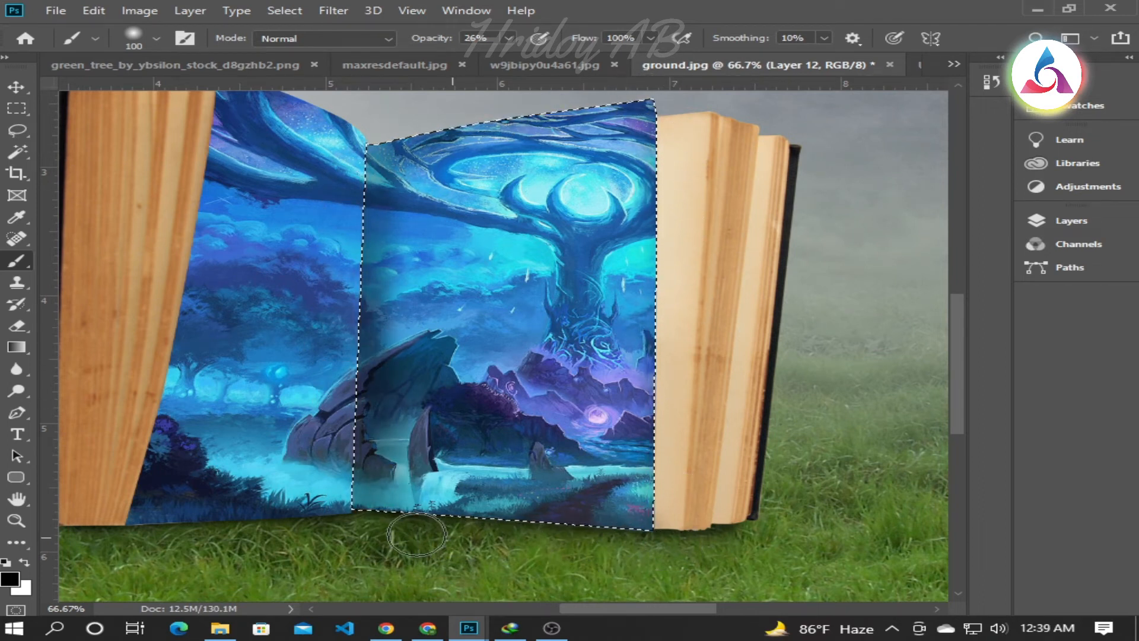
# Step: Save the document as a Photoshop file named g1 on Local Disk (D:)
pyautogui.hotkey('ctrl', 'shift', 's')
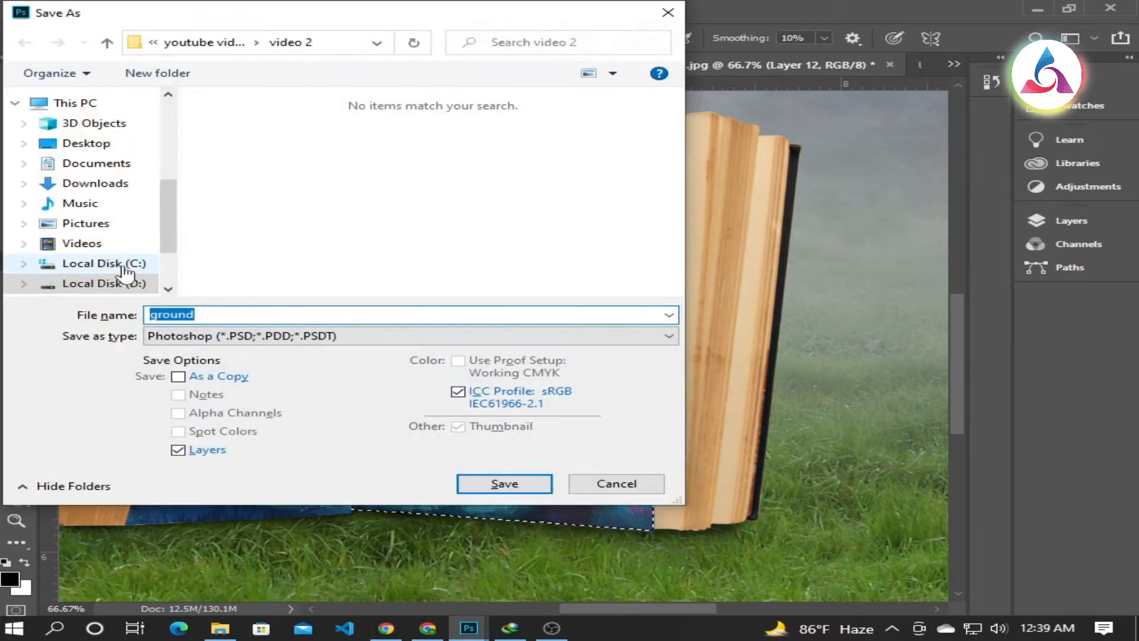
pyautogui.click(128, 283)
pyautogui.click(290, 309)
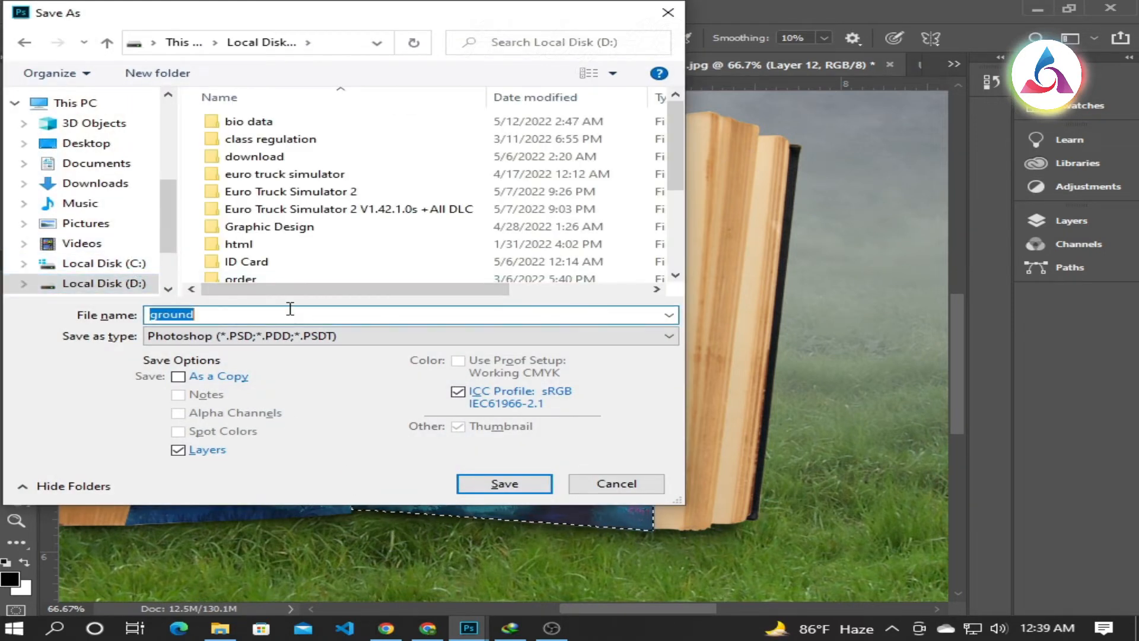
pyautogui.write('g')
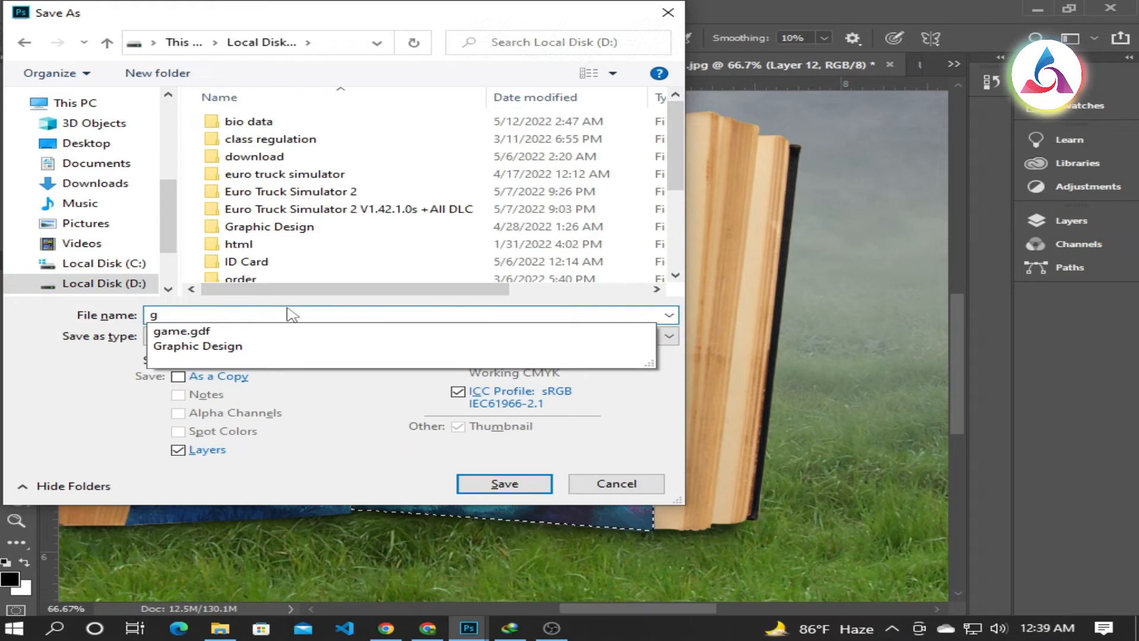
pyautogui.write('1')
pyautogui.press('Return')
pyautogui.press('Return')
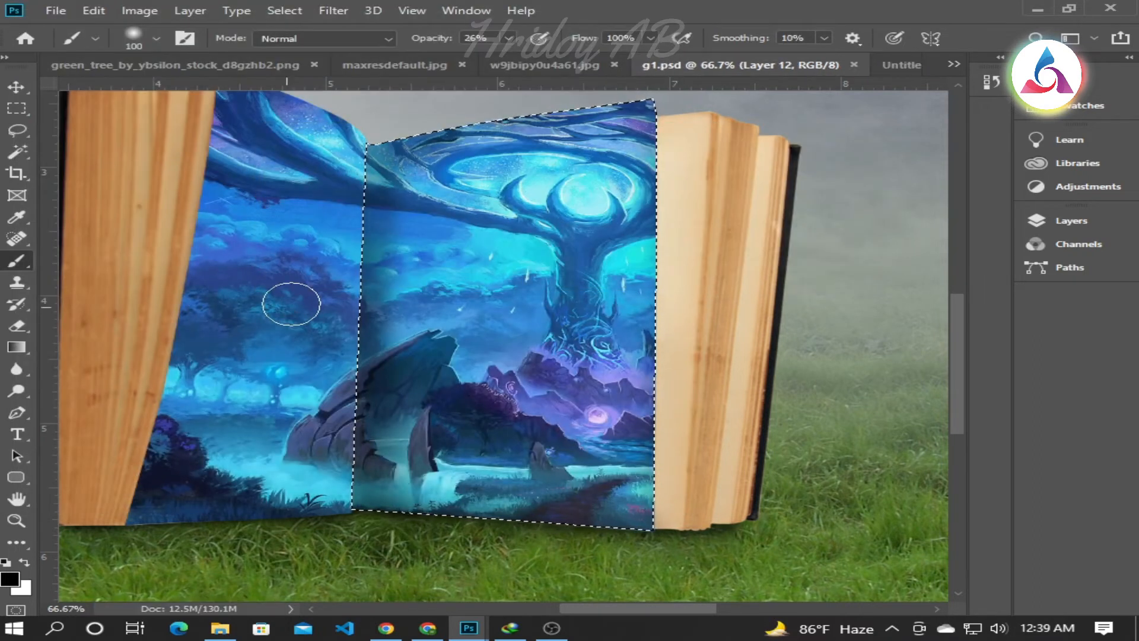
# Step: Brush more black shading along the right page's spine and top edge, and deselect the page
pyautogui.moveTo(350, 310); pyautogui.dragTo(343, 513)
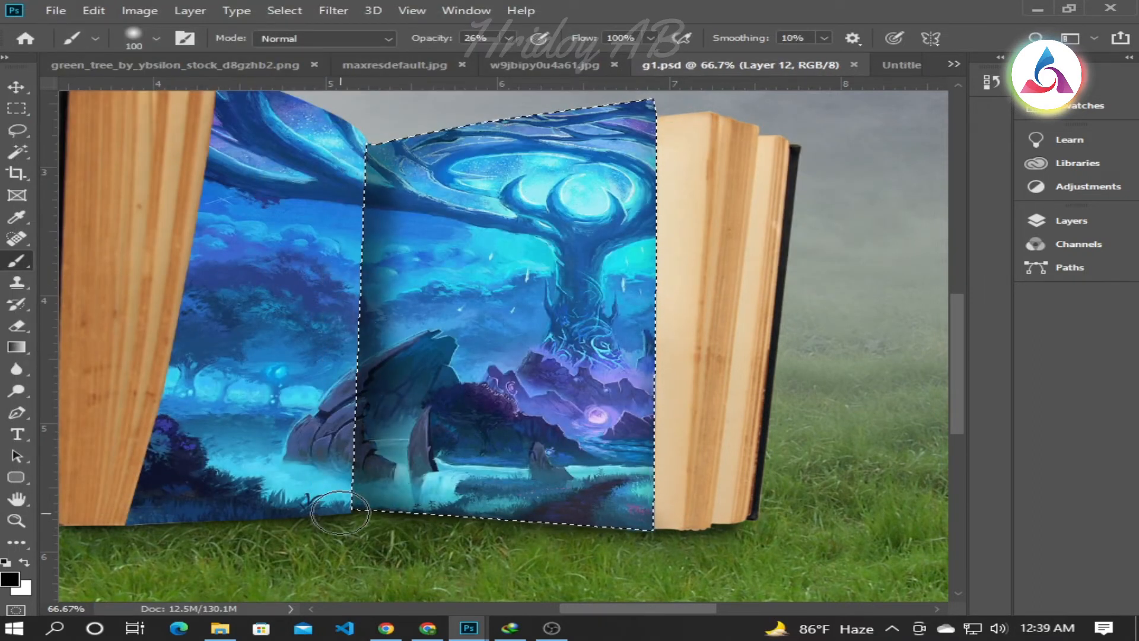
pyautogui.moveTo(356, 339)
pyautogui.mouseDown()
pyautogui.moveTo(358, 528)
pyautogui.moveTo(651, 530)
pyautogui.moveTo(417, 541)
pyautogui.moveTo(664, 484)
pyautogui.moveTo(669, 101)
pyautogui.moveTo(534, 88)
pyautogui.moveTo(442, 110)
pyautogui.moveTo(708, 93)
pyautogui.mouseUp()
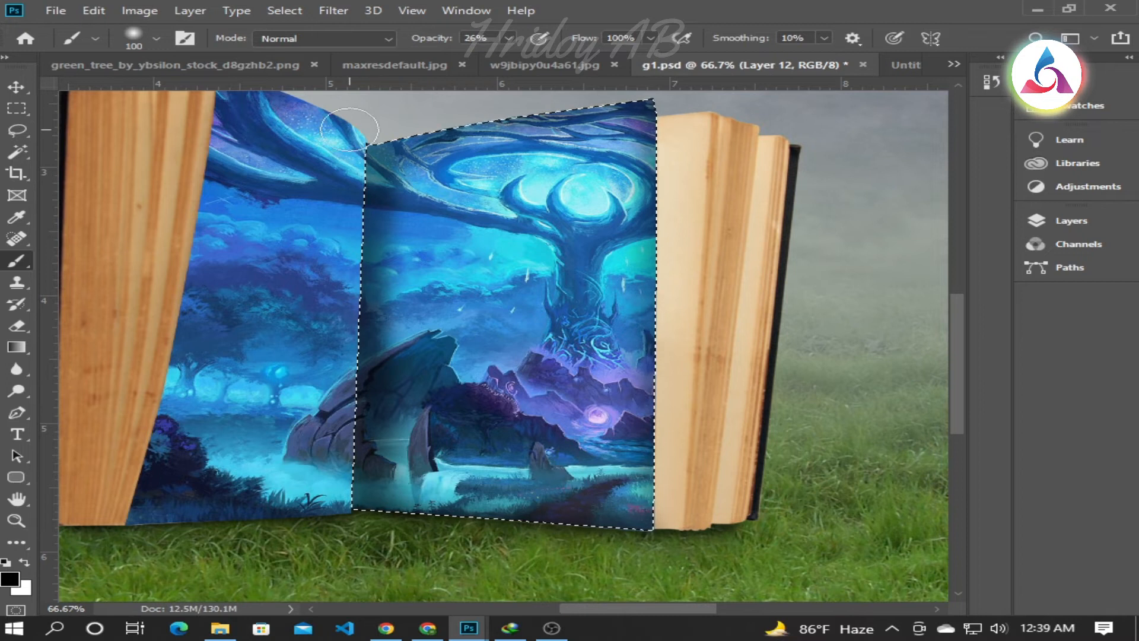
pyautogui.press('v')
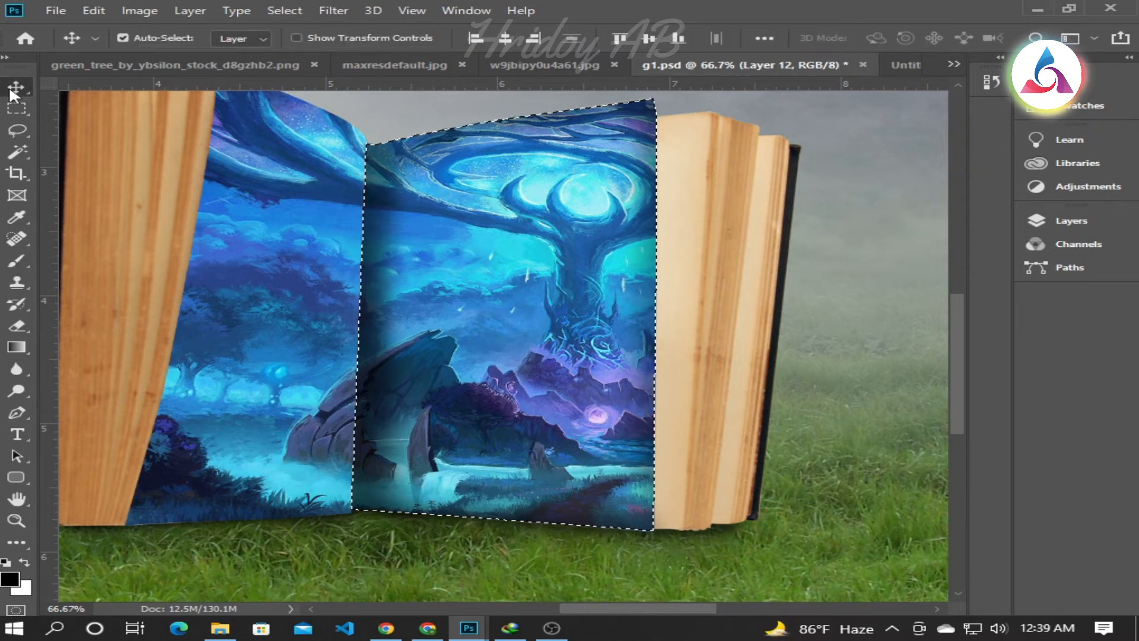
pyautogui.hotkey('ctrl', 'd')
# Step: Show Layer 11, add a white mask to Layer 12, and brush black on it to soften the shading beside the spine
pyautogui.click(1054, 226)
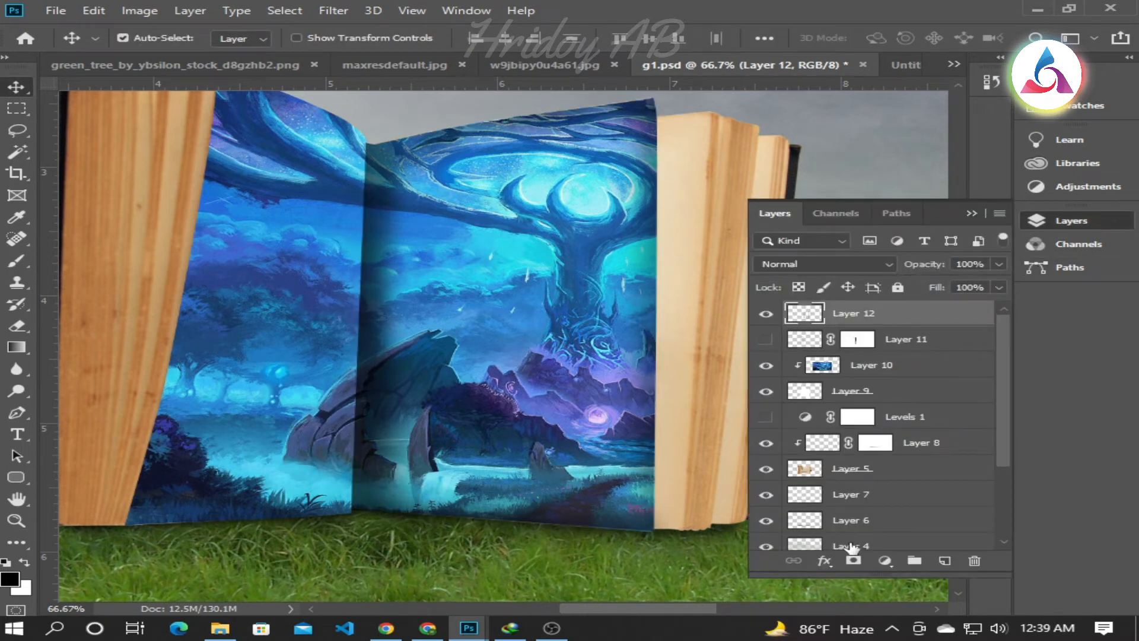
pyautogui.click(764, 340)
pyautogui.click(853, 561)
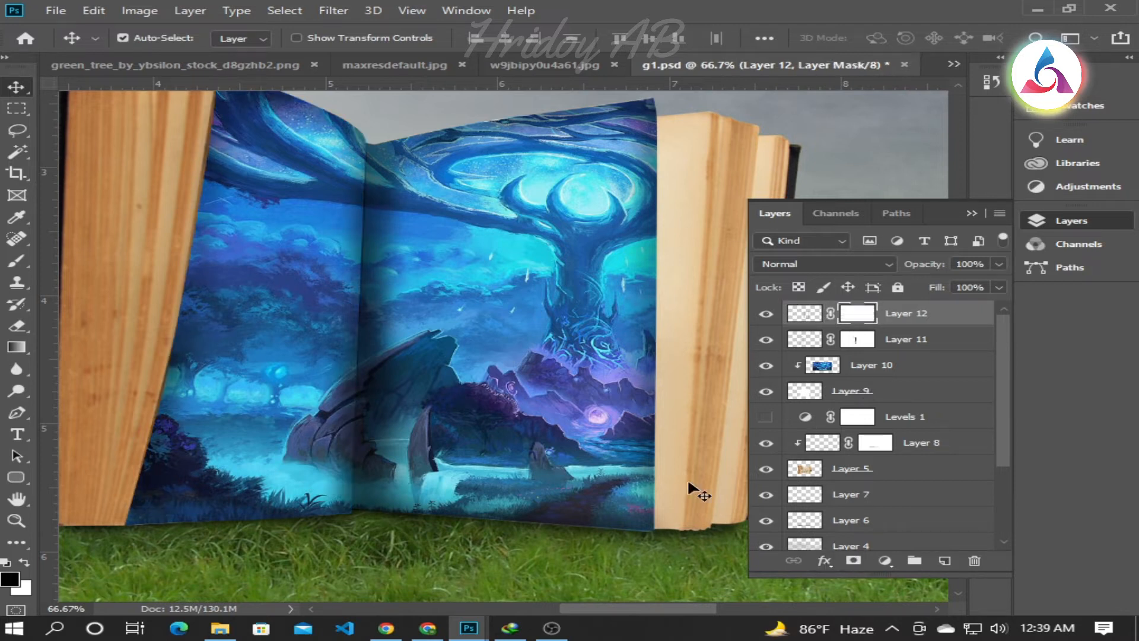
pyautogui.press('b')
pyautogui.moveTo(396, 479)
pyautogui.mouseDown()
pyautogui.moveTo(400, 341)
pyautogui.moveTo(407, 481)
pyautogui.moveTo(403, 466)
pyautogui.mouseUp()
pyautogui.moveTo(410, 235); pyautogui.dragTo(398, 177)
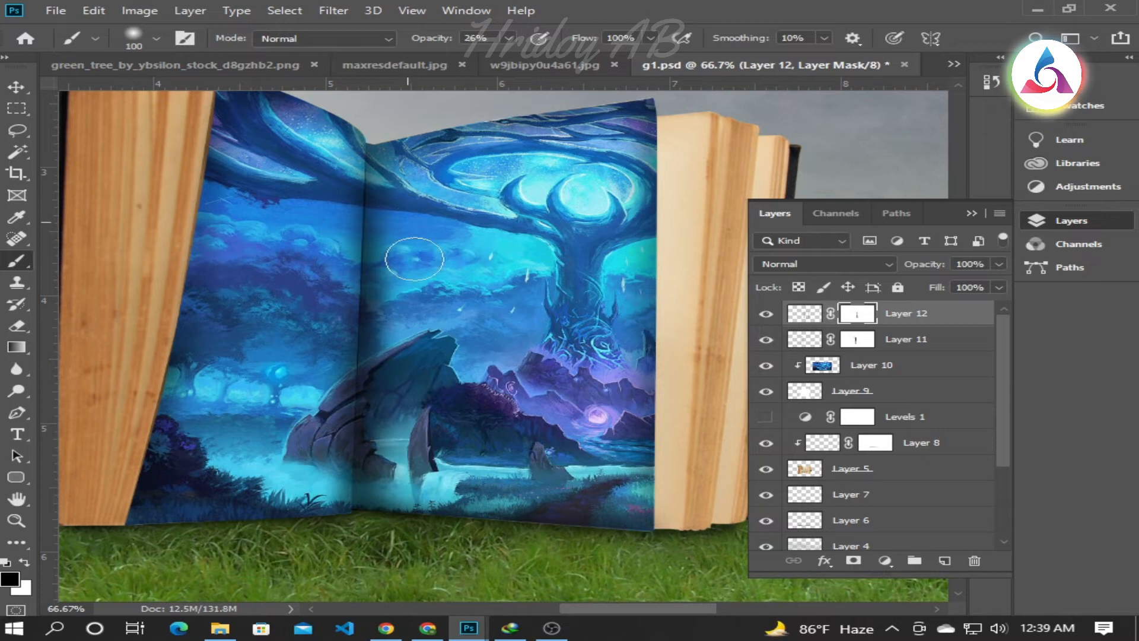
pyautogui.moveTo(404, 474)
pyautogui.mouseDown()
pyautogui.moveTo(399, 220)
pyautogui.moveTo(394, 501)
pyautogui.mouseUp()
pyautogui.keyDown('ctrl'); pyautogui.click(863, 317); pyautogui.keyUp('ctrl')
pyautogui.hotkey('ctrl', 'd')
pyautogui.keyDown('ctrl'); pyautogui.click(809, 320); pyautogui.keyUp('ctrl')
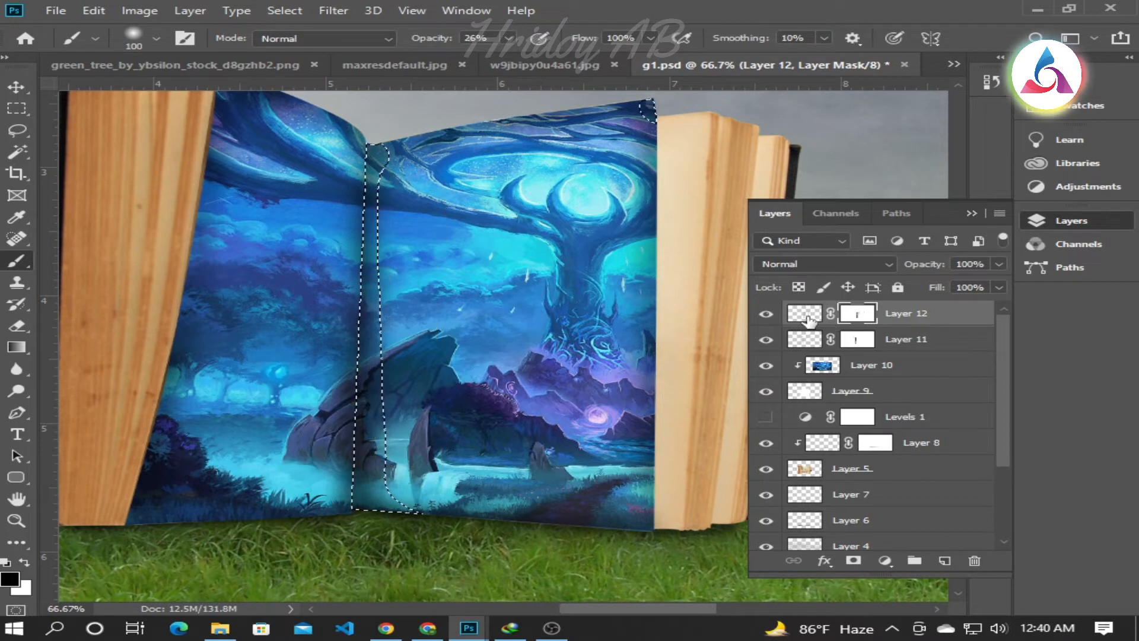
pyautogui.hotkey('ctrl', 'd')
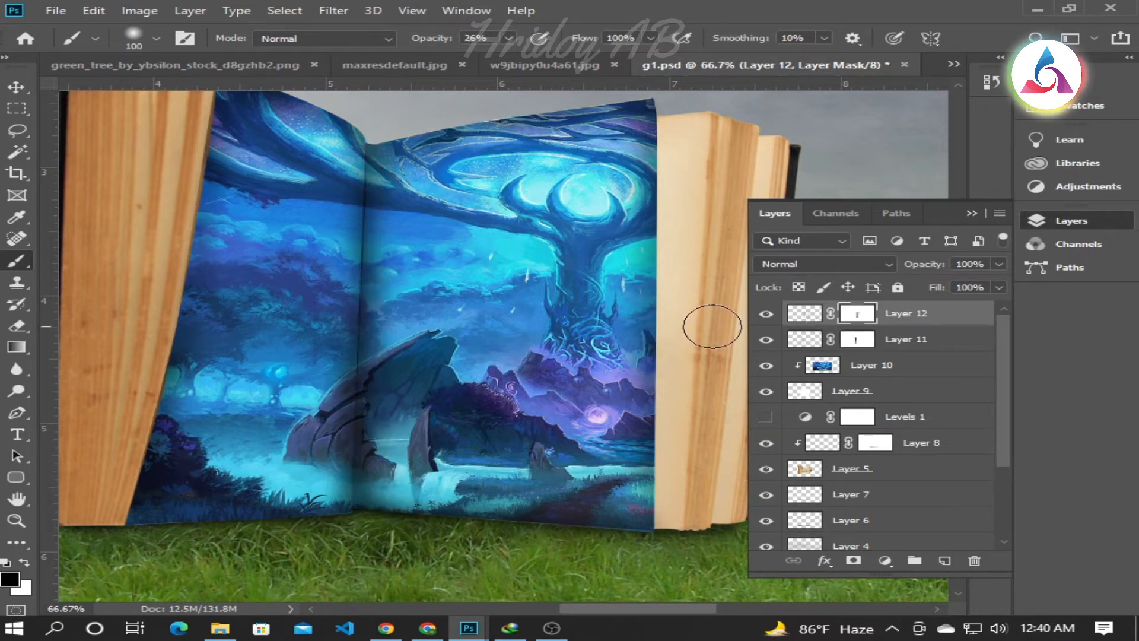
# Step: Paint white on Layer 12's mask at 55% brush opacity to restore some shading along the right page's spine
pyautogui.press('x')
pyautogui.moveTo(404, 162); pyautogui.dragTo(395, 414)
pyautogui.moveTo(398, 209)
pyautogui.mouseDown()
pyautogui.moveTo(387, 269)
pyautogui.moveTo(407, 409)
pyautogui.moveTo(404, 469)
pyautogui.moveTo(390, 490)
pyautogui.mouseUp()
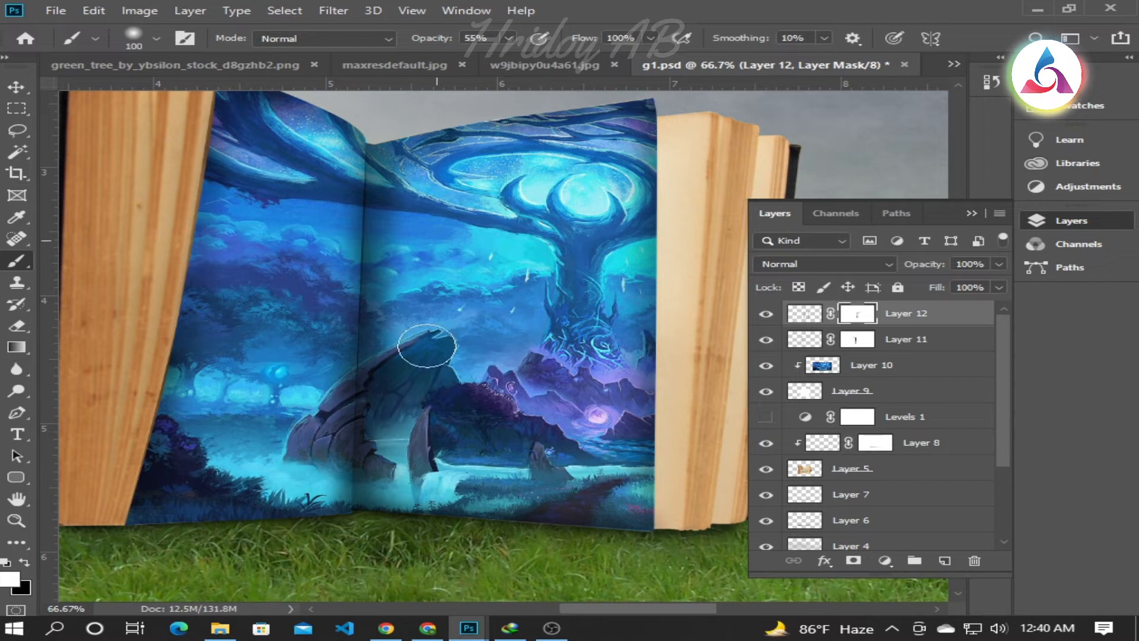
# Step: Try restoring the right page's spine shading on Layer 12's mask with the brush at 100% opacity
pyautogui.rightClick(438, 292)
pyautogui.click(872, 324)
pyautogui.press('0')
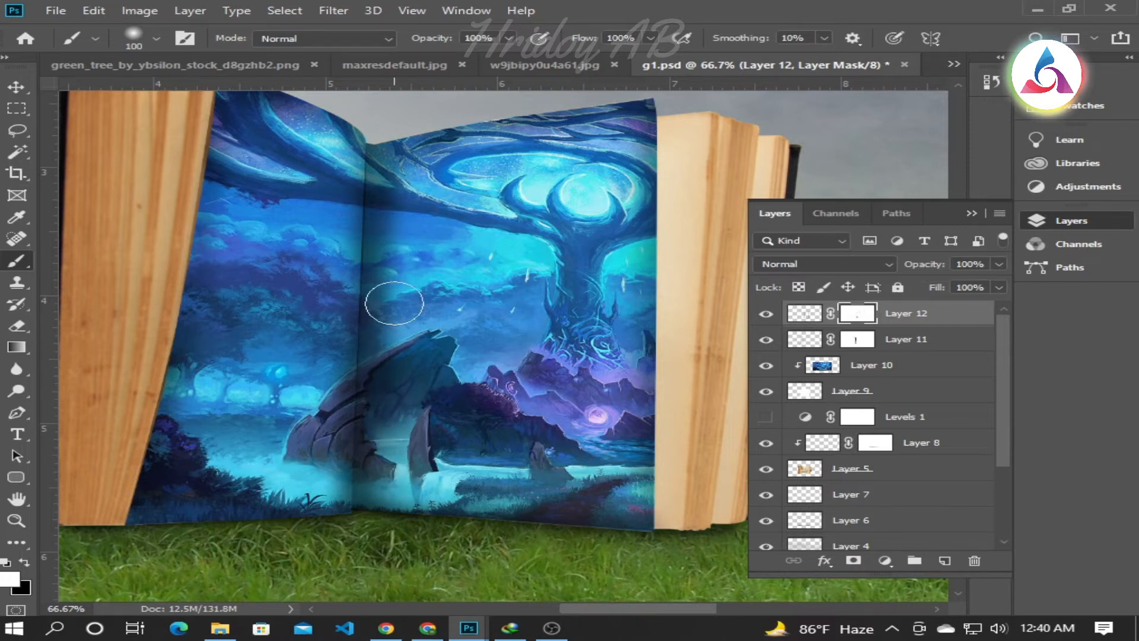
pyautogui.hotkey('ctrl', 'z')
# Step: Lower the brush opacity to 15% and paint white lightly on Layer 12's mask near the spine
pyautogui.click(508, 38)
pyautogui.click(423, 58)
pyautogui.click(389, 363)
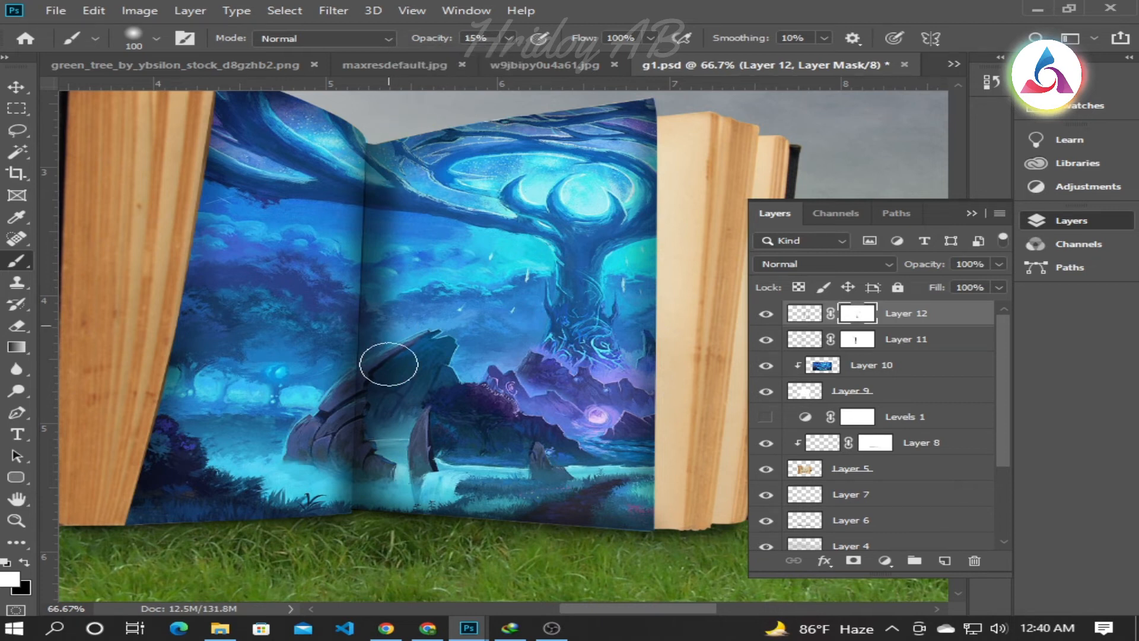
pyautogui.click(922, 326)
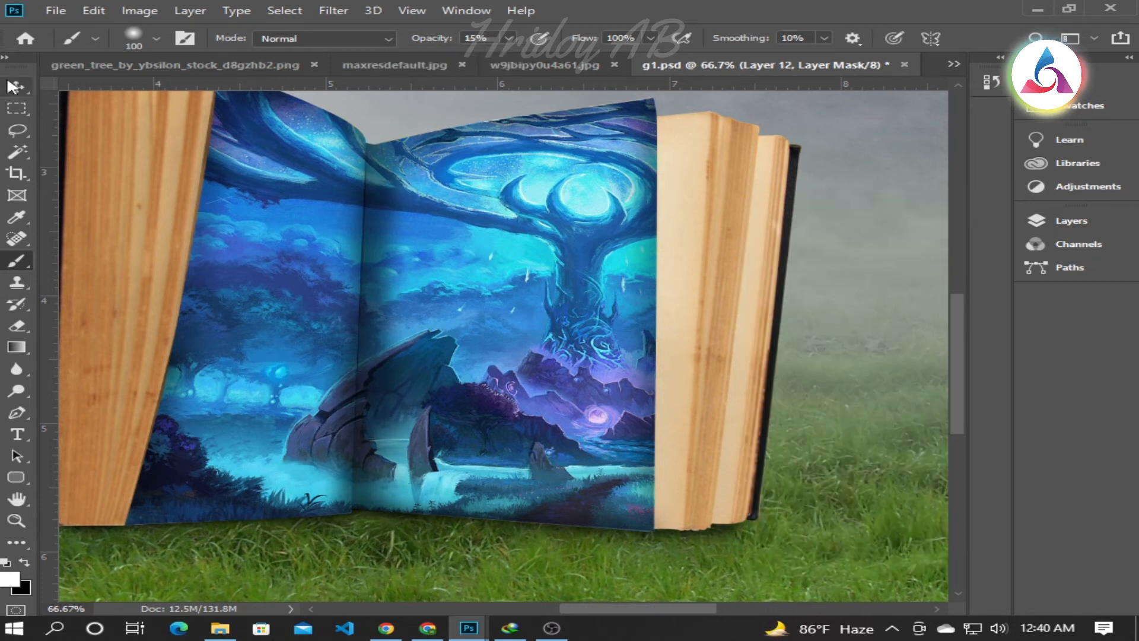
# Step: Show the Levels 1 adjustment layer to darken the scene, and save the file
pyautogui.press('v')
pyautogui.hotkey('ctrl', '-')
pyautogui.hotkey('ctrl', '-')
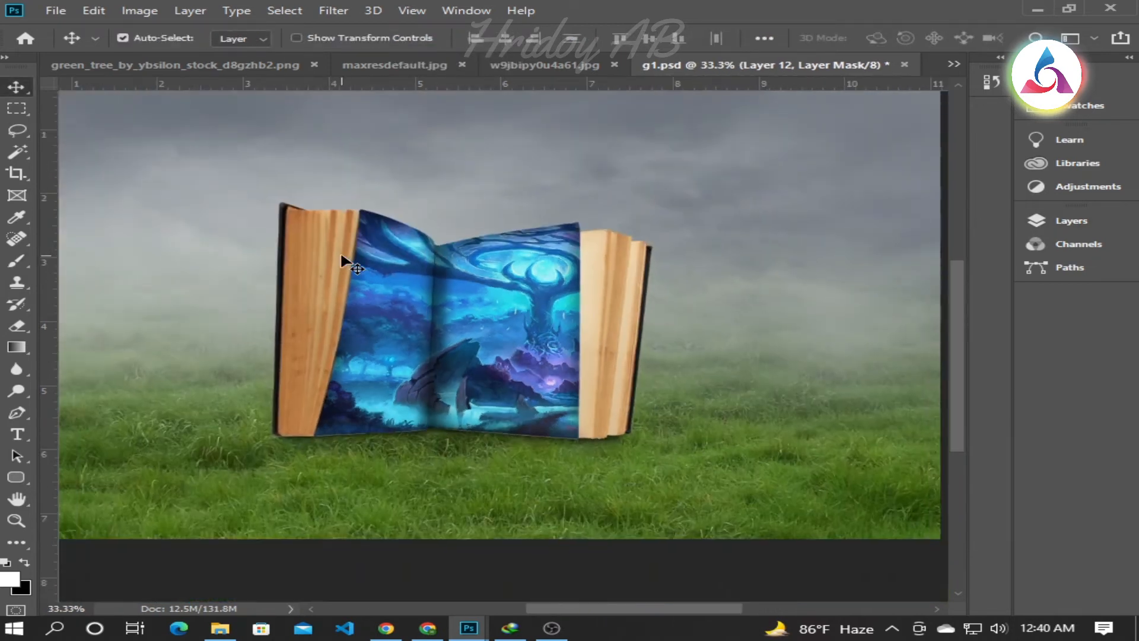
pyautogui.click(1062, 220)
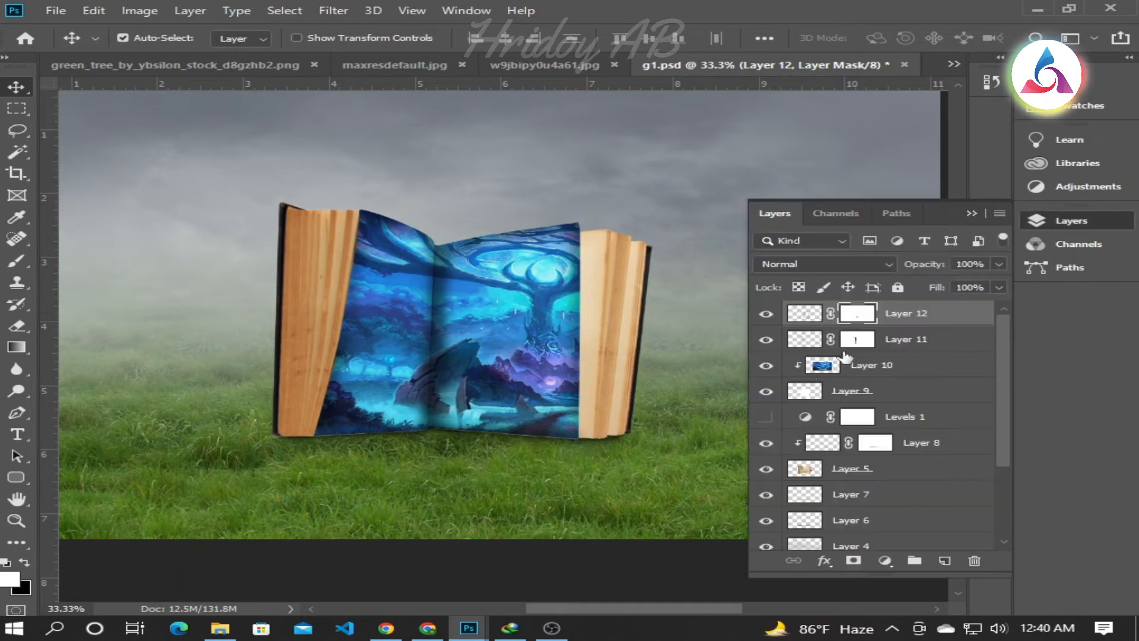
pyautogui.click(766, 417)
pyautogui.click(971, 213)
pyautogui.hotkey('ctrl', 's')
# Step: Select the Levels 1 mask and paint black with a 300 px brush at 15% opacity to brighten the grass directly below the book
pyautogui.click(1062, 220)
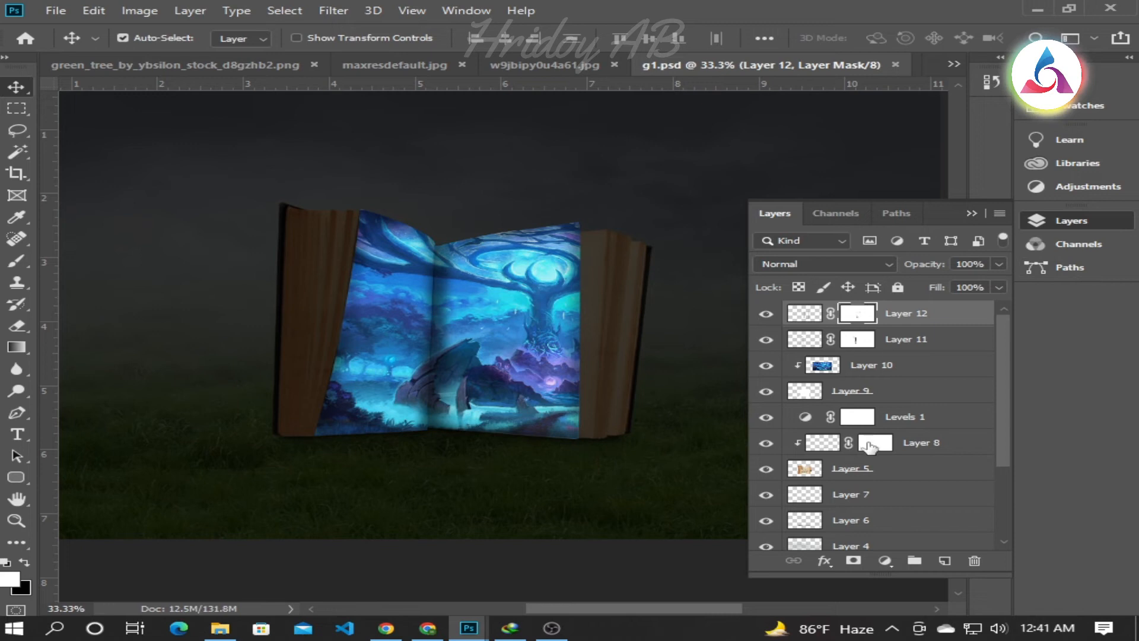
pyautogui.click(857, 417)
pyautogui.click(971, 214)
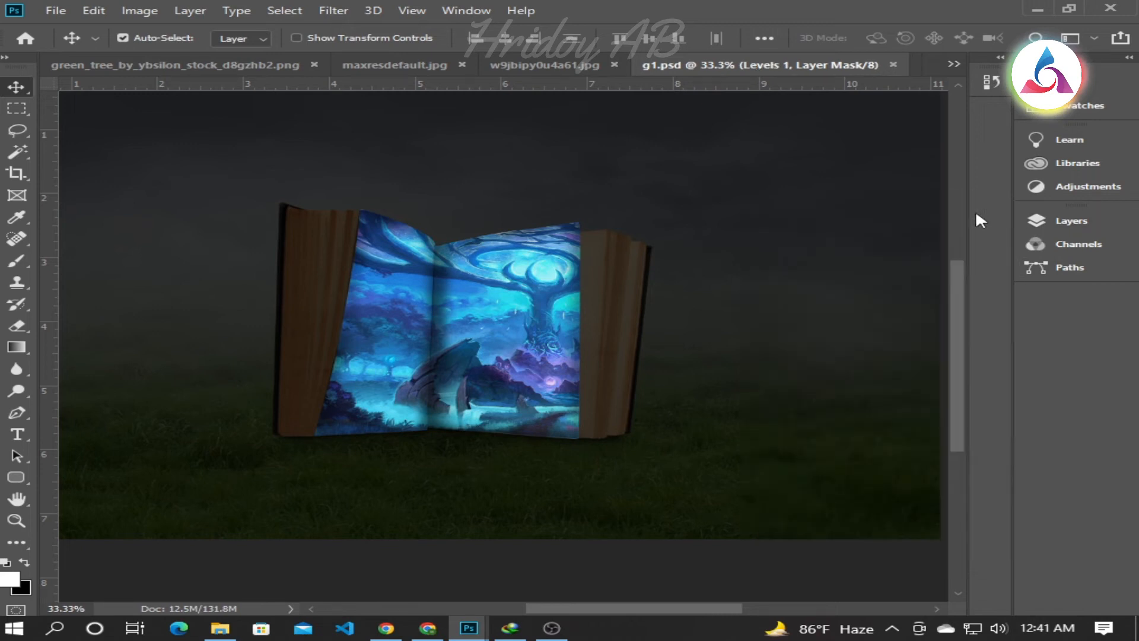
pyautogui.press('b')
pyautogui.press(']')
pyautogui.press(']')
pyautogui.press(']')
pyautogui.press(']')
pyautogui.click(452, 452)
pyautogui.click(458, 455)
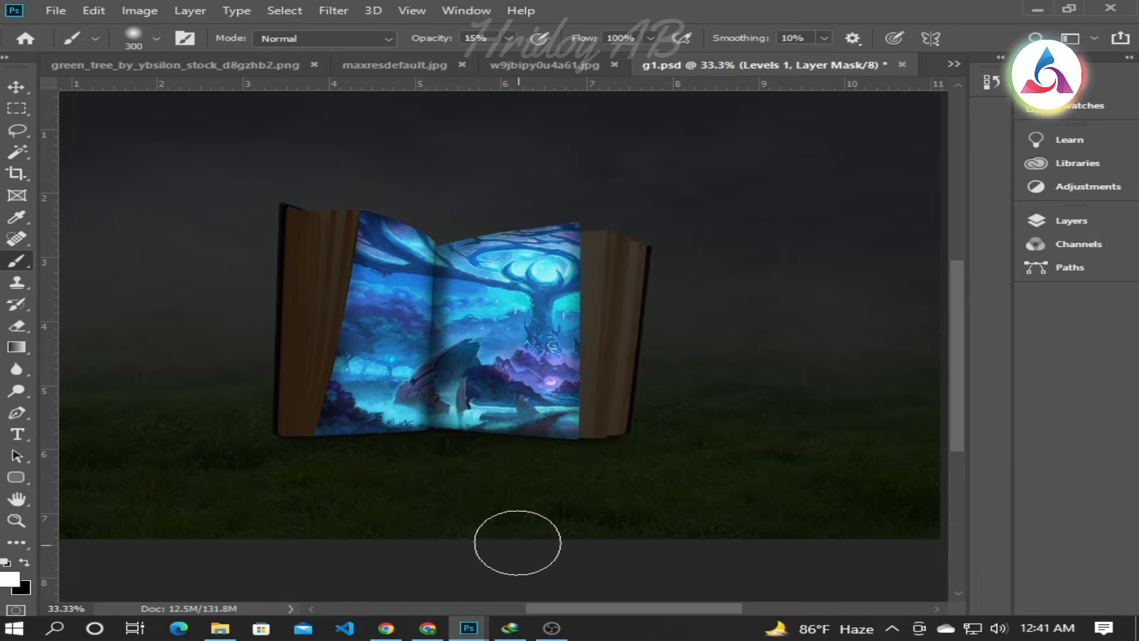
pyautogui.press('x')
pyautogui.moveTo(450, 462); pyautogui.dragTo(566, 573)
pyautogui.moveTo(438, 440)
pyautogui.mouseDown()
pyautogui.moveTo(641, 567)
pyautogui.moveTo(453, 437)
pyautogui.moveTo(424, 516)
pyautogui.moveTo(414, 464)
pyautogui.moveTo(388, 457)
pyautogui.moveTo(380, 550)
pyautogui.moveTo(372, 496)
pyautogui.moveTo(436, 586)
pyautogui.moveTo(480, 592)
pyautogui.moveTo(375, 484)
pyautogui.moveTo(325, 531)
pyautogui.moveTo(276, 524)
pyautogui.moveTo(215, 559)
pyautogui.moveTo(315, 509)
pyautogui.mouseUp()
# Step: Extend the black painting on the Levels 1 mask over the grass toward the lower-right foreground and in front of the book
pyautogui.moveTo(557, 473); pyautogui.dragTo(771, 570)
pyautogui.moveTo(631, 475)
pyautogui.mouseDown()
pyautogui.moveTo(757, 522)
pyautogui.moveTo(817, 577)
pyautogui.mouseUp()
pyautogui.moveTo(795, 534); pyautogui.dragTo(818, 587)
pyautogui.moveTo(699, 475)
pyautogui.mouseDown()
pyautogui.moveTo(800, 589)
pyautogui.moveTo(813, 502)
pyautogui.moveTo(840, 541)
pyautogui.mouseUp()
pyautogui.moveTo(451, 455); pyautogui.dragTo(605, 573)
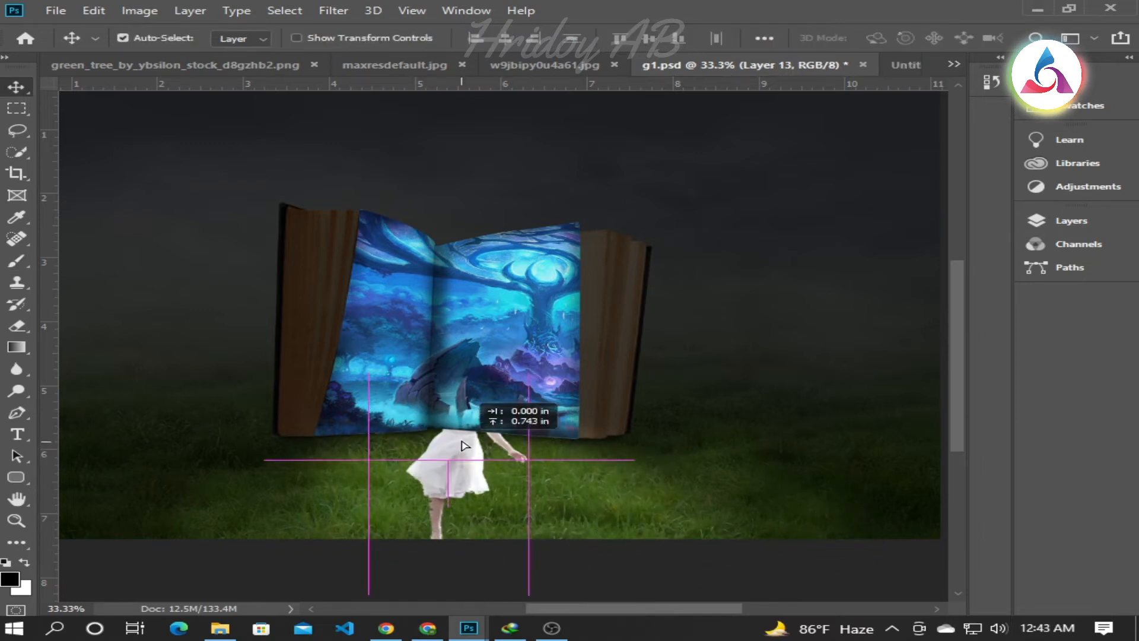
# Step: Move the woman's Layer 13 to the top of the layer stack and position her in front of the book's spine
pyautogui.moveTo(477, 401); pyautogui.dragTo(478, 424)
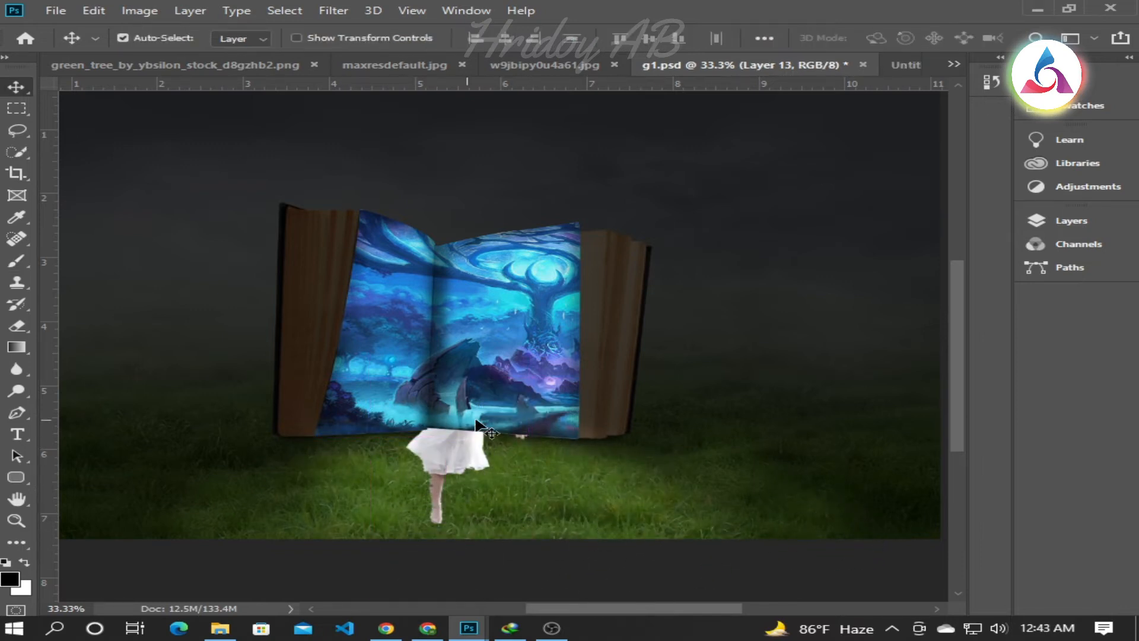
pyautogui.click(1045, 225)
pyautogui.moveTo(907, 422); pyautogui.dragTo(934, 292)
pyautogui.click(971, 213)
pyautogui.moveTo(486, 439); pyautogui.dragTo(492, 436)
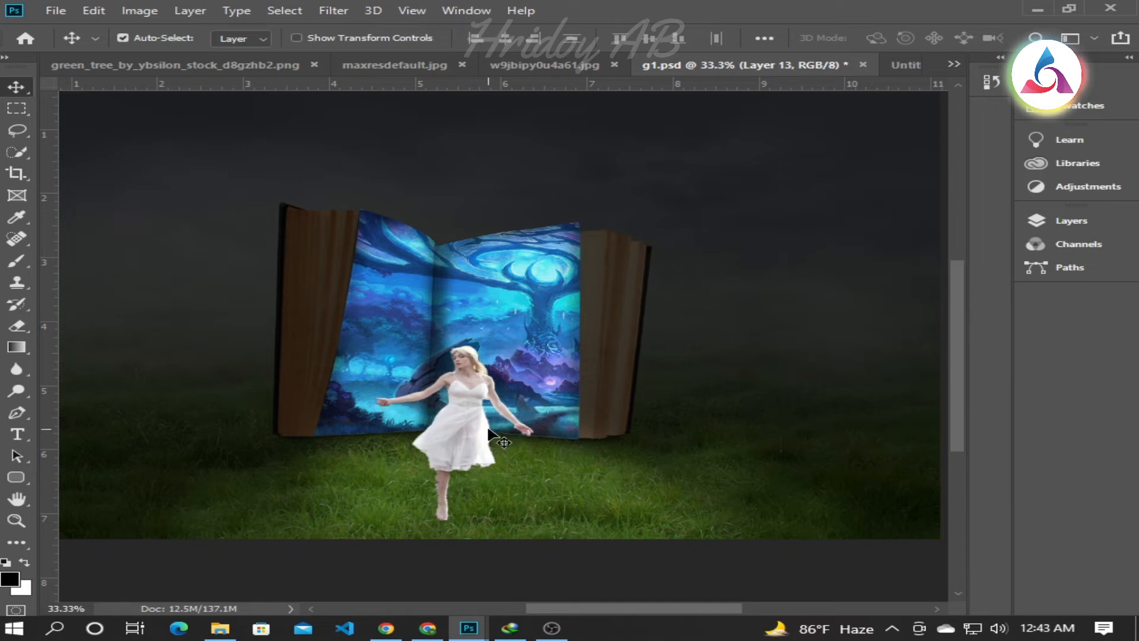
# Step: Scale the woman down to 68.58% and place her on the lit grass just in front of the book
pyautogui.hotkey('ctrl', 't')
pyautogui.moveTo(527, 346); pyautogui.dragTo(490, 389)
pyautogui.moveTo(457, 448); pyautogui.dragTo(472, 454)
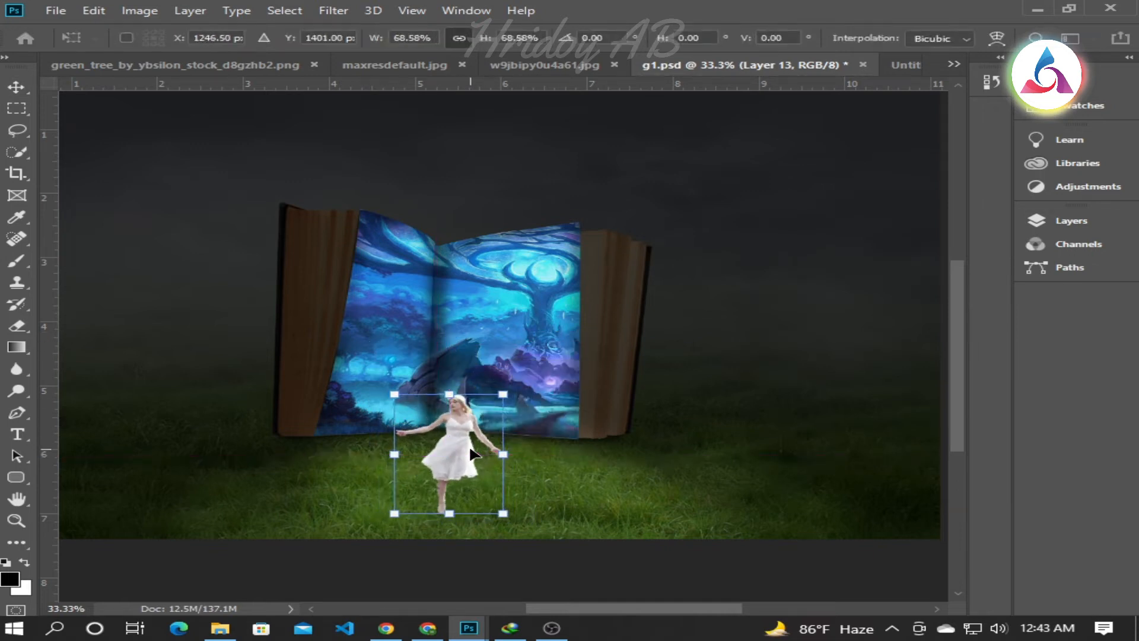
pyautogui.press('Return')
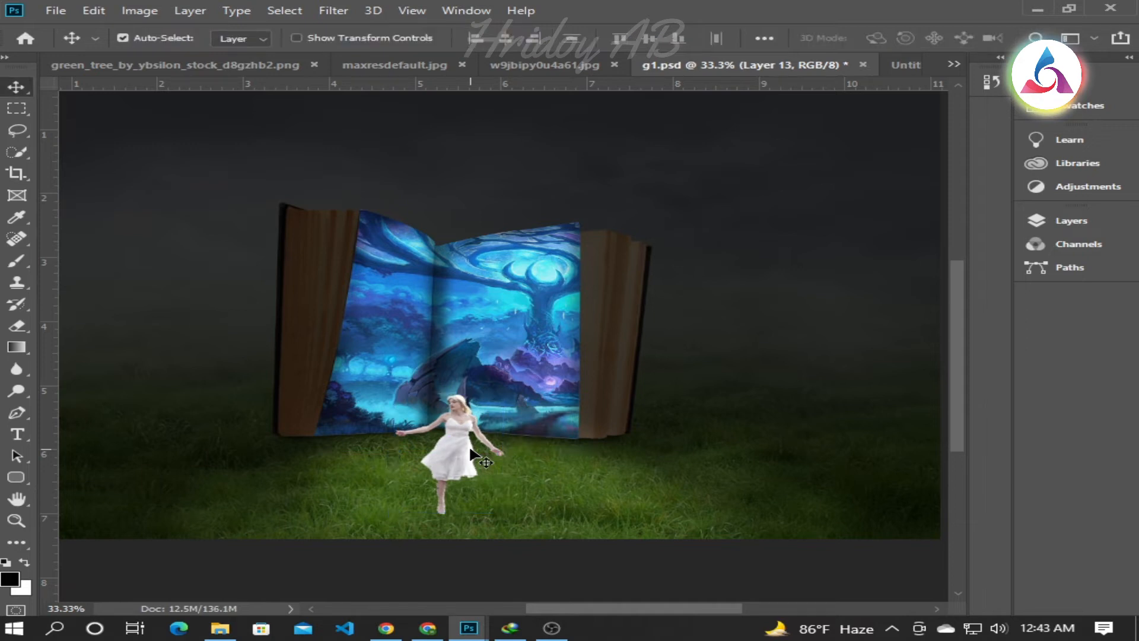
# Step: Duplicate Layer 13 and apply a black (000000) Color Overlay to the original layer beneath the copy
pyautogui.press('F7')
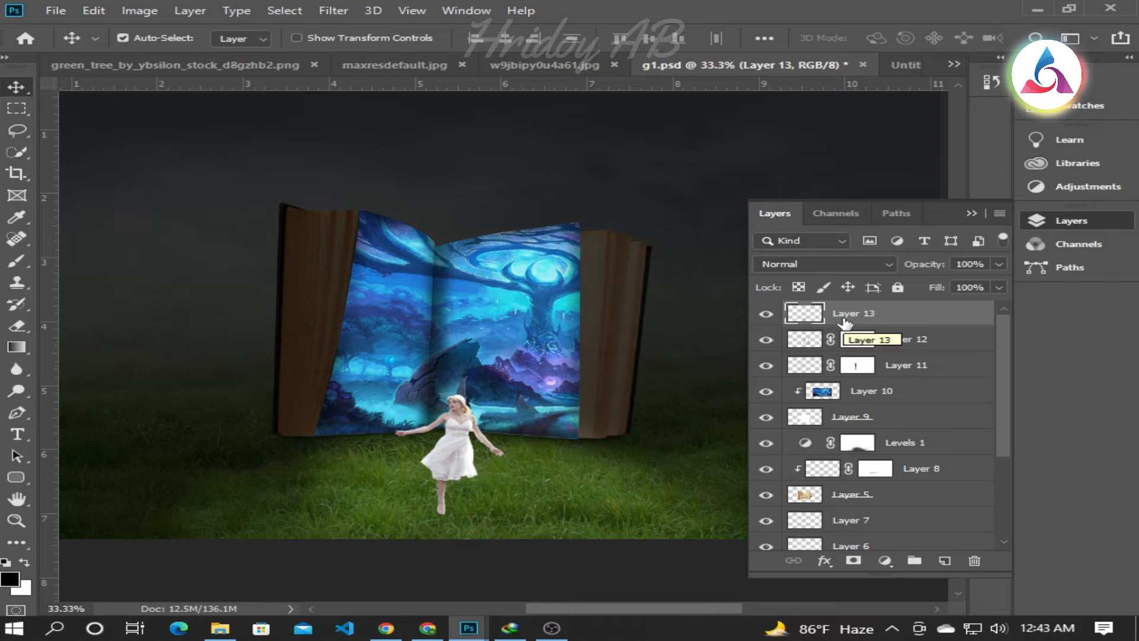
pyautogui.hotkey('ctrl', 'j')
pyautogui.click(852, 338)
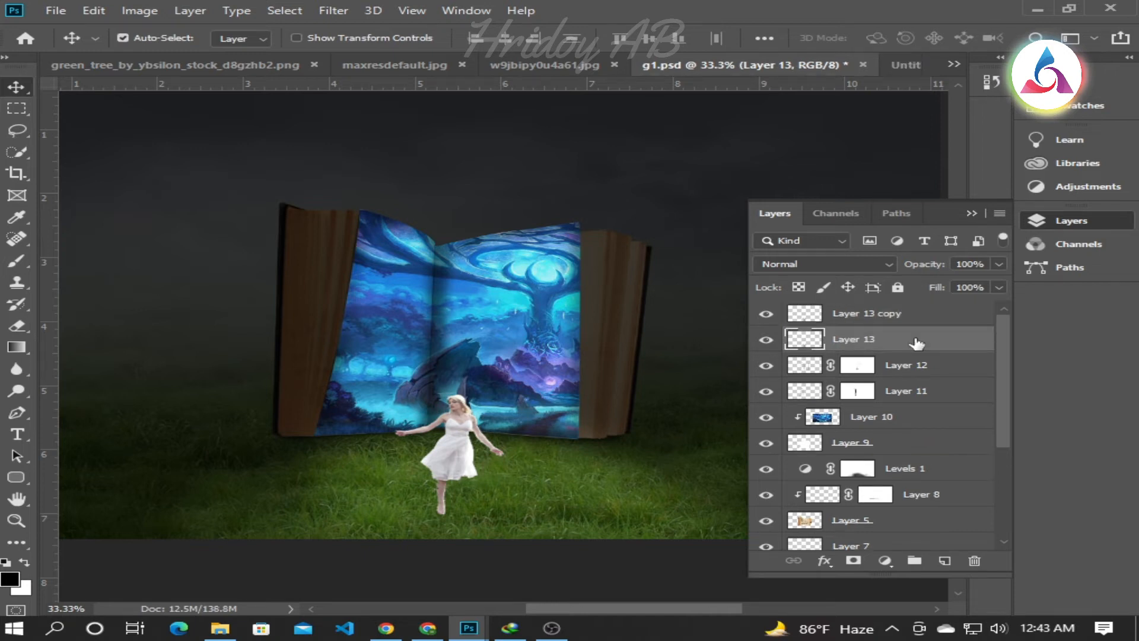
pyautogui.doubleClick(898, 337)
pyautogui.click(185, 437)
pyautogui.click(658, 273)
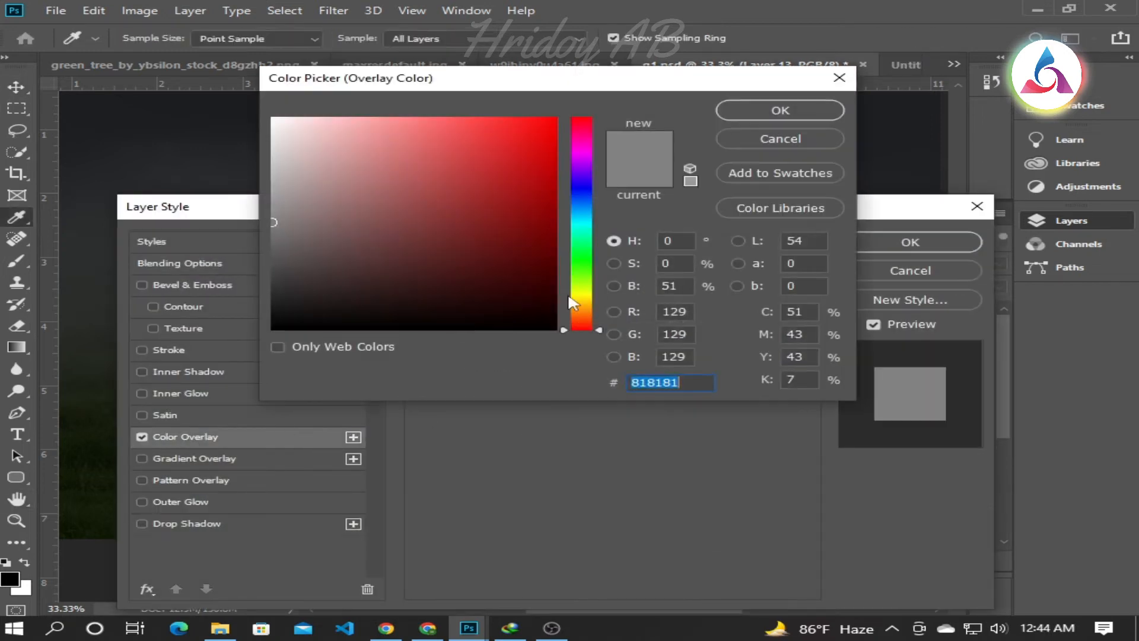
pyautogui.write('000000')
pyautogui.press('Return')
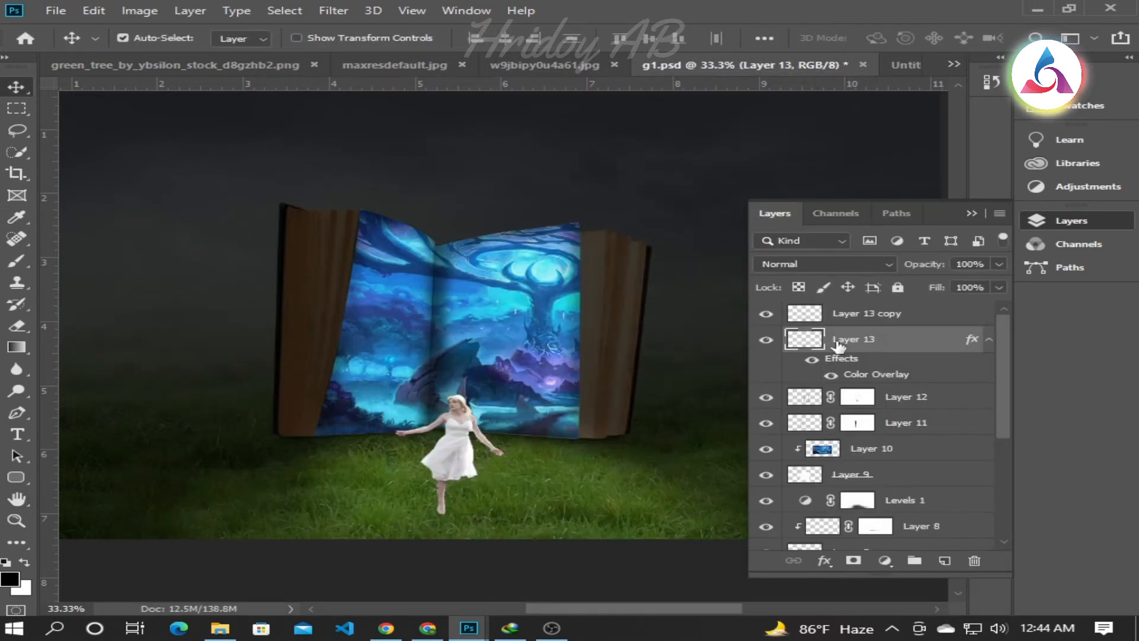
# Step: Distort the black woman's Layer 13 into a flat cast shadow stretching from her feet across the grass to the lower right
pyautogui.hotkey('ctrl', 't')
pyautogui.rightClick(464, 220)
pyautogui.click(501, 293)
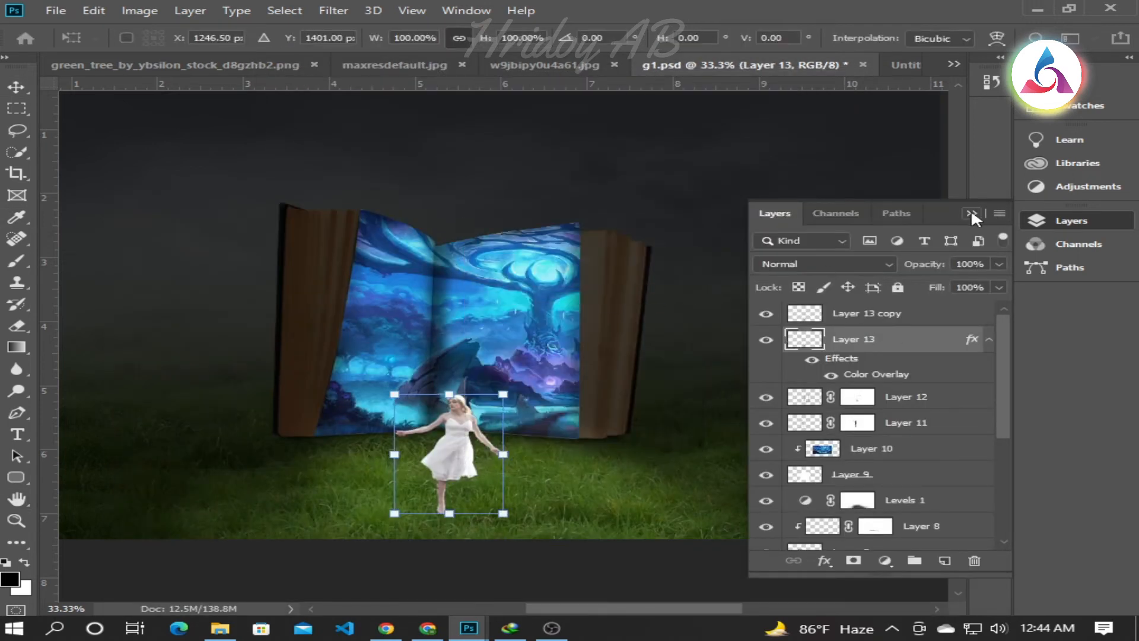
pyautogui.click(971, 213)
pyautogui.moveTo(449, 395); pyautogui.dragTo(535, 482)
pyautogui.press('Return')
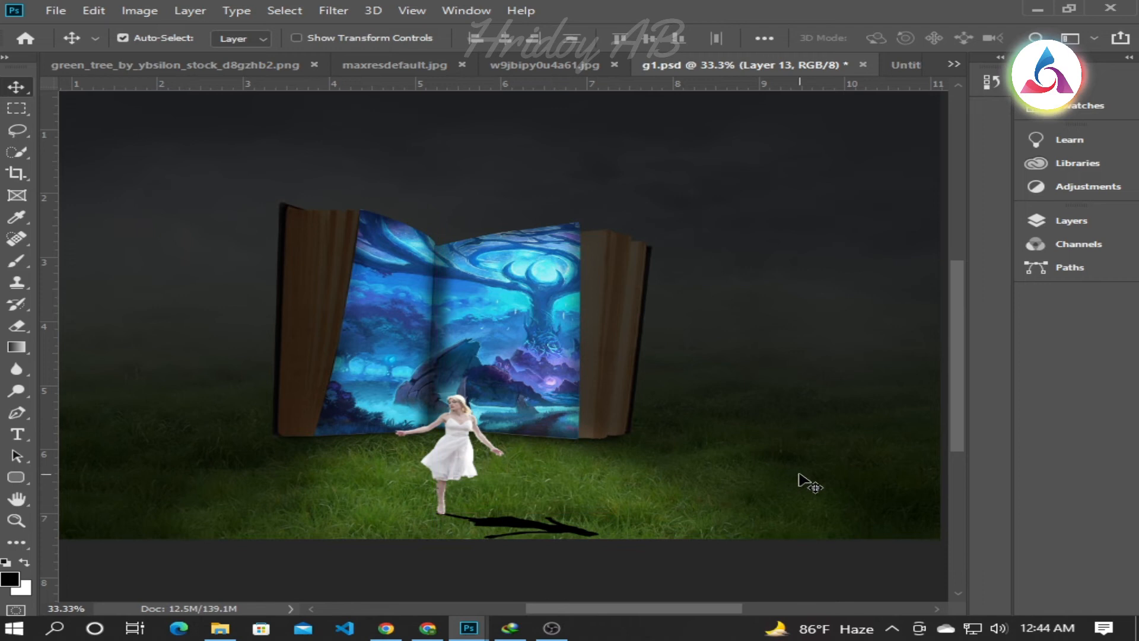
# Step: Set the opacity of the woman's shadow on Layer 13 to 76%
pyautogui.click(1076, 221)
pyautogui.click(999, 264)
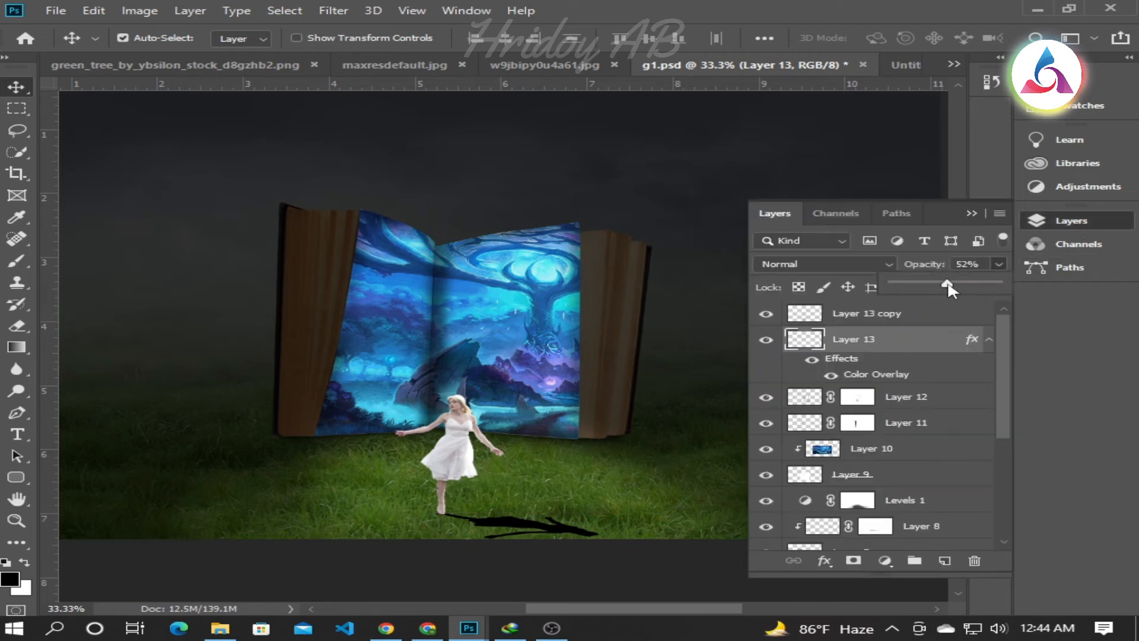
pyautogui.click(948, 283)
pyautogui.moveTo(955, 293); pyautogui.dragTo(971, 277)
pyautogui.click(968, 215)
# Step: Add a black Outer Glow with a slight amount of noise to the woman's shadow on Layer 13
pyautogui.click(1075, 221)
pyautogui.doubleClick(918, 346)
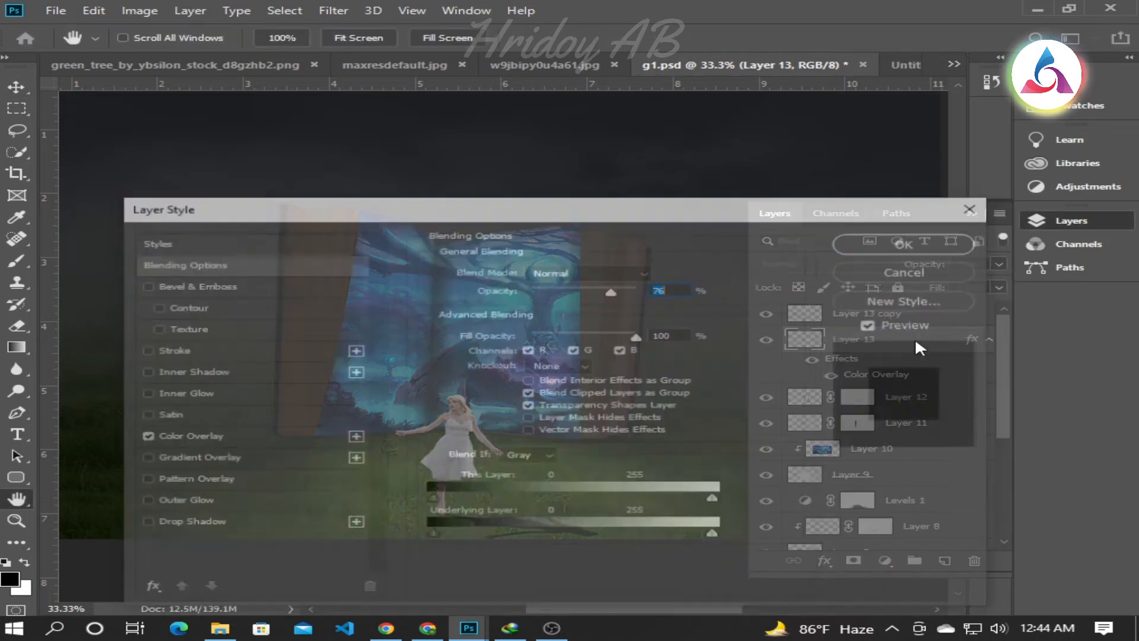
pyautogui.moveTo(354, 221); pyautogui.dragTo(880, 246)
pyautogui.click(599, 499)
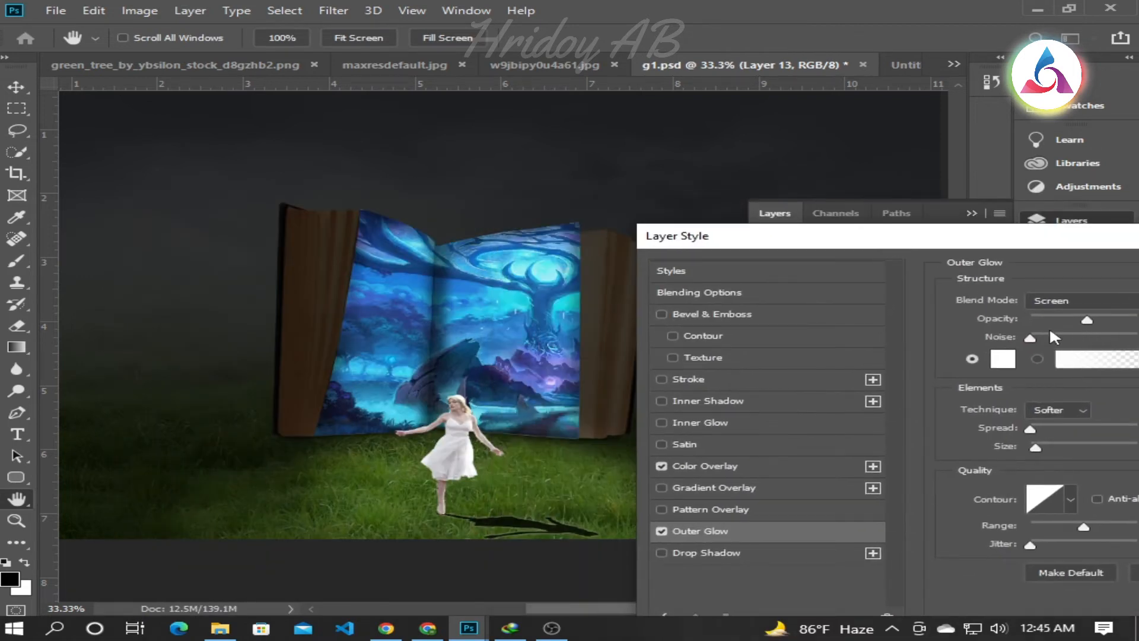
pyautogui.moveTo(1058, 339); pyautogui.dragTo(1052, 339)
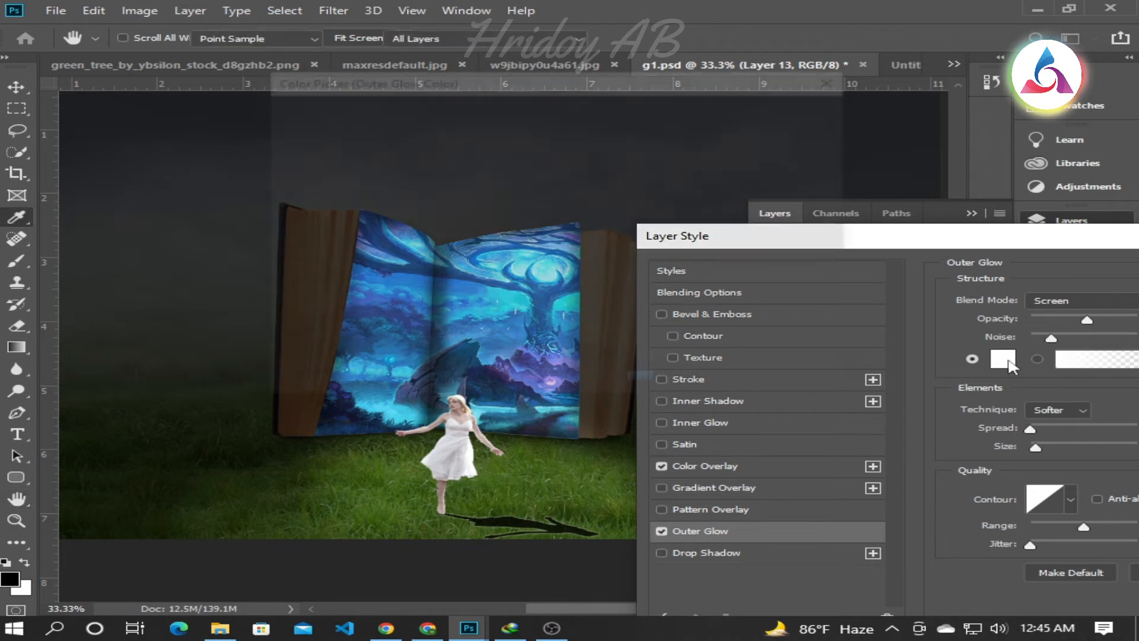
pyautogui.click(1002, 359)
pyautogui.click(559, 328)
pyautogui.click(749, 104)
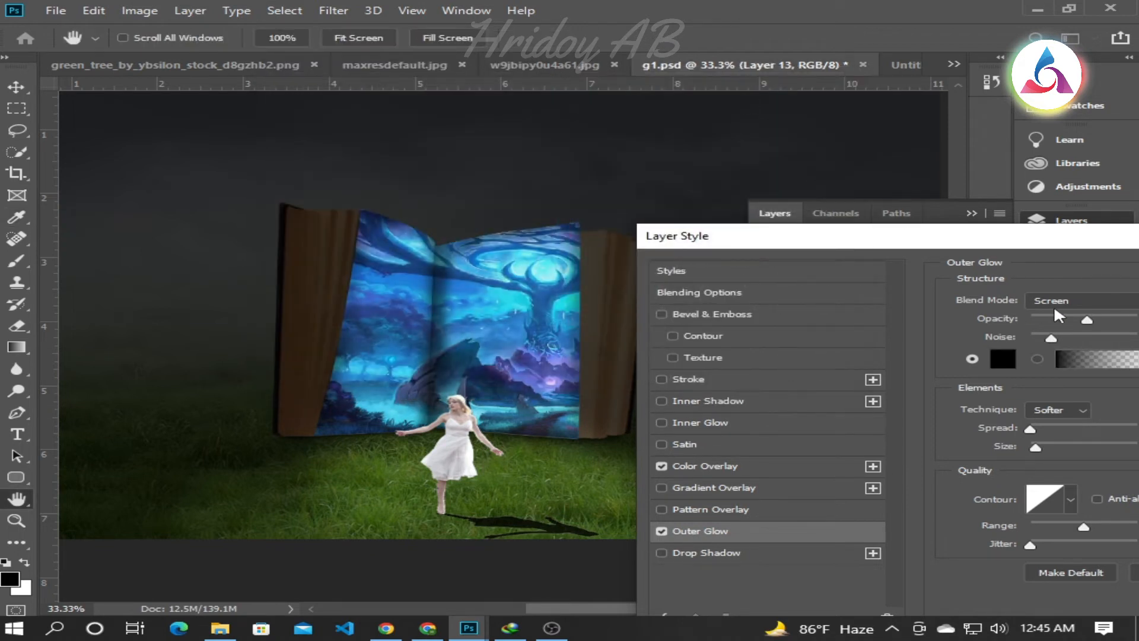
pyautogui.moveTo(1059, 245); pyautogui.dragTo(840, 244)
pyautogui.moveTo(935, 232); pyautogui.dragTo(629, 318)
pyautogui.click(882, 351)
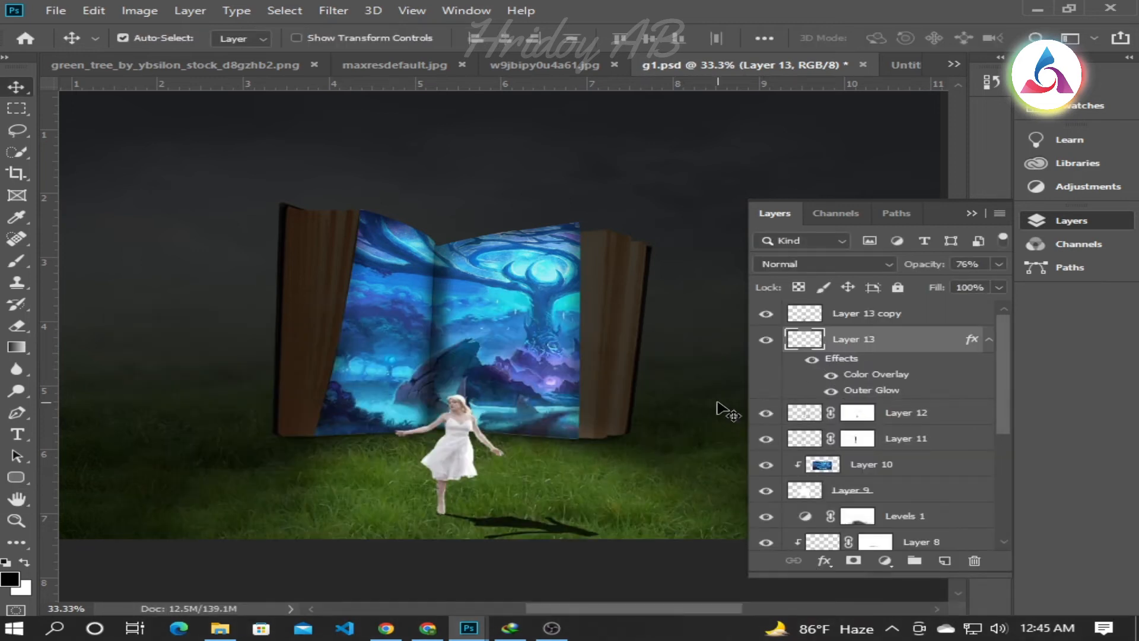
# Step: Outline the large green tree in green_tree_by_ybsilon_stock_d8gzhb2.png with a polygonal selection that excludes the surrounding text and thumbnail
pyautogui.click(972, 213)
pyautogui.click(205, 62)
pyautogui.moveTo(397, 358); pyautogui.dragTo(459, 358)
pyautogui.click(16, 130)
pyautogui.click(86, 147)
pyautogui.click(217, 240)
pyautogui.click(240, 310)
pyautogui.click(279, 357)
pyautogui.click(417, 438)
pyautogui.click(427, 516)
pyautogui.click(466, 534)
pyautogui.click(512, 523)
pyautogui.click(488, 475)
pyautogui.click(683, 415)
pyautogui.click(729, 320)
pyautogui.click(720, 234)
pyautogui.click(605, 177)
pyautogui.click(261, 234)
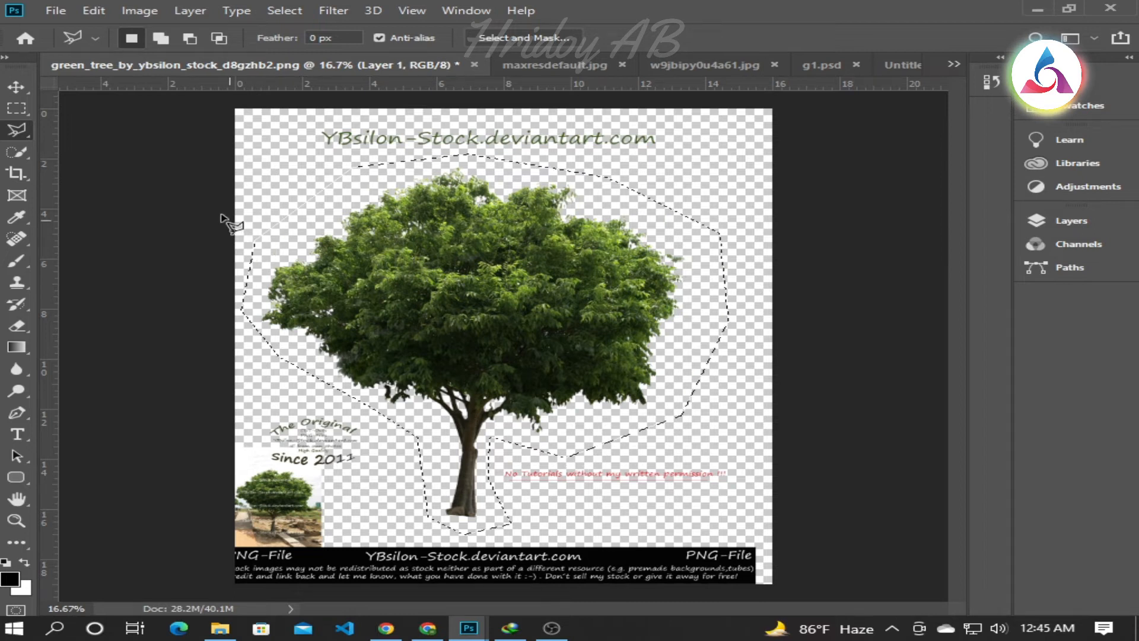
# Step: Bring the selected tree into g1.psd, scale it down and stand it on the grass by the book's lower-right corner
pyautogui.press('v')
pyautogui.moveTo(543, 293)
pyautogui.mouseDown()
pyautogui.moveTo(819, 166)
pyautogui.moveTo(822, 66)
pyautogui.moveTo(736, 409)
pyautogui.moveTo(749, 410)
pyautogui.mouseUp()
pyautogui.hotkey('ctrl', 't')
pyautogui.moveTo(630, 112); pyautogui.dragTo(629, 440)
pyautogui.moveTo(663, 507); pyautogui.dragTo(722, 235)
pyautogui.moveTo(684, 169); pyautogui.dragTo(657, 387)
pyautogui.moveTo(720, 467); pyautogui.dragTo(726, 420)
pyautogui.moveTo(692, 338); pyautogui.dragTo(692, 357)
pyautogui.moveTo(725, 414); pyautogui.dragTo(729, 420)
pyautogui.press('Return')
pyautogui.click(1043, 219)
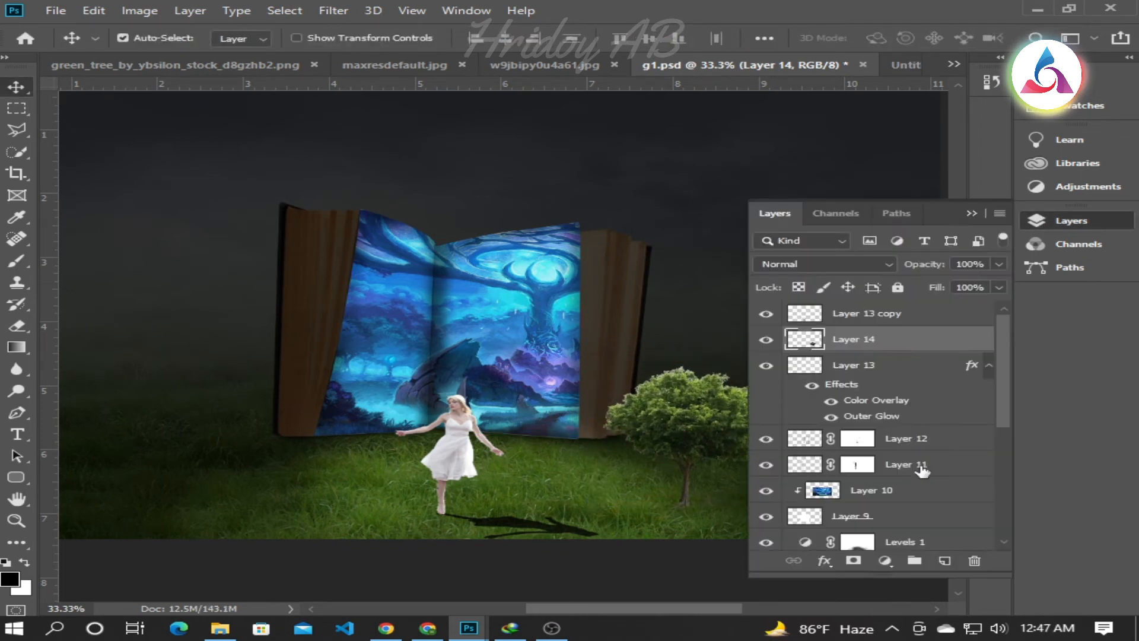
# Step: Clip a Brightness/Contrast adjustment to the tree's Layer 14 with brightness -139 and contrast 1
pyautogui.click(884, 561)
pyautogui.click(943, 319)
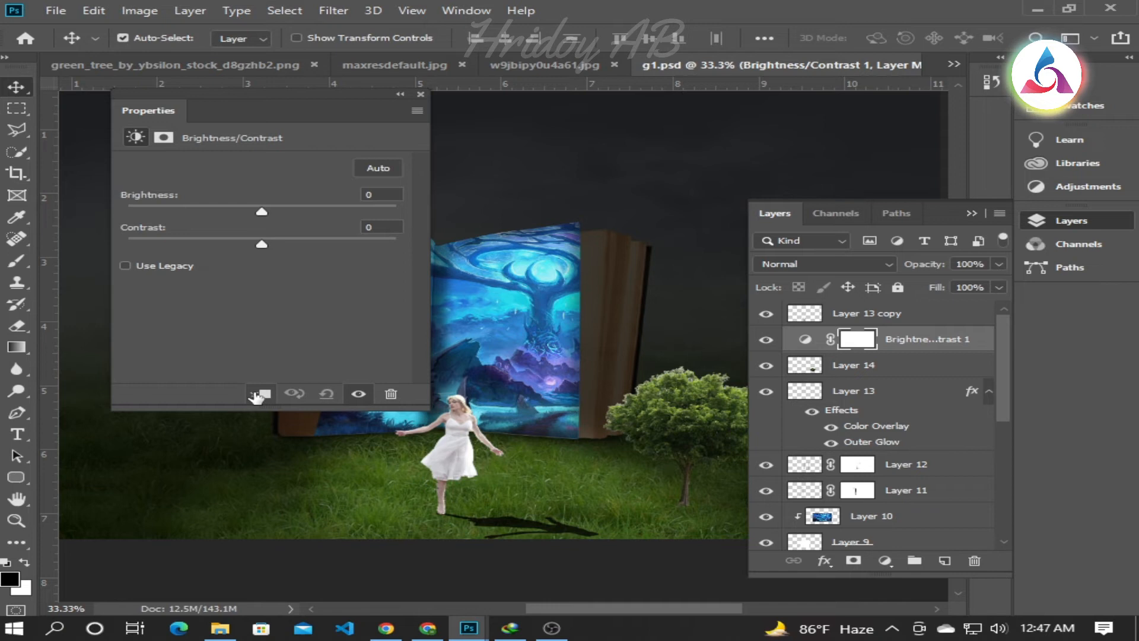
pyautogui.click(259, 394)
pyautogui.moveTo(256, 213); pyautogui.dragTo(172, 212)
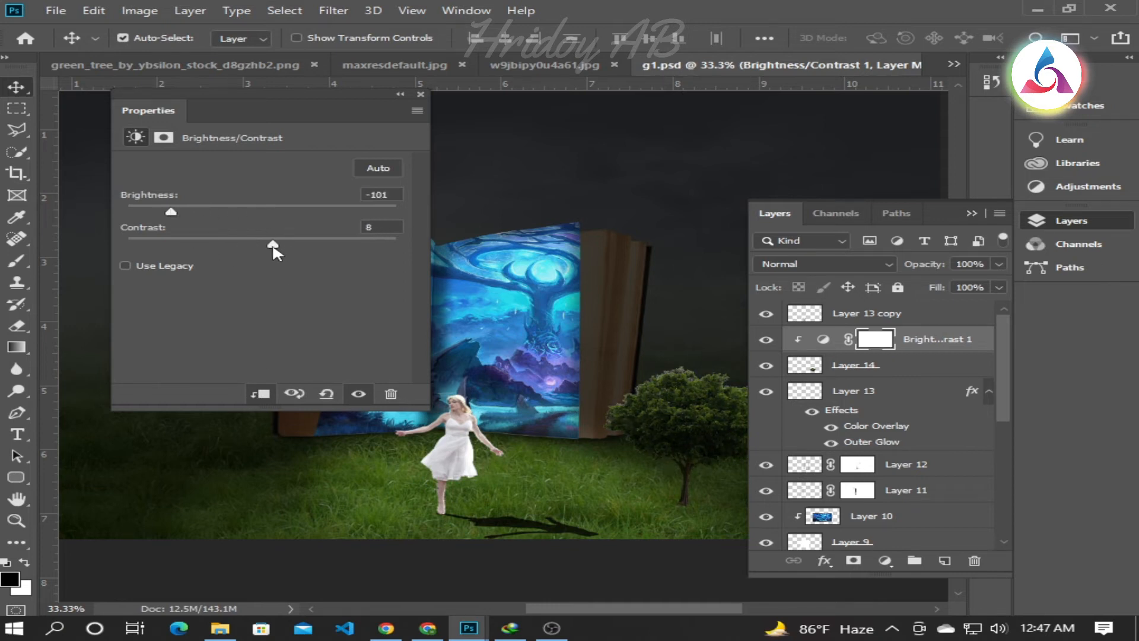
pyautogui.moveTo(171, 211); pyautogui.dragTo(138, 214)
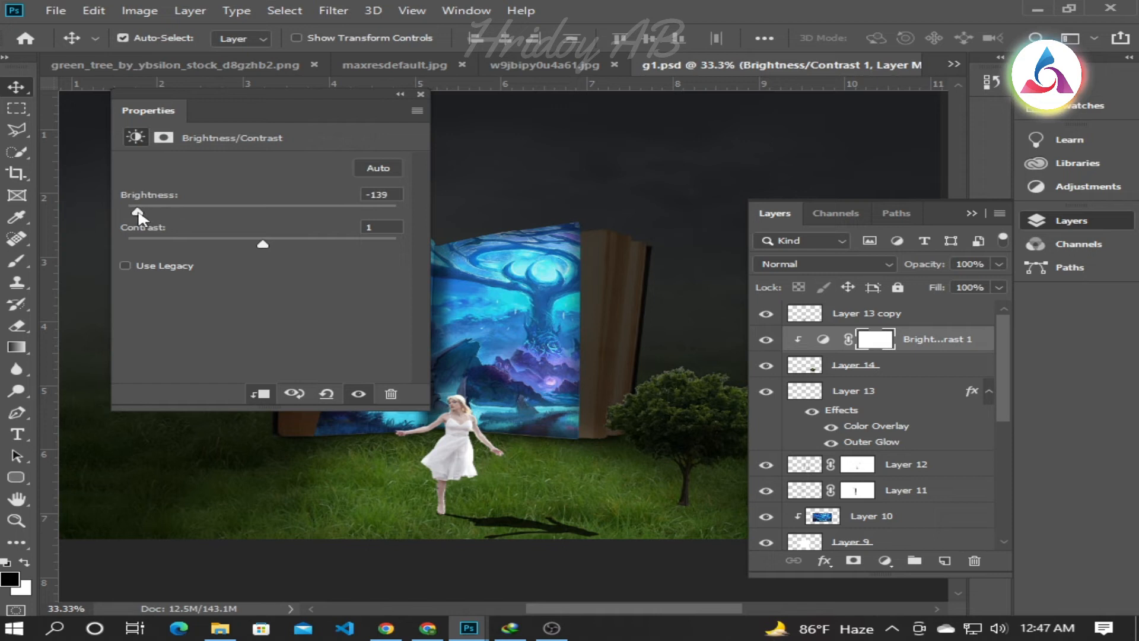
pyautogui.click(420, 93)
# Step: Duplicate the tree's Layer 14 and apply a black Color Overlay and an Outer Glow to the original layer beneath the copy
pyautogui.click(901, 371)
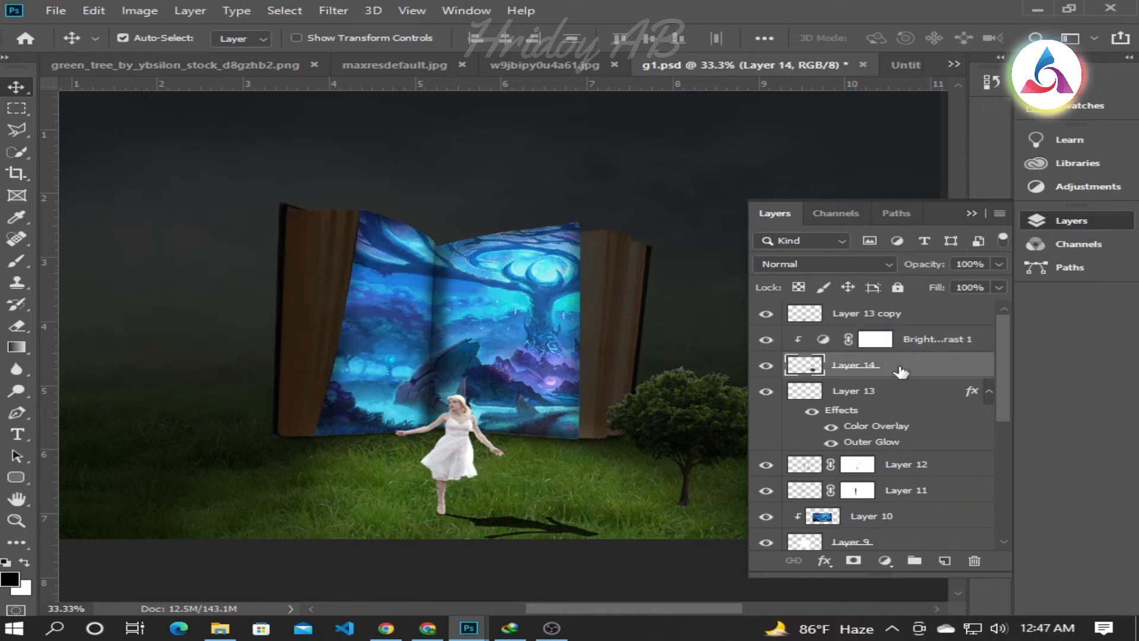
pyautogui.hotkey('ctrl', 'j')
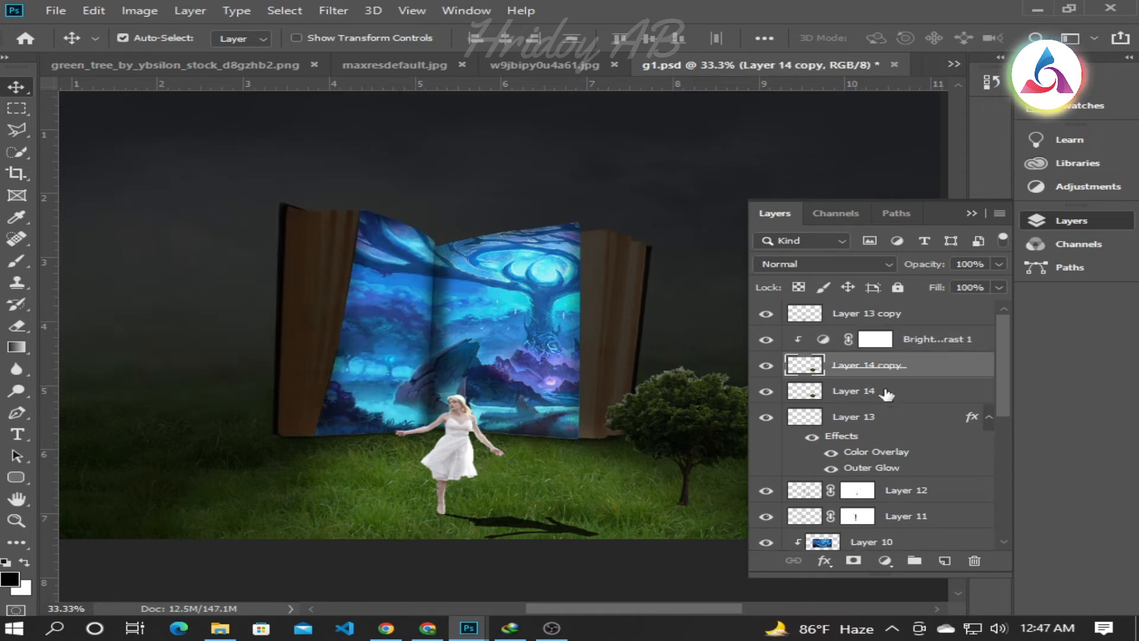
pyautogui.click(890, 392)
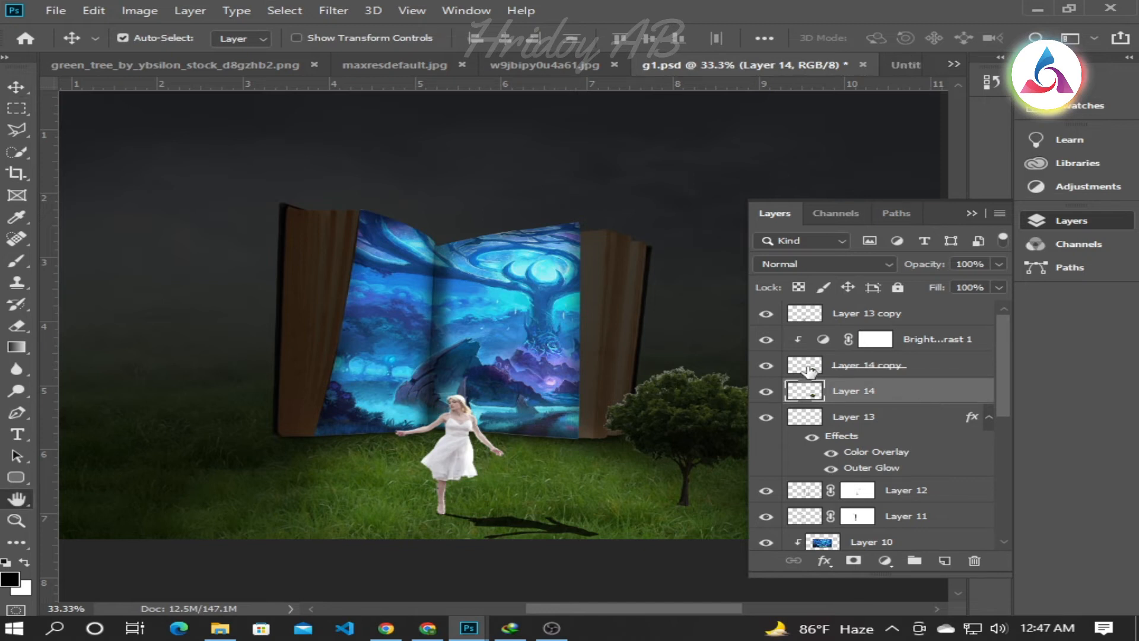
pyautogui.doubleClick(934, 400)
pyautogui.click(235, 437)
pyautogui.click(896, 244)
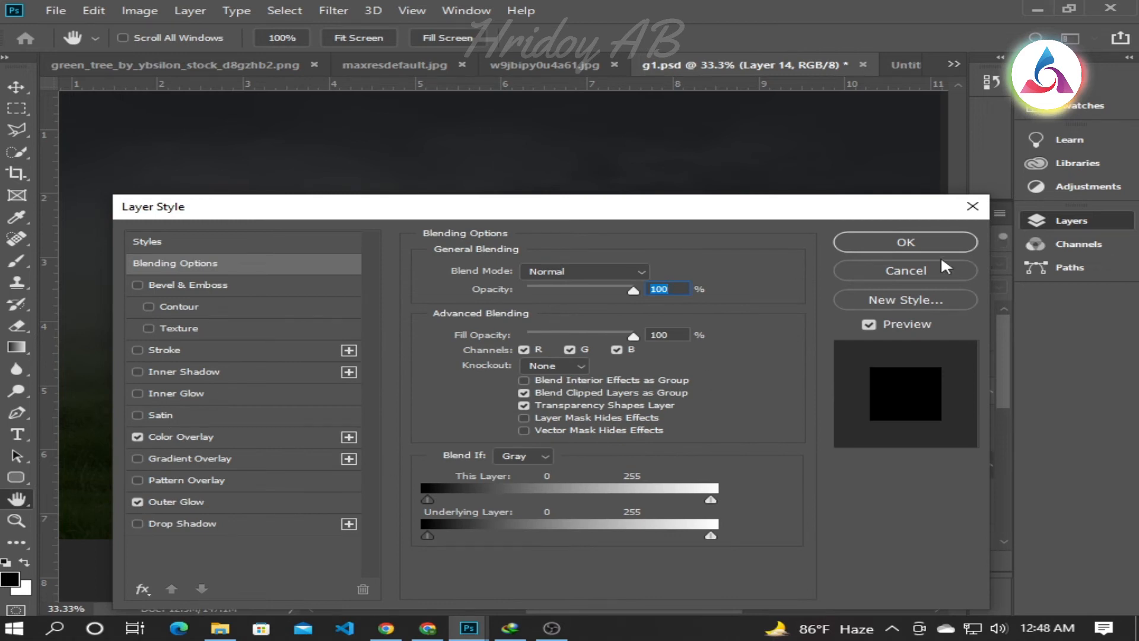
pyautogui.click(944, 244)
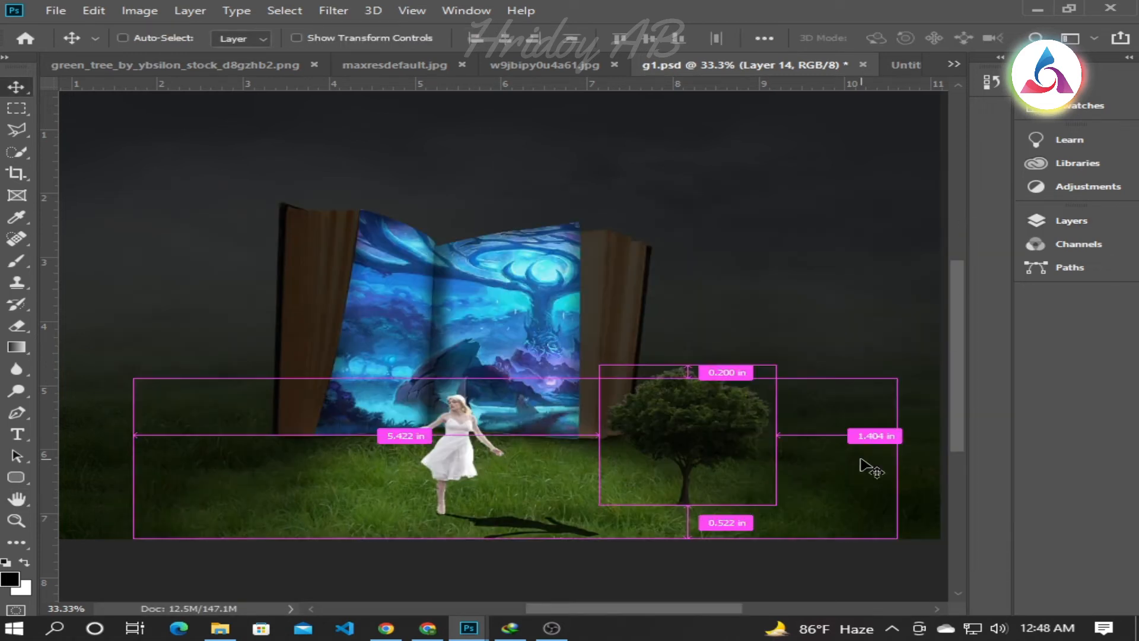
# Step: Distort the black Layer 14 into a flat tree shadow running from the trunk base across the grass to the right
pyautogui.hotkey('ctrl', 't')
pyautogui.rightClick(675, 383)
pyautogui.click(770, 471)
pyautogui.moveTo(687, 365); pyautogui.dragTo(870, 534)
pyautogui.moveTo(794, 542)
pyautogui.mouseDown()
pyautogui.moveTo(811, 545)
pyautogui.moveTo(782, 541)
pyautogui.mouseUp()
pyautogui.moveTo(860, 508); pyautogui.dragTo(873, 518)
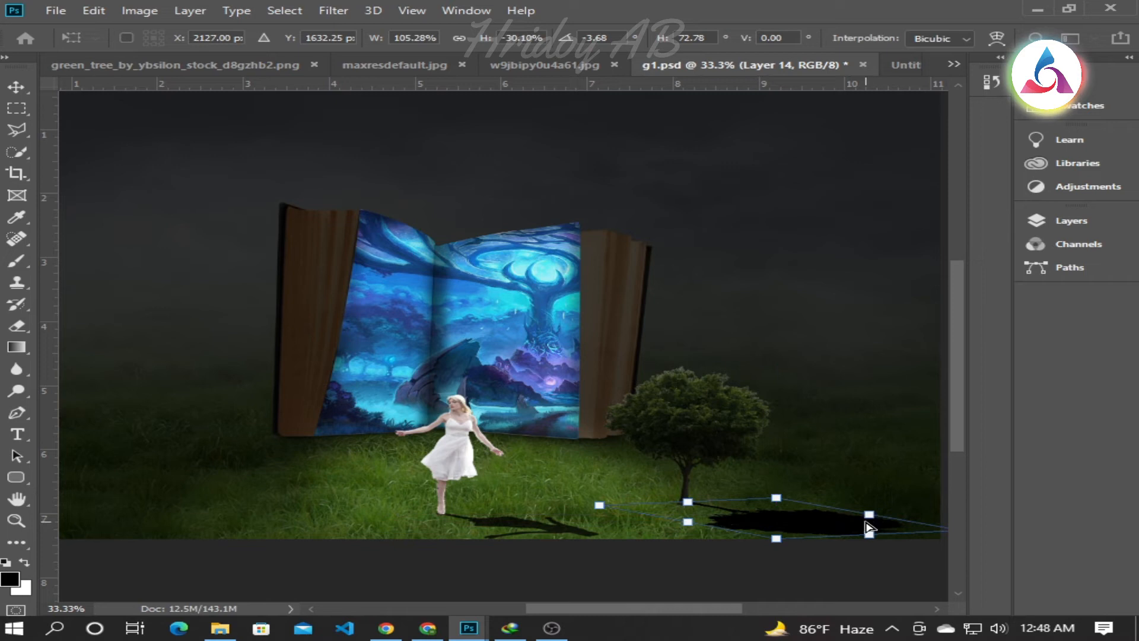
pyautogui.press('Return')
pyautogui.click(839, 534)
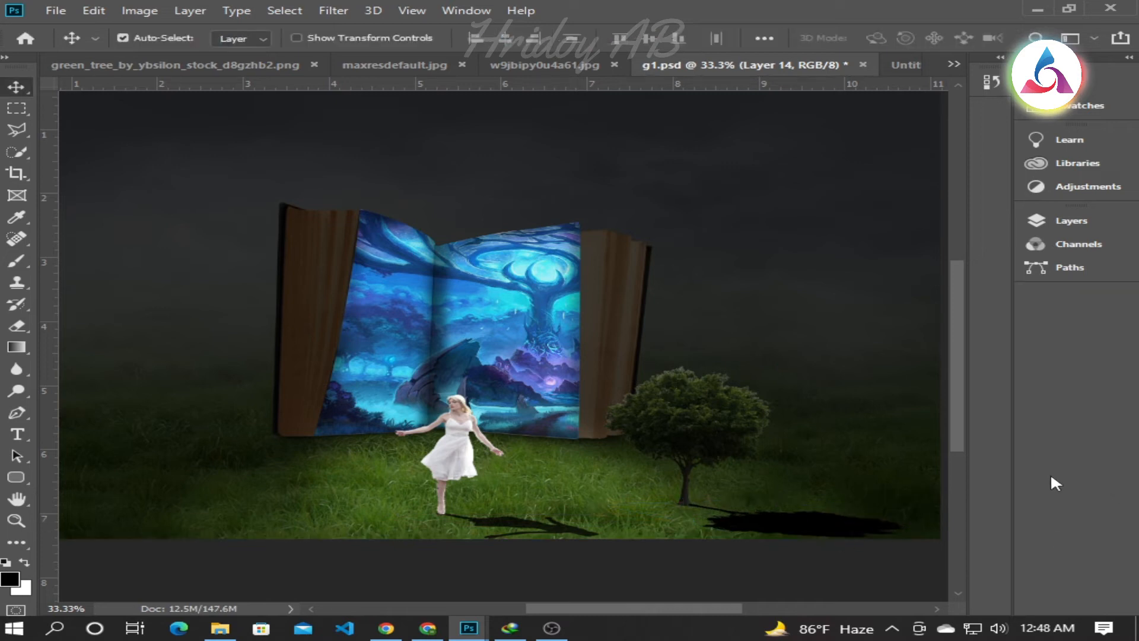
# Step: Add a mask to Layer 14 copy, fade the trunk's base with a 60 px black brush, and move the tree's shadow up to meet it
pyautogui.hotkey('ctrl', '+')
pyautogui.hotkey('ctrl', '+')
pyautogui.hotkey('ctrl', '+')
pyautogui.moveTo(865, 511); pyautogui.dragTo(402, 147)
pyautogui.click(688, 487)
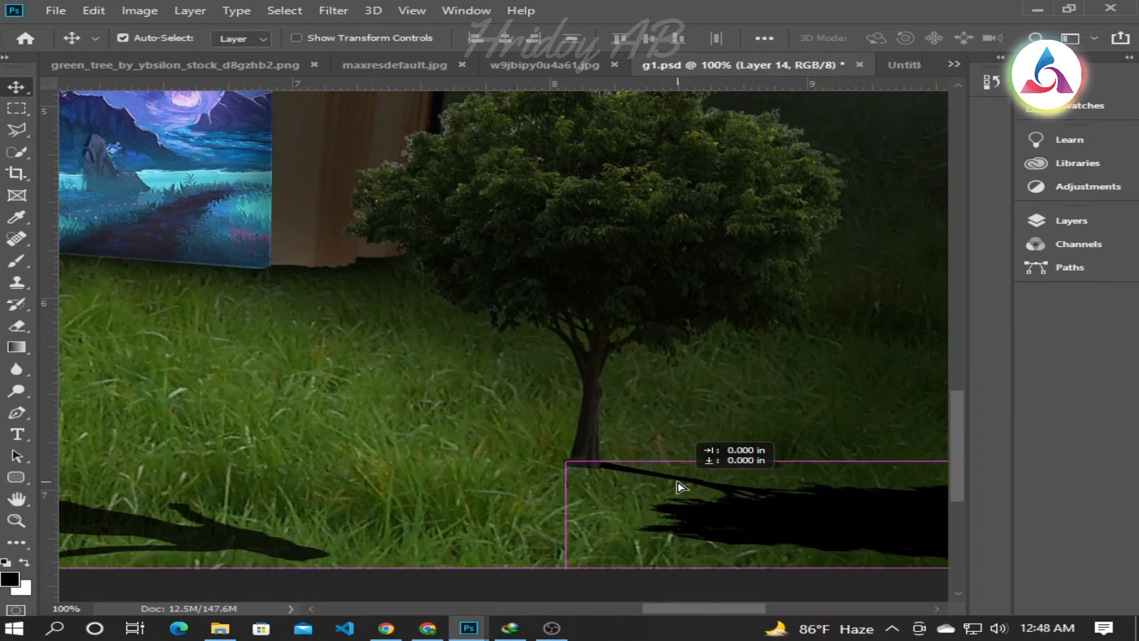
pyautogui.click(1062, 225)
pyautogui.click(877, 369)
pyautogui.click(852, 561)
pyautogui.click(16, 261)
pyautogui.press('[')
pyautogui.press('[')
pyautogui.press('[')
pyautogui.press('[')
pyautogui.press('[')
pyautogui.press('[')
pyautogui.press('[')
pyautogui.press('[')
pyautogui.press('[')
pyautogui.press('[')
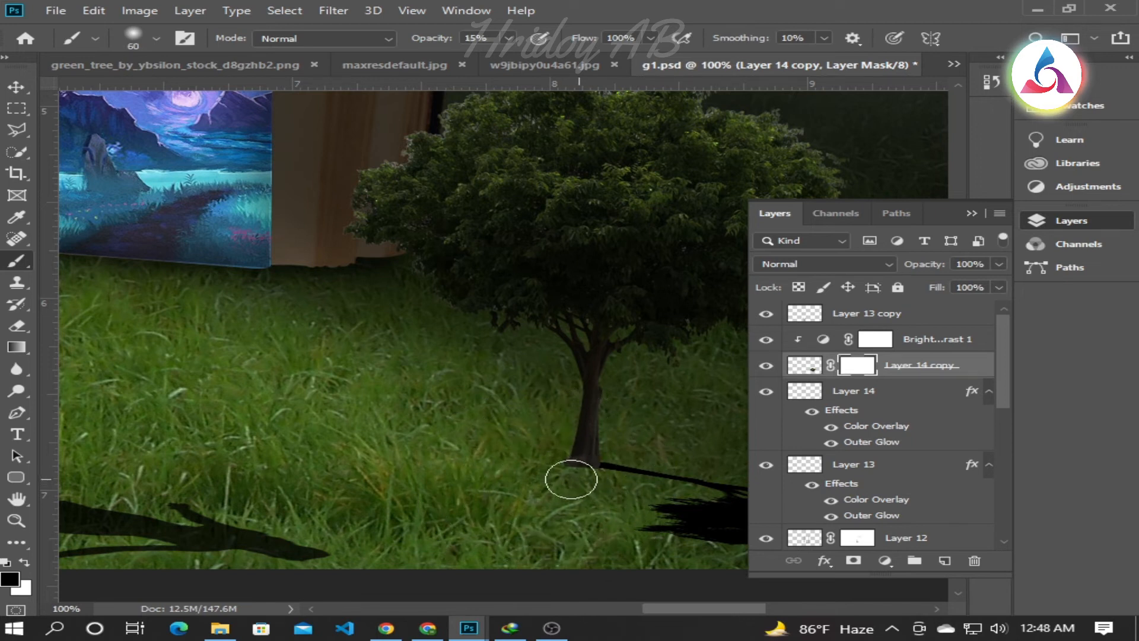
pyautogui.click(508, 39)
pyautogui.moveTo(575, 480)
pyautogui.mouseDown()
pyautogui.moveTo(602, 487)
pyautogui.moveTo(557, 478)
pyautogui.moveTo(586, 486)
pyautogui.moveTo(641, 469)
pyautogui.mouseUp()
pyautogui.press('v')
pyautogui.click(643, 467)
# Step: Create a new layer above Layer 13 copy and dab soft black at the trunk's base with a 60 px brush at 82% opacity
pyautogui.click(919, 344)
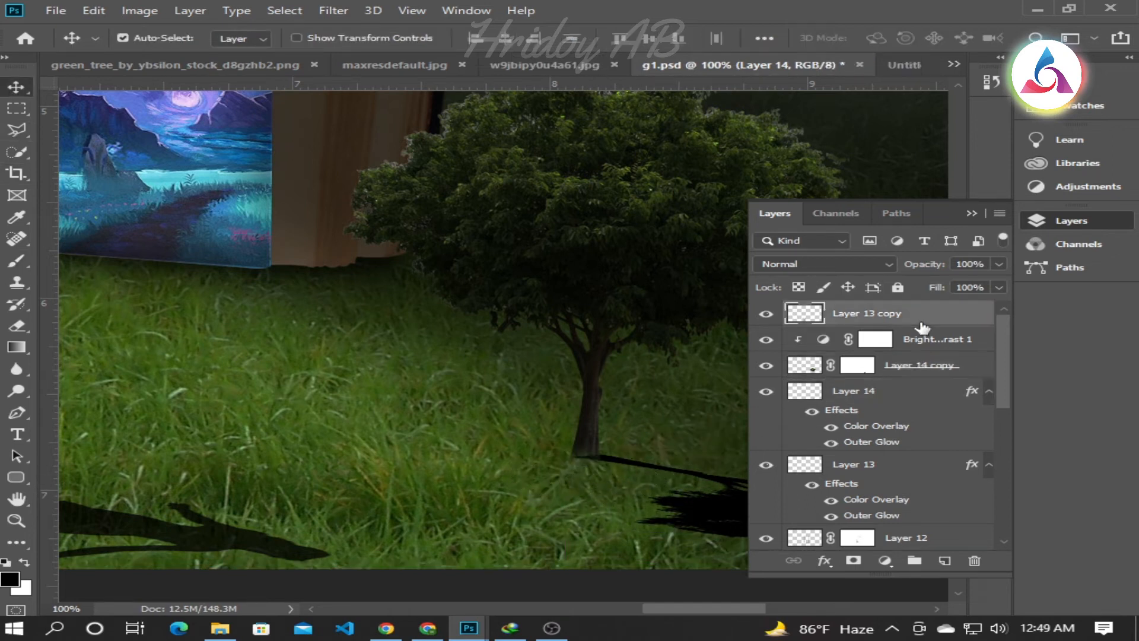
pyautogui.click(945, 560)
pyautogui.click(971, 214)
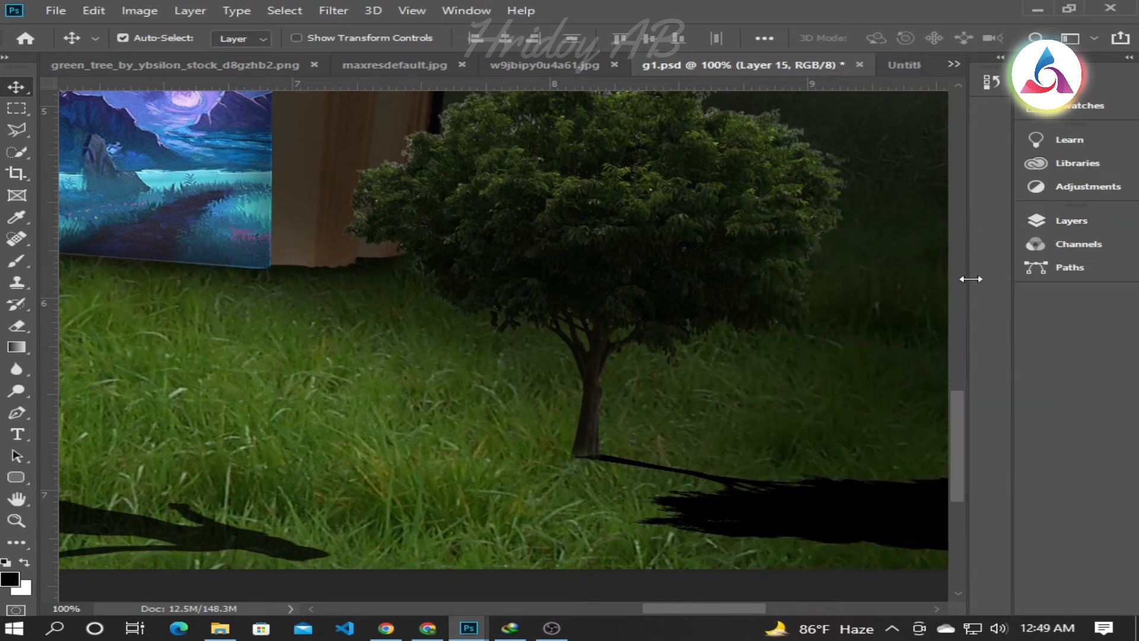
pyautogui.press('b')
pyautogui.click(589, 452)
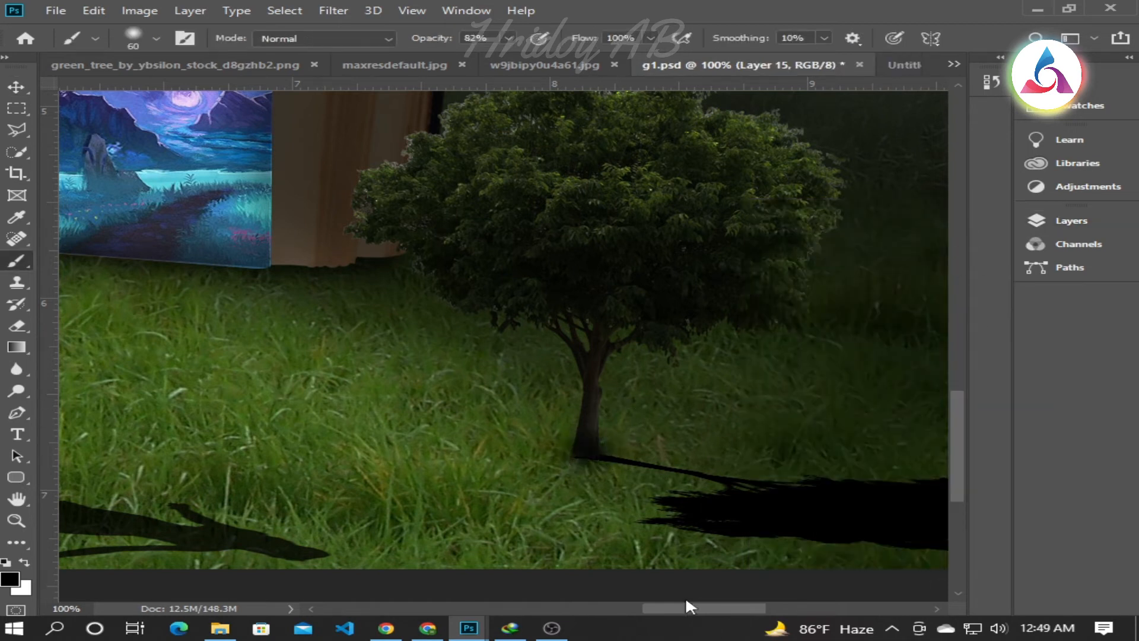
# Step: Shrink and distort the black dab on Layer 15 into a thin, flat contact shadow under the trunk
pyautogui.click(15, 88)
pyautogui.hotkey('ctrl', 't')
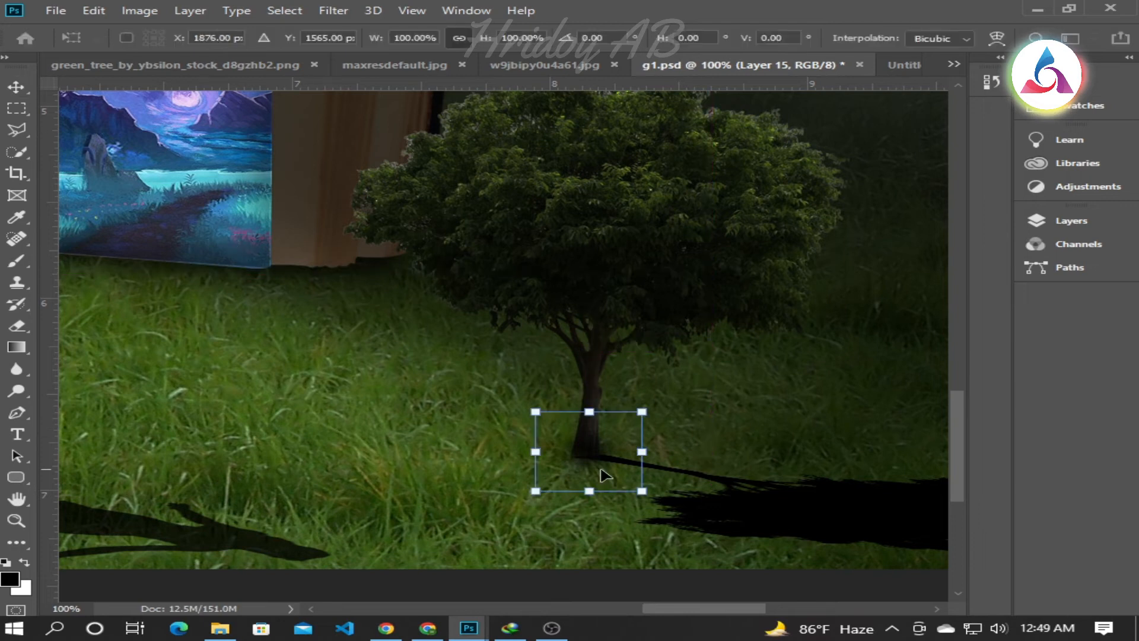
pyautogui.moveTo(642, 493); pyautogui.dragTo(590, 465)
pyautogui.rightClick(590, 464)
pyautogui.click(675, 307)
pyautogui.moveTo(585, 385); pyautogui.dragTo(425, 437)
pyautogui.moveTo(515, 497); pyautogui.dragTo(595, 471)
pyautogui.moveTo(756, 496); pyautogui.dragTo(755, 444)
pyautogui.moveTo(572, 496); pyautogui.dragTo(586, 462)
pyautogui.moveTo(612, 445); pyautogui.dragTo(601, 474)
pyautogui.press('Return')
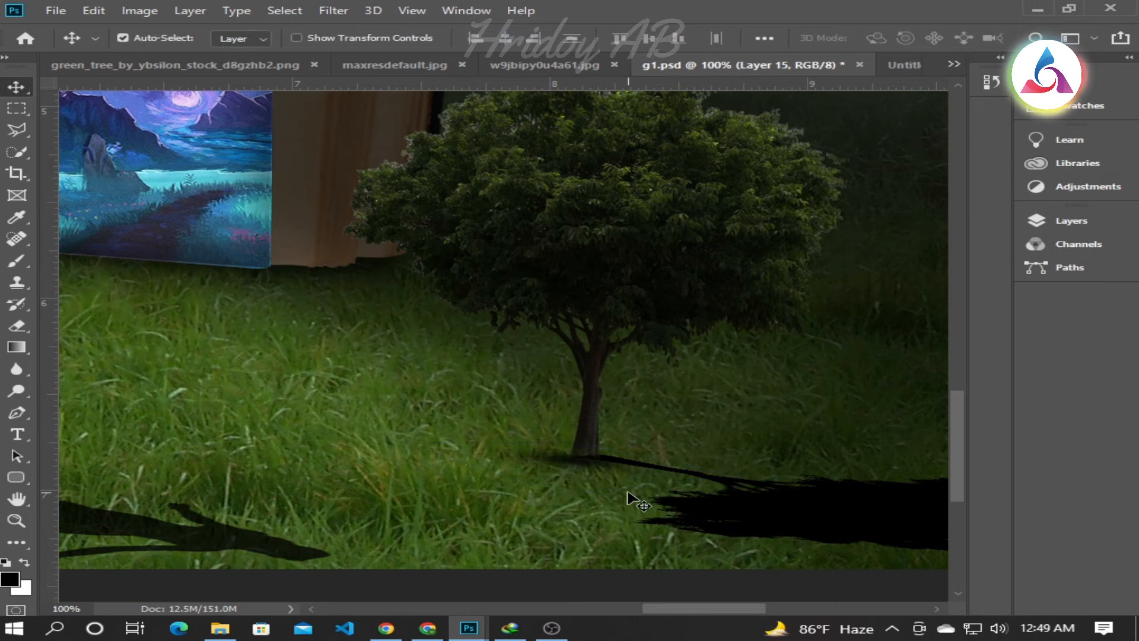
# Step: Paint black on the Brightness/Contrast 1 mask with a 125 px brush to lighten the tree foliage facing the book
pyautogui.hotkey('ctrl', '-')
pyautogui.hotkey('ctrl', '-')
pyautogui.hotkey('ctrl', '+')
pyautogui.moveTo(557, 381); pyautogui.dragTo(593, 496)
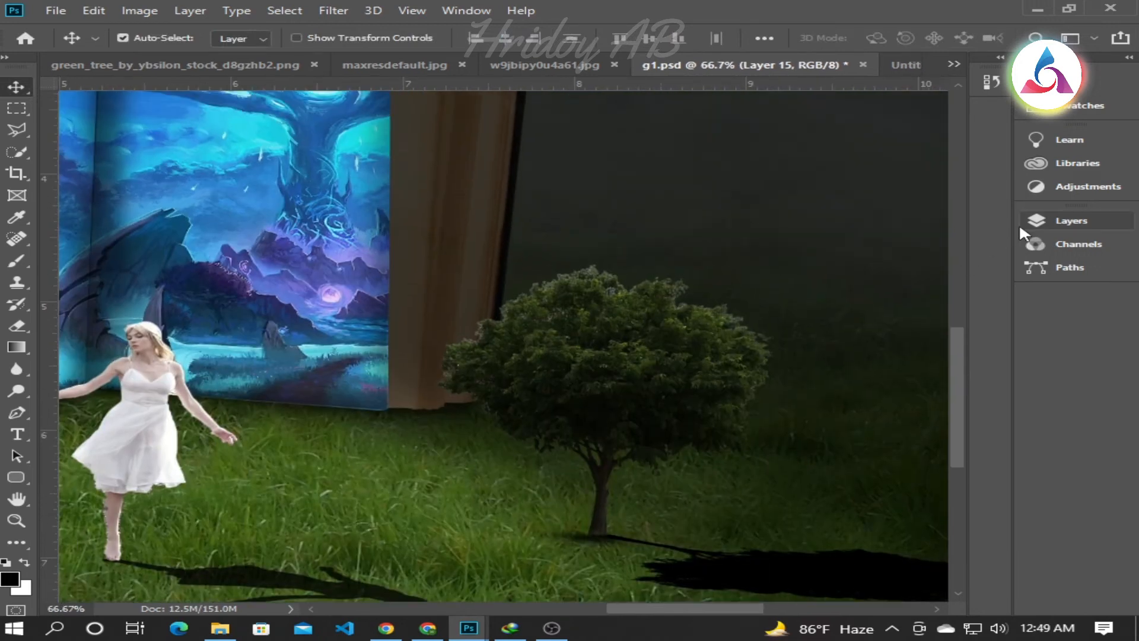
pyautogui.click(1021, 225)
pyautogui.click(893, 366)
pyautogui.click(972, 213)
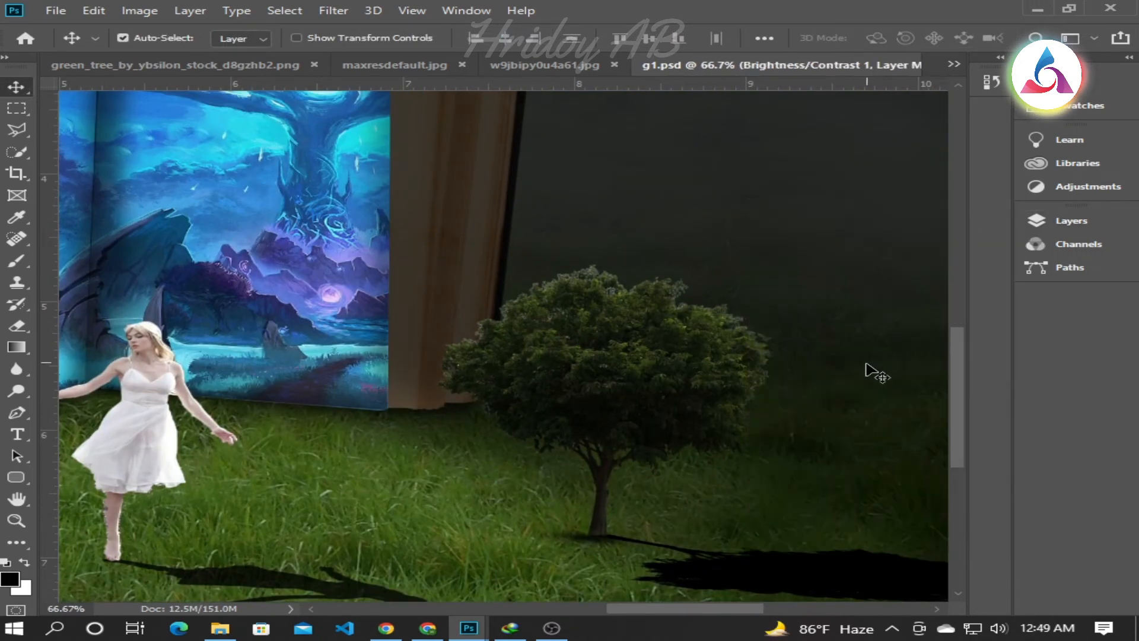
pyautogui.press('b')
pyautogui.press(']')
pyautogui.press(']')
pyautogui.press(']')
pyautogui.press(']')
pyautogui.moveTo(570, 300)
pyautogui.mouseDown()
pyautogui.moveTo(484, 359)
pyautogui.moveTo(514, 325)
pyautogui.moveTo(449, 407)
pyautogui.mouseUp()
pyautogui.hotkey('ctrl', '-')
pyautogui.hotkey('ctrl', '-')
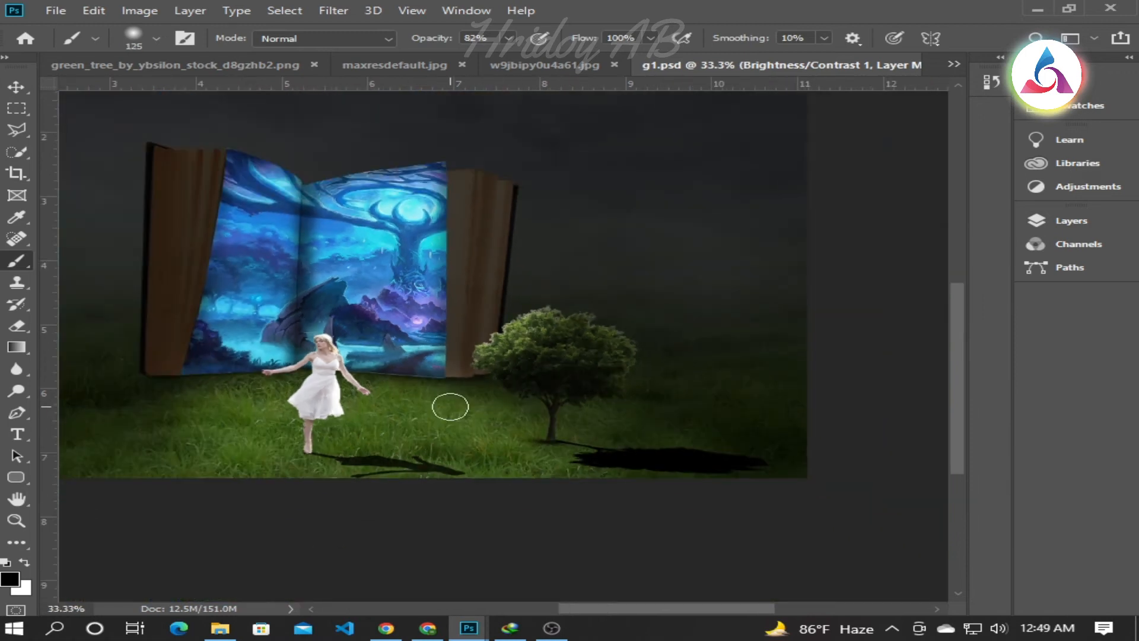
# Step: Lower the brush opacity to 45% and extend the mask painting over the tree's crown to brighten more of its leaves
pyautogui.click(508, 38)
pyautogui.click(469, 118)
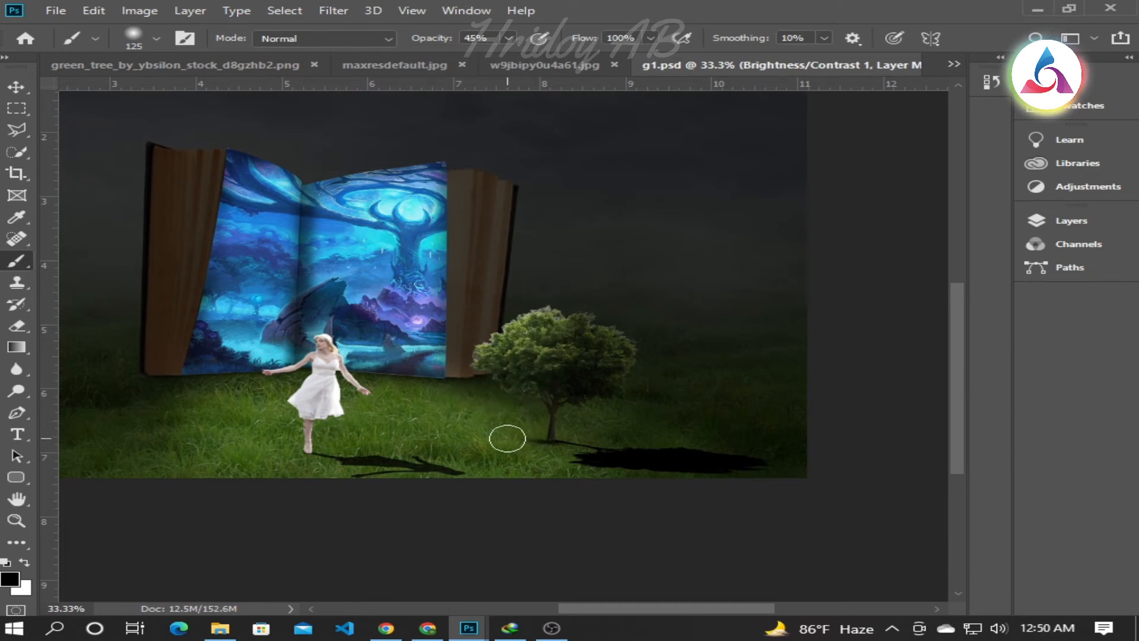
pyautogui.moveTo(556, 324); pyautogui.dragTo(546, 340)
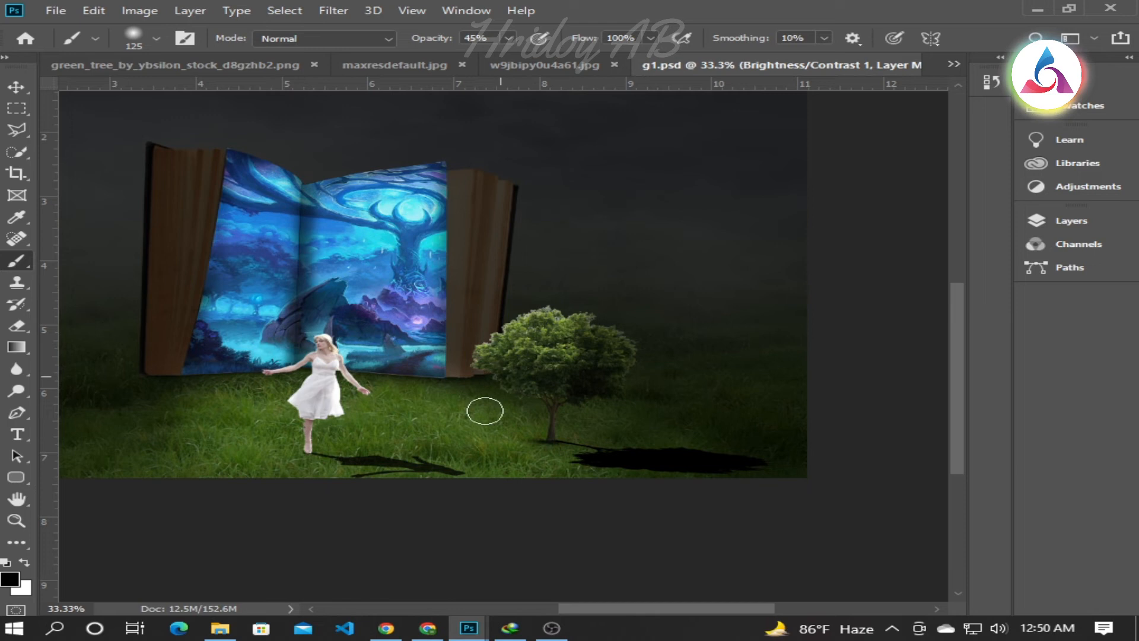
pyautogui.press('v')
pyautogui.hotkey('ctrl', '-')
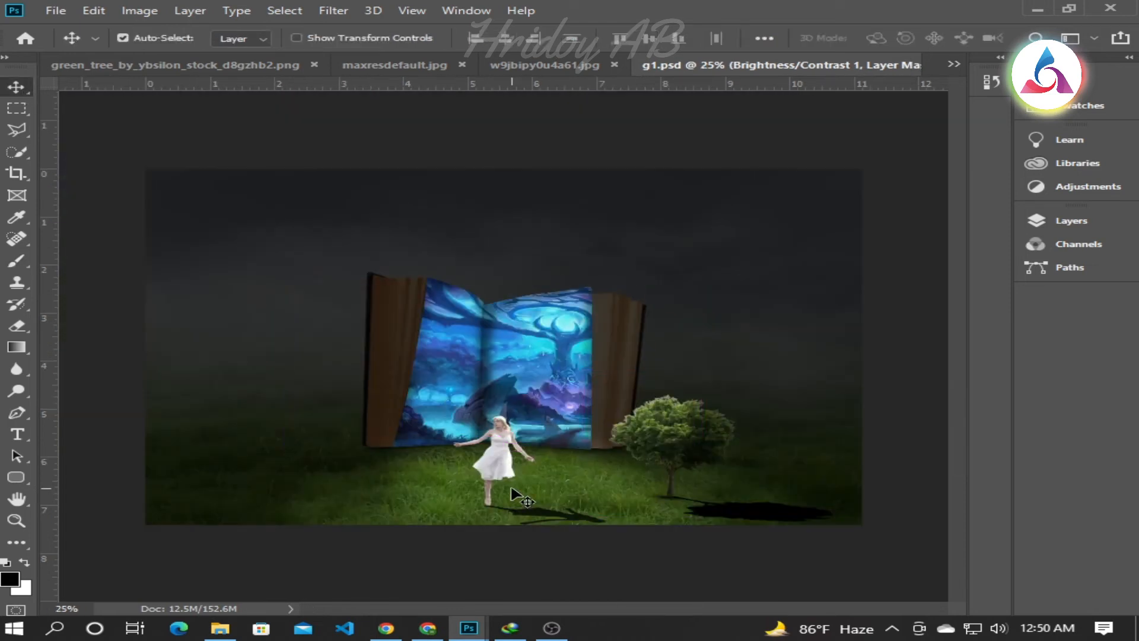
# Step: Float the birds-9526.png document in its own window in front of g1.psd
pyautogui.click(518, 65)
pyautogui.click(397, 64)
pyautogui.click(255, 66)
pyautogui.click(890, 63)
pyautogui.click(950, 64)
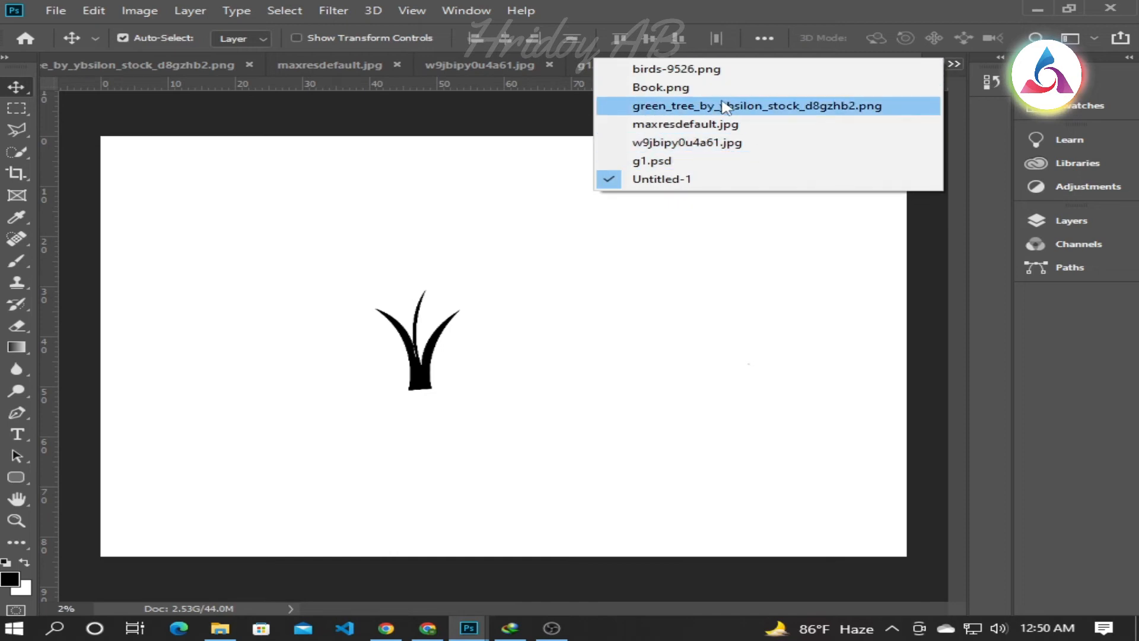
pyautogui.click(677, 68)
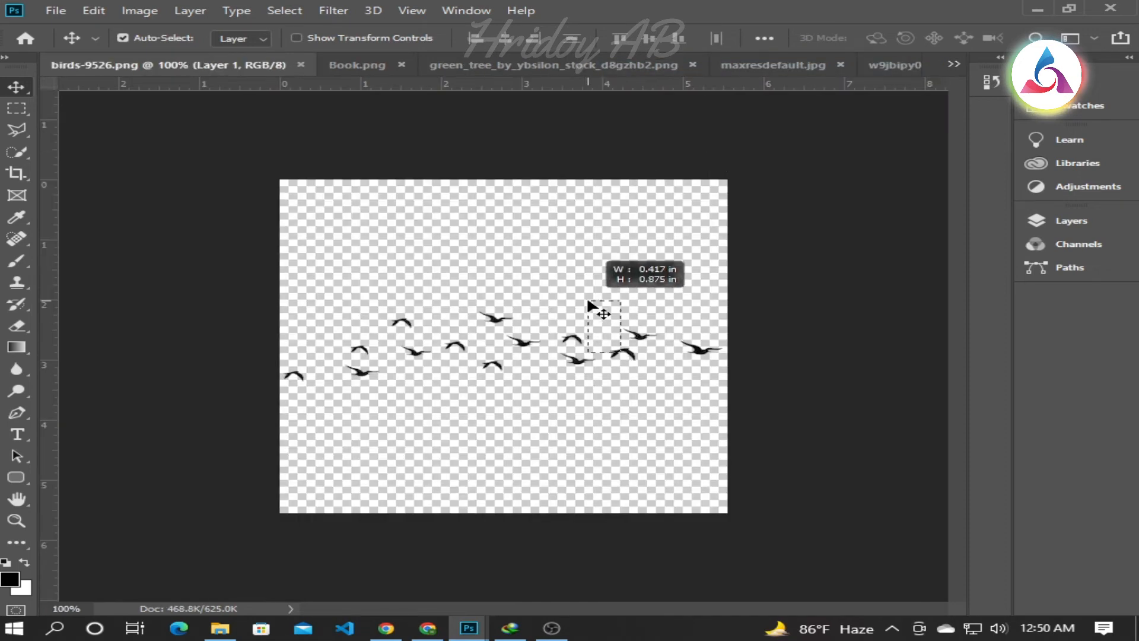
pyautogui.moveTo(639, 339); pyautogui.dragTo(621, 283)
pyautogui.moveTo(237, 66); pyautogui.dragTo(297, 129)
pyautogui.click(617, 73)
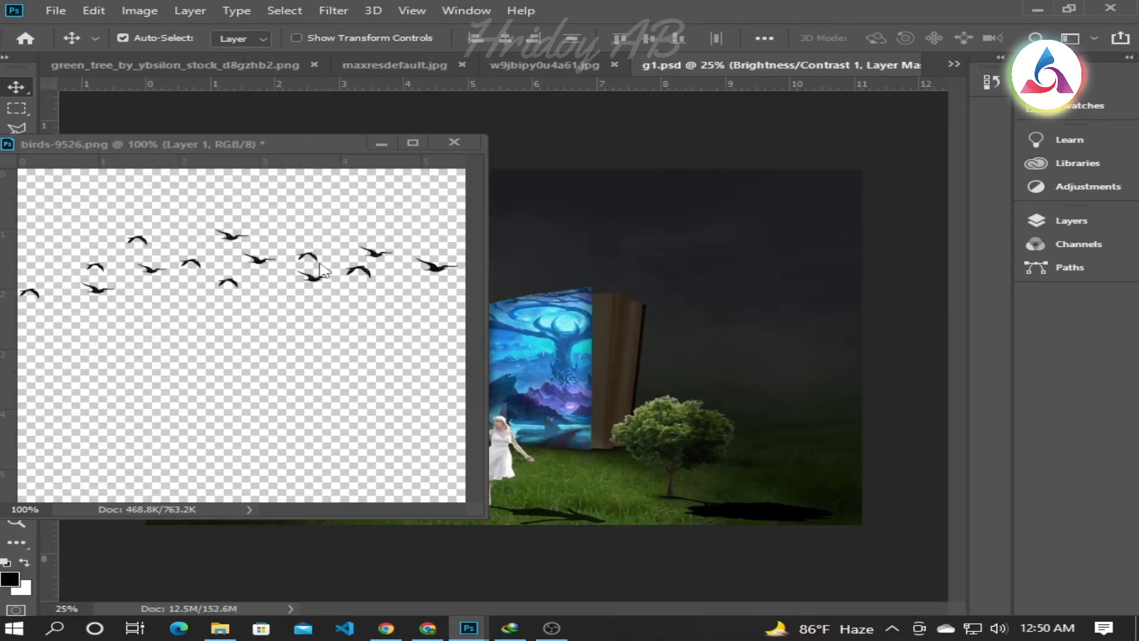
# Step: Copy the flock of birds from birds-9526.png into g1.psd near the book's right cover and put the source window away
pyautogui.moveTo(318, 283); pyautogui.dragTo(564, 320)
pyautogui.moveTo(358, 274); pyautogui.dragTo(648, 331)
pyautogui.click(454, 143)
pyautogui.click(655, 245)
pyautogui.click(382, 143)
pyautogui.hotkey('ctrl', 'z')
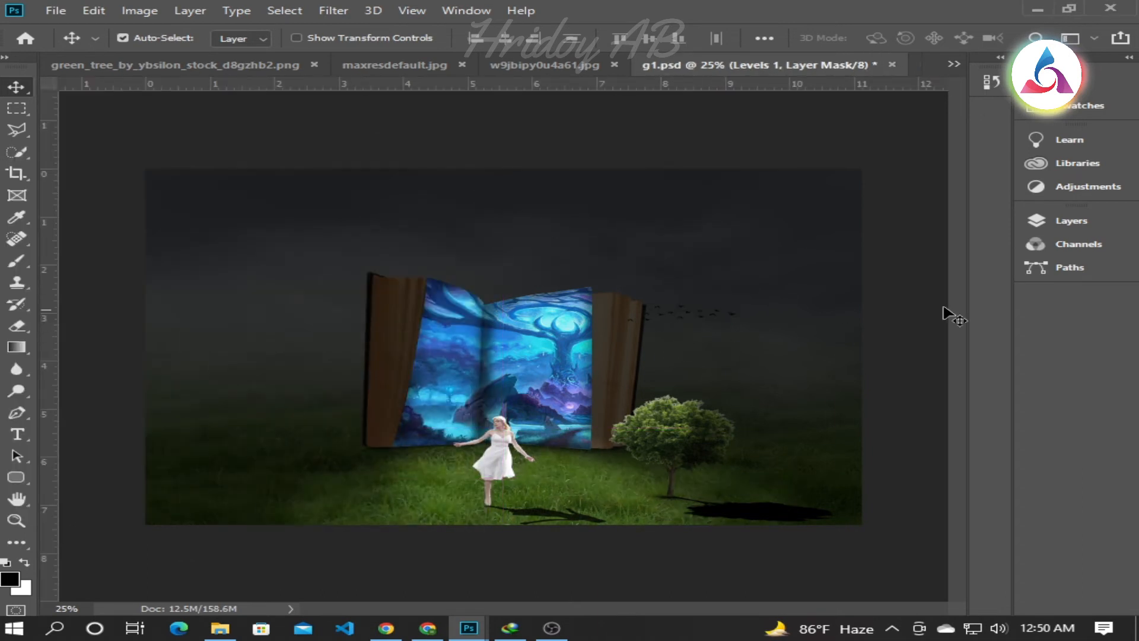
# Step: Move the black birds up into the dark sky above the book's right cover
pyautogui.press('F7')
pyautogui.scroll(-10, 896, 364)
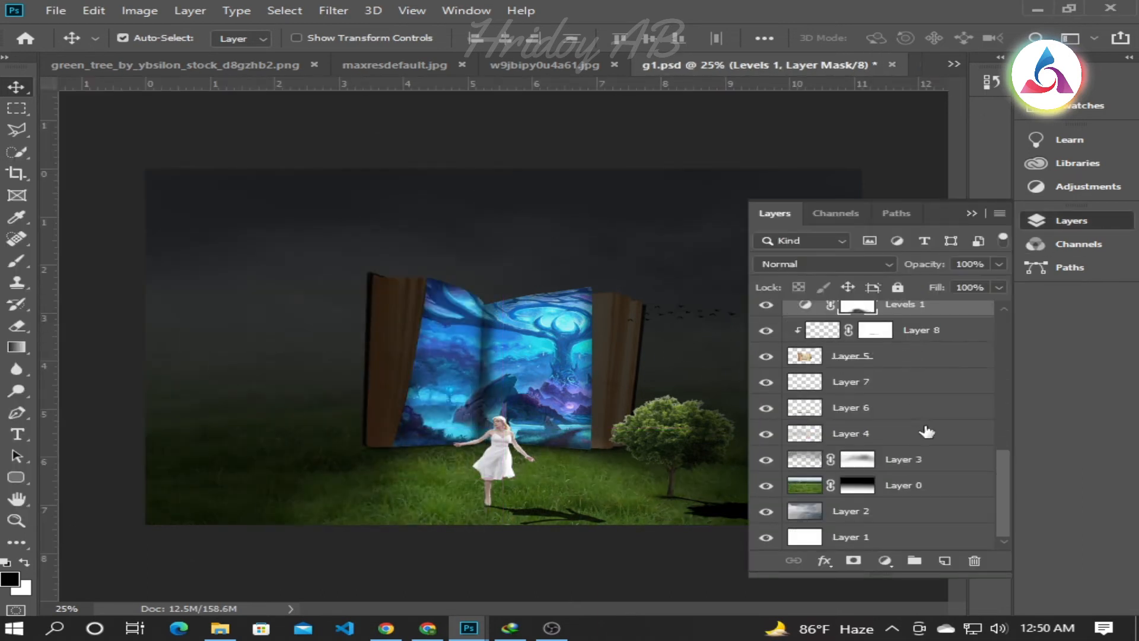
pyautogui.click(975, 214)
pyautogui.hotkey('ctrl', '+')
pyautogui.hotkey('ctrl', '+')
pyautogui.moveTo(842, 286); pyautogui.dragTo(449, 421)
pyautogui.rightClick(566, 423)
pyautogui.click(1091, 220)
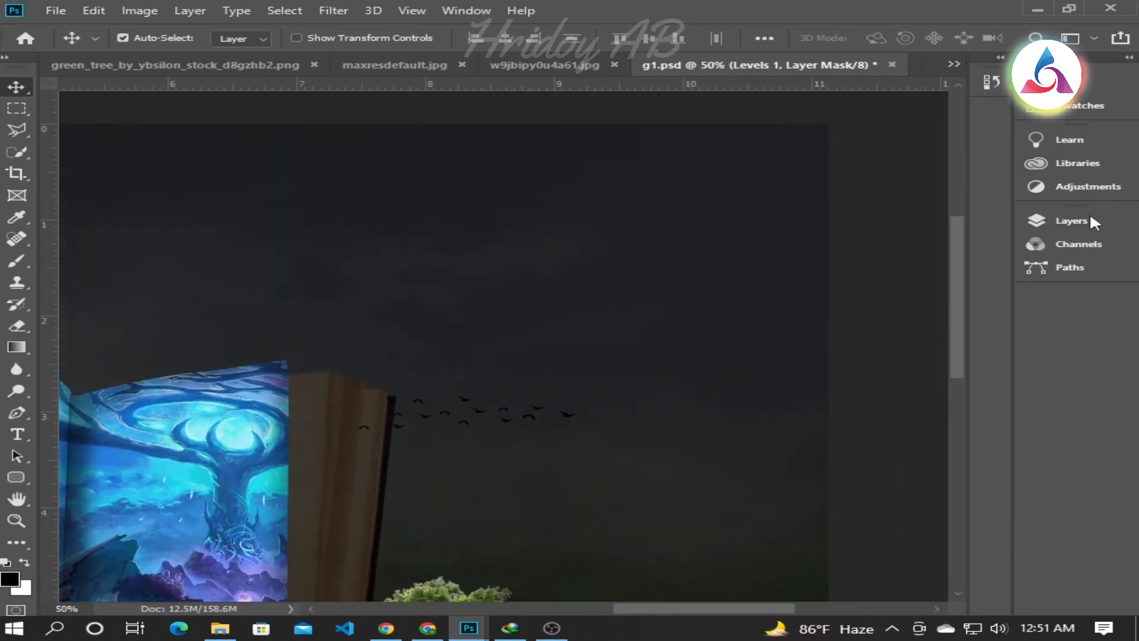
pyautogui.moveTo(567, 422); pyautogui.dragTo(494, 313)
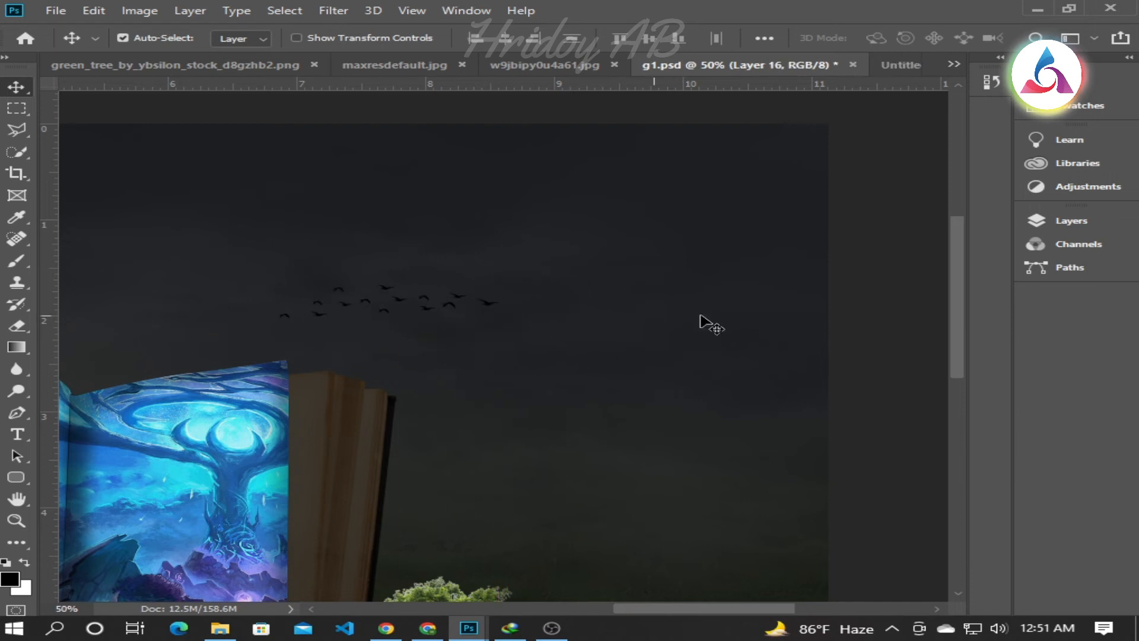
# Step: Load the outline of the birds on Layer 16 as a selection and fill it with white on a new layer above
pyautogui.click(1043, 219)
pyautogui.scroll(6, 905, 454)
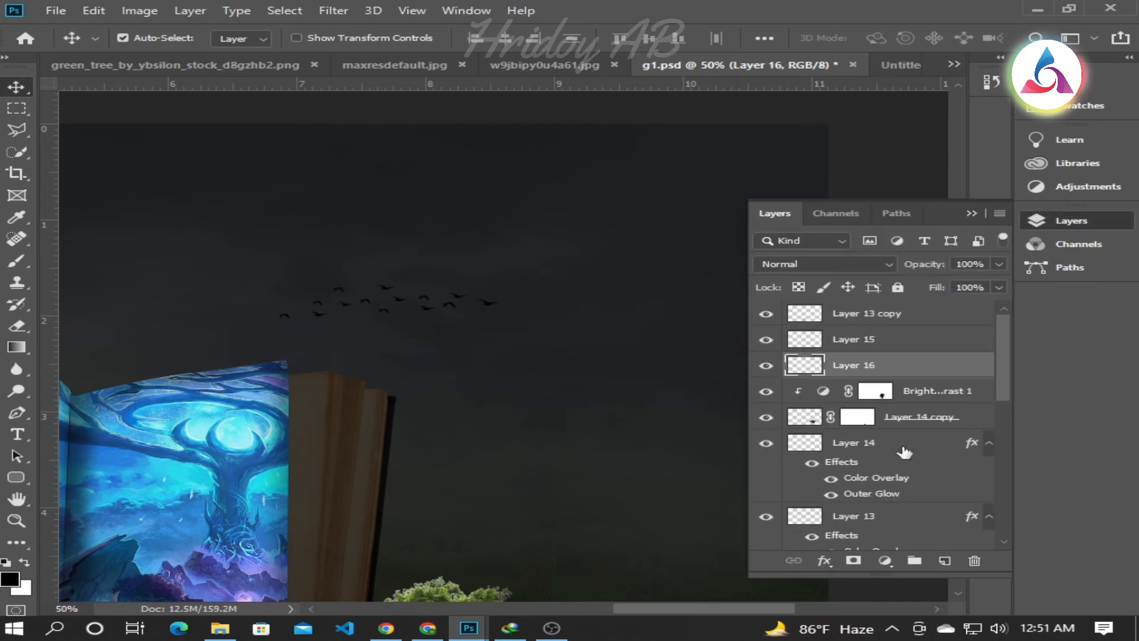
pyautogui.click(766, 365)
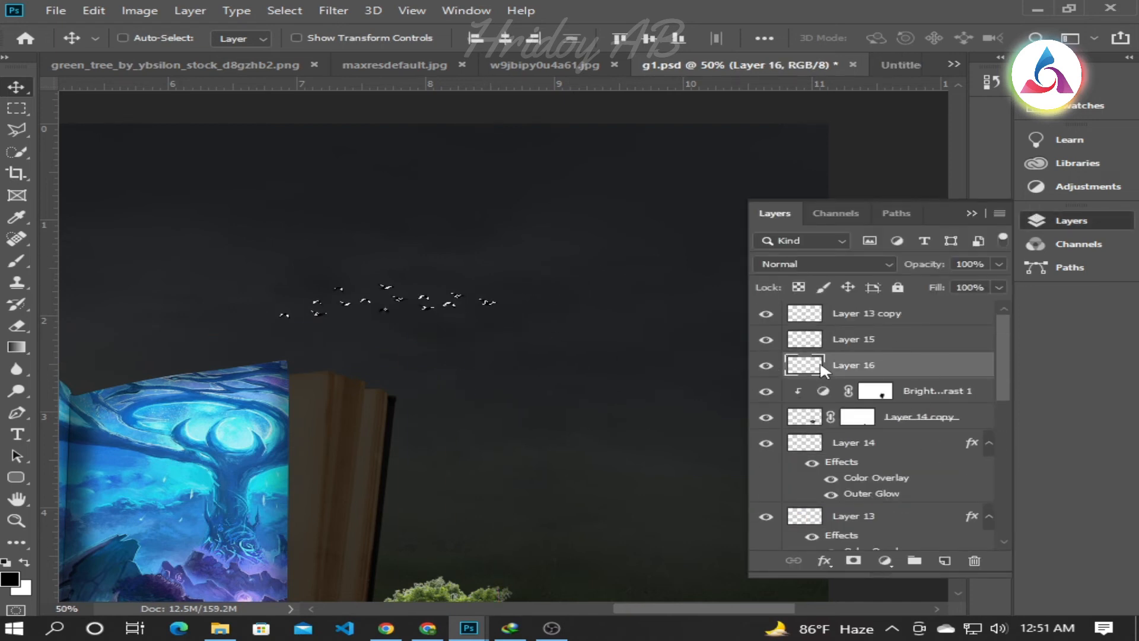
pyautogui.click(942, 560)
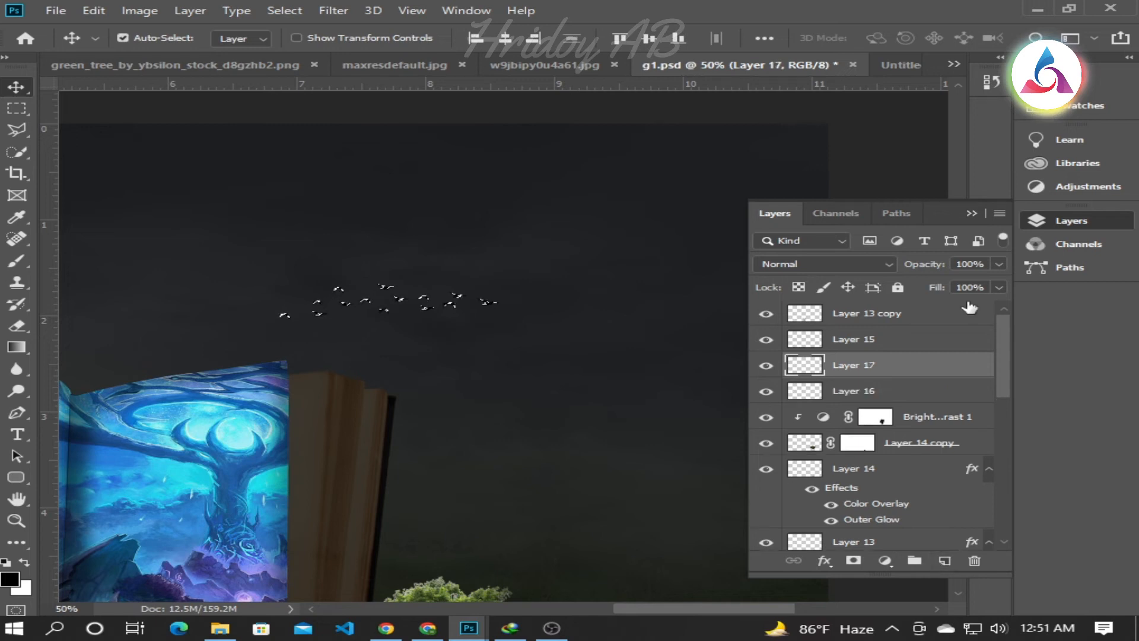
pyautogui.click(971, 212)
# Step: Delete the original black birds layer, Layer 16
pyautogui.click(1072, 221)
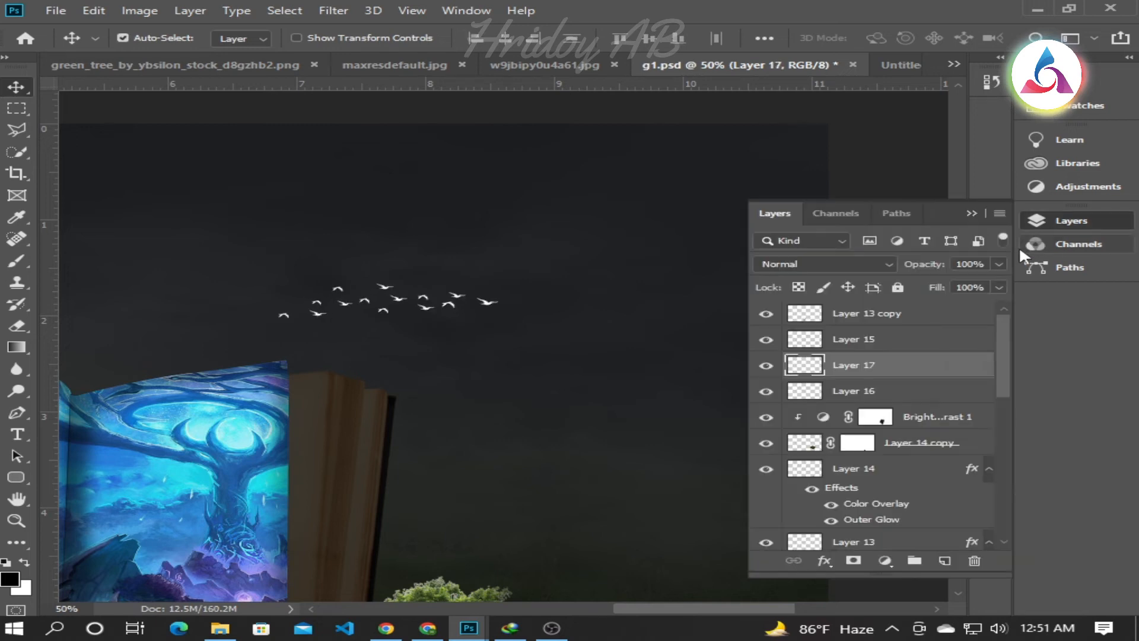
pyautogui.click(890, 392)
pyautogui.click(973, 212)
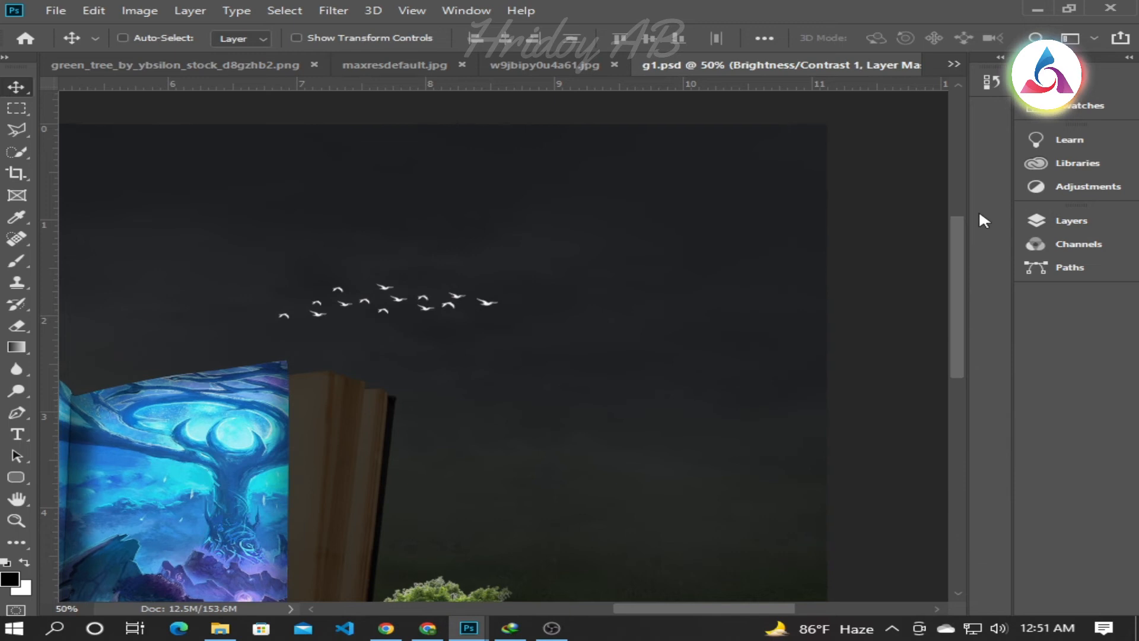
# Step: Enlarge the white birds slightly and place them above the tree so they fly out from the book's right cover
pyautogui.hotkey('ctrl', '-')
pyautogui.hotkey('ctrl', '-')
pyautogui.moveTo(675, 268); pyautogui.dragTo(758, 346)
pyautogui.hotkey('ctrl', 't')
pyautogui.press('Escape')
pyautogui.hotkey('ctrl', 't')
pyautogui.press('Return')
pyautogui.click(756, 342)
pyautogui.click(763, 362)
# Step: Add an Outer Glow layer style to the white birds on Layer 17
pyautogui.click(1071, 220)
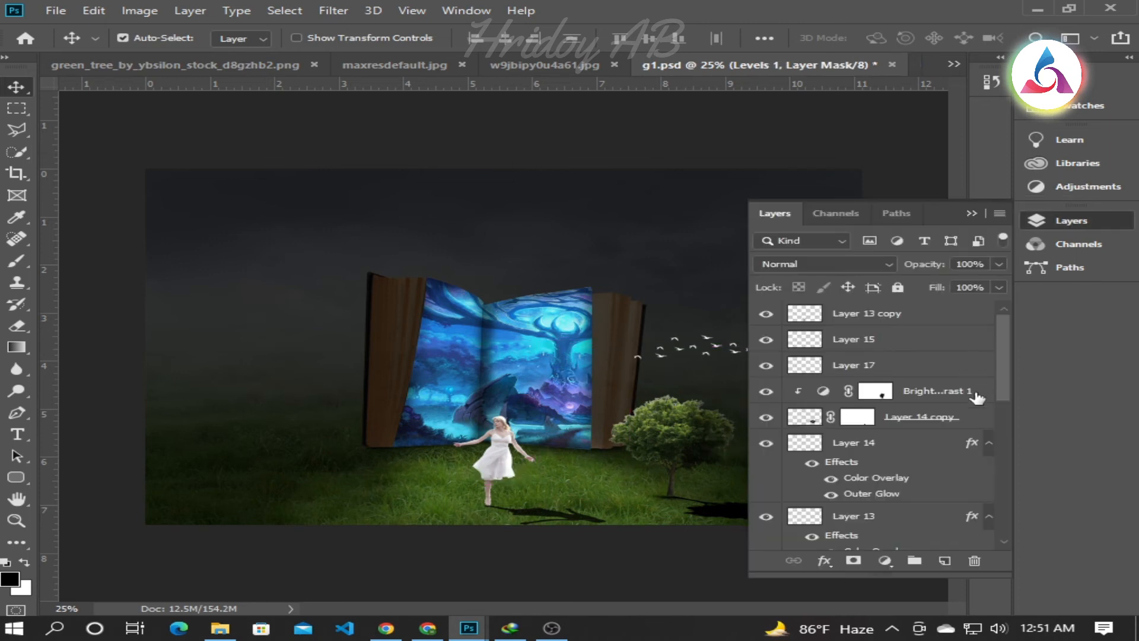
pyautogui.scroll(-5, 942, 391)
pyautogui.click(957, 416)
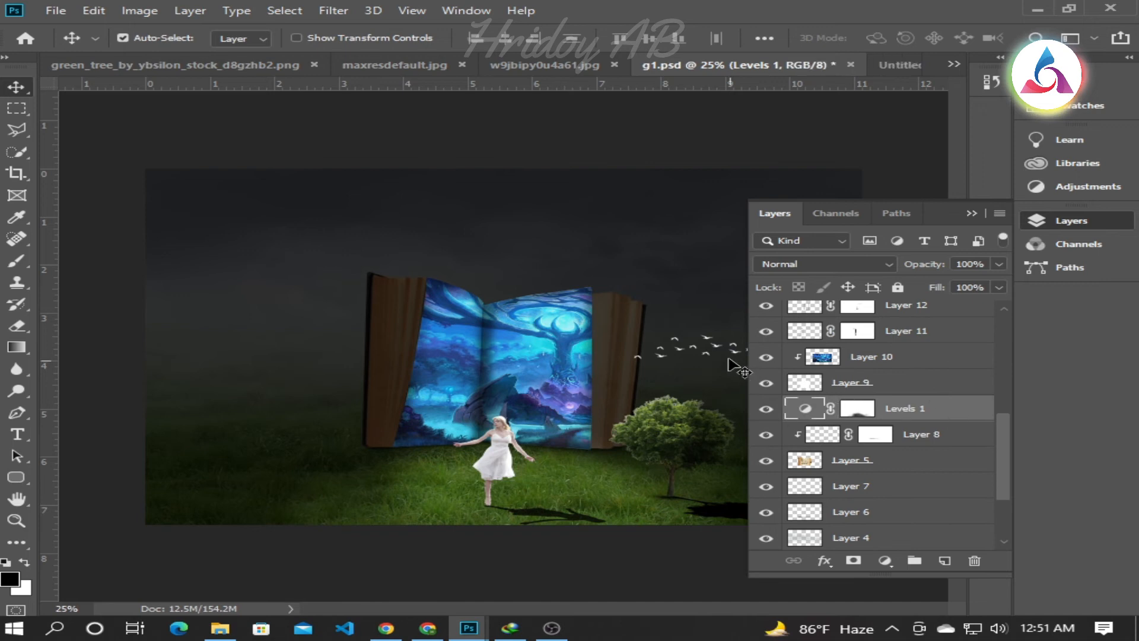
pyautogui.click(708, 340)
pyautogui.doubleClick(942, 326)
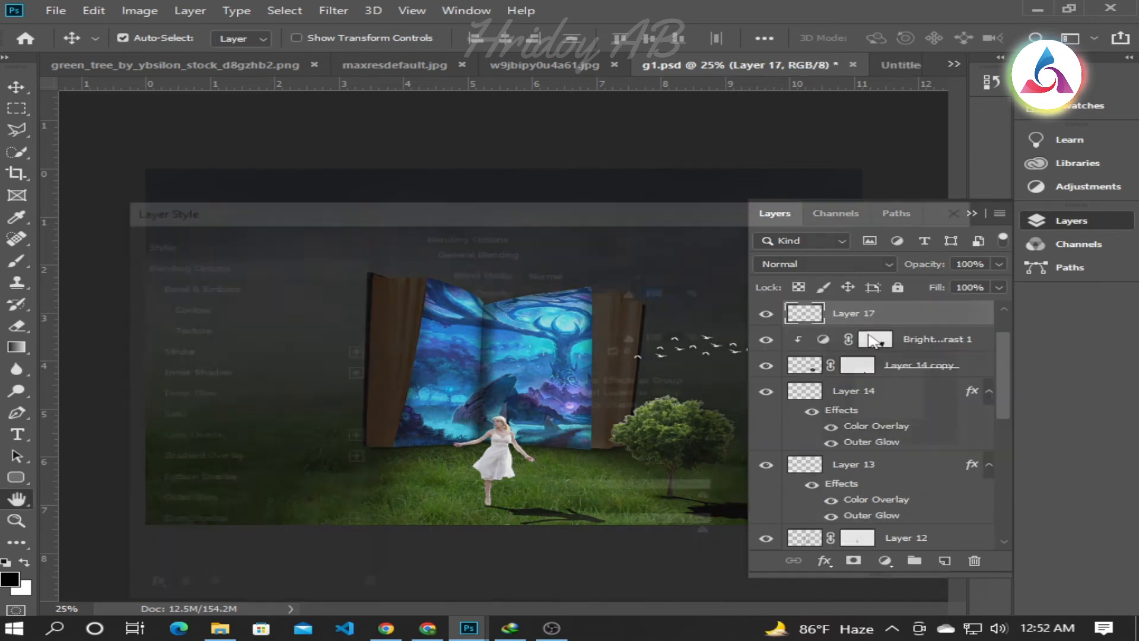
pyautogui.moveTo(348, 220); pyautogui.dragTo(917, 324)
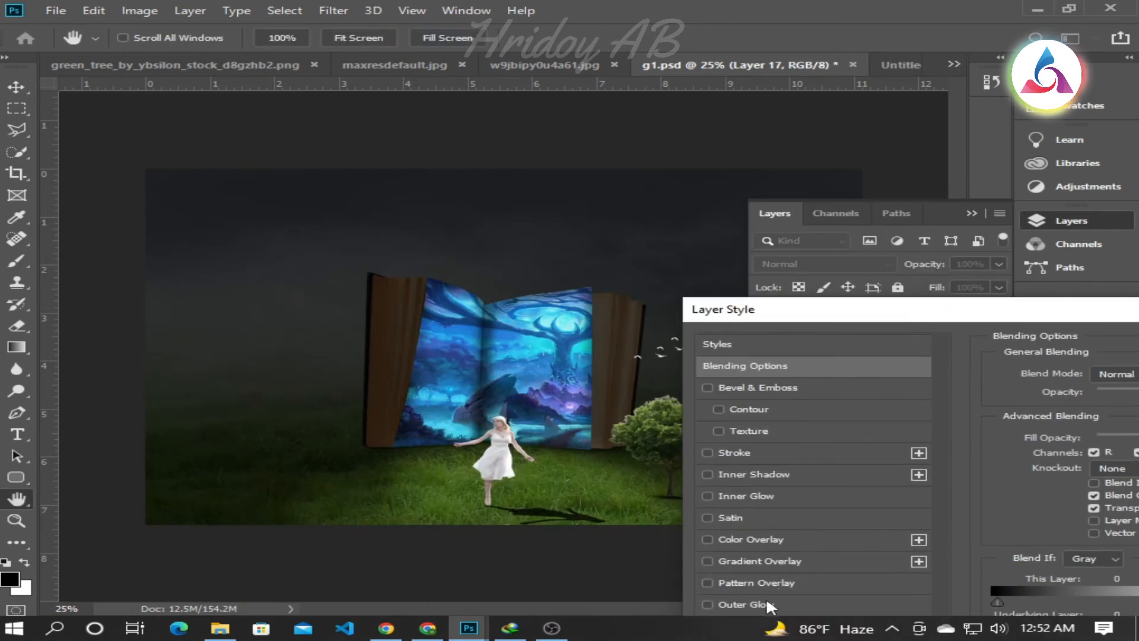
pyautogui.click(746, 604)
# Step: Set the birds' Outer Glow colour to a light cyan-blue with hue 191
pyautogui.click(1086, 432)
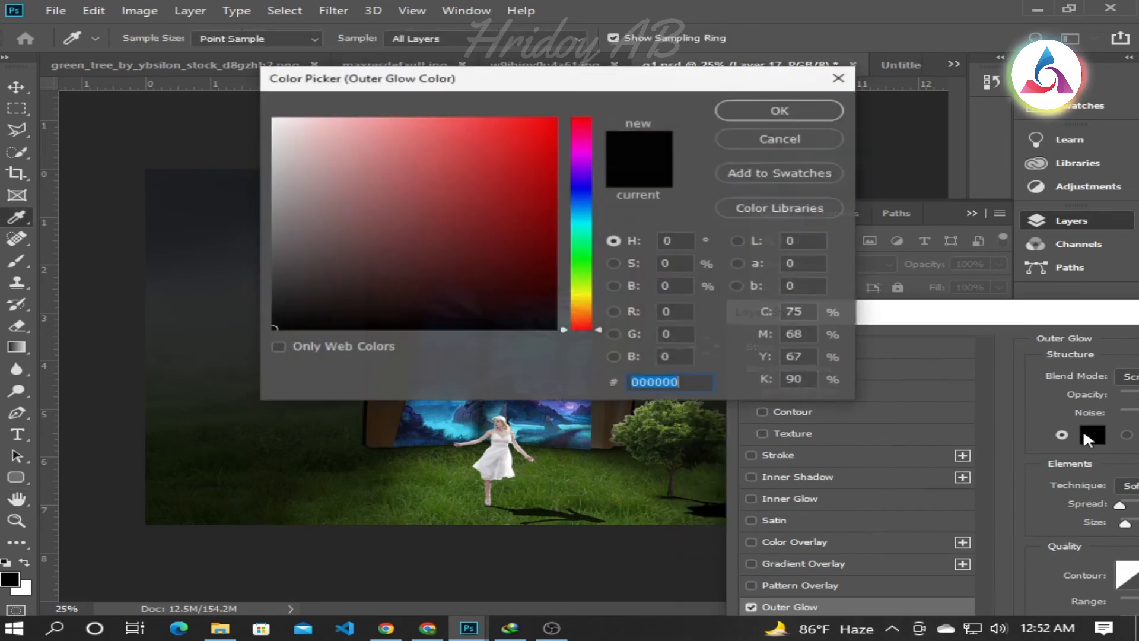
pyautogui.click(581, 224)
pyautogui.click(584, 213)
pyautogui.click(581, 217)
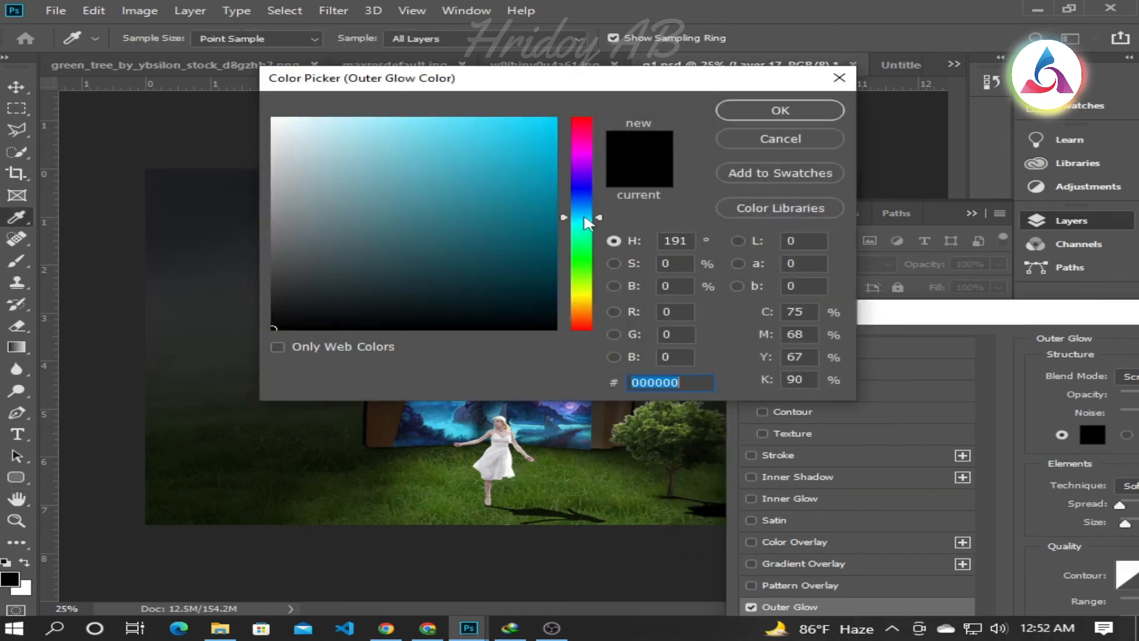
pyautogui.click(458, 121)
pyautogui.click(789, 111)
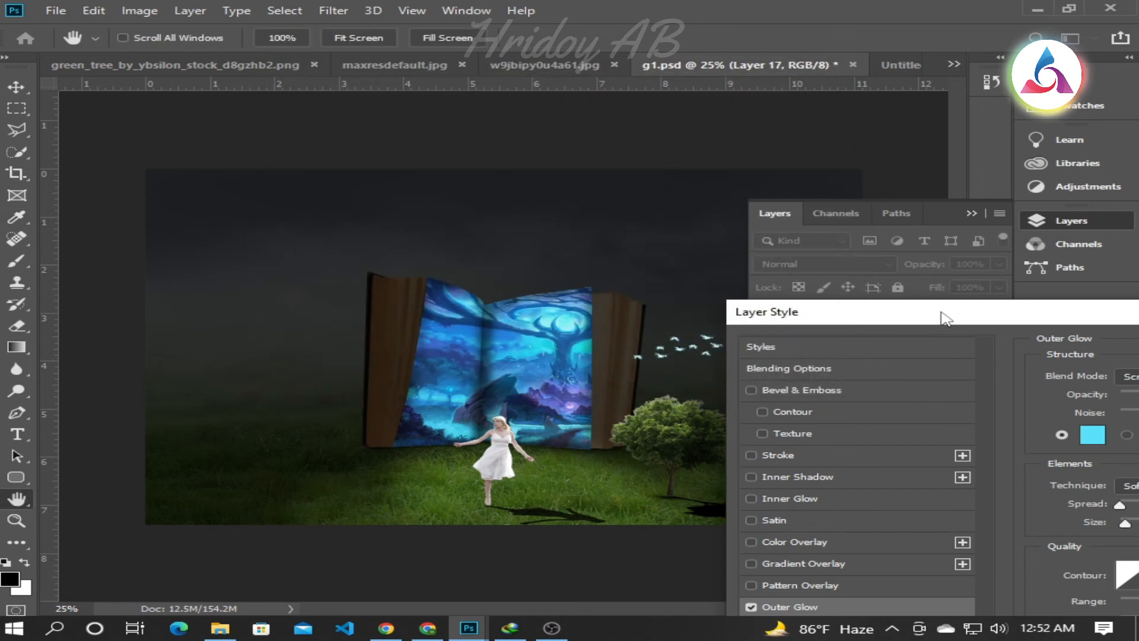
# Step: Set the birds' Outer Glow to 32% opacity and 49% noise and apply the layer style
pyautogui.moveTo(1068, 317); pyautogui.dragTo(1007, 349)
pyautogui.click(1095, 426)
pyautogui.moveTo(1109, 446); pyautogui.dragTo(1101, 446)
pyautogui.moveTo(1059, 350); pyautogui.dragTo(682, 421)
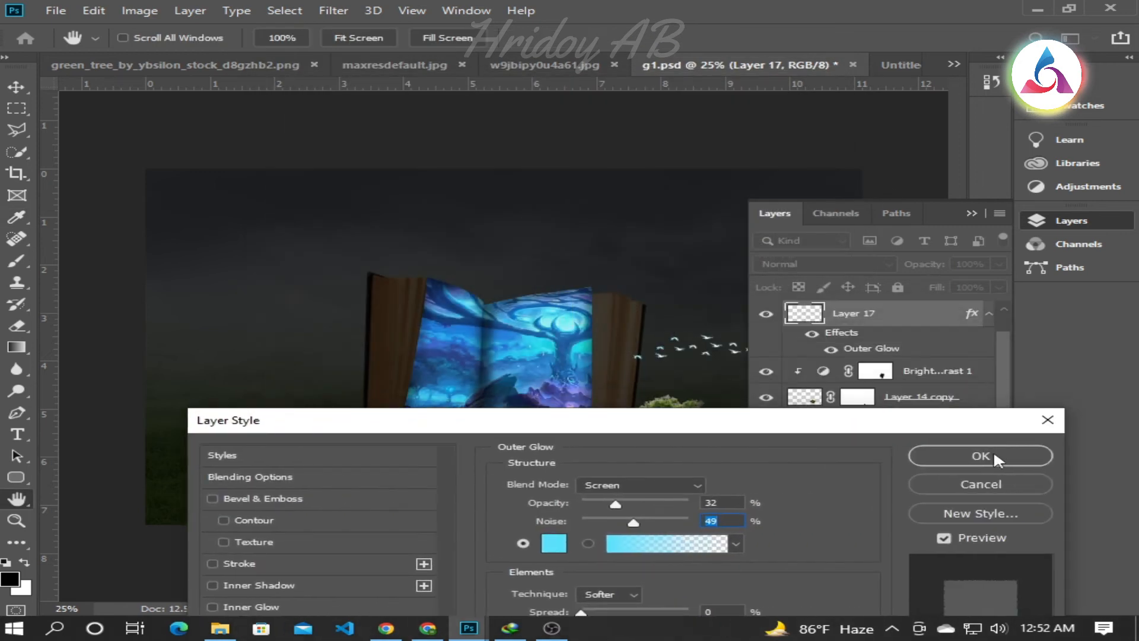
pyautogui.click(997, 458)
# Step: Stamp all visible layers into a new merged layer and open it in the Camera Raw filter
pyautogui.click(1068, 221)
pyautogui.hotkey('ctrl', 'alt', 'shift', 'e')
pyautogui.hotkey('ctrl', 'shift', 'a')
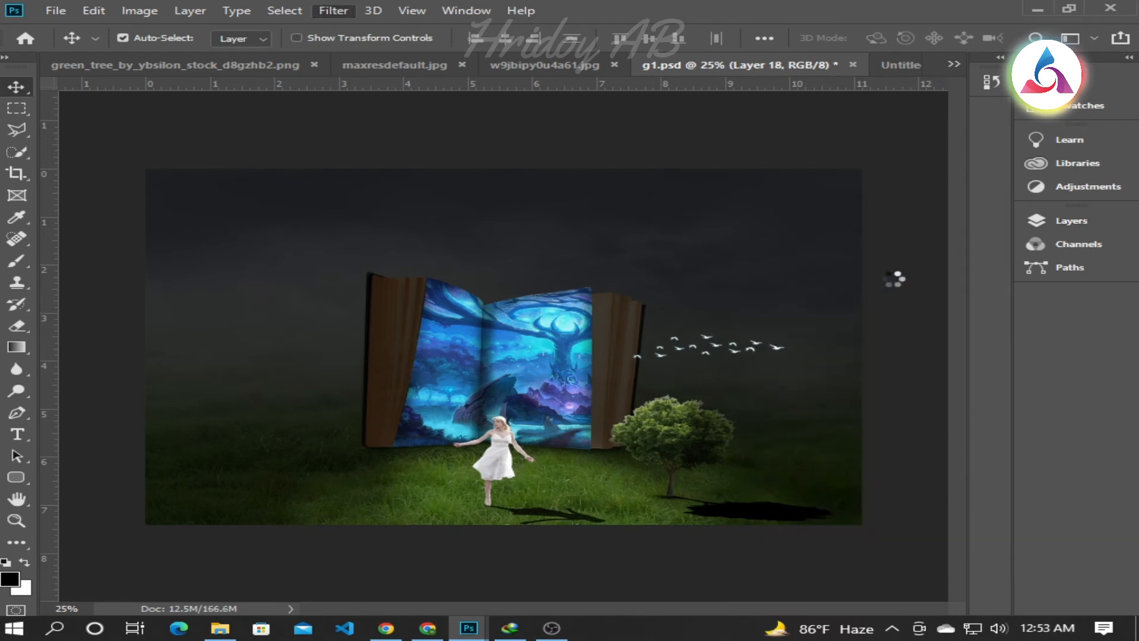
# Step: Set the white balance Temperature to -9 and Tint to +45
pyautogui.click(1074, 307)
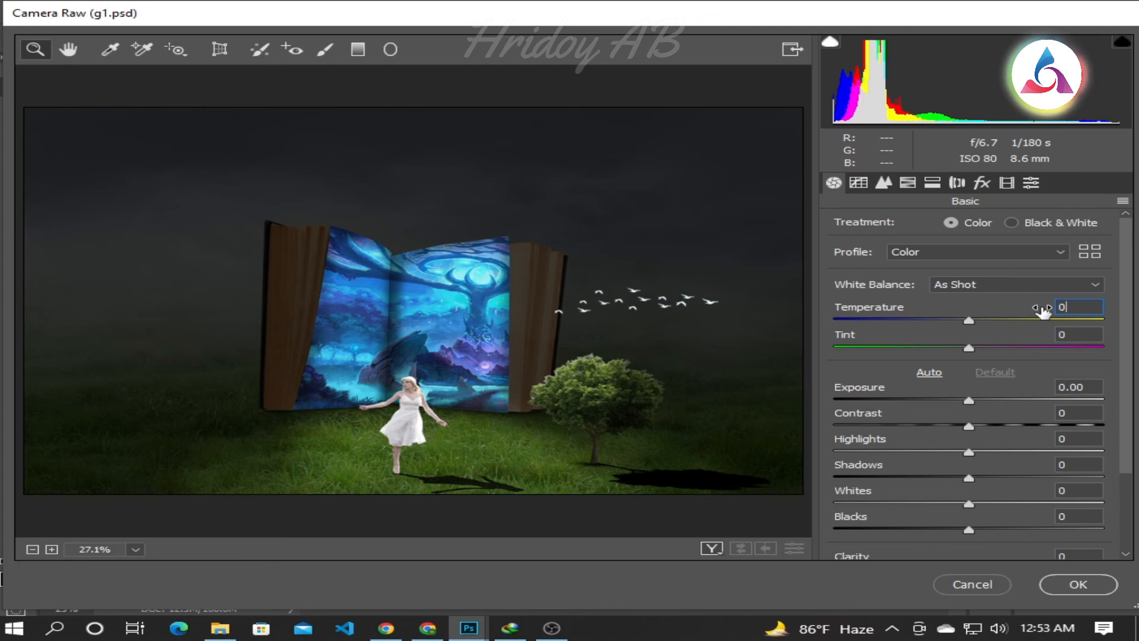
pyautogui.write('-9')
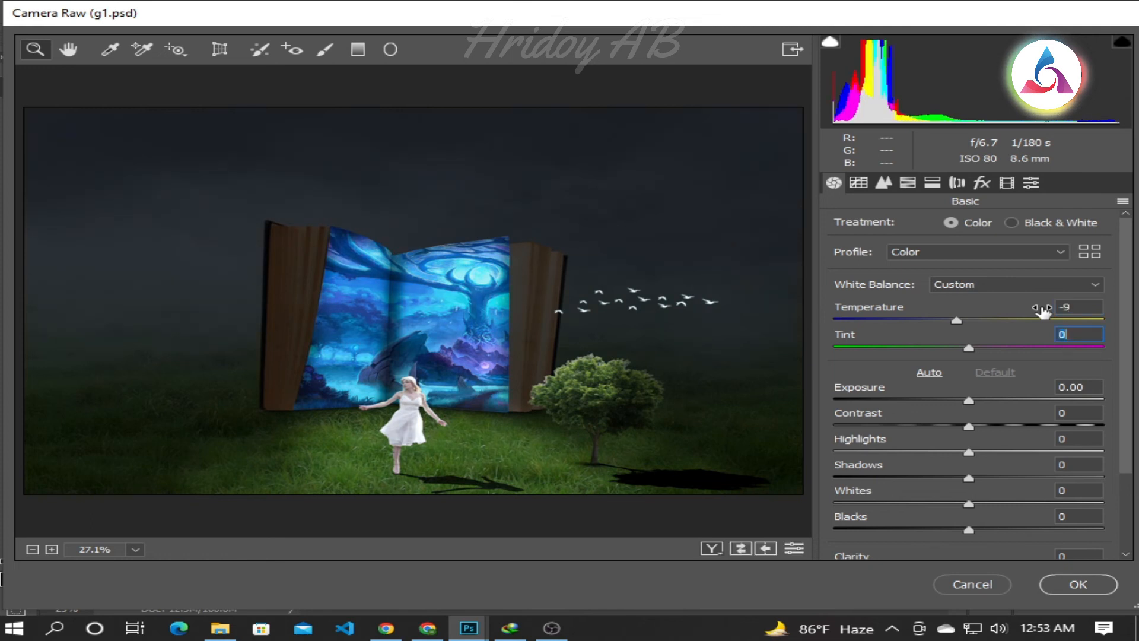
pyautogui.write('45')
pyautogui.press('Tab')
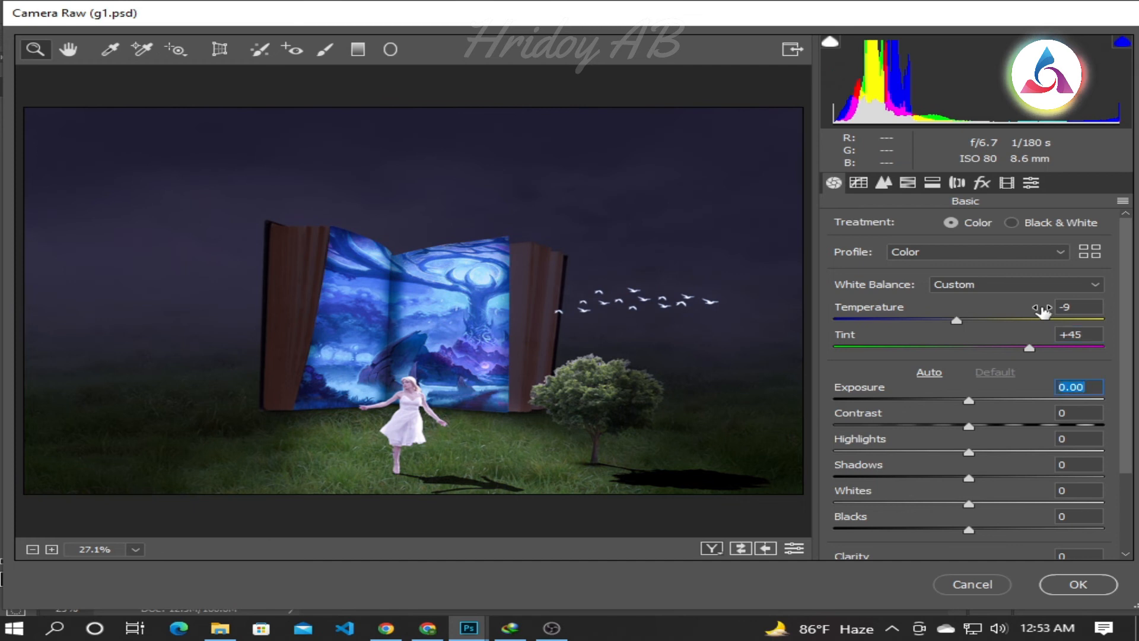
pyautogui.write('20')
pyautogui.press('Tab')
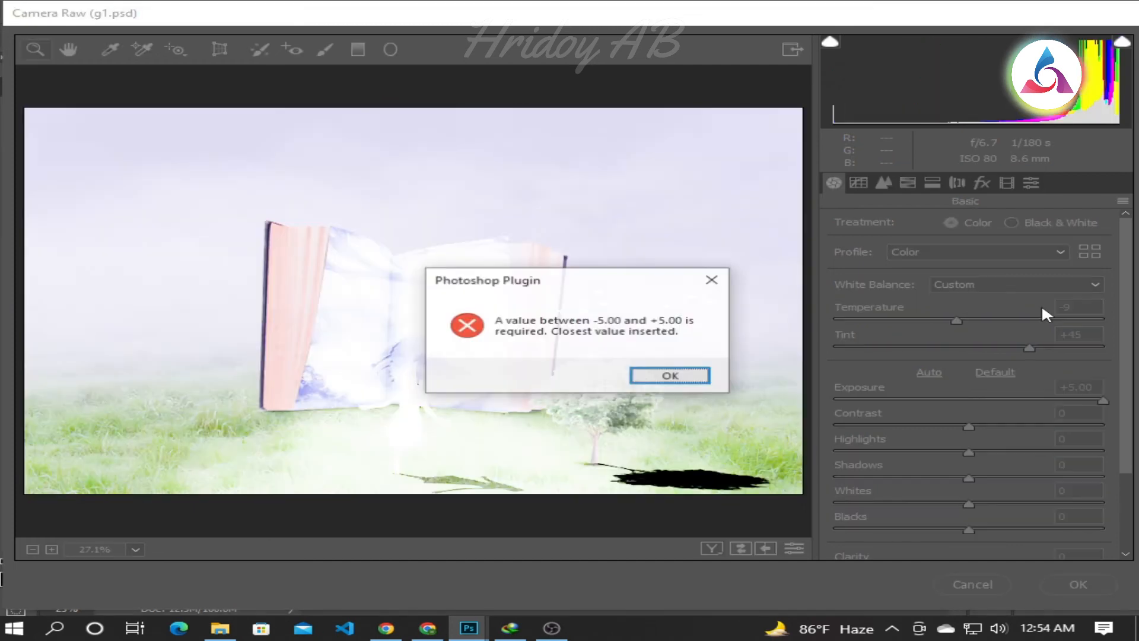
pyautogui.click(669, 377)
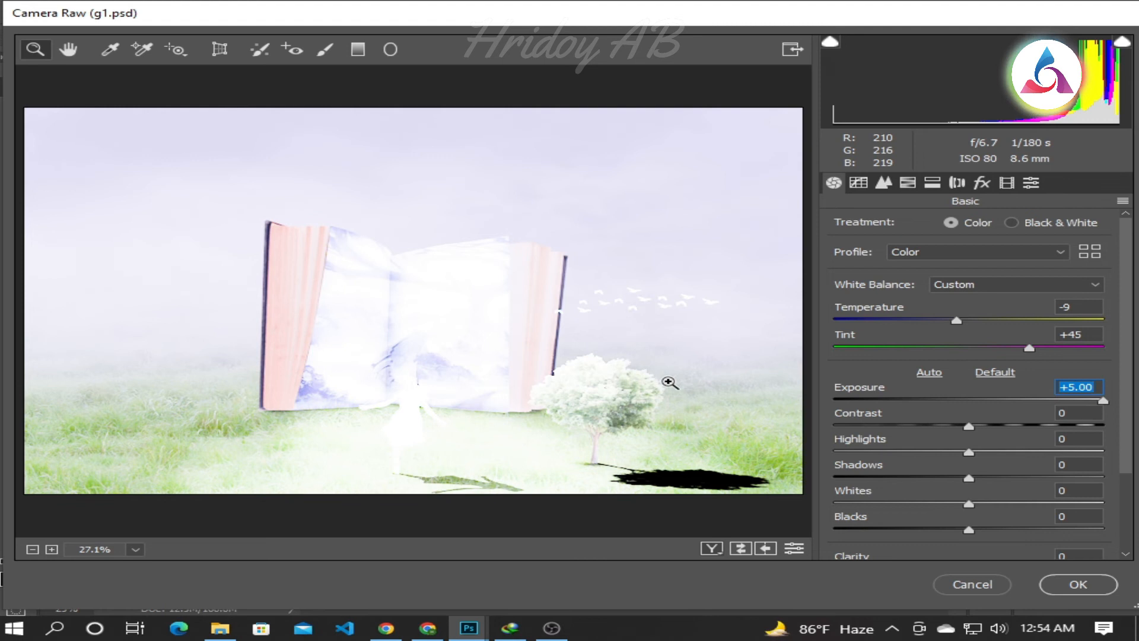
# Step: Set Exposure to +0.20 and Highlights to -10
pyautogui.write('0.2')
pyautogui.press('Tab')
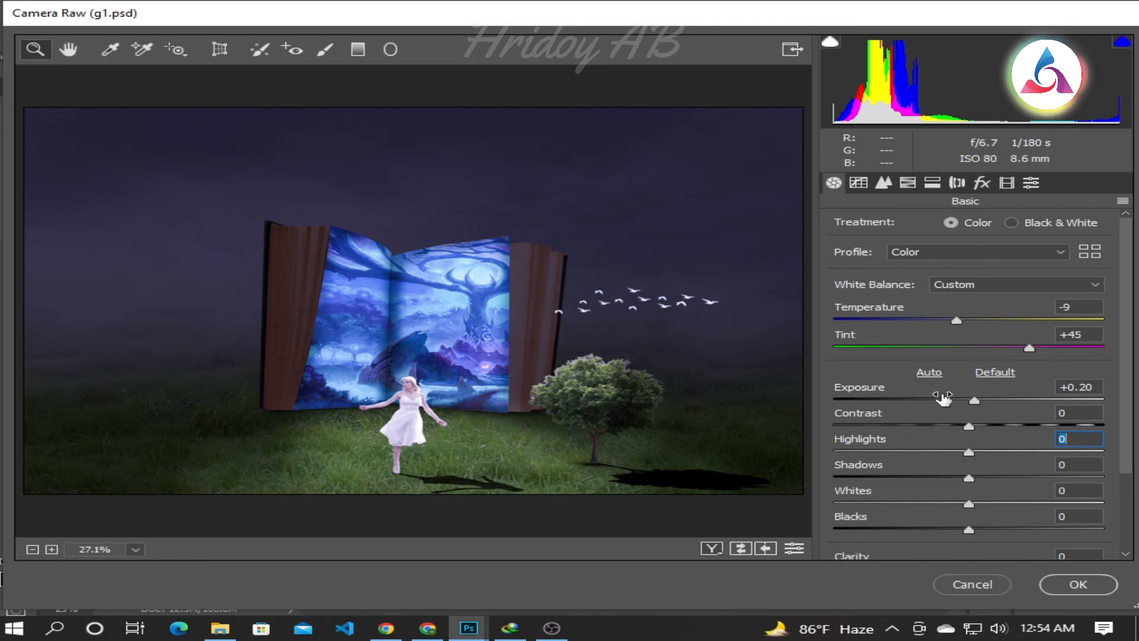
pyautogui.write('-10')
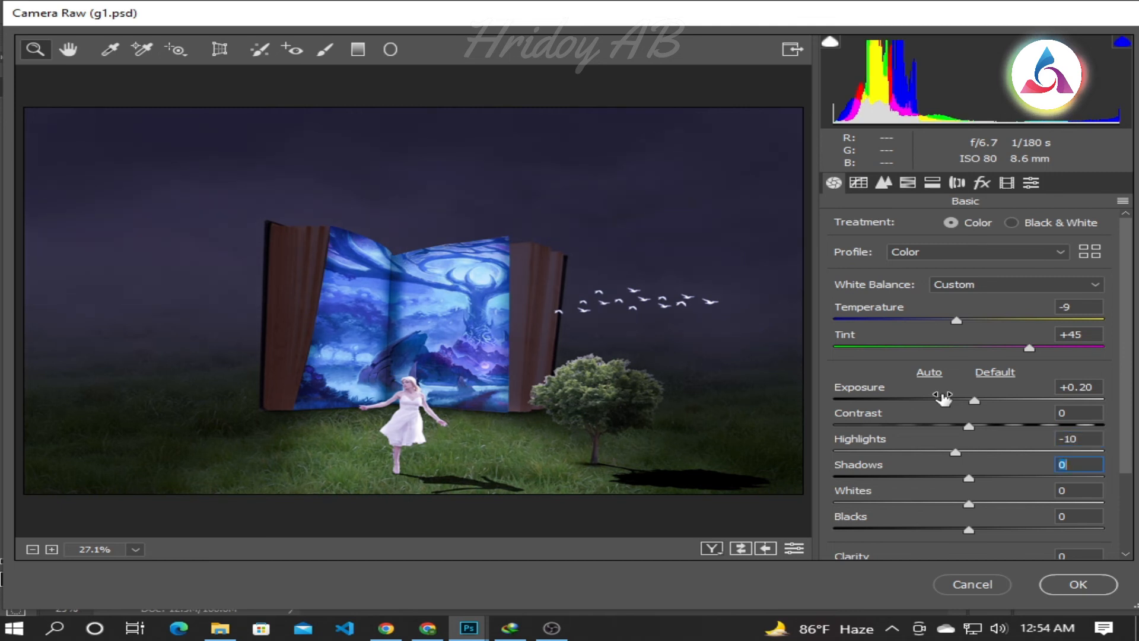
pyautogui.press('Tab')
pyautogui.press('Tab')
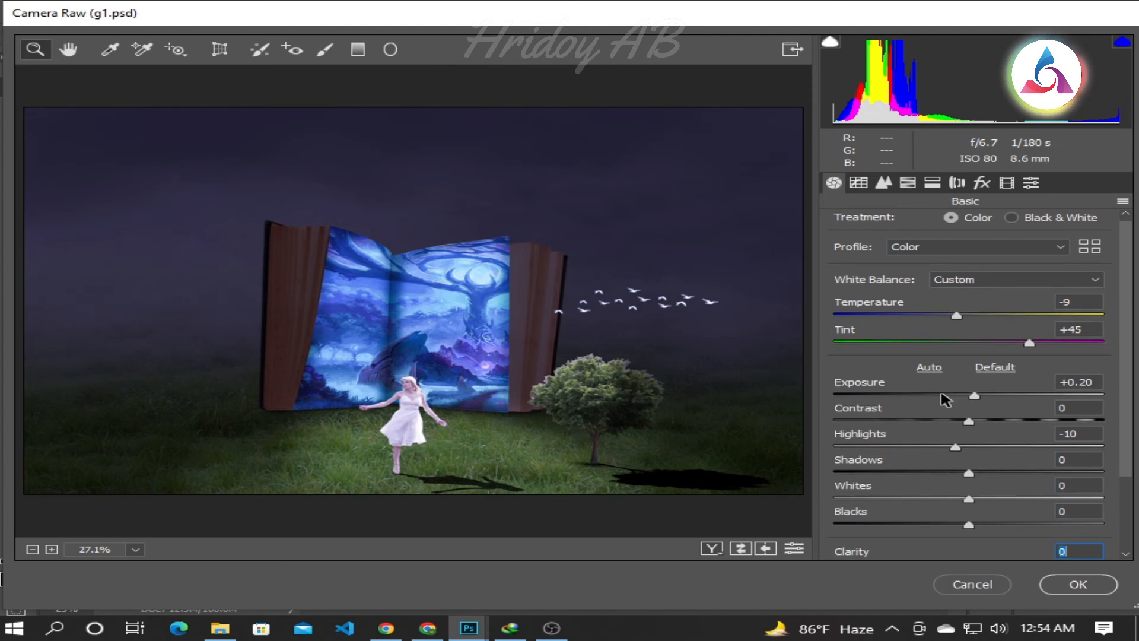
# Step: Set Clarity to +6 and Dehaze to +18
pyautogui.write('6')
pyautogui.press('Tab')
pyautogui.write('18')
pyautogui.press('Tab')
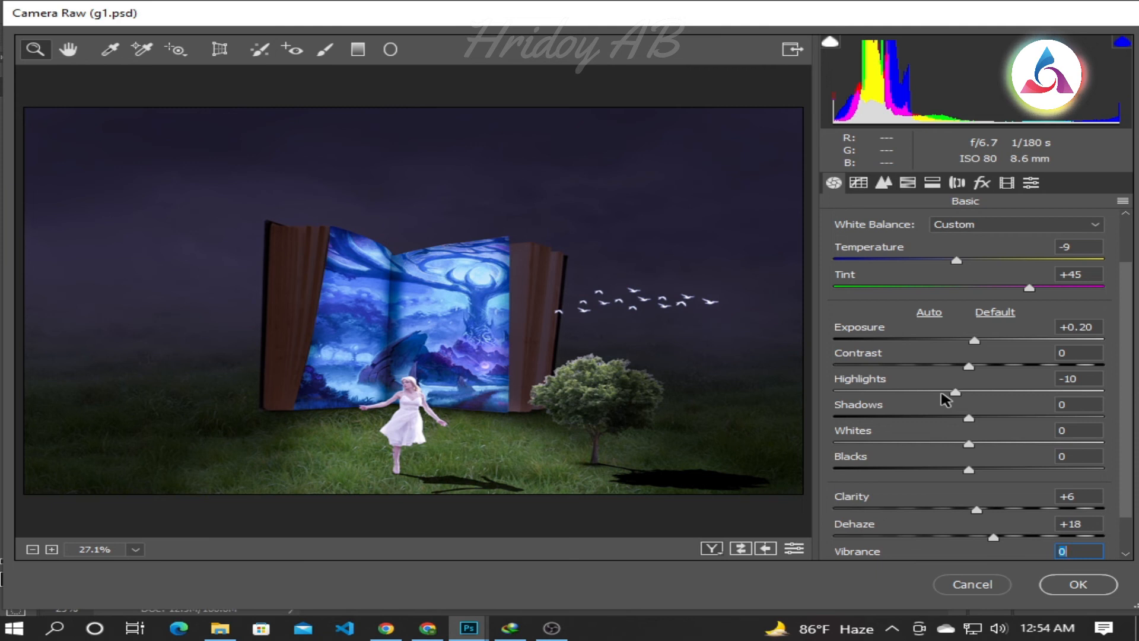
# Step: Set Saturation to +5 and Vibrance to +35
pyautogui.write('-35')
pyautogui.press('Tab')
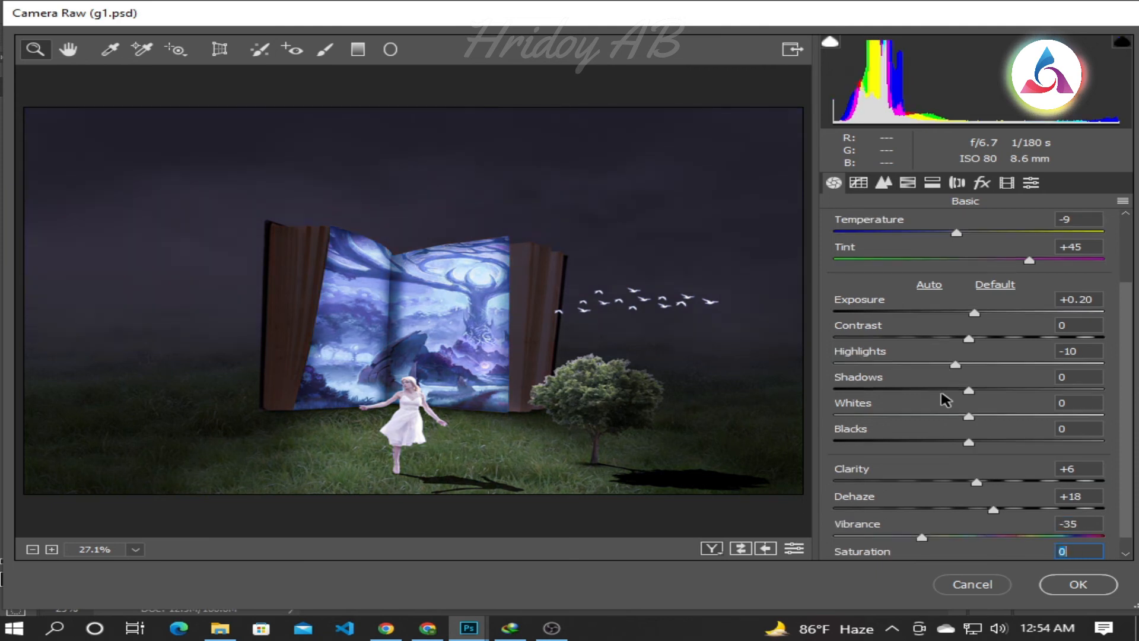
pyautogui.press('Up')
pyautogui.press('Down')
pyautogui.write('5')
pyautogui.press('Tab')
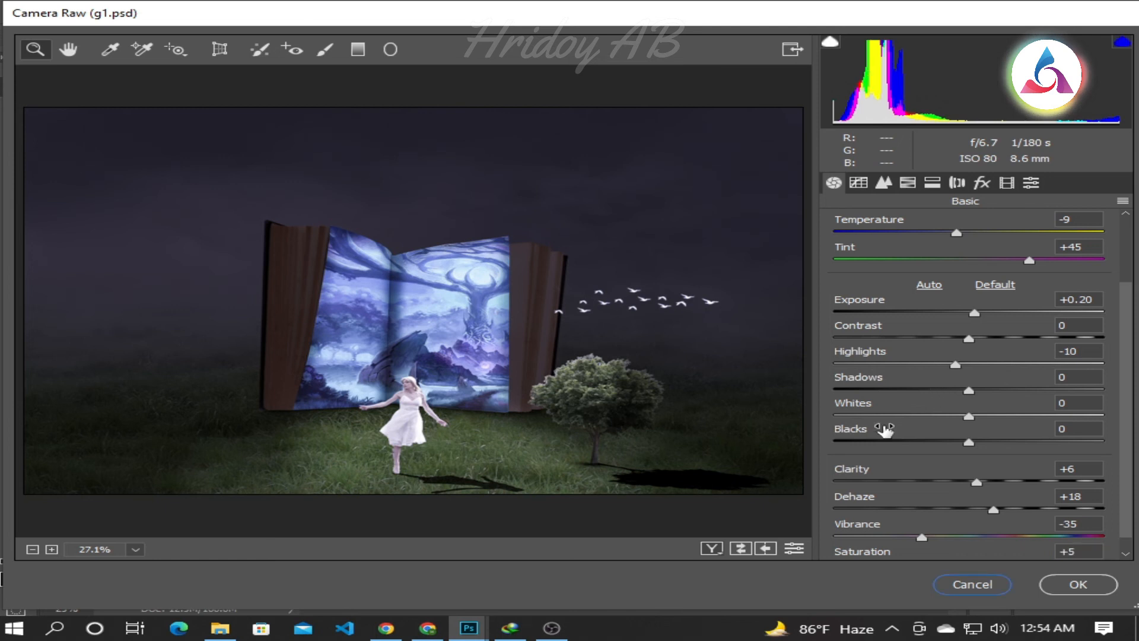
pyautogui.scroll(-1, 883, 436)
pyautogui.moveTo(921, 521); pyautogui.dragTo(1017, 533)
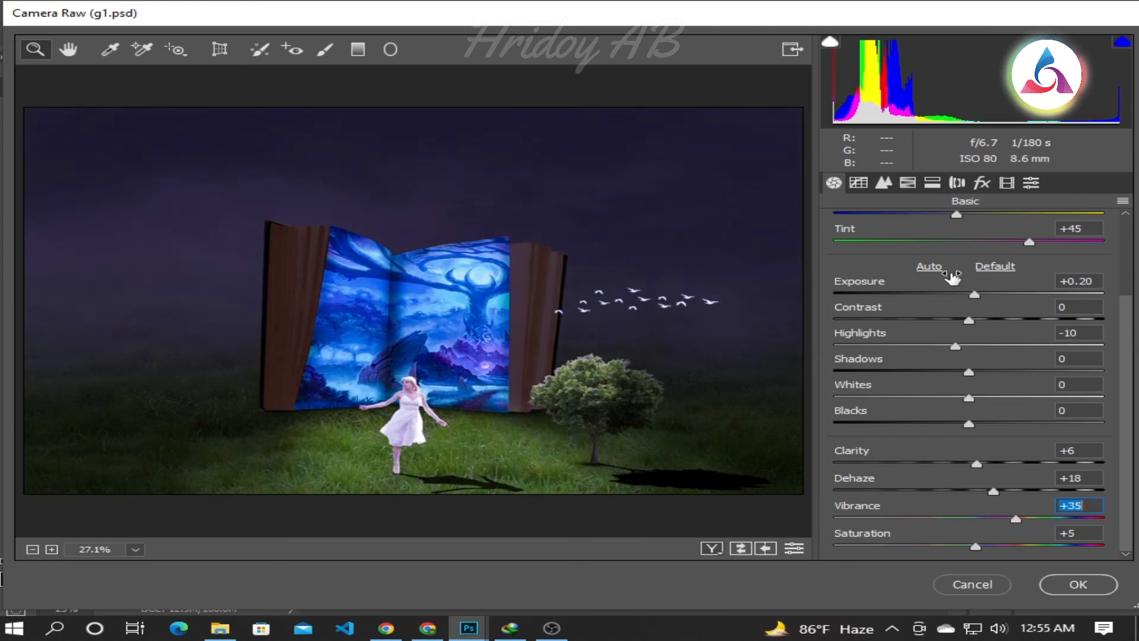
# Step: Set the Blues saturation to +35 in the HSL adjustments
pyautogui.click(884, 184)
pyautogui.click(860, 185)
pyautogui.click(899, 185)
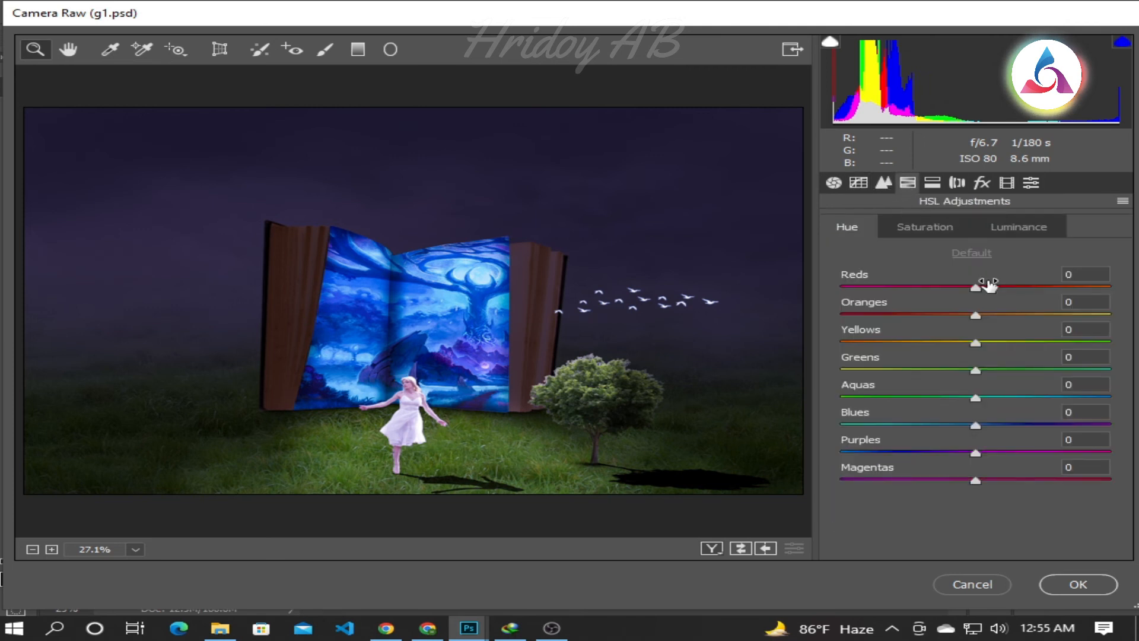
pyautogui.click(1082, 410)
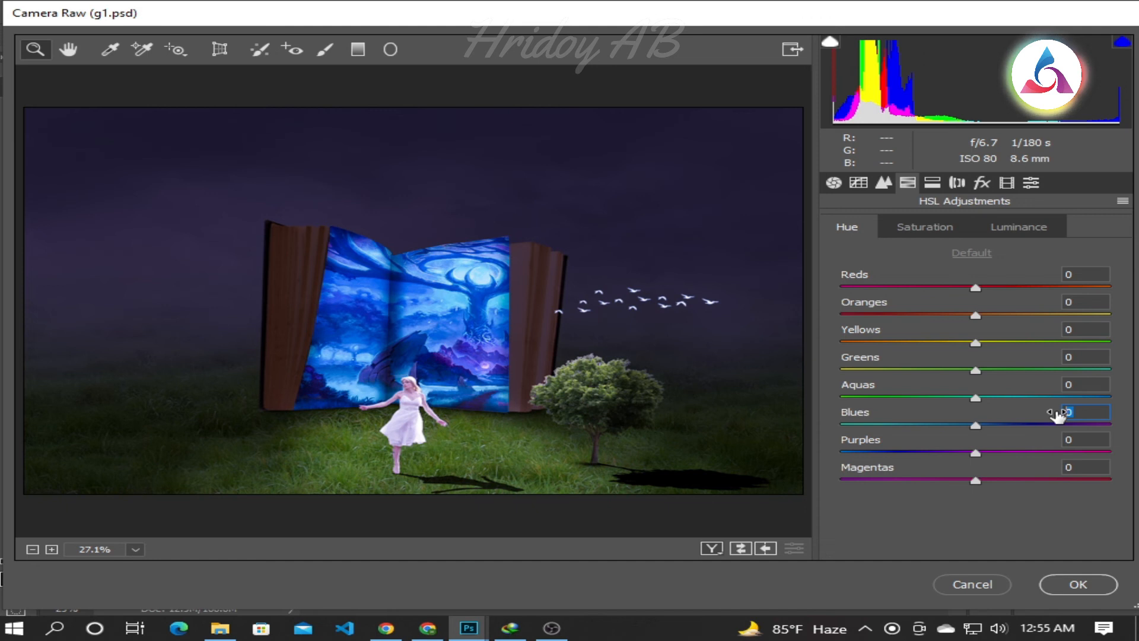
pyautogui.click(919, 225)
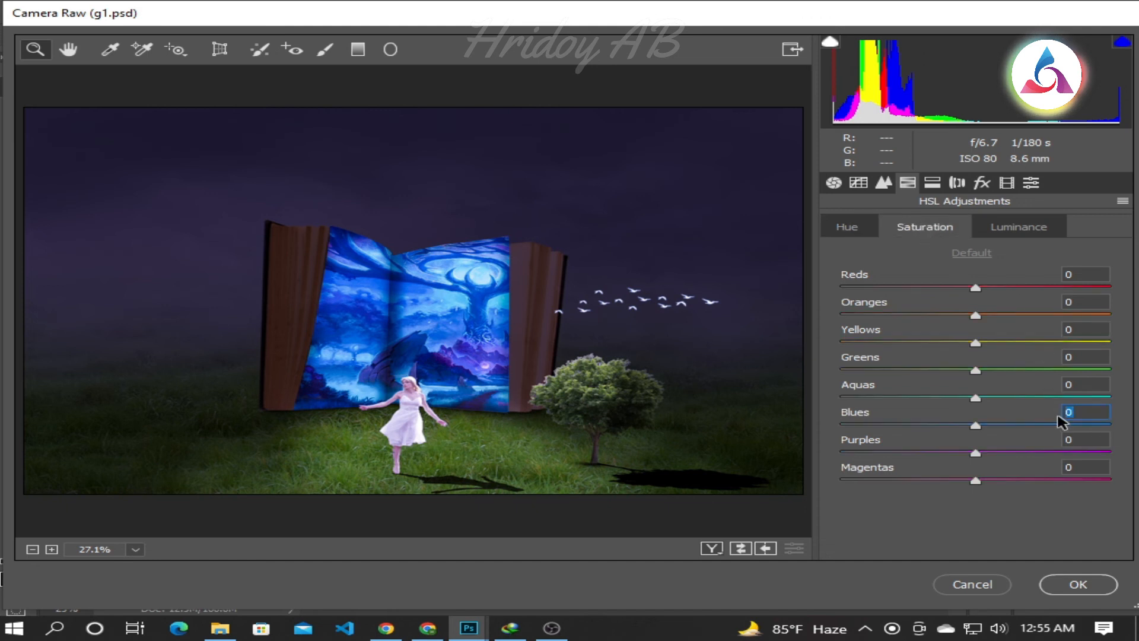
pyautogui.write('-35')
pyautogui.press('BackSpace')
pyautogui.press('BackSpace')
pyautogui.press('BackSpace')
pyautogui.write('35')
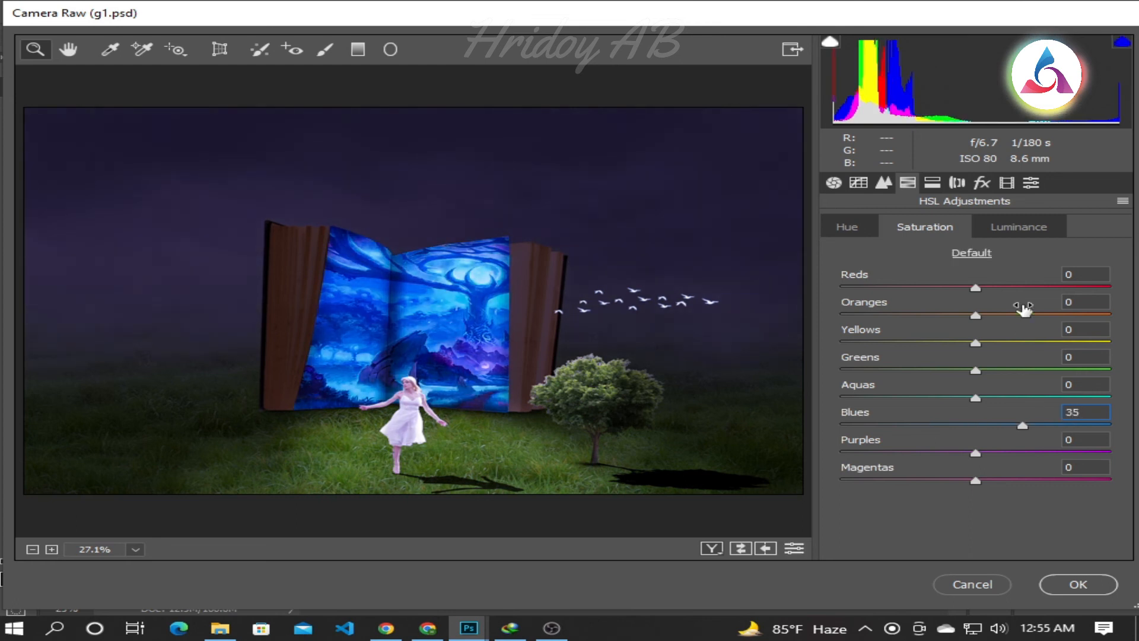
# Step: Set the Blues luminance to +5 in the HSL adjustments
pyautogui.click(1020, 228)
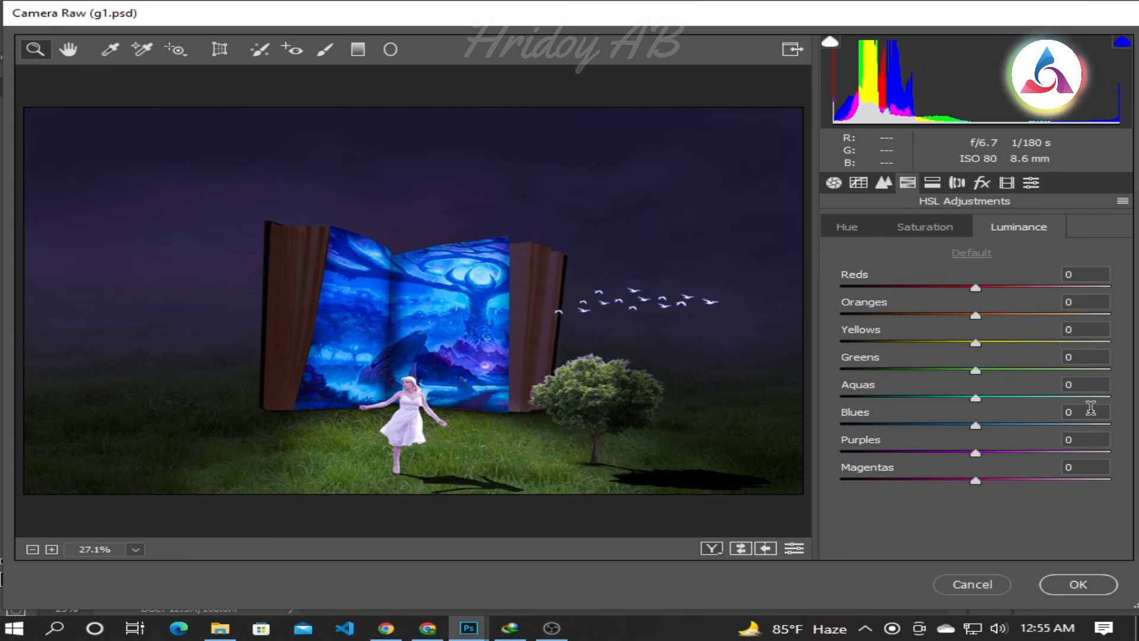
pyautogui.click(1065, 412)
pyautogui.write('5')
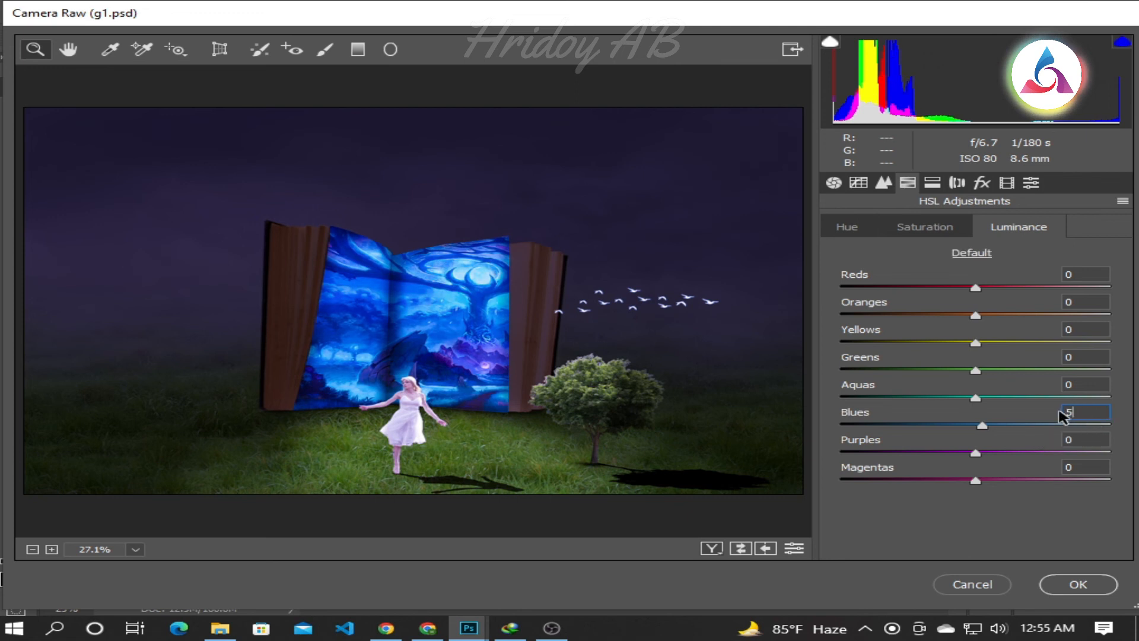
pyautogui.click(927, 226)
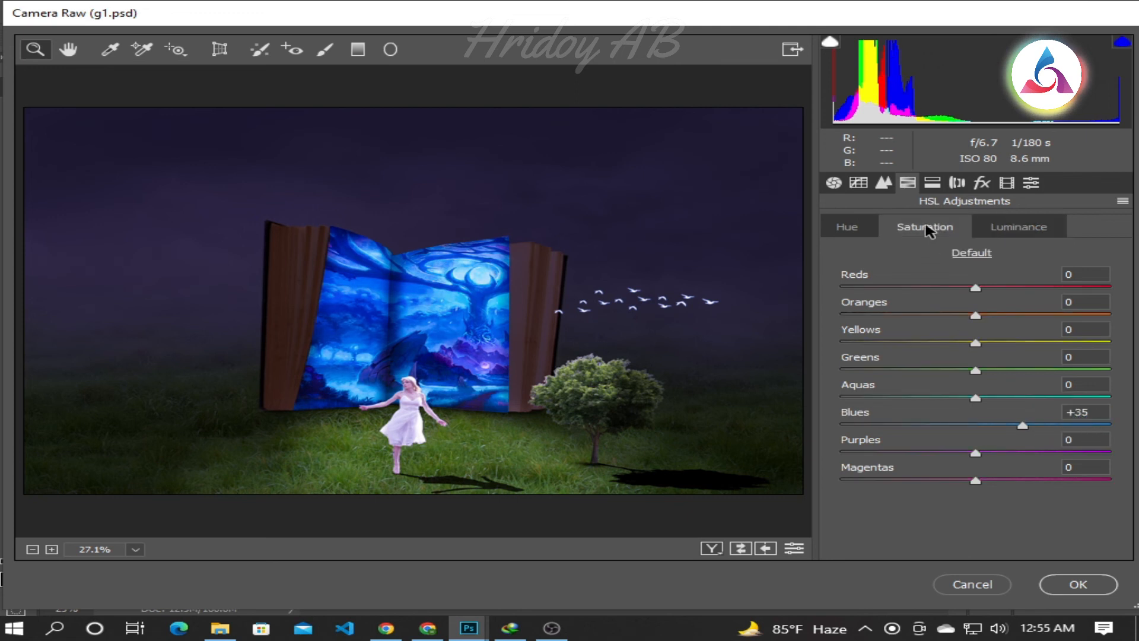
# Step: In Calibration, set the Red Primary Hue to +100 and Saturation to -24, and the Green Primary Hue to -11
pyautogui.click(957, 182)
pyautogui.click(937, 184)
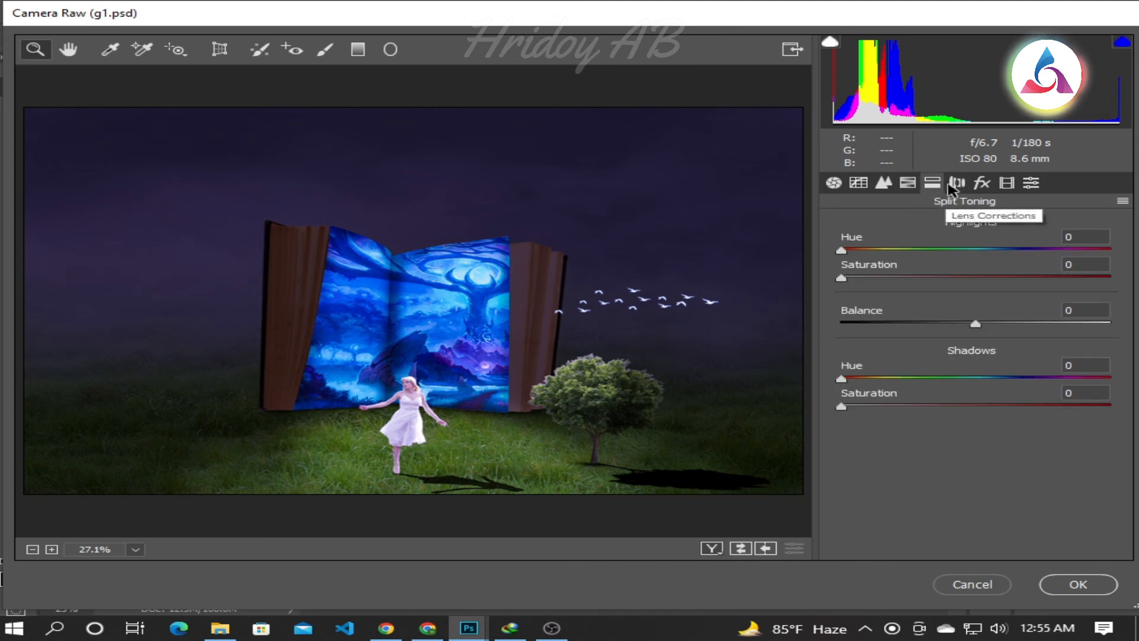
pyautogui.click(957, 183)
pyautogui.click(982, 183)
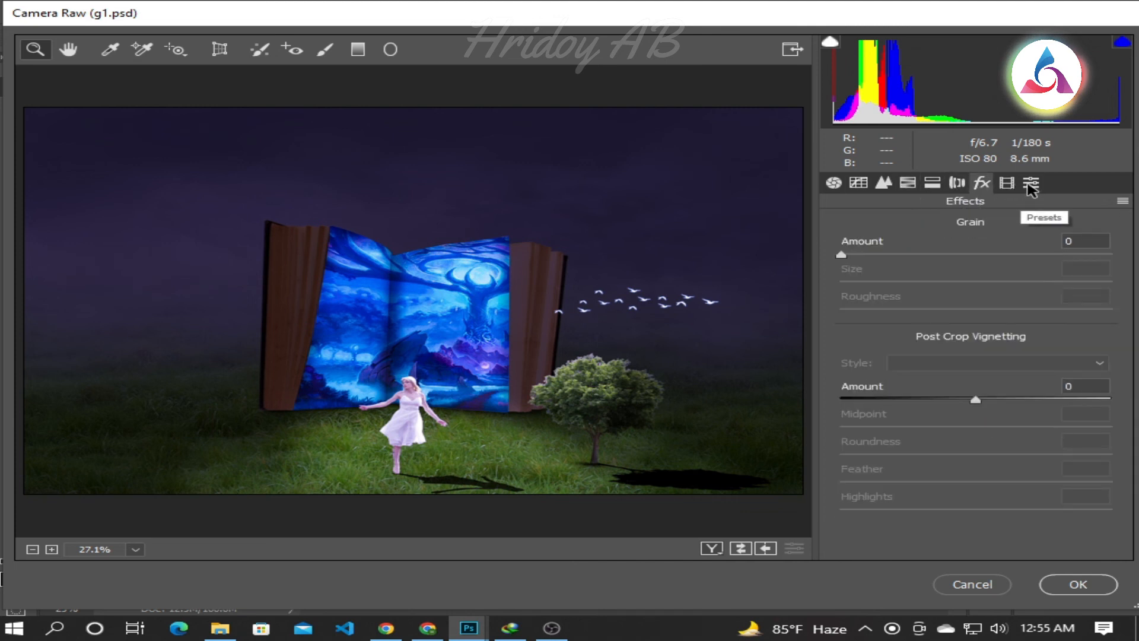
pyautogui.click(1032, 184)
pyautogui.click(1007, 182)
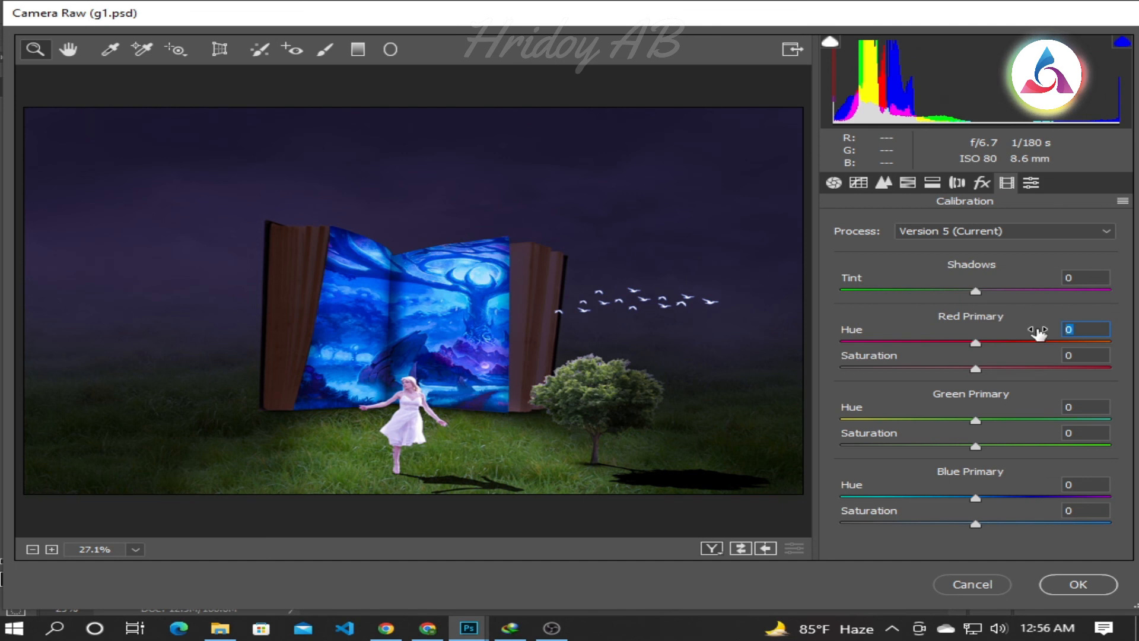
pyautogui.write('100')
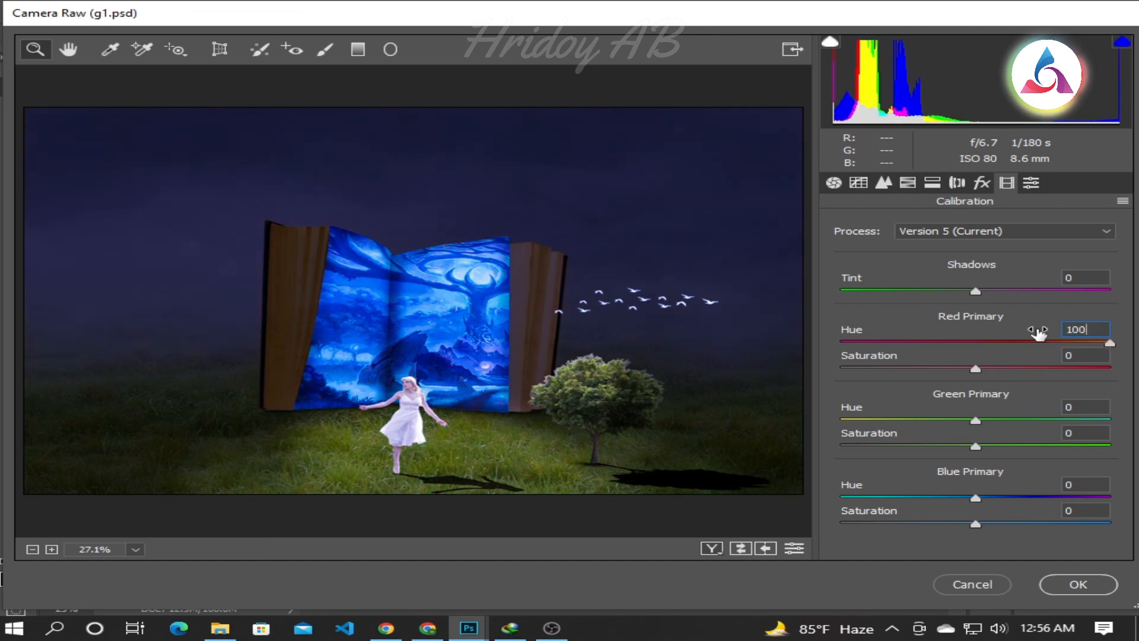
pyautogui.press('Tab')
pyautogui.write('-24')
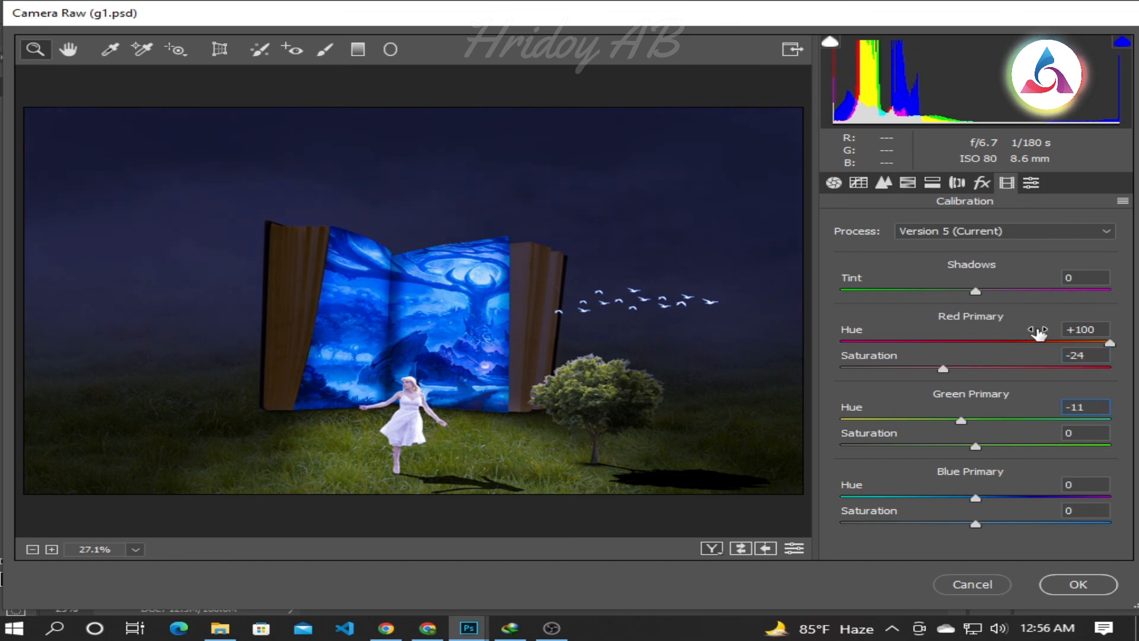
# Step: Set the Green Primary Saturation to +74 and the Blue Primary Hue to +100 and Saturation to +49
pyautogui.write('74')
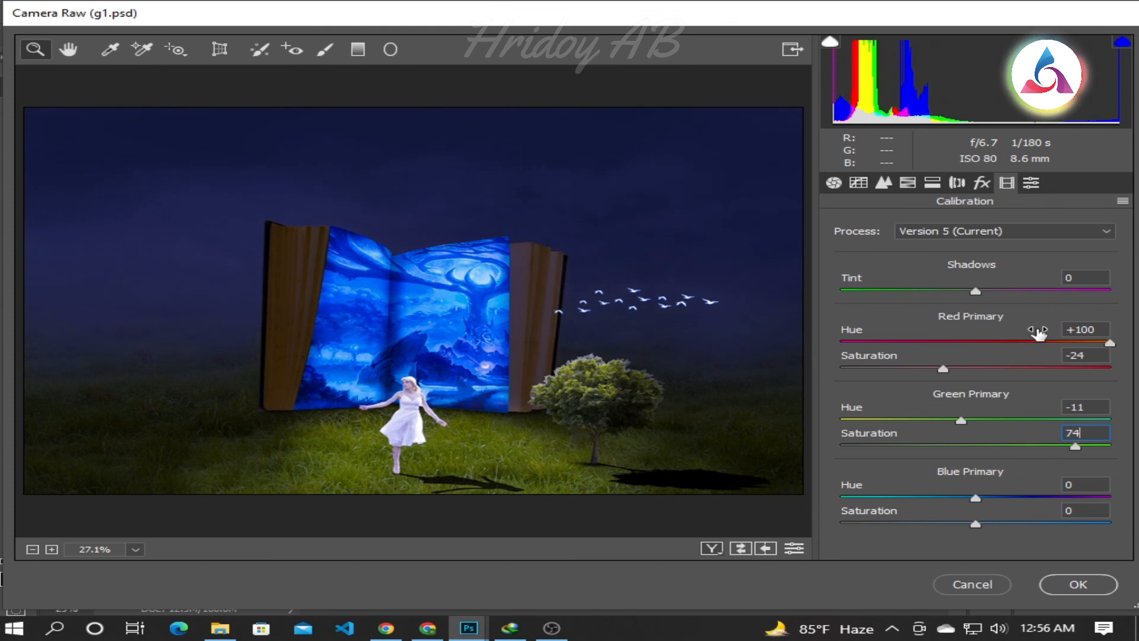
pyautogui.write('100')
pyautogui.press('Tab')
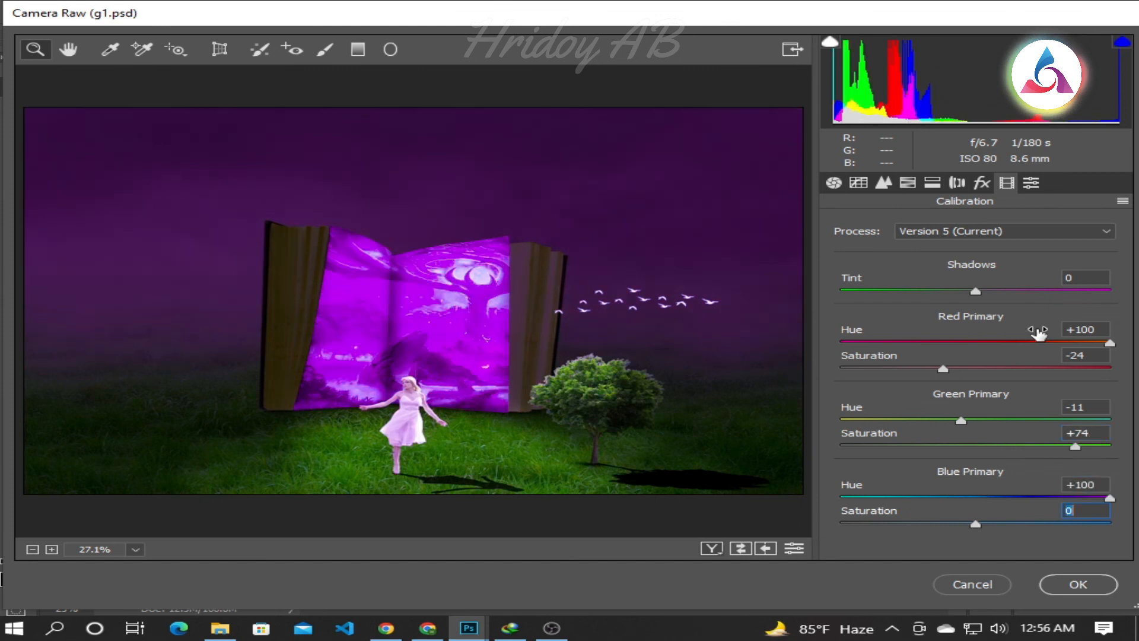
pyautogui.write('49')
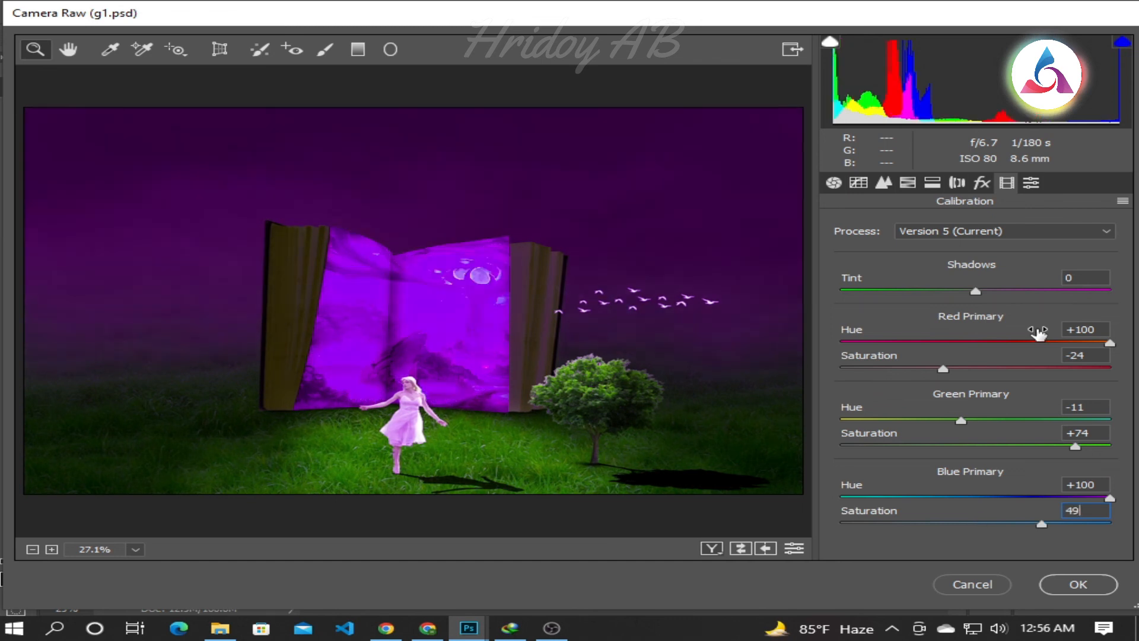
# Step: Try Blue Primary Hue values of -94 and +13, and reset the Blue Primary Hue and Saturation to 0
pyautogui.click(1079, 485)
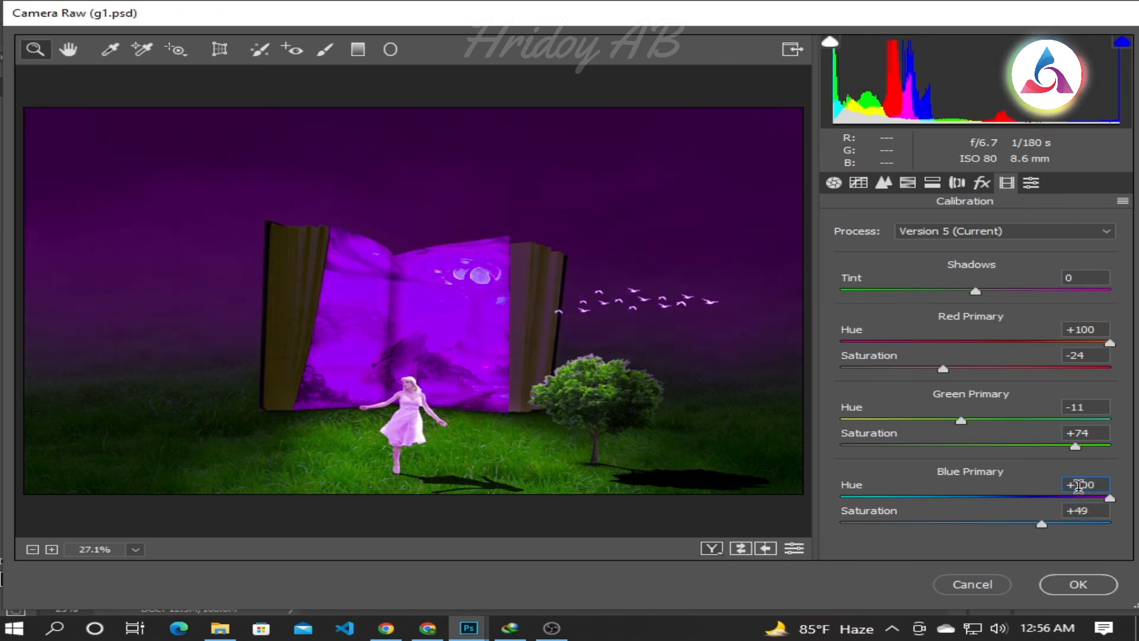
pyautogui.press('BackSpace')
pyautogui.write('-94')
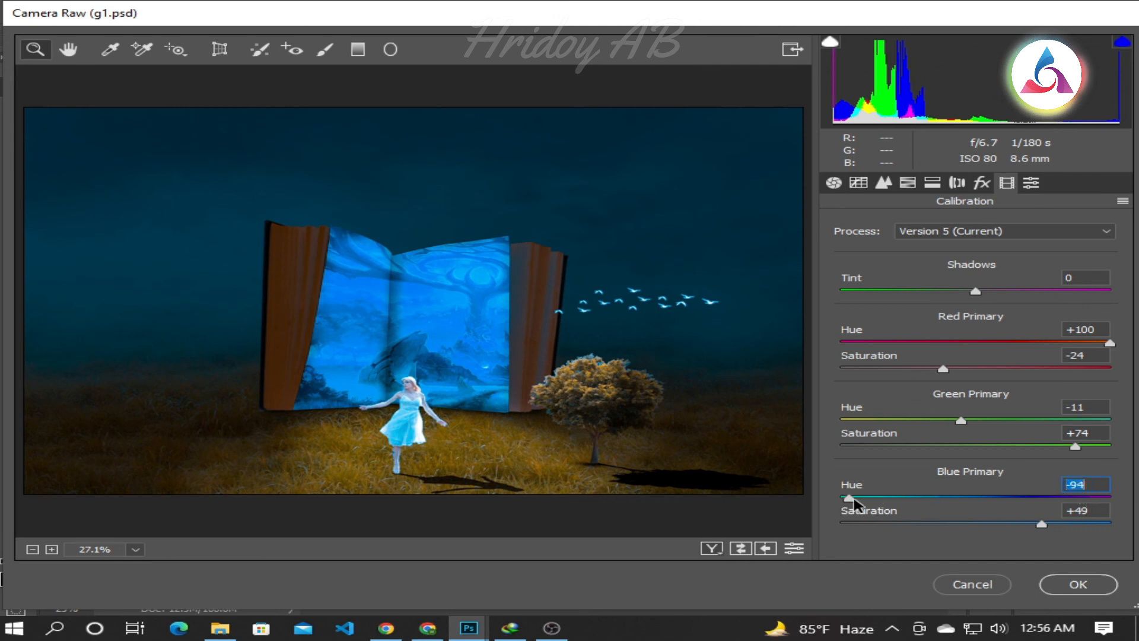
pyautogui.moveTo(841, 499); pyautogui.dragTo(997, 517)
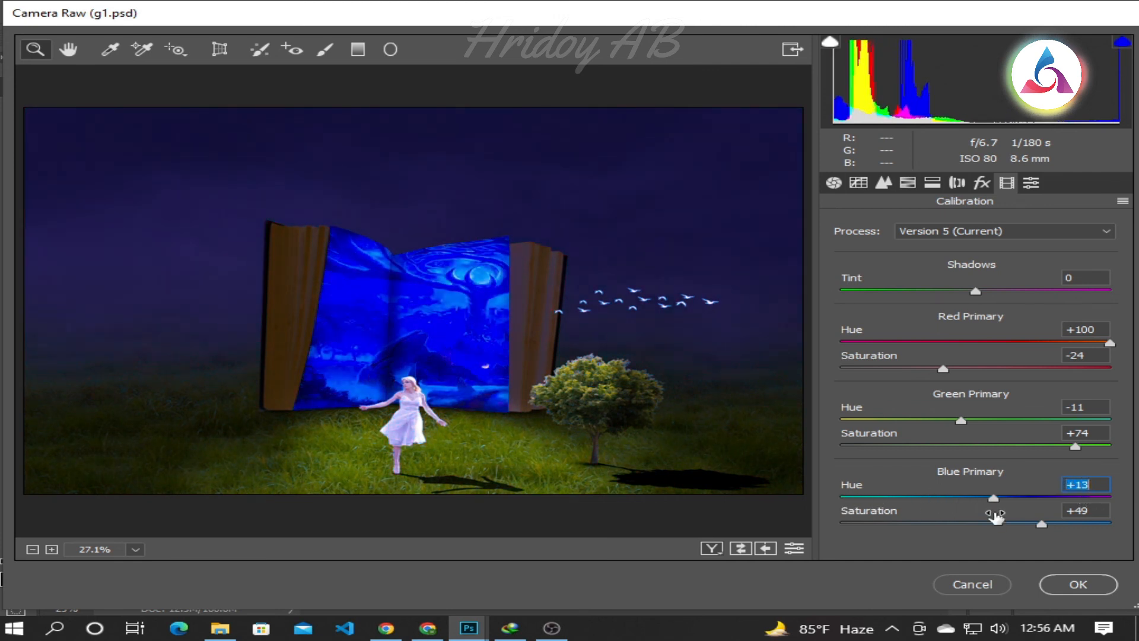
pyautogui.press('Tab')
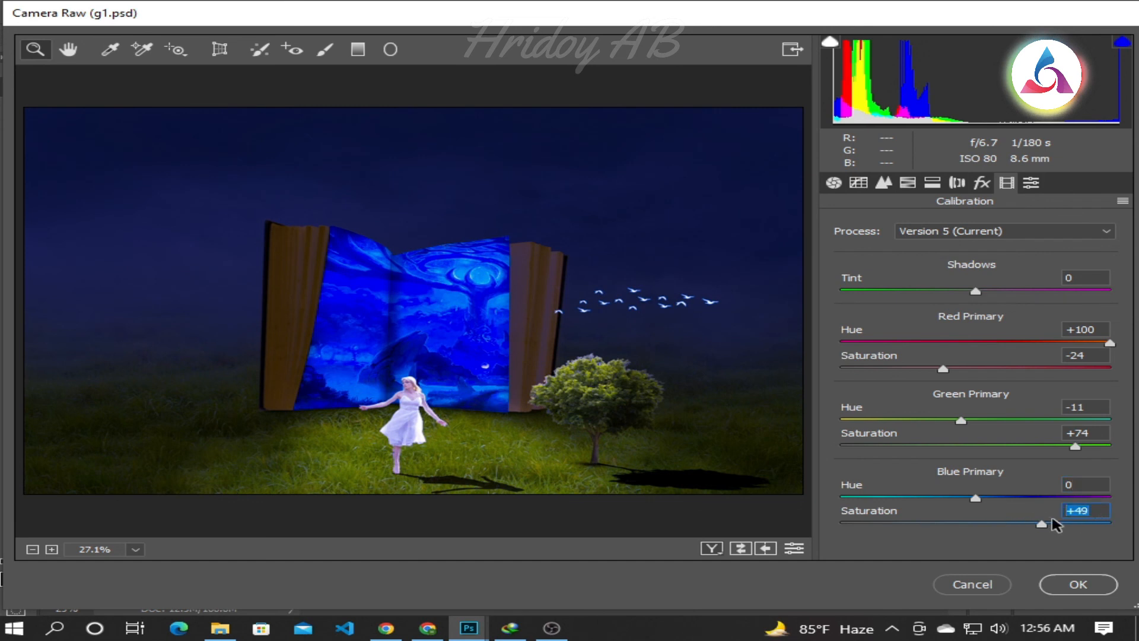
pyautogui.write('0')
# Step: Lower the Green Primary Saturation to +28 and its Hue to -26
pyautogui.click(1074, 447)
pyautogui.moveTo(1074, 447); pyautogui.dragTo(1013, 447)
pyautogui.moveTo(957, 421); pyautogui.dragTo(940, 439)
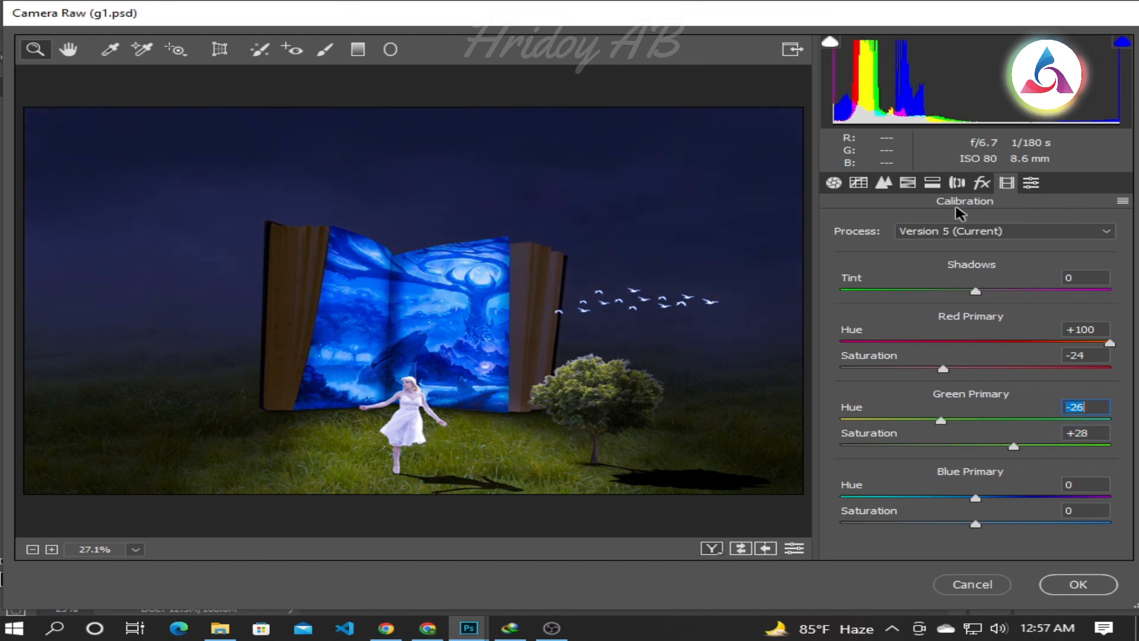
pyautogui.click(982, 183)
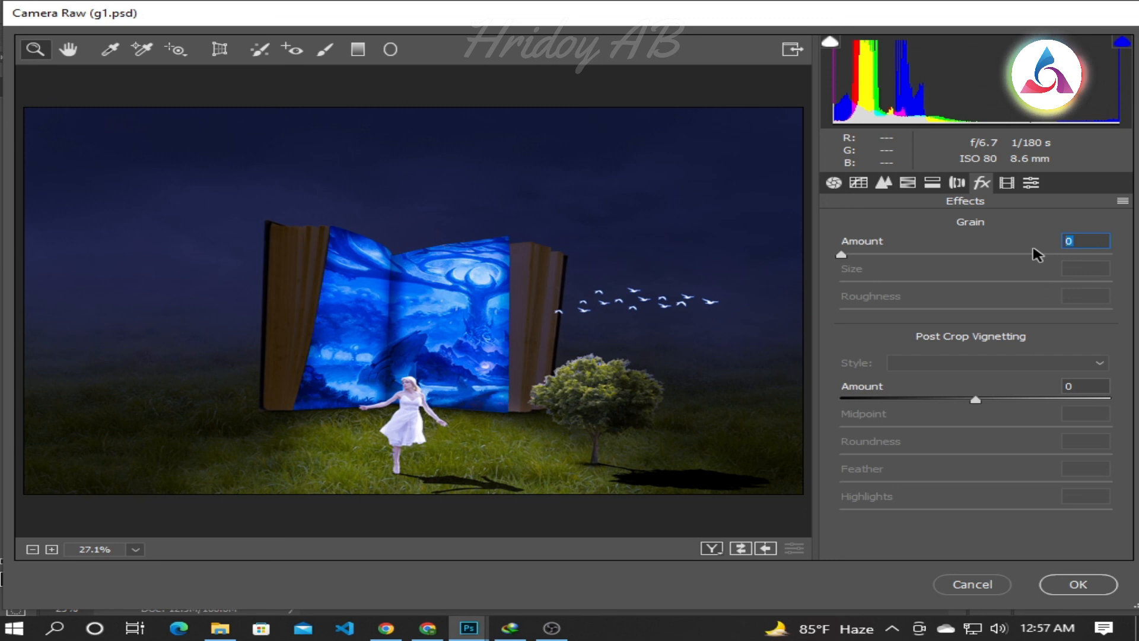
pyautogui.write('5')
pyautogui.click(932, 182)
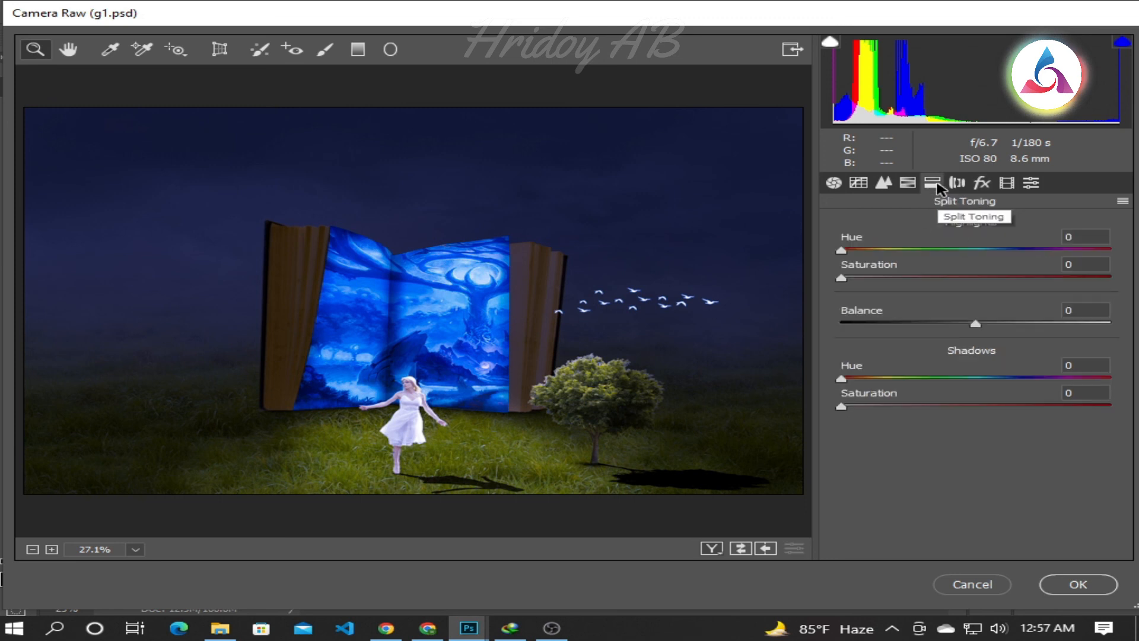
pyautogui.click(957, 183)
pyautogui.click(1060, 241)
pyautogui.write('5')
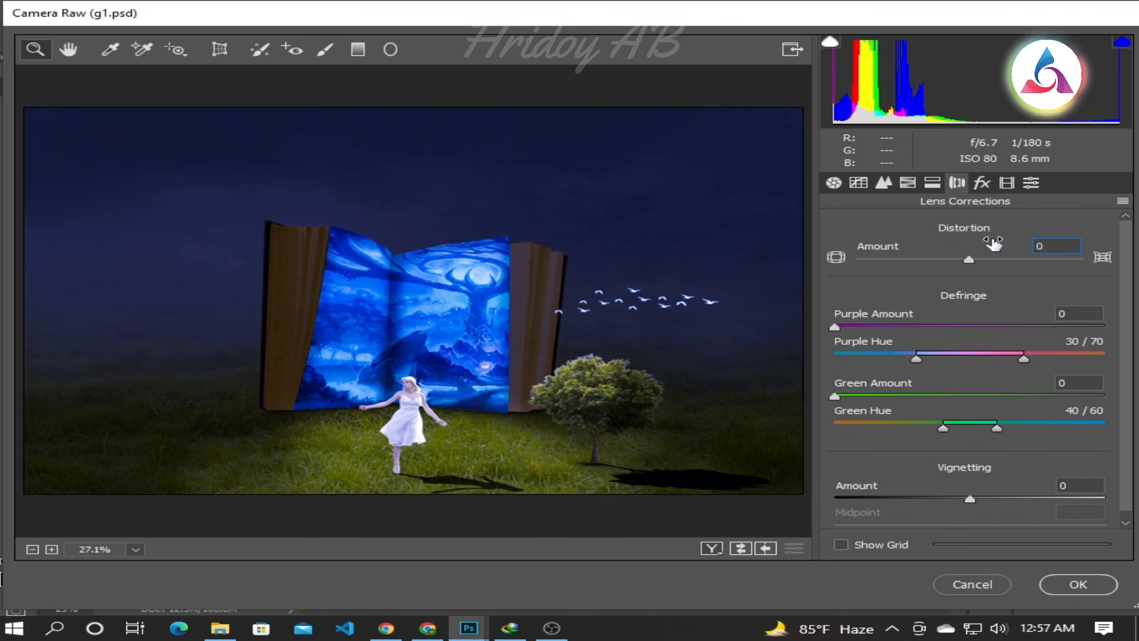
pyautogui.click(933, 184)
pyautogui.click(908, 184)
pyautogui.click(883, 183)
pyautogui.click(1089, 237)
pyautogui.write('5')
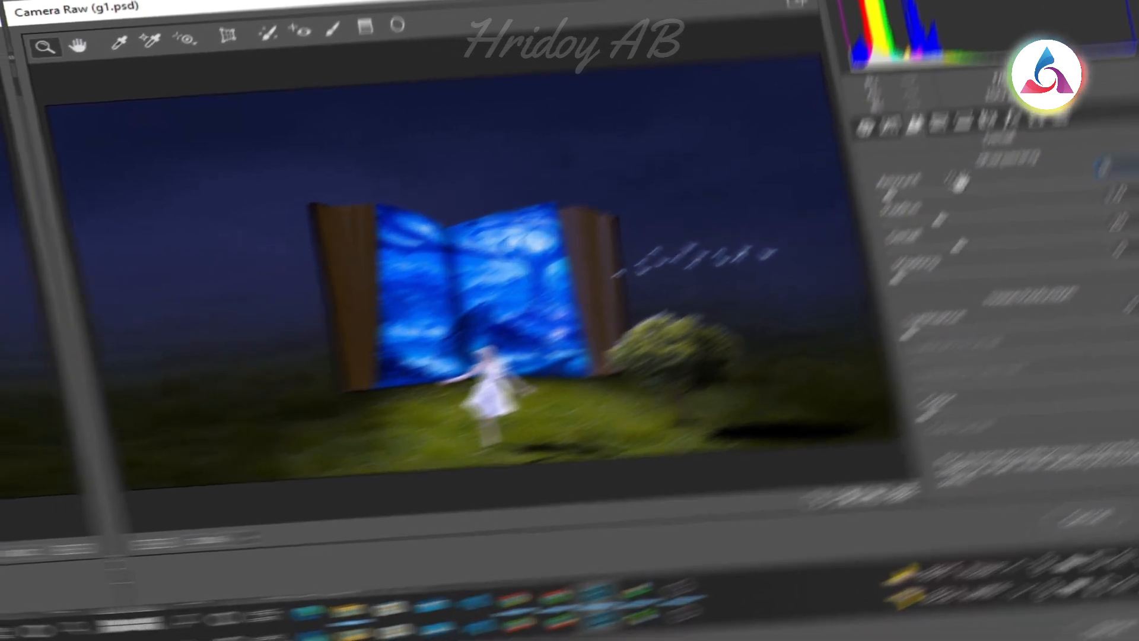